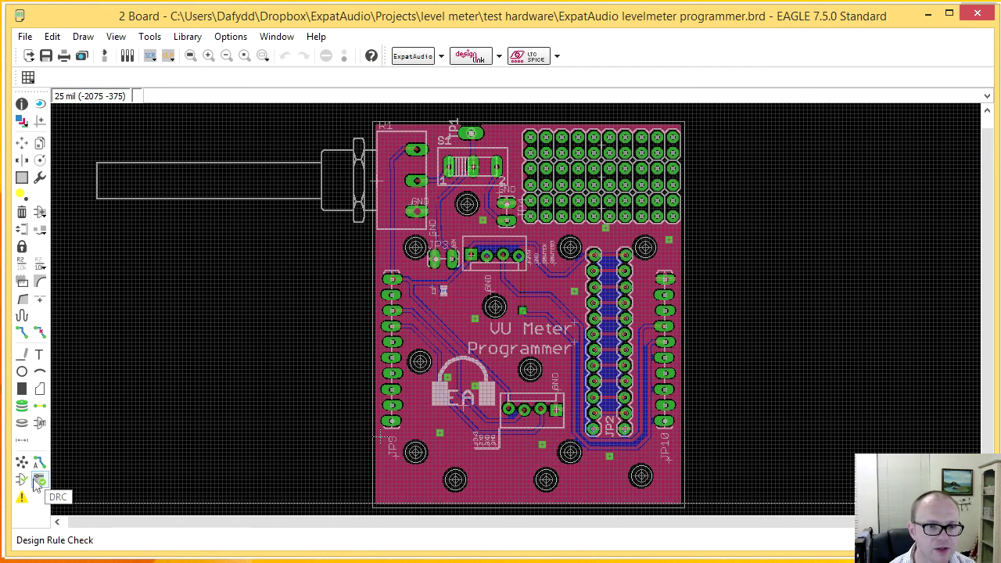
- Rip up the GND copper pours on both layers at the board's lower edge so only their outlines remain
{"action": "left_click", "coordinate": [40, 333]}
{"action": "left_click", "coordinate": [393, 504]}
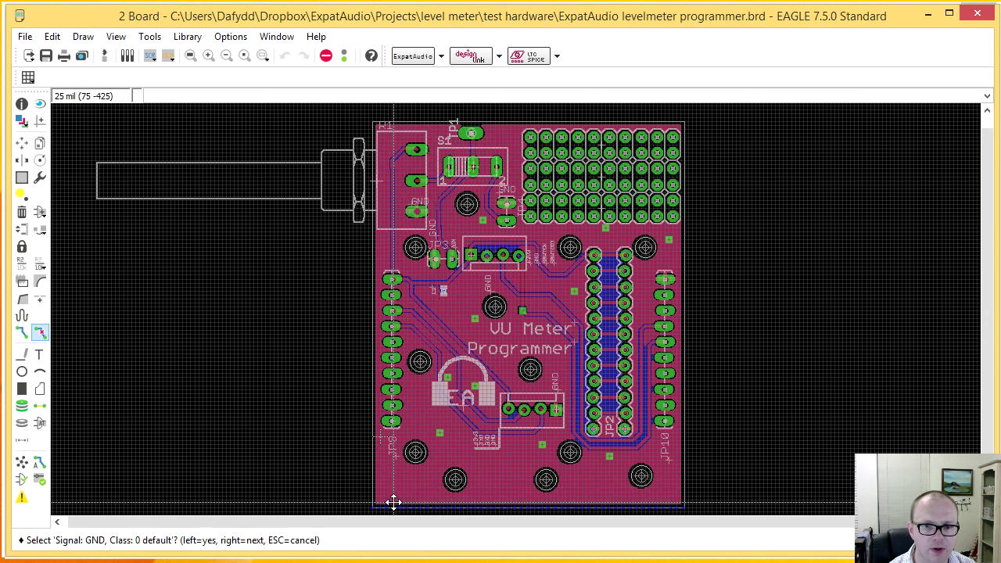
{"action": "left_click", "coordinate": [394, 503]}
{"action": "left_click", "coordinate": [392, 503]}
{"action": "left_click", "coordinate": [393, 501]}
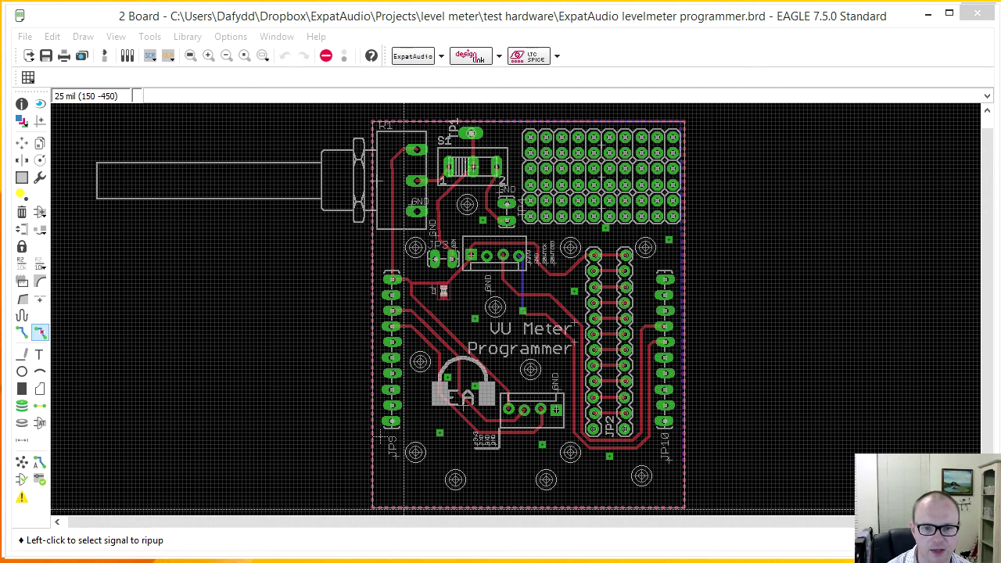
- Switch to the schematic and examine its circuit sections, the JP1 and JP2 headers and the JP5, JP6 and JP7 connectors
{"action": "key", "text": "alt+Tab"}
{"action": "scroll", "coordinate": [501, 367], "scroll_direction": "down", "scroll_amount": 5}
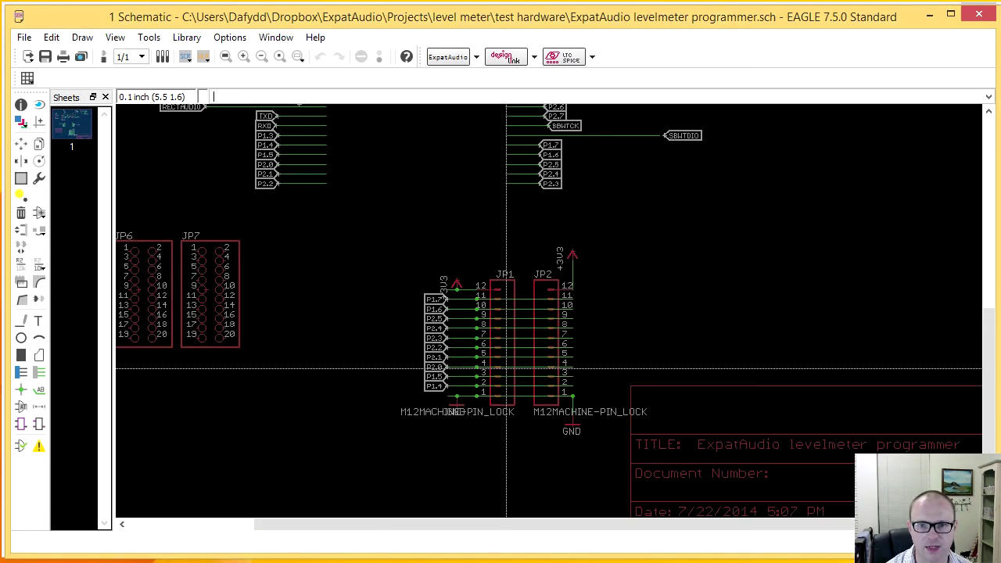
{"action": "middle_click_drag", "start_coordinate": [483, 240], "coordinate": [504, 376]}
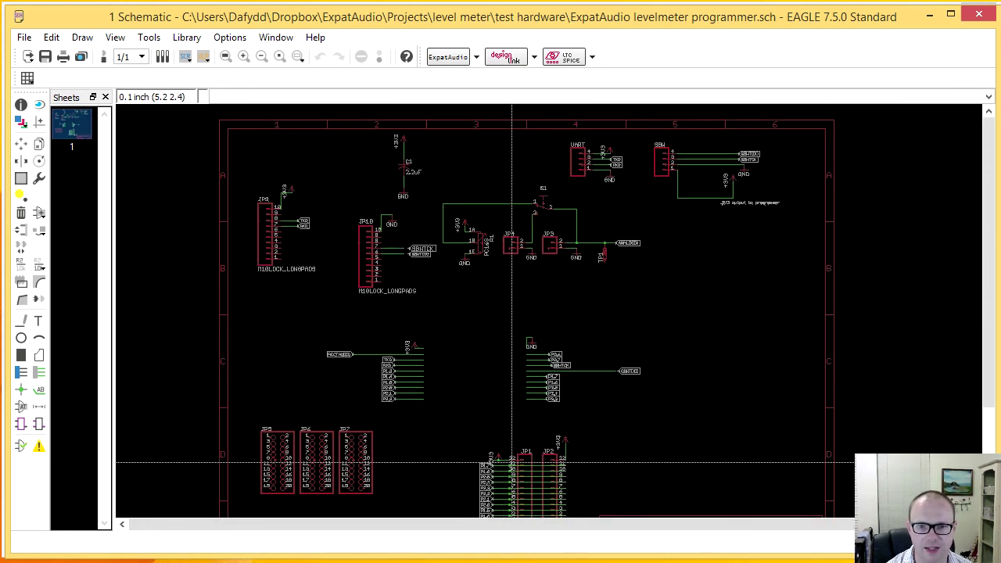
{"action": "middle_click_drag", "start_coordinate": [513, 462], "coordinate": [518, 419]}
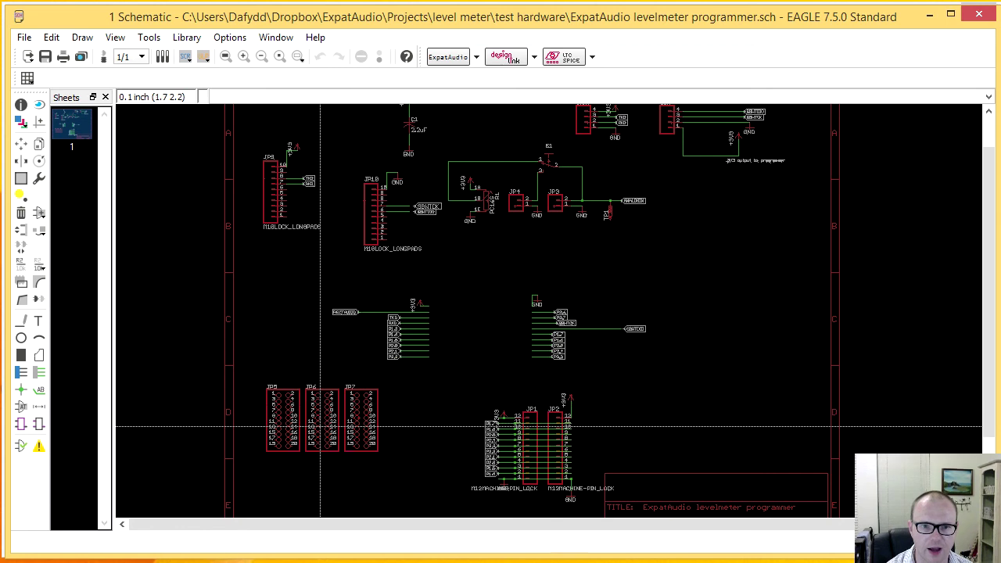
{"action": "scroll", "coordinate": [300, 432], "scroll_direction": "up", "scroll_amount": 3}
{"action": "middle_click_drag", "start_coordinate": [299, 432], "coordinate": [366, 392]}
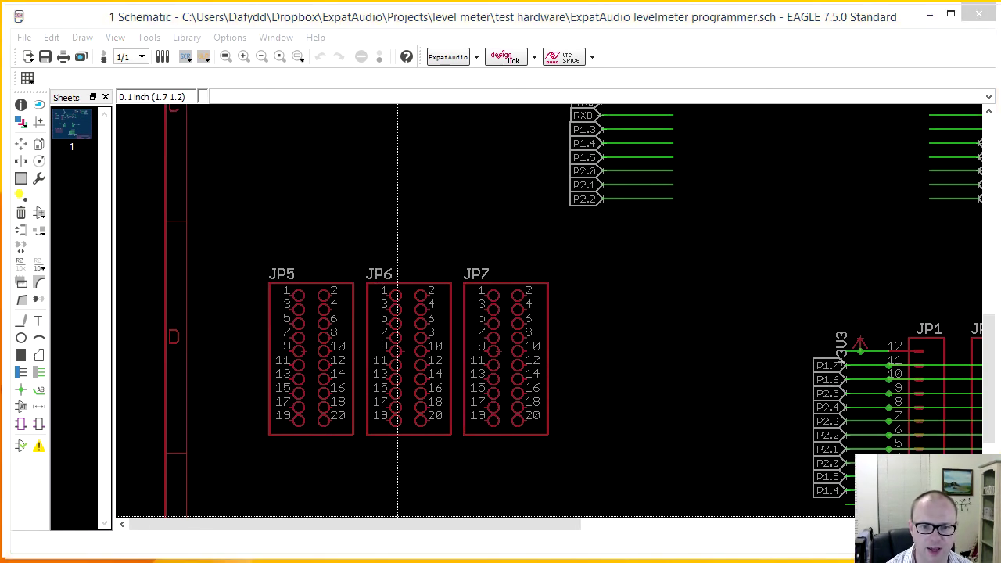
- Return to the board layout and examine the staggered pads of the JP9 header and the traces leaving them
{"action": "key", "text": "alt+Tab"}
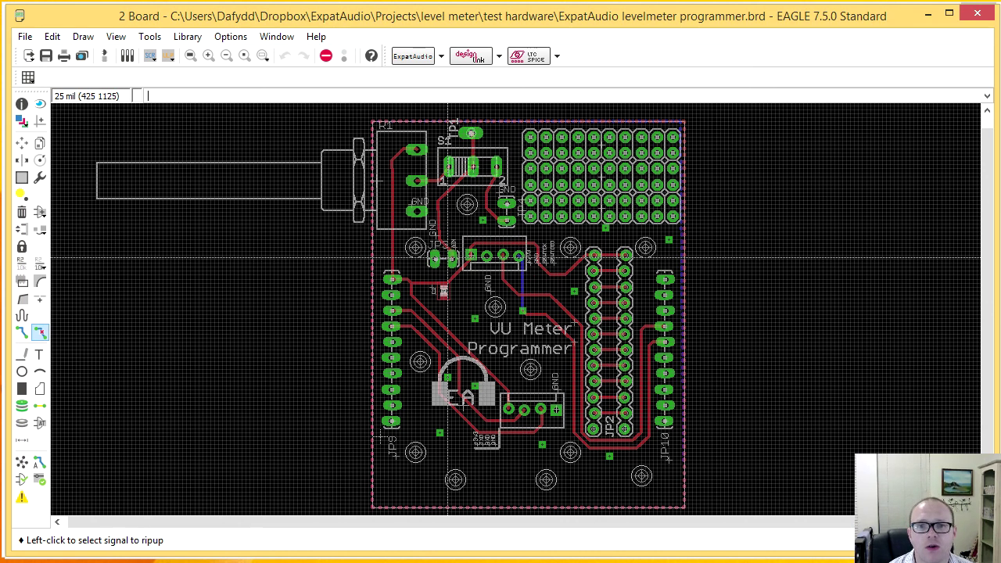
{"action": "scroll", "coordinate": [444, 260], "scroll_direction": "up", "scroll_amount": 9}
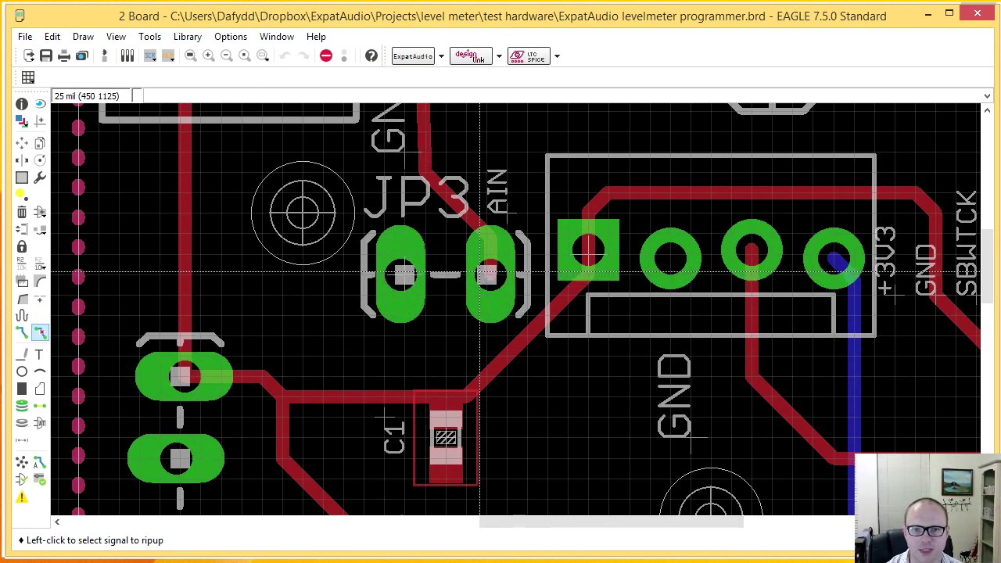
{"action": "middle_click_drag", "start_coordinate": [269, 359], "coordinate": [362, 235]}
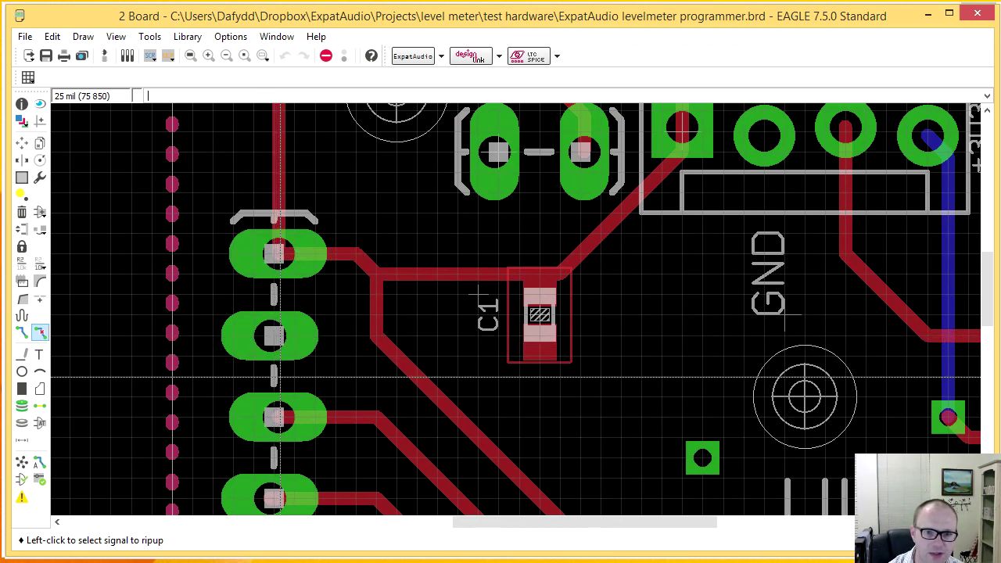
{"action": "scroll", "coordinate": [285, 409], "scroll_direction": "down", "scroll_amount": 2}
{"action": "scroll", "coordinate": [289, 352], "scroll_direction": "down", "scroll_amount": 3, "text": "ctrl"}
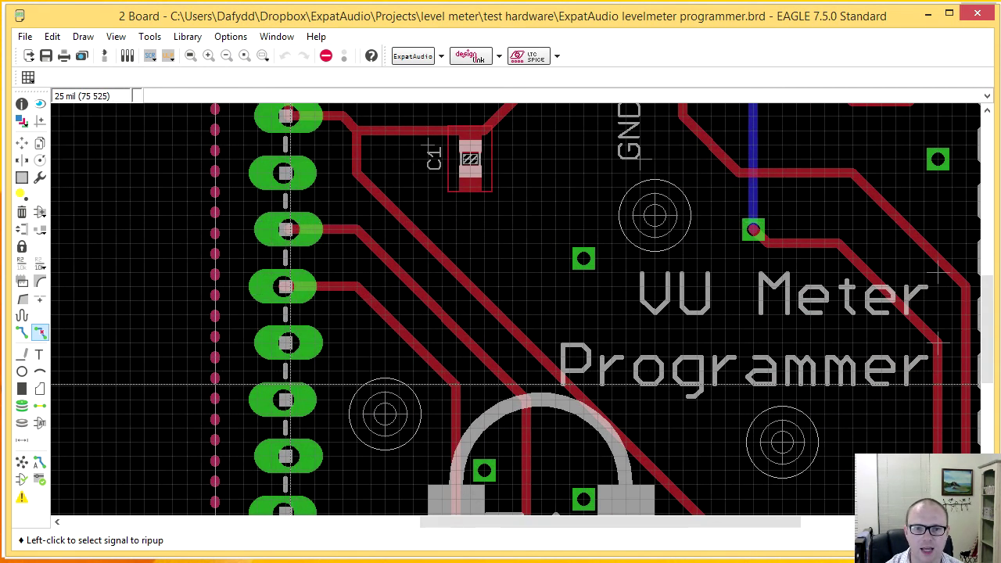
{"action": "scroll", "coordinate": [293, 296], "scroll_direction": "down", "scroll_amount": 2, "text": "ctrl"}
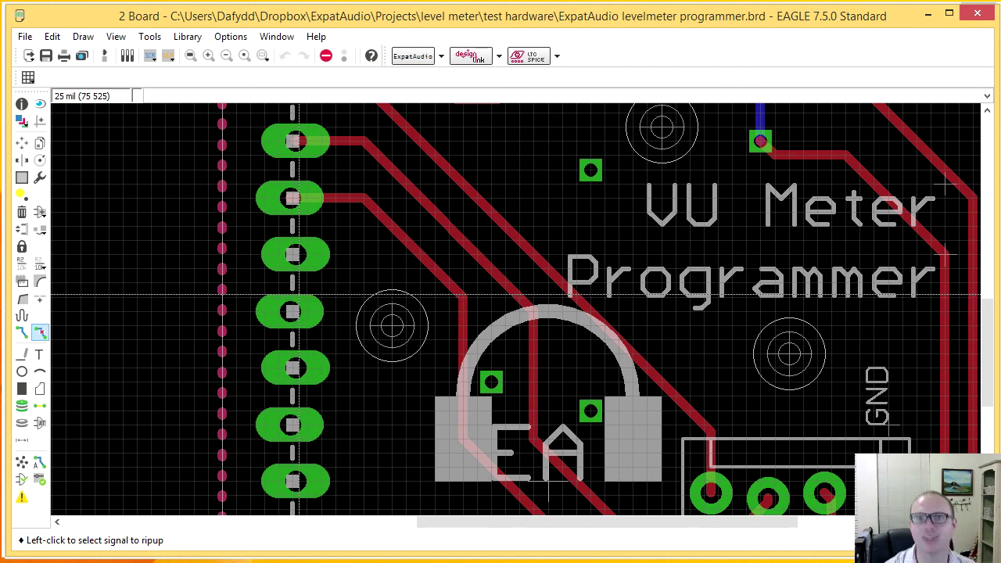
{"action": "scroll", "coordinate": [293, 295], "scroll_direction": "down", "scroll_amount": 1}
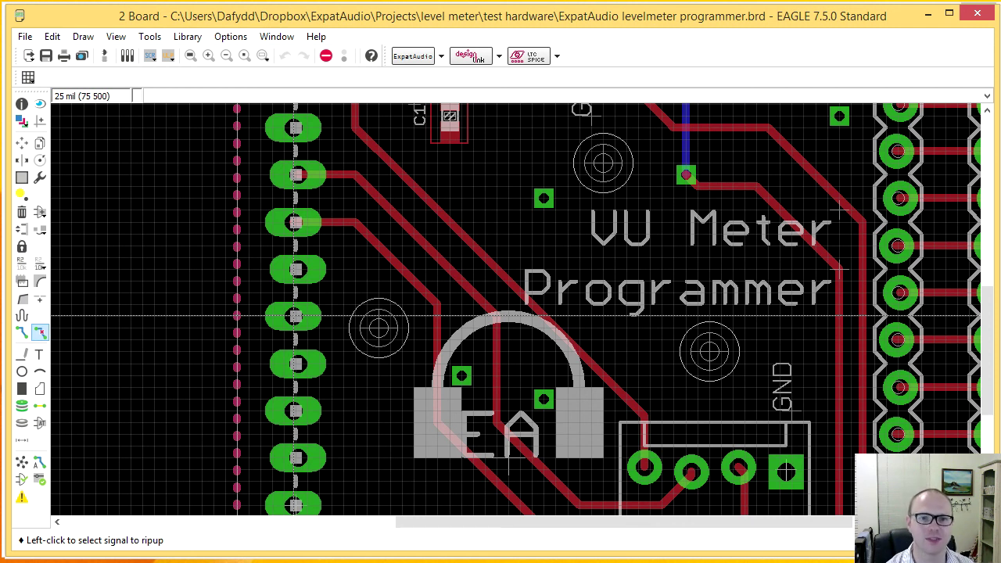
{"action": "scroll", "coordinate": [295, 316], "scroll_direction": "up", "scroll_amount": 2}
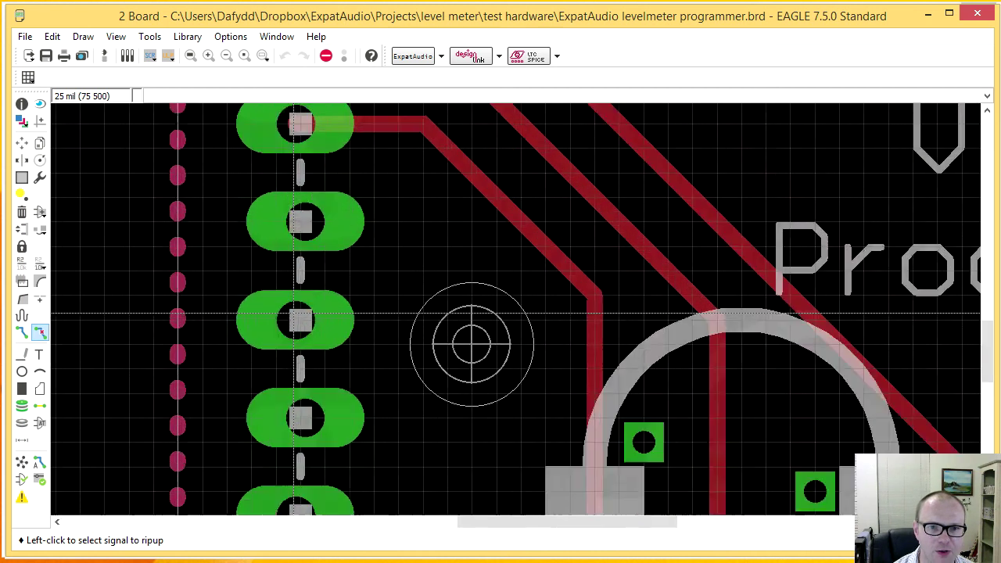
{"action": "scroll", "coordinate": [295, 314], "scroll_direction": "up", "scroll_amount": 4}
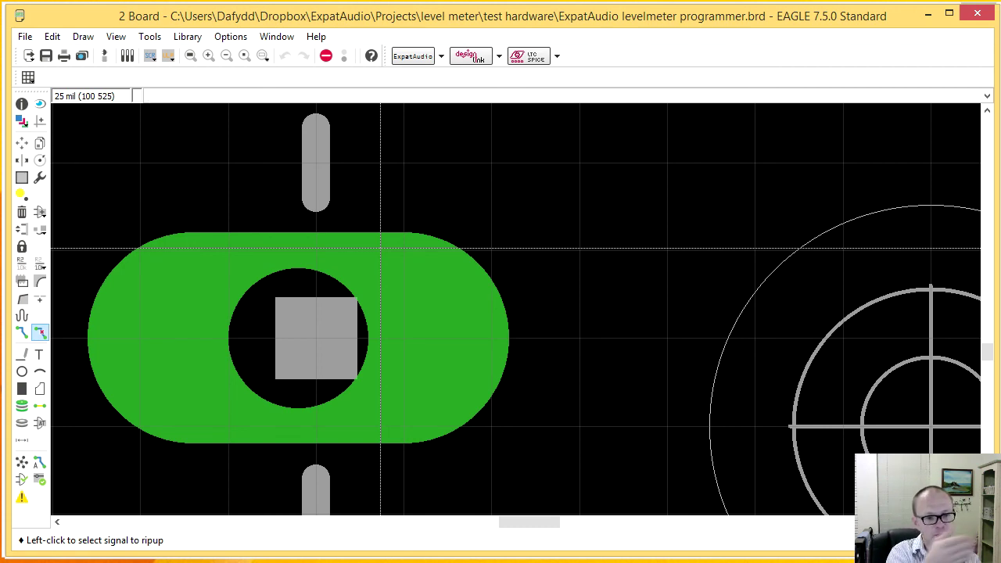
{"action": "scroll", "coordinate": [391, 250], "scroll_direction": "down", "scroll_amount": 5}
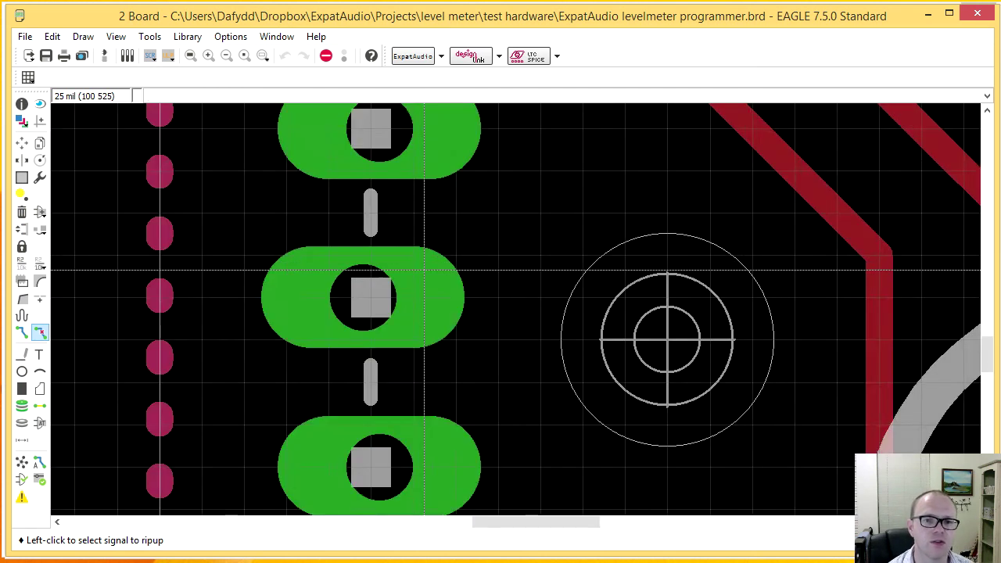
{"action": "scroll", "coordinate": [444, 358], "scroll_direction": "down", "scroll_amount": 1}
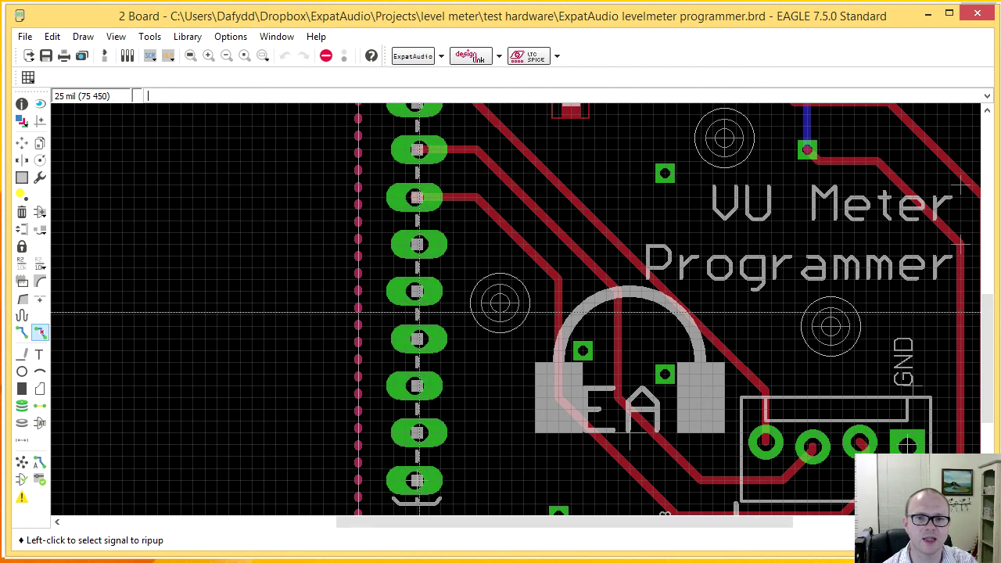
- Examine the routing from JP9 and C1 up through JP3 to potentiometer R1, switch S1, test point TP1 and JP4
{"action": "middle_click_drag", "start_coordinate": [407, 291], "coordinate": [429, 386]}
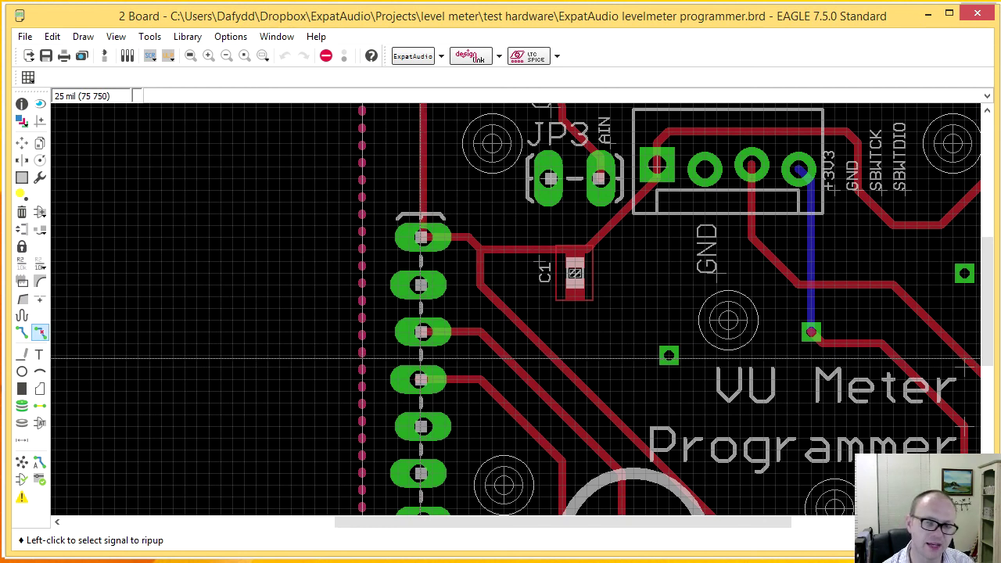
{"action": "middle_click_drag", "start_coordinate": [440, 315], "coordinate": [423, 360]}
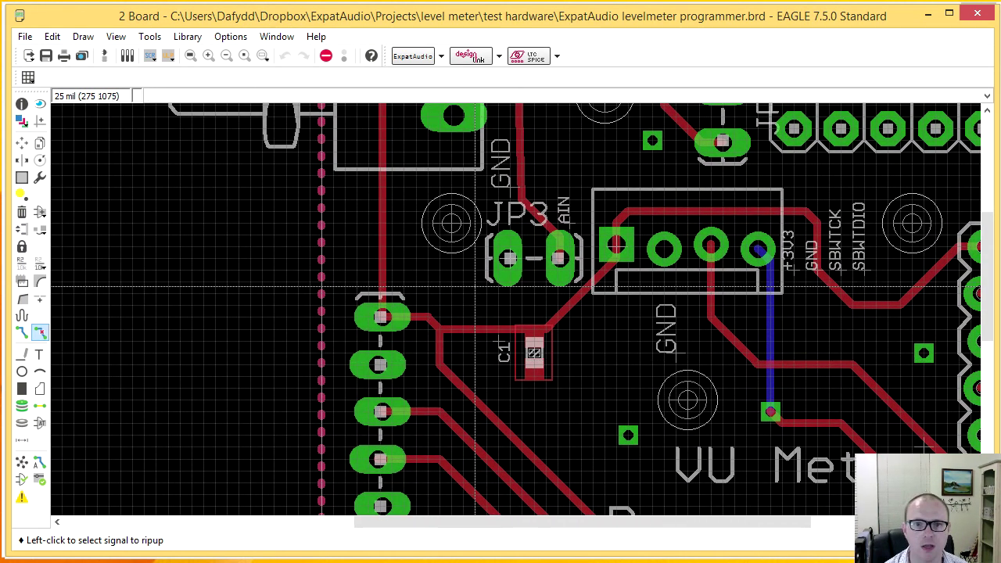
{"action": "middle_click_drag", "start_coordinate": [518, 268], "coordinate": [491, 442]}
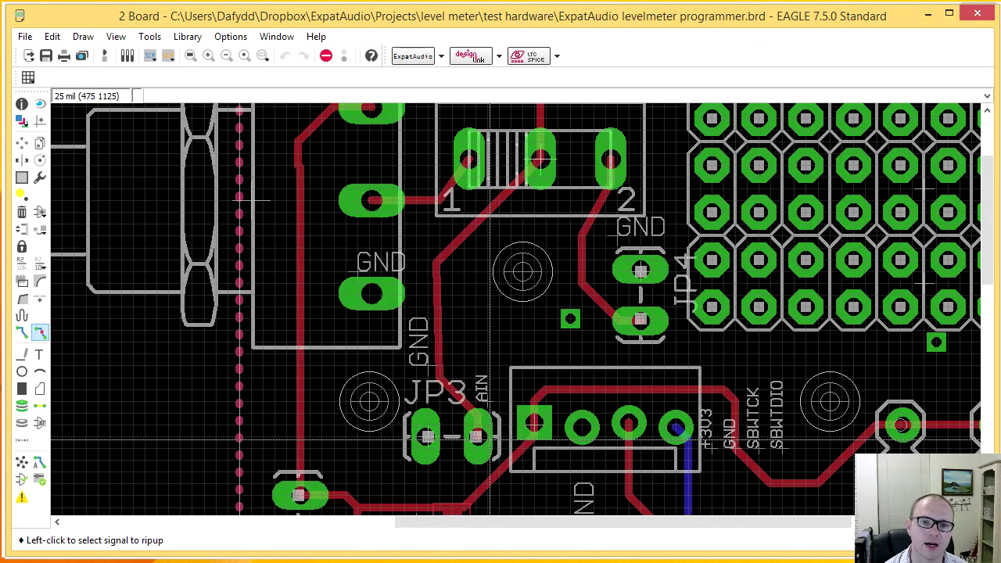
{"action": "middle_click_drag", "start_coordinate": [450, 268], "coordinate": [449, 450]}
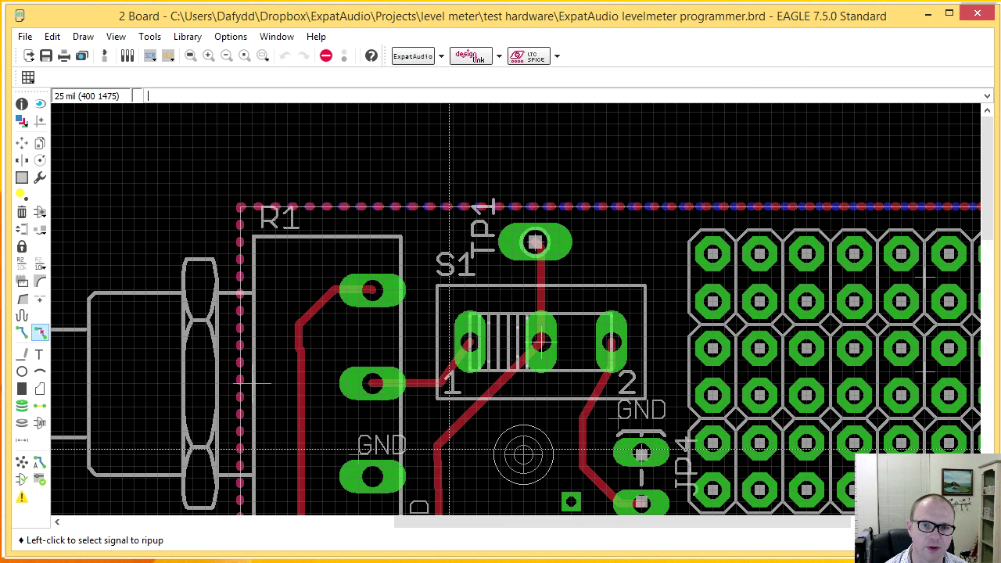
{"action": "middle_click_drag", "start_coordinate": [449, 449], "coordinate": [464, 397]}
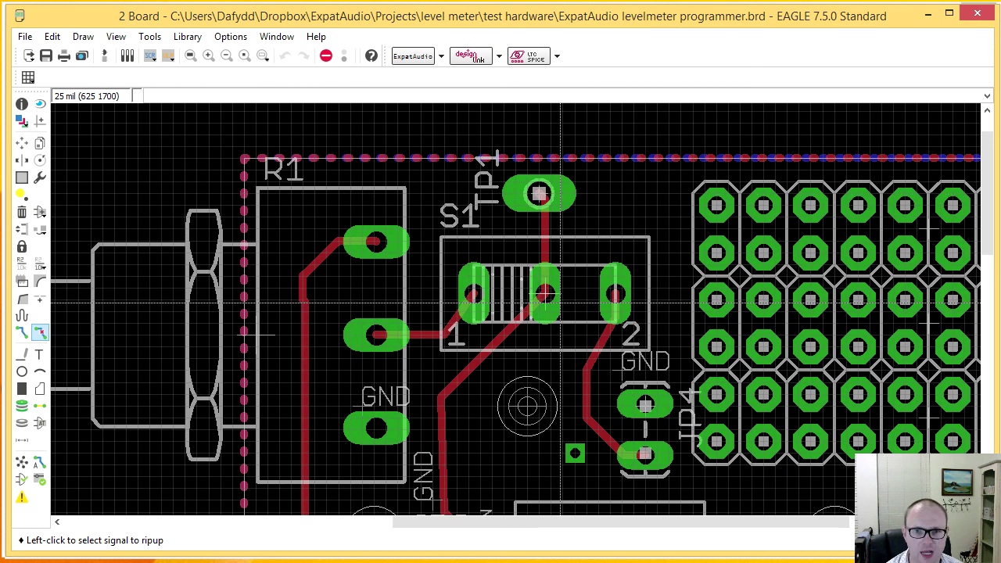
{"action": "middle_click_drag", "start_coordinate": [550, 294], "coordinate": [544, 233]}
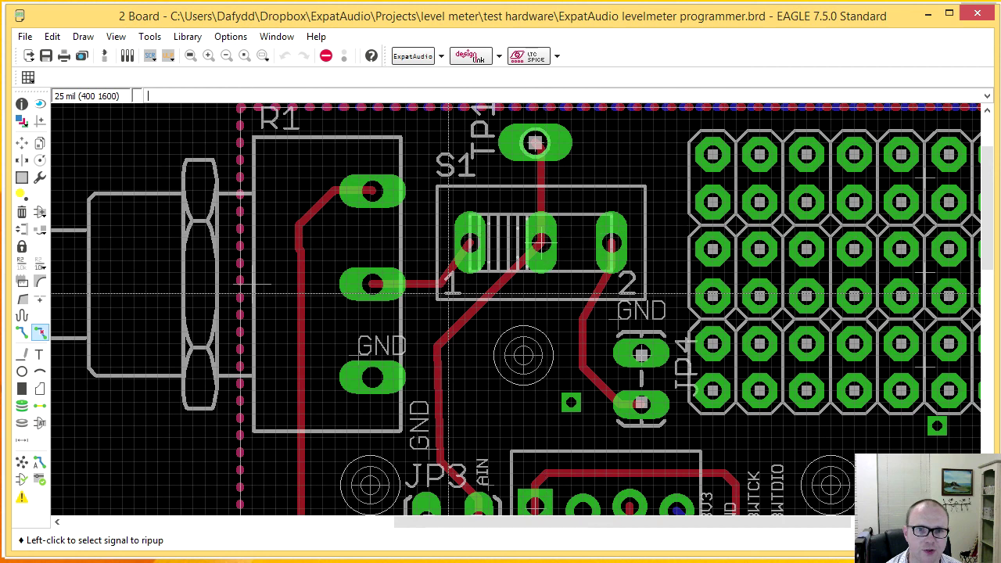
{"action": "scroll", "coordinate": [448, 294], "scroll_direction": "down", "scroll_amount": 3}
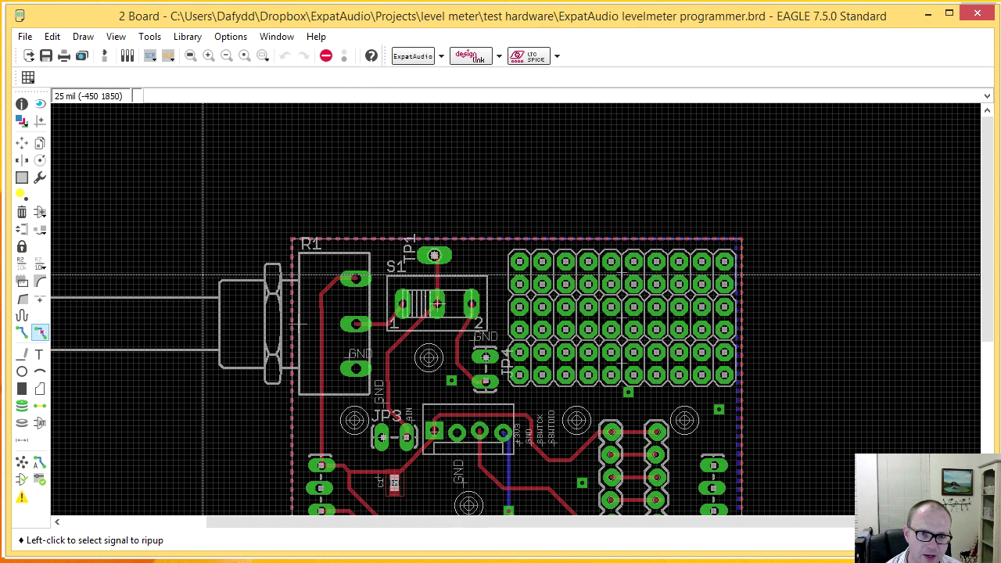
- Inspect the R1 potentiometer's shaft outline, the prototyping pad grid and the central connectors between the JP9 and JP10 headers
{"action": "middle_click_drag", "start_coordinate": [203, 276], "coordinate": [441, 269]}
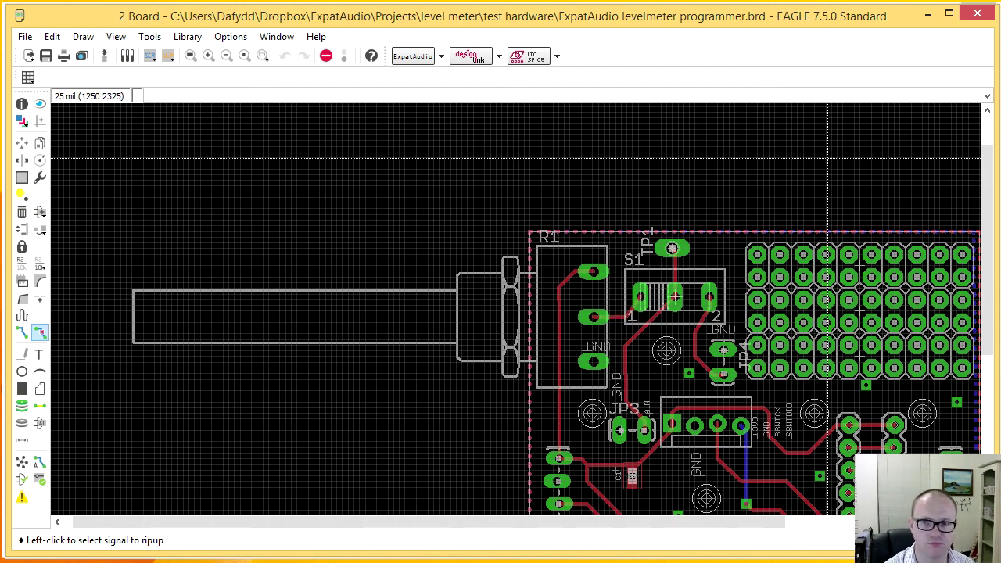
{"action": "middle_click_drag", "start_coordinate": [798, 179], "coordinate": [626, 147]}
{"action": "middle_click_drag", "start_coordinate": [863, 335], "coordinate": [862, 323]}
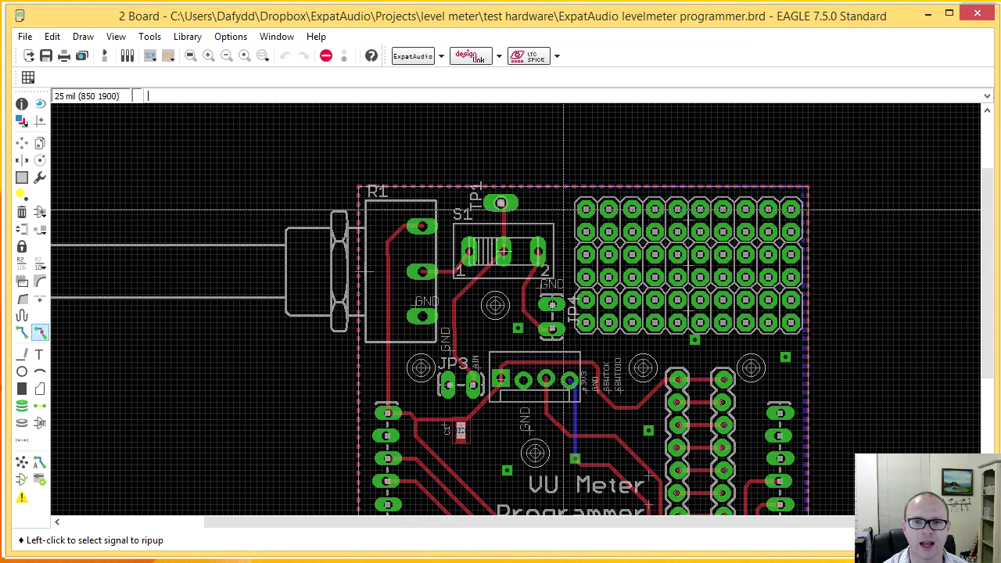
{"action": "scroll", "coordinate": [591, 284], "scroll_direction": "down", "scroll_amount": 1}
{"action": "middle_click_drag", "start_coordinate": [591, 284], "coordinate": [566, 184]}
{"action": "scroll", "coordinate": [564, 249], "scroll_direction": "down", "scroll_amount": 1}
{"action": "middle_click_drag", "start_coordinate": [561, 258], "coordinate": [565, 357]}
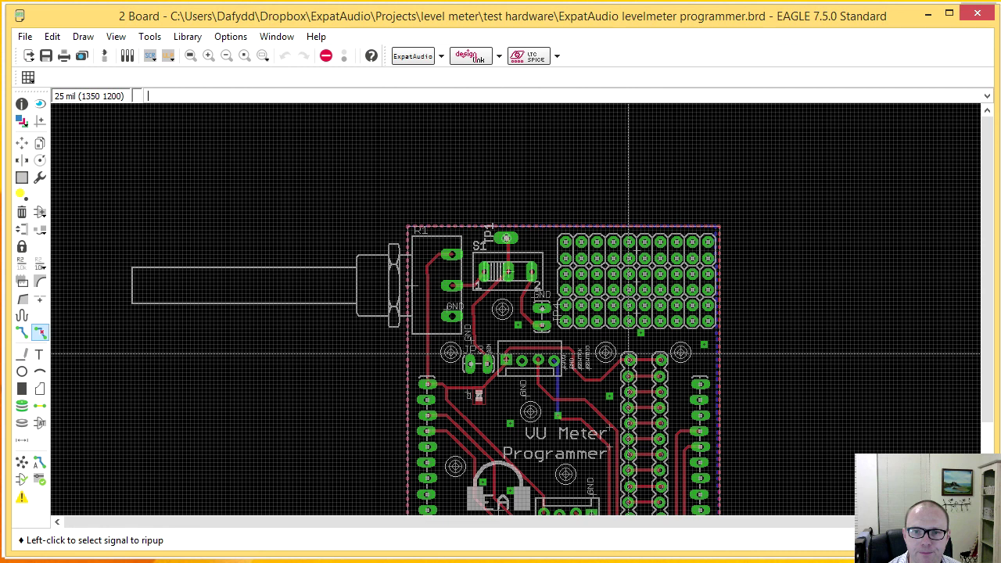
{"action": "middle_click_drag", "start_coordinate": [628, 354], "coordinate": [587, 279]}
{"action": "scroll", "coordinate": [530, 265], "scroll_direction": "up", "scroll_amount": 2}
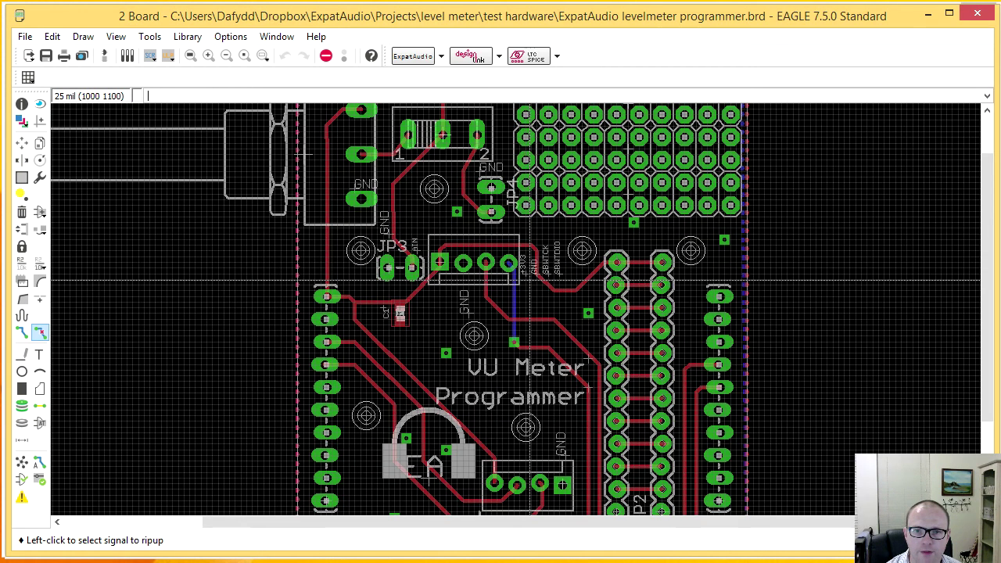
{"action": "scroll", "coordinate": [523, 279], "scroll_direction": "down", "scroll_amount": 1}
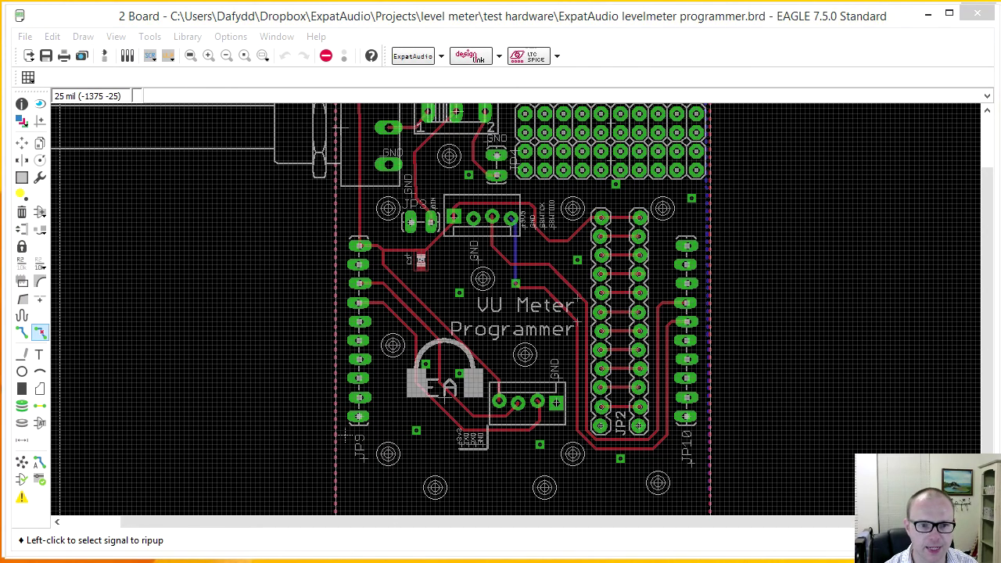
- Switch to the Control Panel, collapse the Libraries tree, and expand Projects and its level meter folder
{"action": "key", "text": "alt+Tab"}
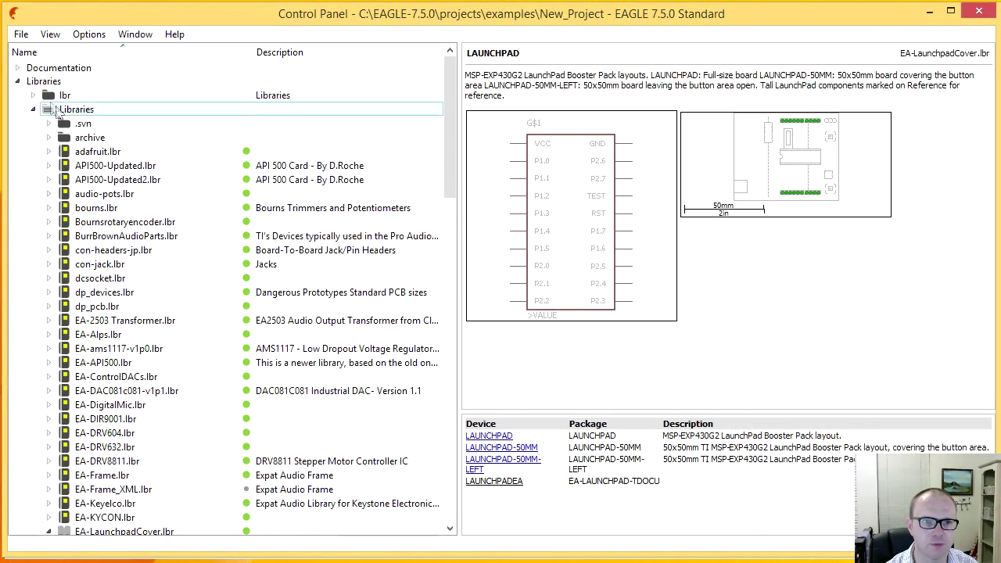
{"action": "left_click", "coordinate": [17, 81]}
{"action": "left_click", "coordinate": [16, 147]}
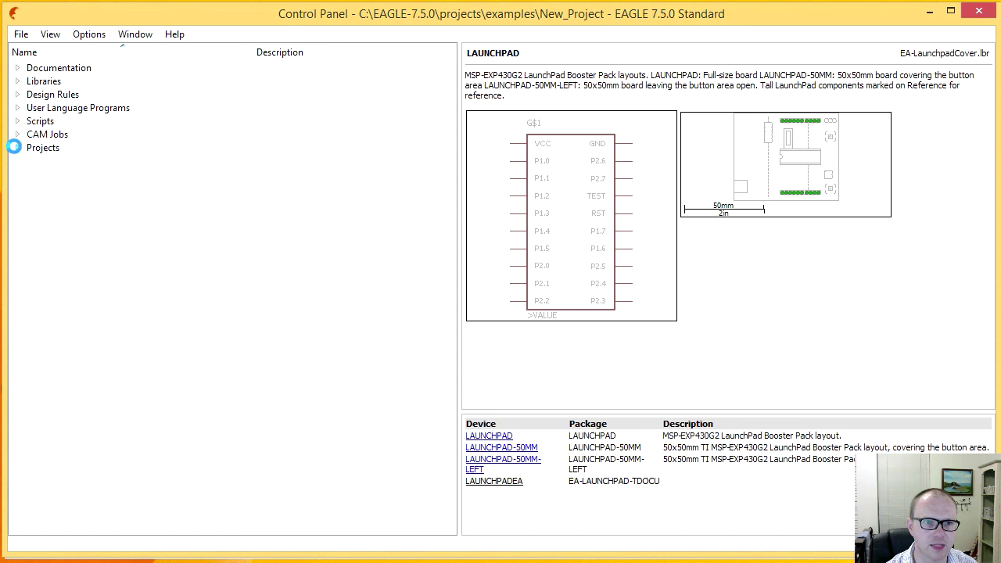
{"action": "scroll", "coordinate": [101, 355], "scroll_direction": "down", "scroll_amount": 5}
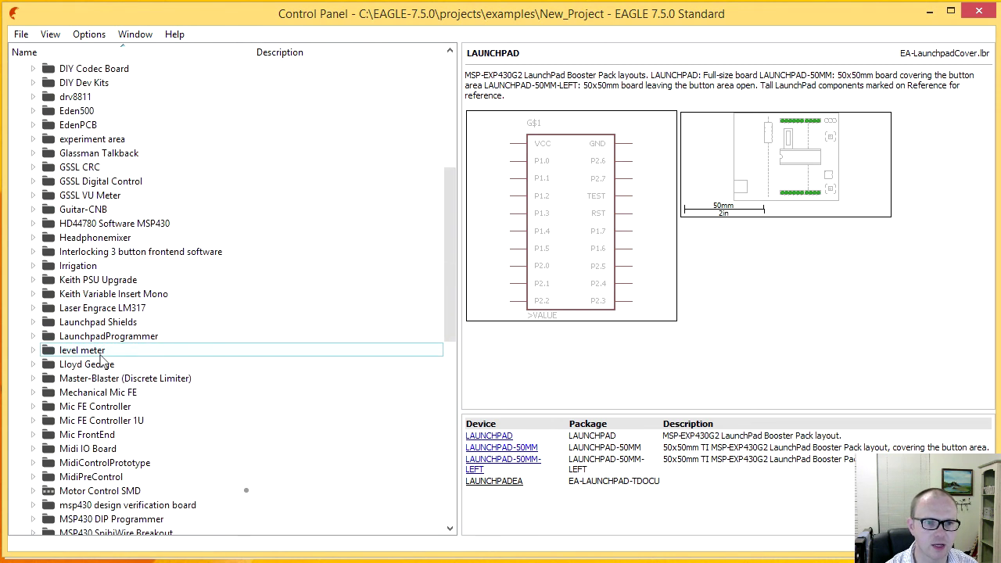
{"action": "double_click", "coordinate": [100, 351]}
{"action": "scroll", "coordinate": [157, 384], "scroll_direction": "down", "scroll_amount": 3}
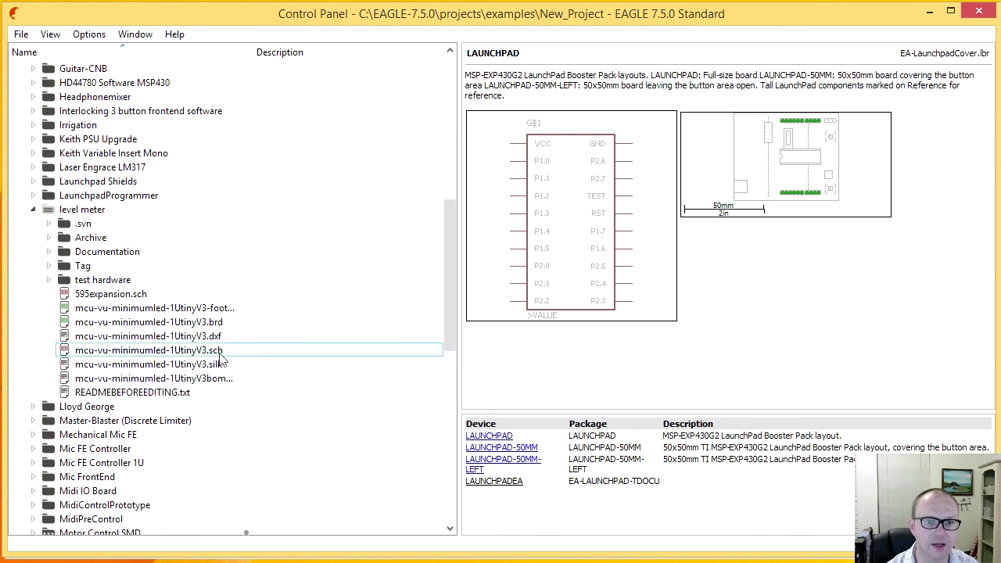
- Open mcu-vu-minimumled-1UtinyV3.brd together with its matching schematic and view the components around the MSP430G2132 up close
{"action": "double_click", "coordinate": [190, 323]}
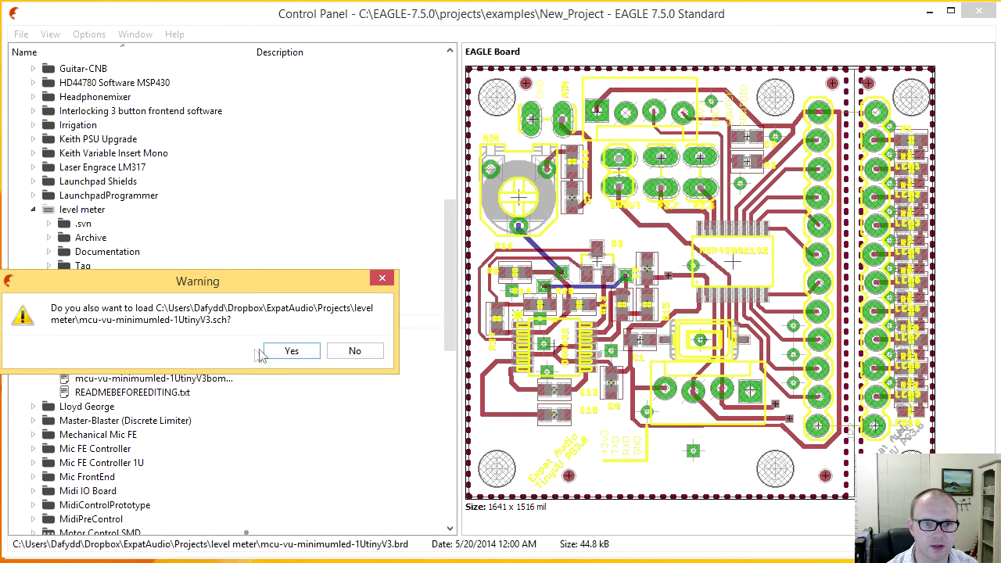
{"action": "left_click", "coordinate": [287, 351]}
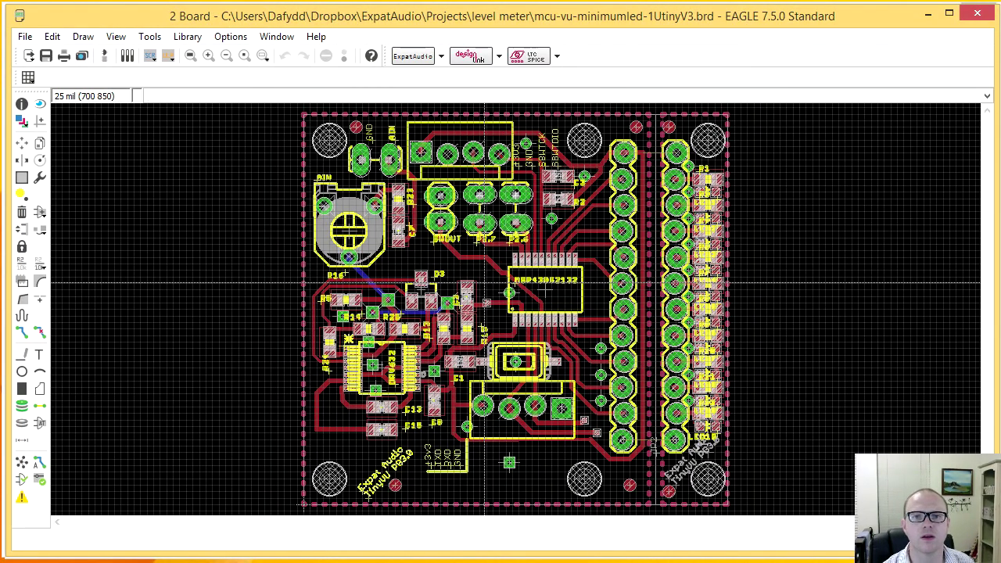
{"action": "scroll", "coordinate": [476, 285], "scroll_direction": "up", "scroll_amount": 2}
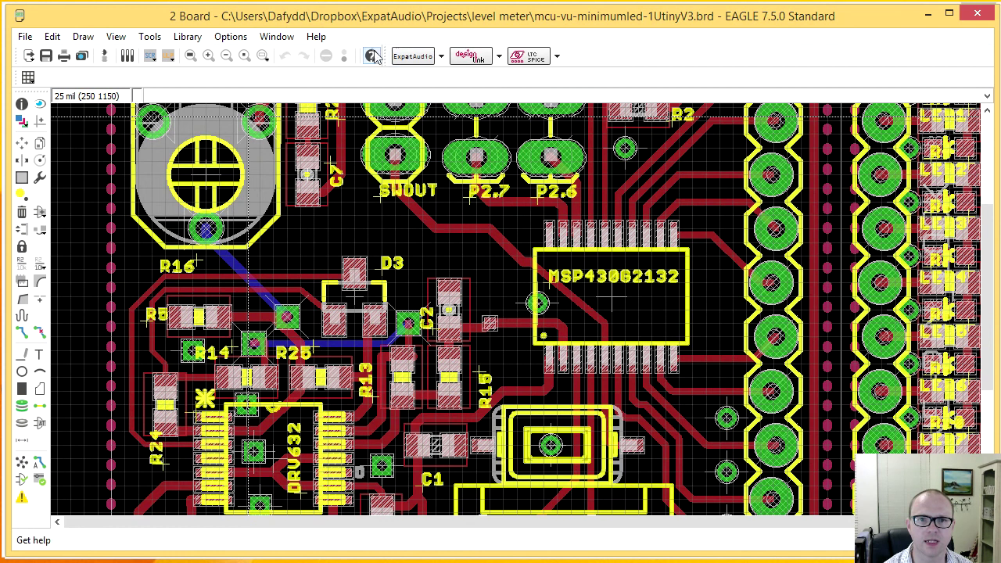
- Apply the ExpatAudio Nice Layout View to the board and bring the circuitry around the DRV632 into view
{"action": "left_click", "coordinate": [441, 56]}
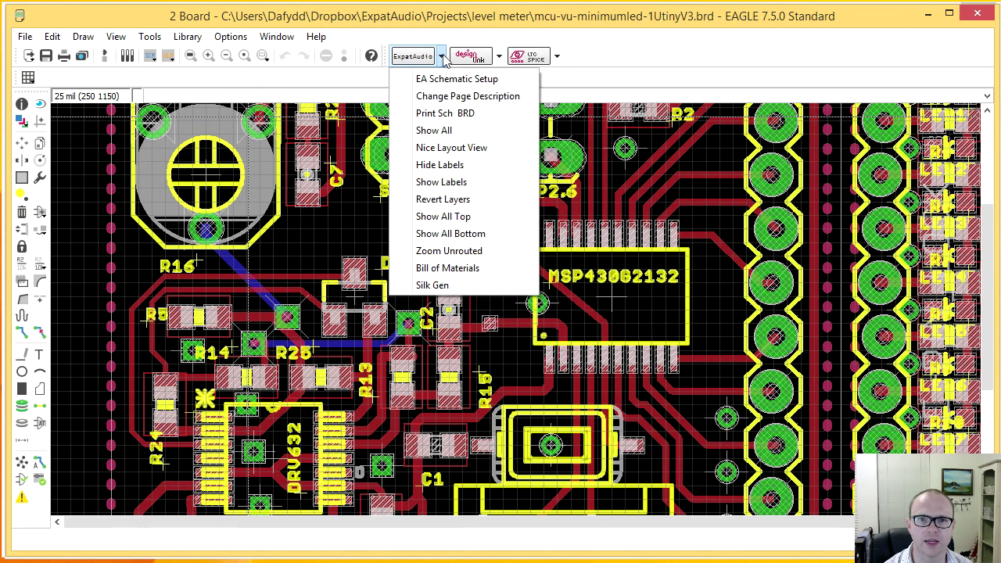
{"action": "left_click", "coordinate": [464, 148]}
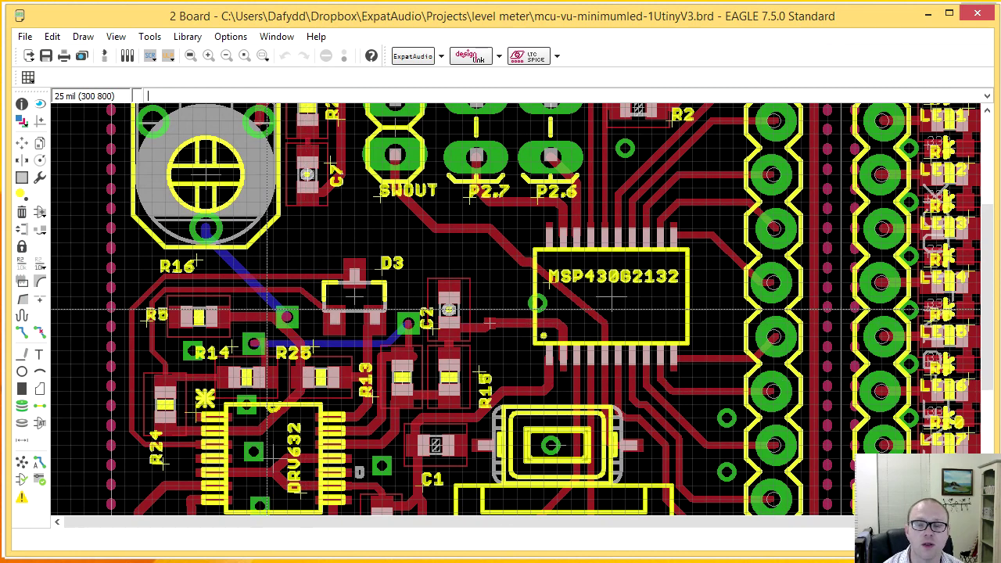
{"action": "scroll", "coordinate": [338, 322], "scroll_direction": "down", "scroll_amount": 1}
{"action": "middle_click_drag", "start_coordinate": [337, 322], "coordinate": [511, 236]}
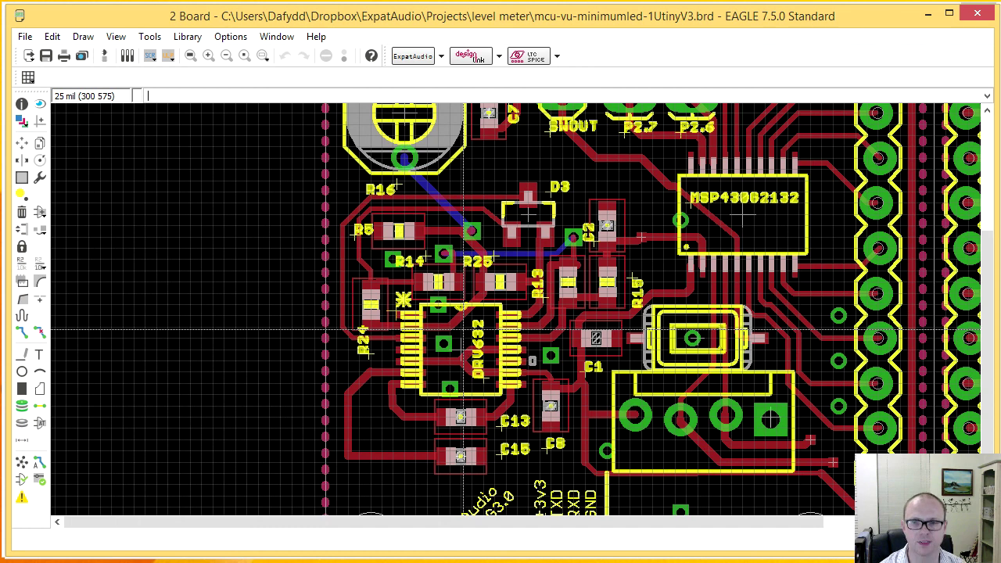
- Examine the placement and routing of D3, C2, R13 and R15 between the DRV632 and the MSP430G2132
{"action": "scroll", "coordinate": [579, 266], "scroll_direction": "down", "scroll_amount": 1}
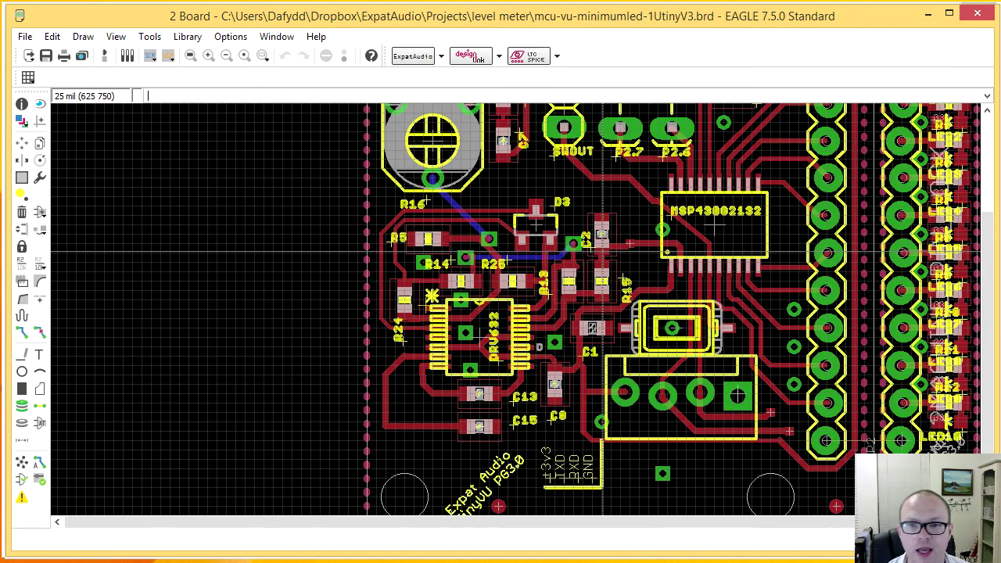
{"action": "scroll", "coordinate": [595, 244], "scroll_direction": "up", "scroll_amount": 2}
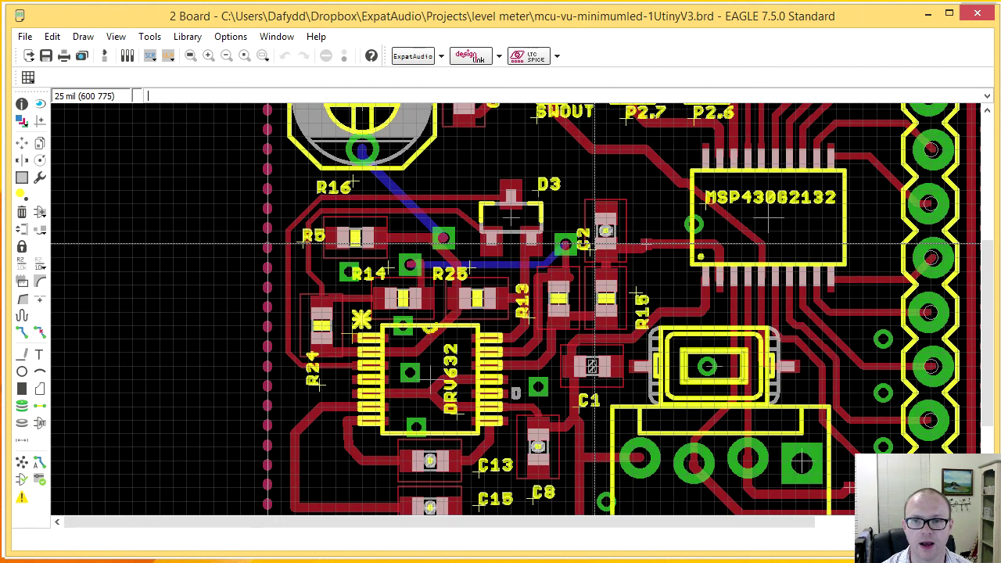
{"action": "middle_click_drag", "start_coordinate": [654, 243], "coordinate": [604, 292]}
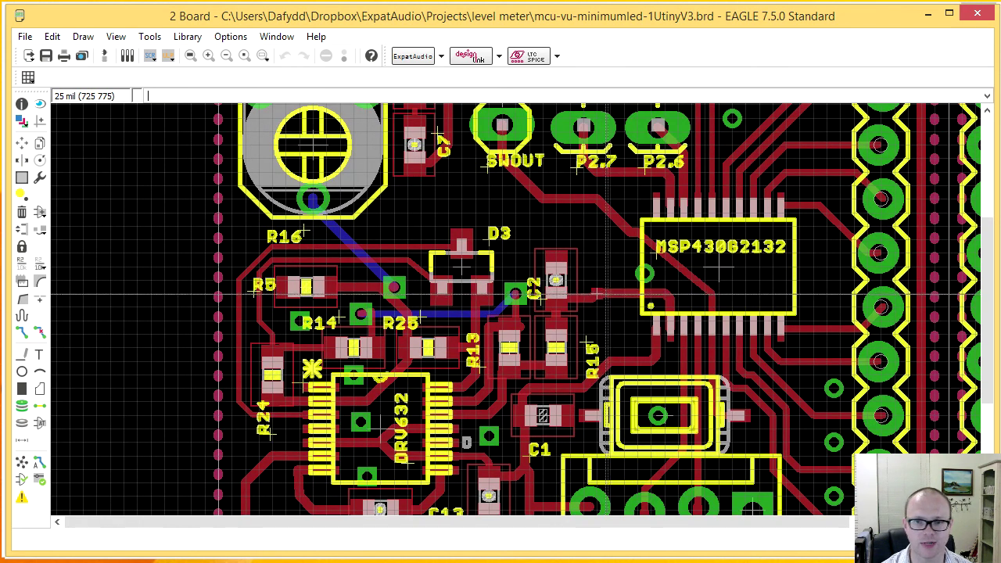
{"action": "scroll", "coordinate": [603, 293], "scroll_direction": "up", "scroll_amount": 3}
{"action": "scroll", "coordinate": [604, 297], "scroll_direction": "down", "scroll_amount": 4}
{"action": "scroll", "coordinate": [610, 298], "scroll_direction": "up", "scroll_amount": 1}
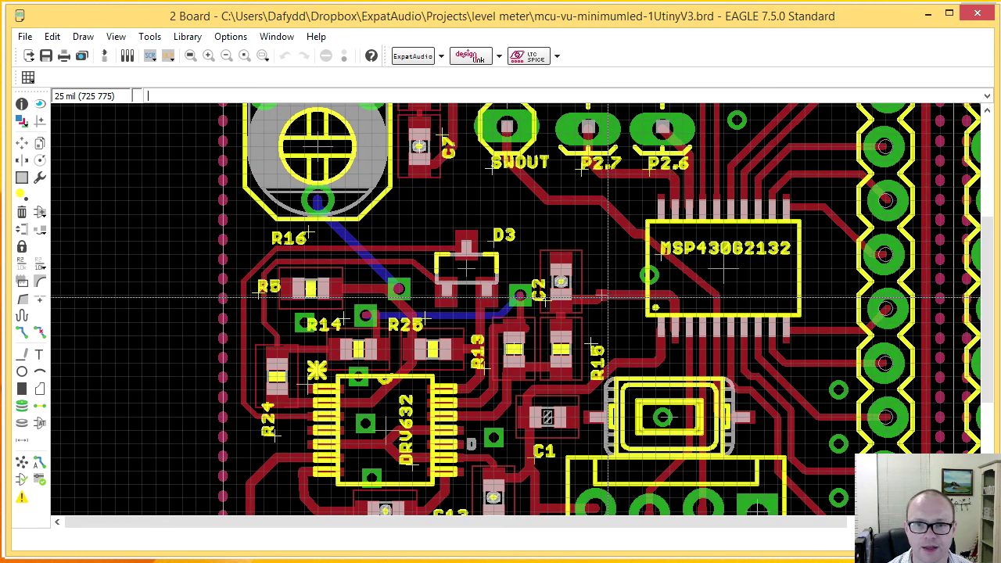
{"action": "scroll", "coordinate": [607, 298], "scroll_direction": "up", "scroll_amount": 2}
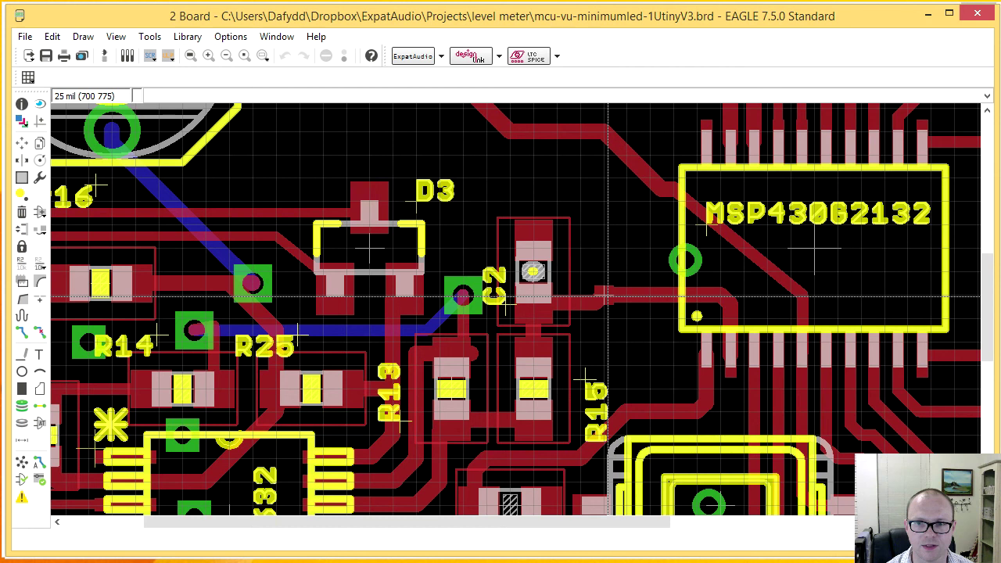
{"action": "scroll", "coordinate": [608, 298], "scroll_direction": "down", "scroll_amount": 2}
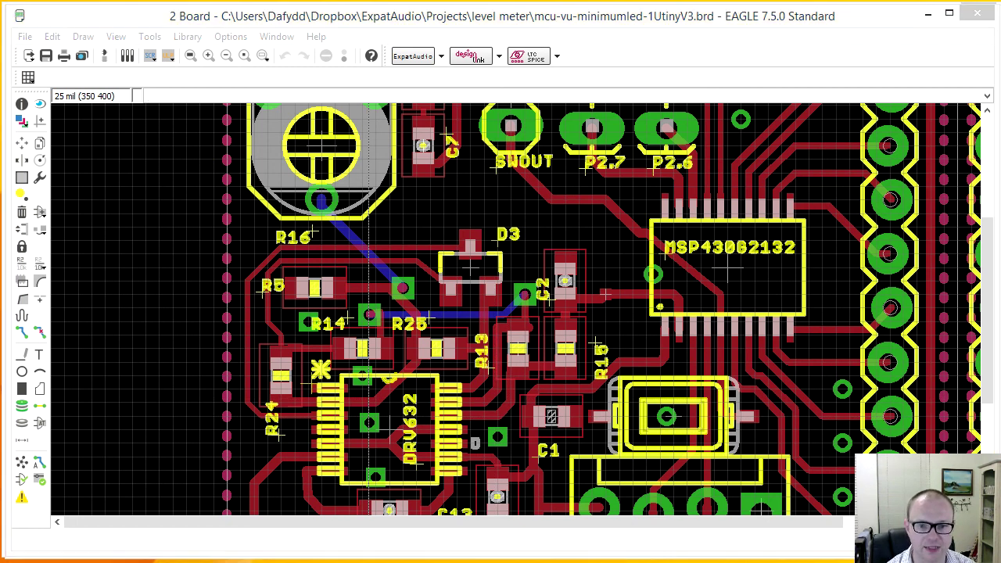
- Switch to the level meter schematic, show sheet 4, and view the DRV632B output stage with R13, R15 and C2 up close
{"action": "key", "text": "alt+Tab"}
{"action": "left_click", "coordinate": [67, 178]}
{"action": "left_click", "coordinate": [72, 222]}
{"action": "left_click", "coordinate": [73, 265]}
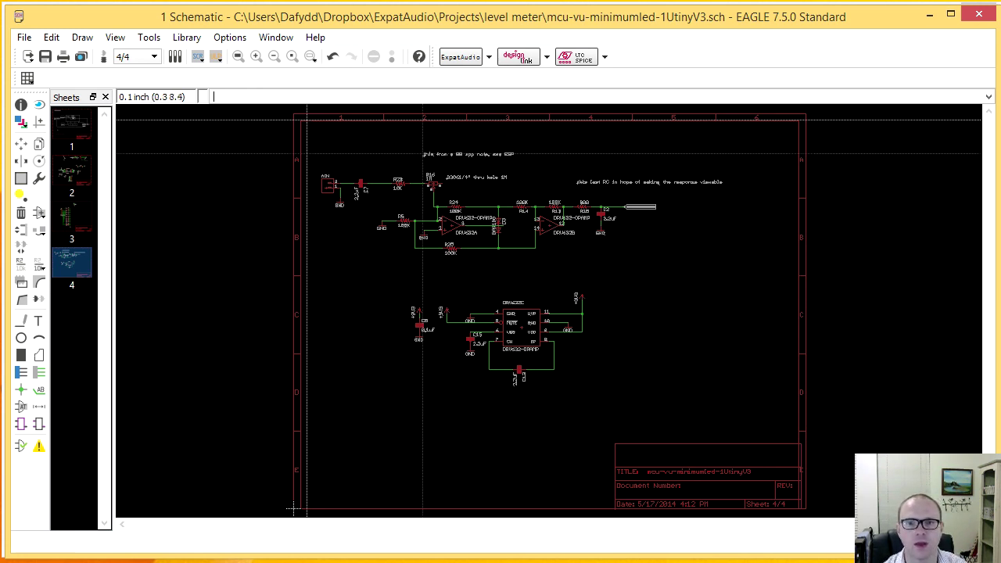
{"action": "scroll", "coordinate": [562, 212], "scroll_direction": "up", "scroll_amount": 8}
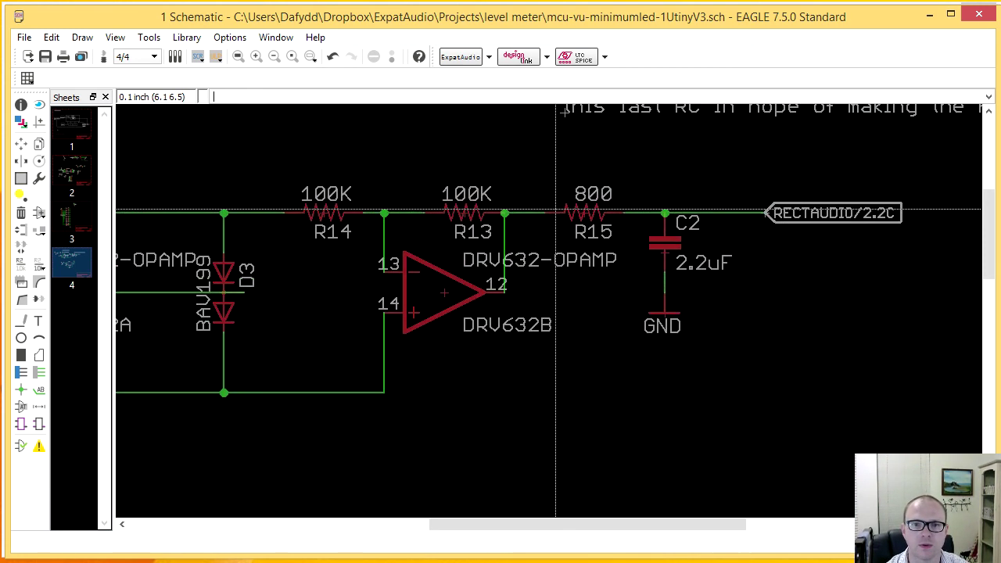
{"action": "middle_click_drag", "start_coordinate": [529, 213], "coordinate": [617, 245]}
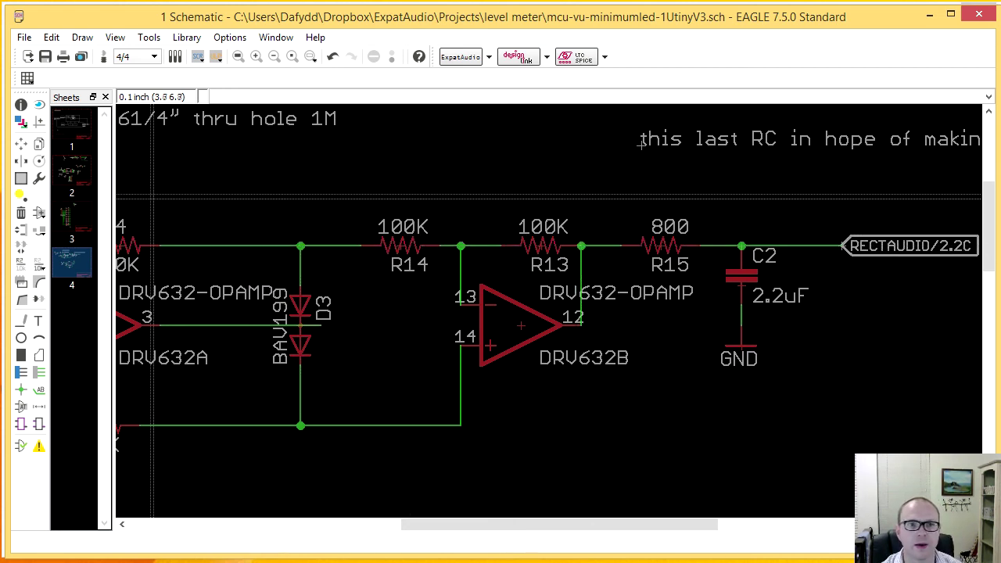
- Look up the name of the net joining R13, R15 and the DRV632B output in its properties, leaving them unchanged
{"action": "left_click", "coordinate": [22, 104]}
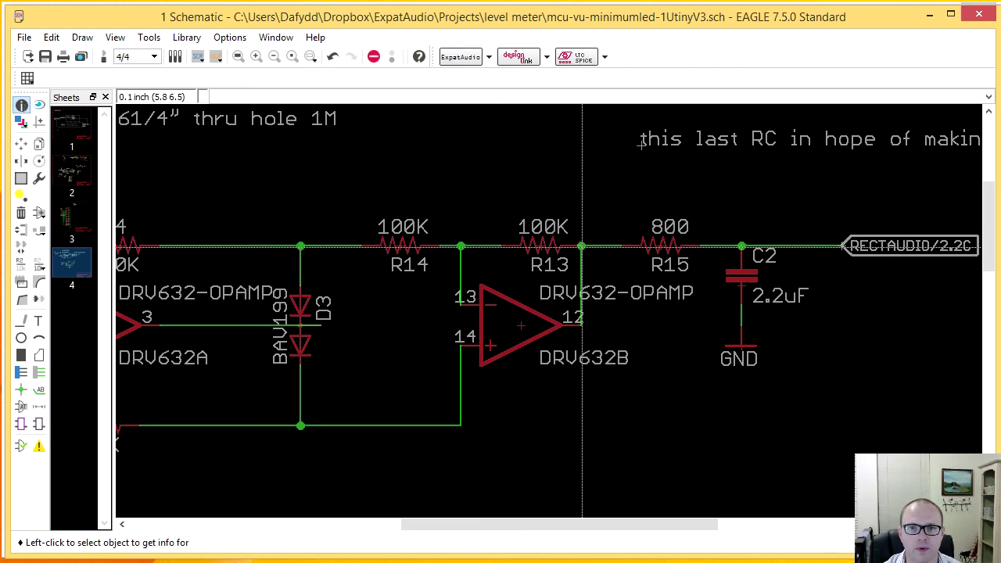
{"action": "left_click", "coordinate": [582, 247]}
{"action": "left_click", "coordinate": [585, 247]}
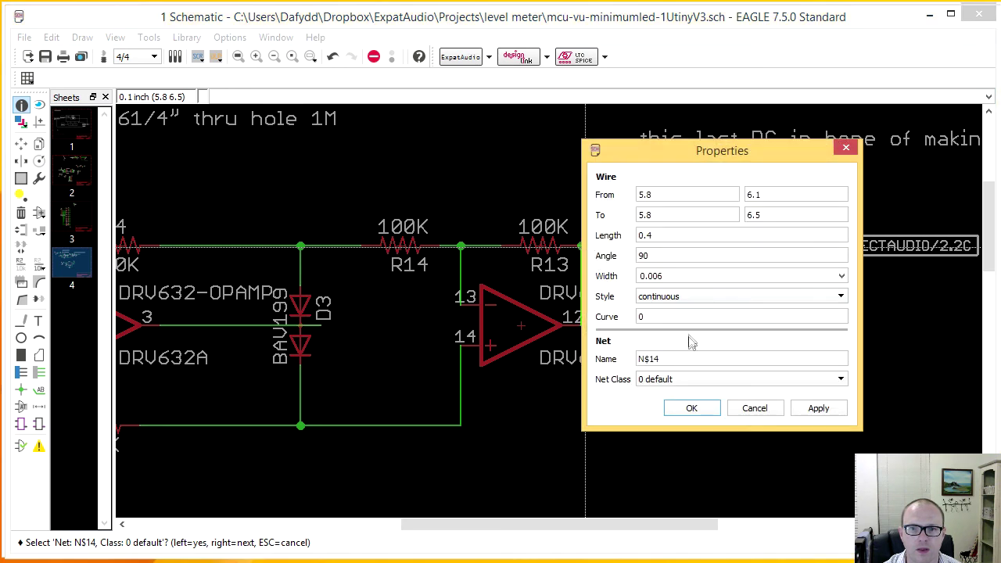
{"action": "left_click_drag", "start_coordinate": [673, 358], "coordinate": [649, 356]}
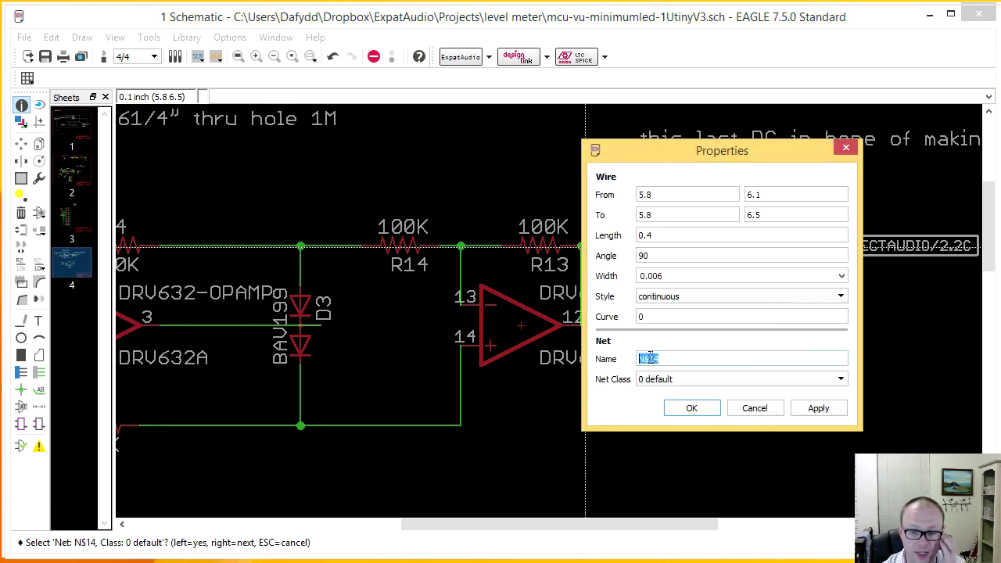
{"action": "left_click", "coordinate": [752, 408]}
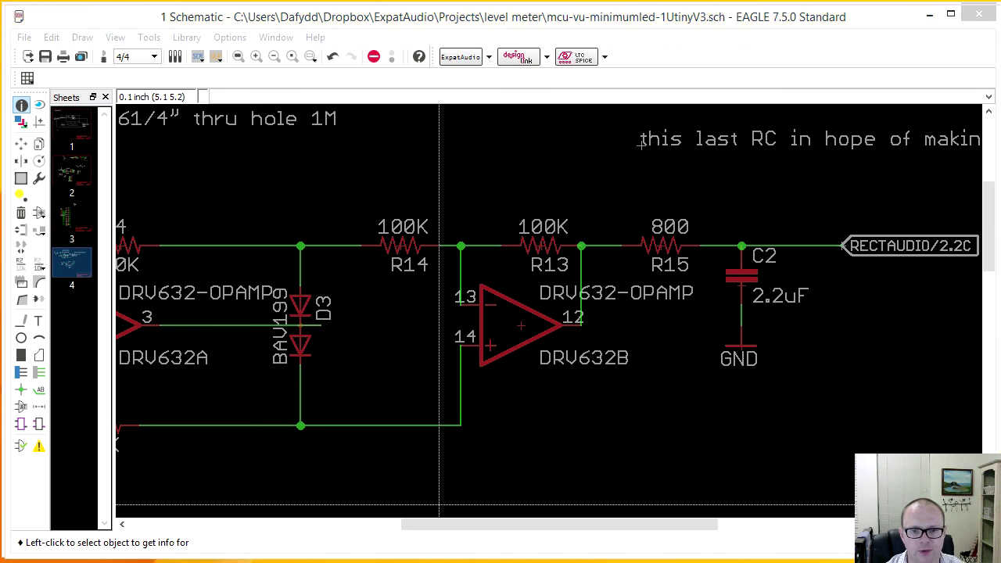
- Return to the board and highlight net N$14 with the Show command
{"action": "key", "text": "alt+Tab"}
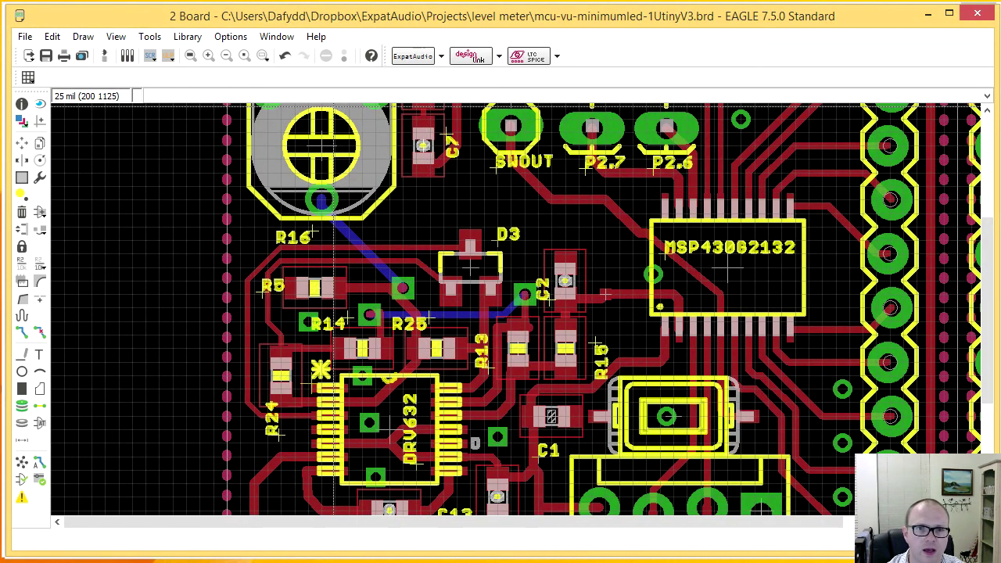
{"action": "type", "text": "show "}
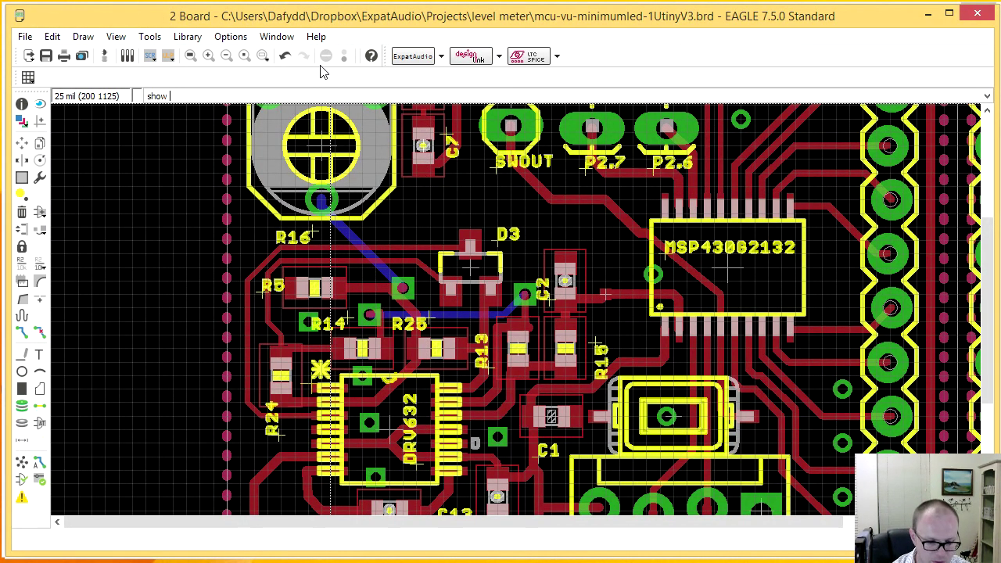
{"action": "type", "text": "N$14"}
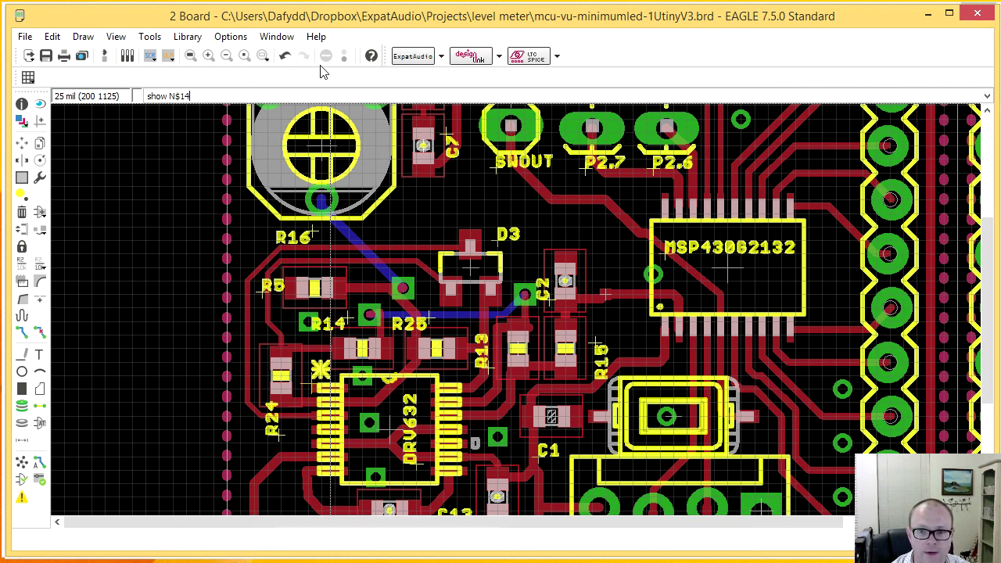
{"action": "key", "text": "Return"}
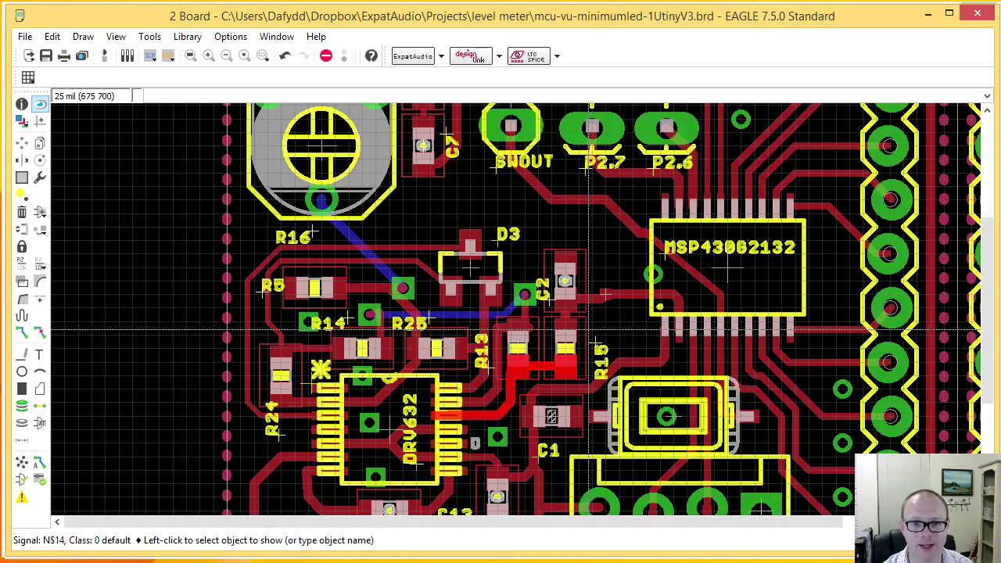
- Inspect the highlighted N$14 trace and the C2 connection to the MSP430G2132 up close and within the whole board
{"action": "scroll", "coordinate": [597, 313], "scroll_direction": "down", "scroll_amount": 2}
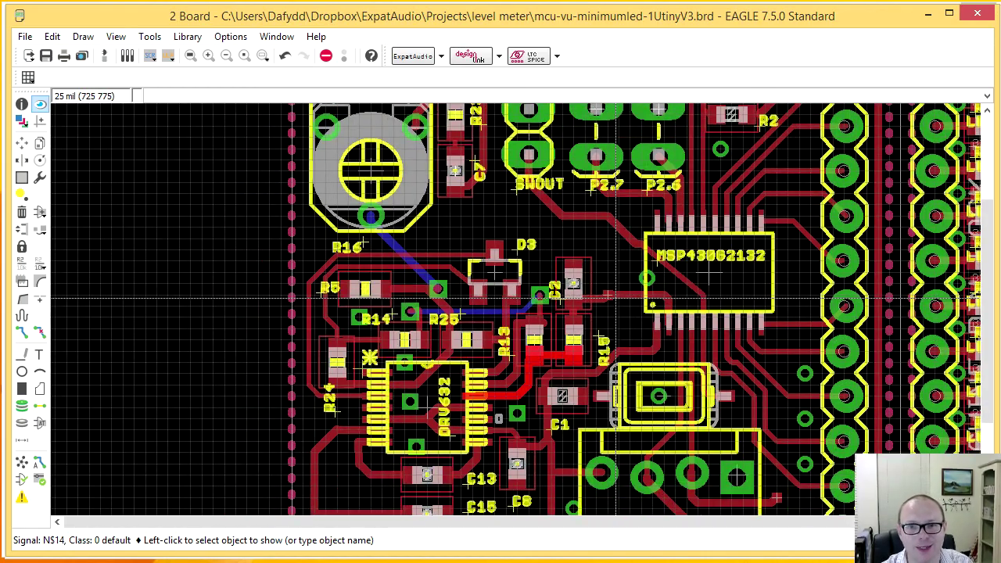
{"action": "middle_click_drag", "start_coordinate": [597, 313], "coordinate": [564, 332]}
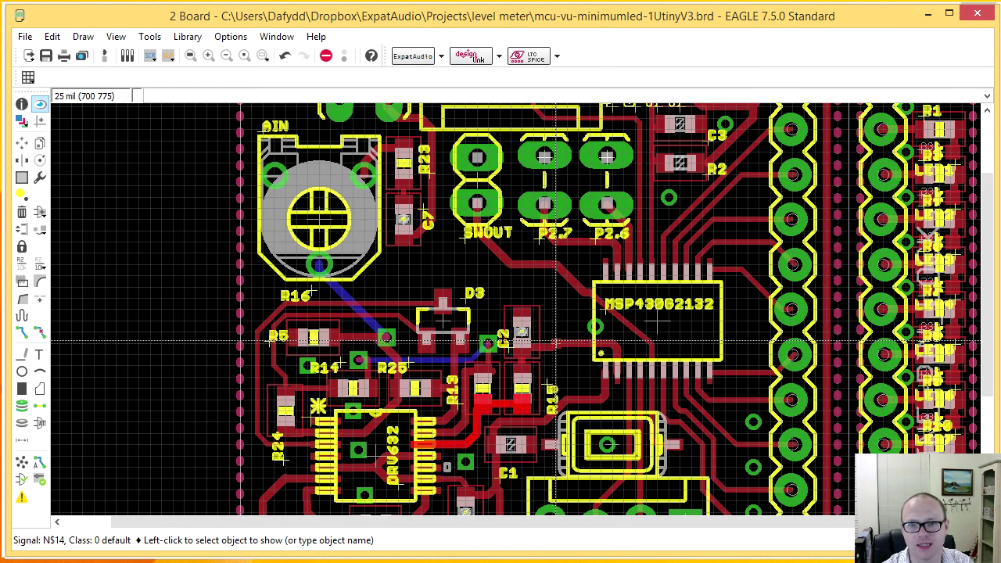
{"action": "scroll", "coordinate": [567, 337], "scroll_direction": "down", "scroll_amount": 1}
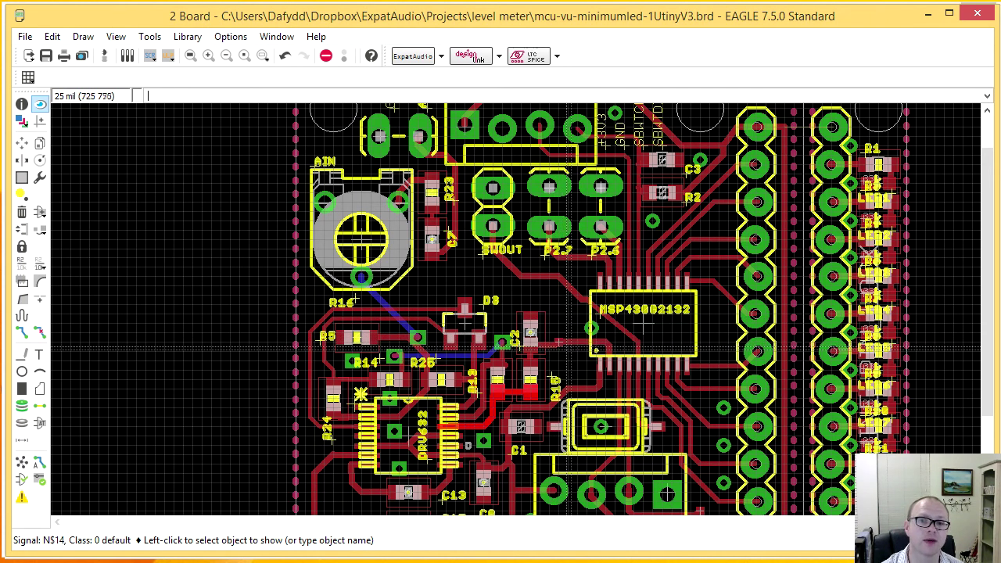
{"action": "scroll", "coordinate": [564, 344], "scroll_direction": "up", "scroll_amount": 4}
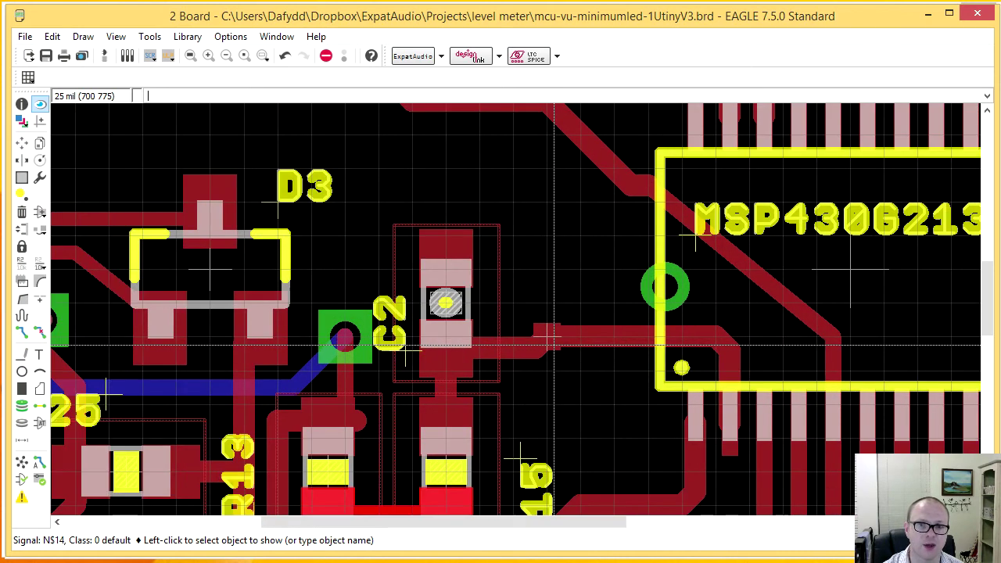
{"action": "scroll", "coordinate": [551, 338], "scroll_direction": "down", "scroll_amount": 3}
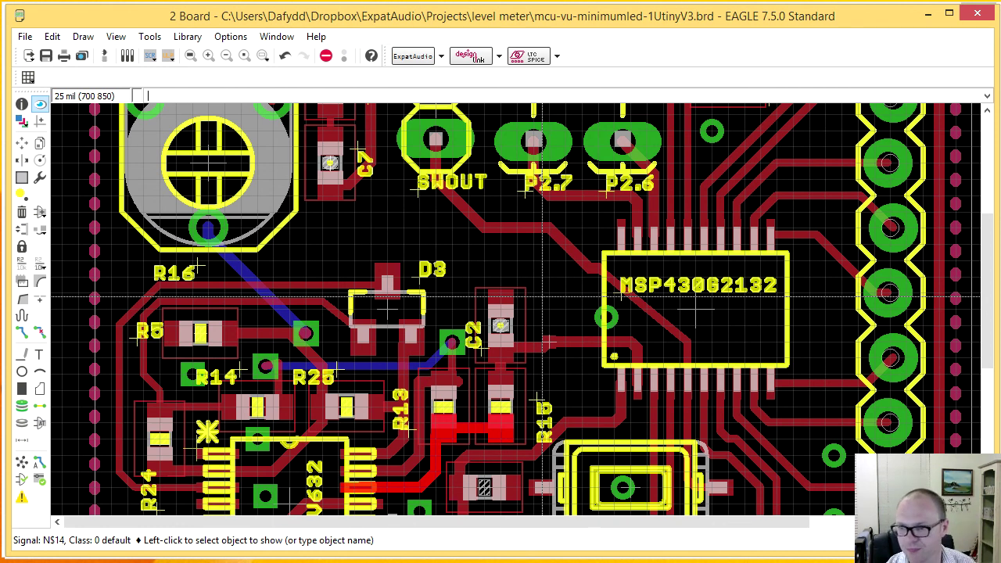
{"action": "scroll", "coordinate": [539, 291], "scroll_direction": "down", "scroll_amount": 3}
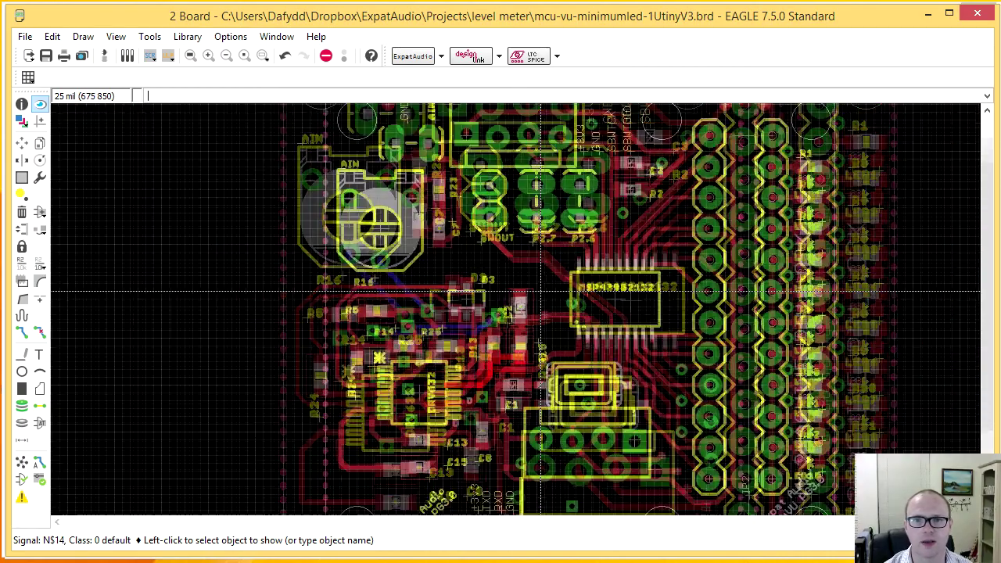
{"action": "scroll", "coordinate": [540, 292], "scroll_direction": "down", "scroll_amount": 3}
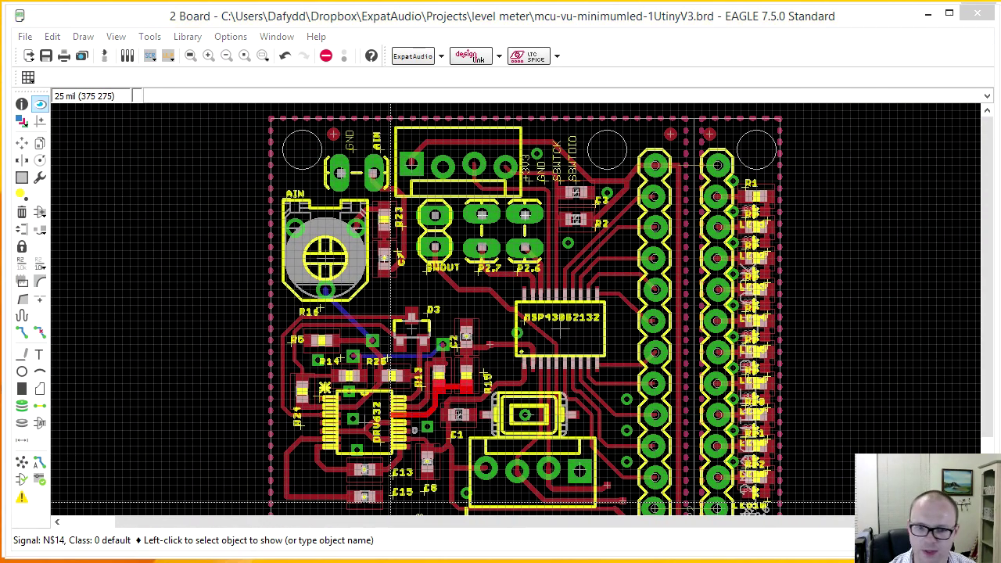
- Compare the R13, R15 and C2 output stage on the schematic with its board layout, and close the level meter design
{"action": "key", "text": "alt+Tab"}
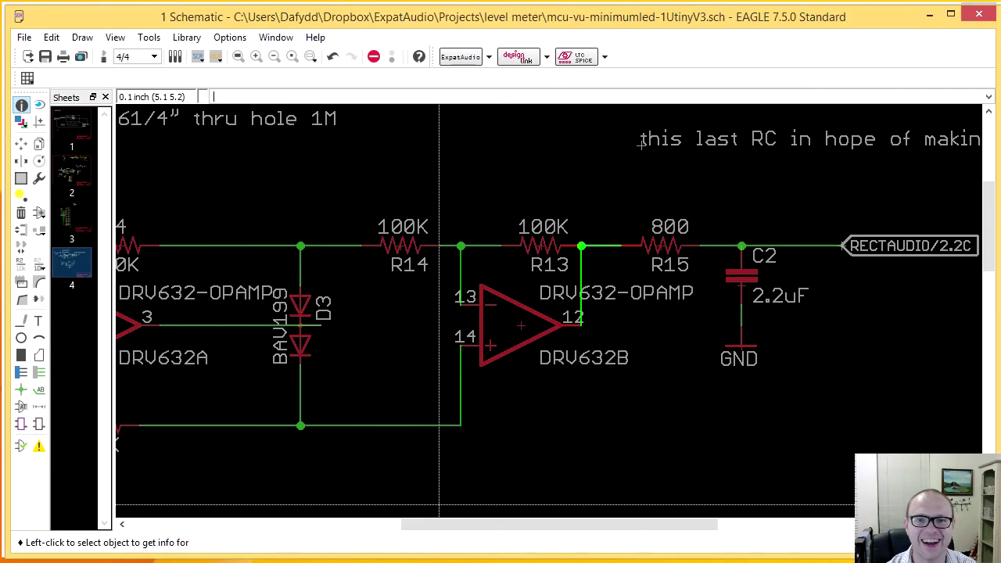
{"action": "scroll", "coordinate": [739, 320], "scroll_direction": "down", "scroll_amount": 1}
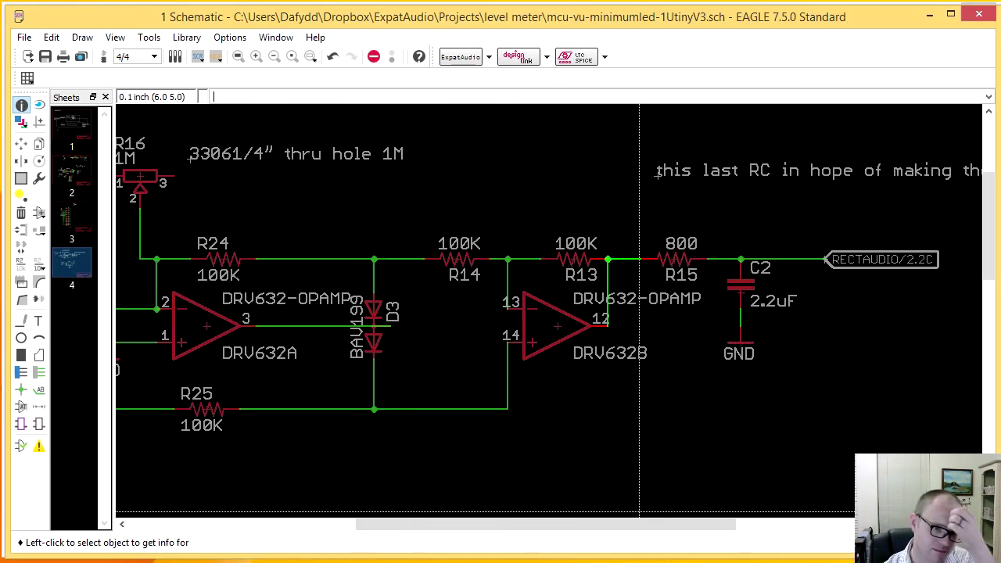
{"action": "key", "text": "alt+Tab"}
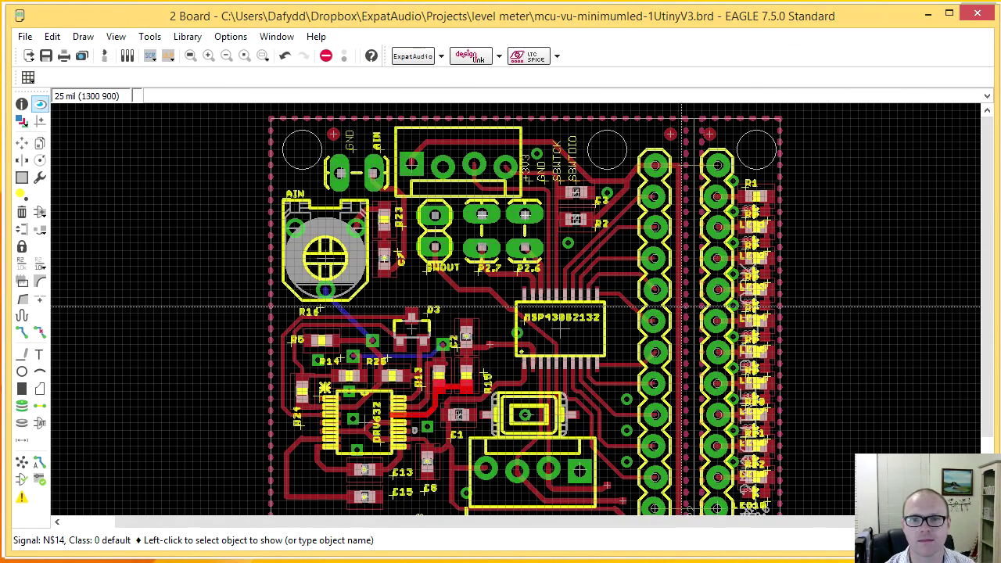
{"action": "scroll", "coordinate": [469, 356], "scroll_direction": "up", "scroll_amount": 2}
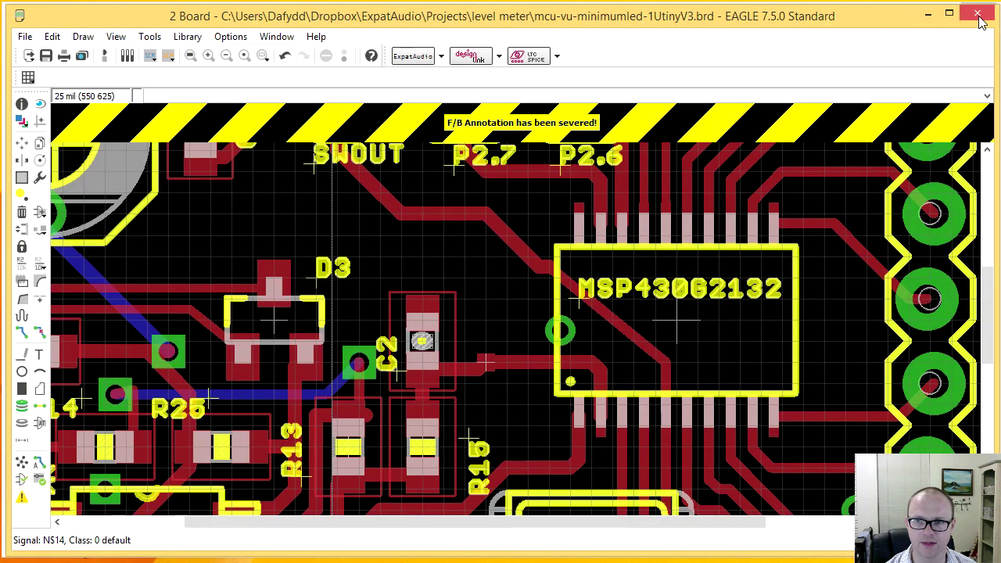
{"action": "left_click", "coordinate": [978, 15]}
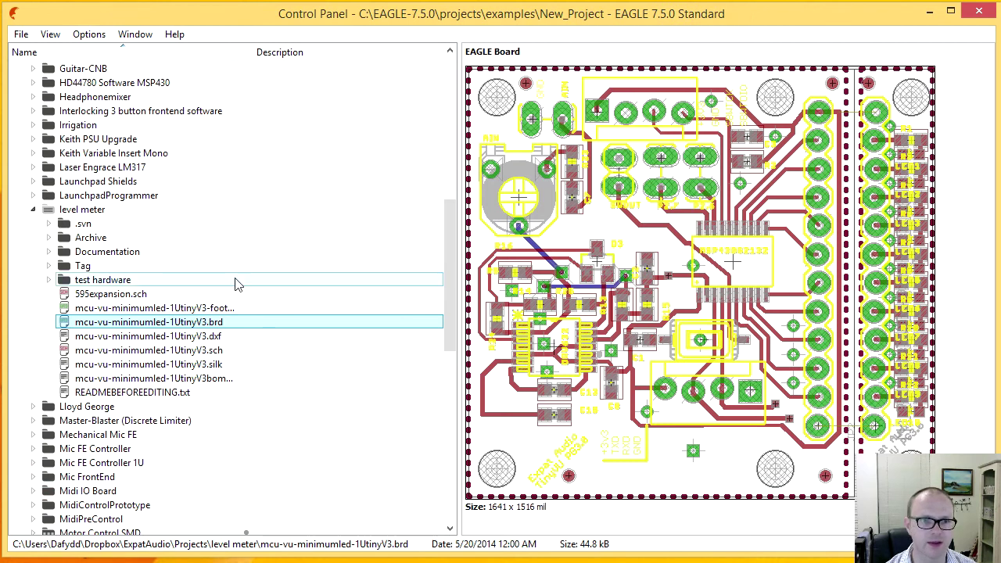
- Expand the level meter's test hardware folder, widen the Name column to read the file names, and open ExpatAudio levelmeter programmer.sch
{"action": "left_click", "coordinate": [85, 284]}
{"action": "double_click", "coordinate": [86, 284]}
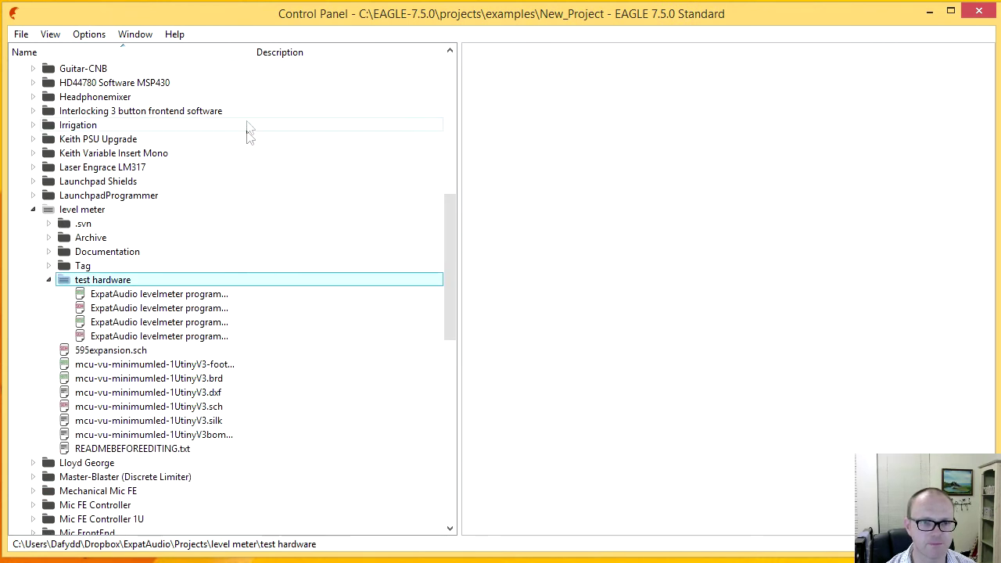
{"action": "left_click_drag", "start_coordinate": [237, 55], "coordinate": [329, 56]}
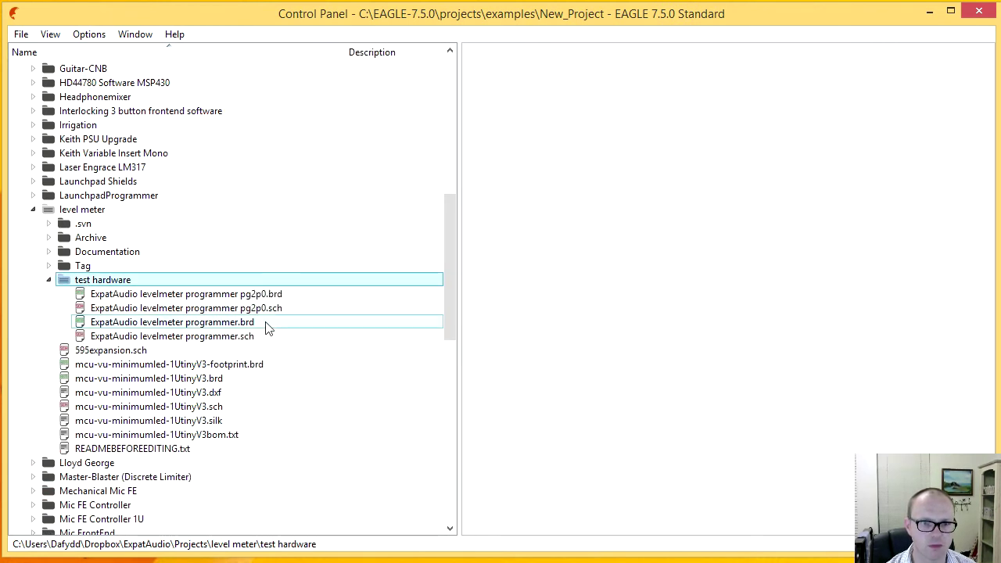
{"action": "double_click", "coordinate": [253, 342]}
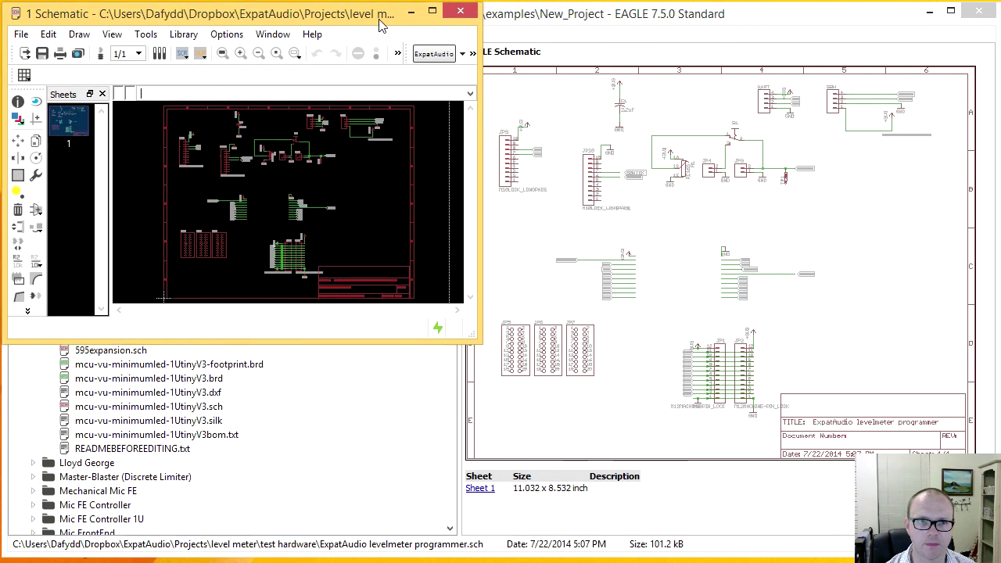
- Enlarge the levelmeter programmer schematic window and inspect the JP9 and JP10 headers and capacitor C1 up close
{"action": "mouse_move", "coordinate": [471, 335]}
{"action": "left_mouse_down"}
{"action": "mouse_move", "coordinate": [771, 446]}
{"action": "mouse_move", "coordinate": [998, 554]}
{"action": "left_mouse_up"}
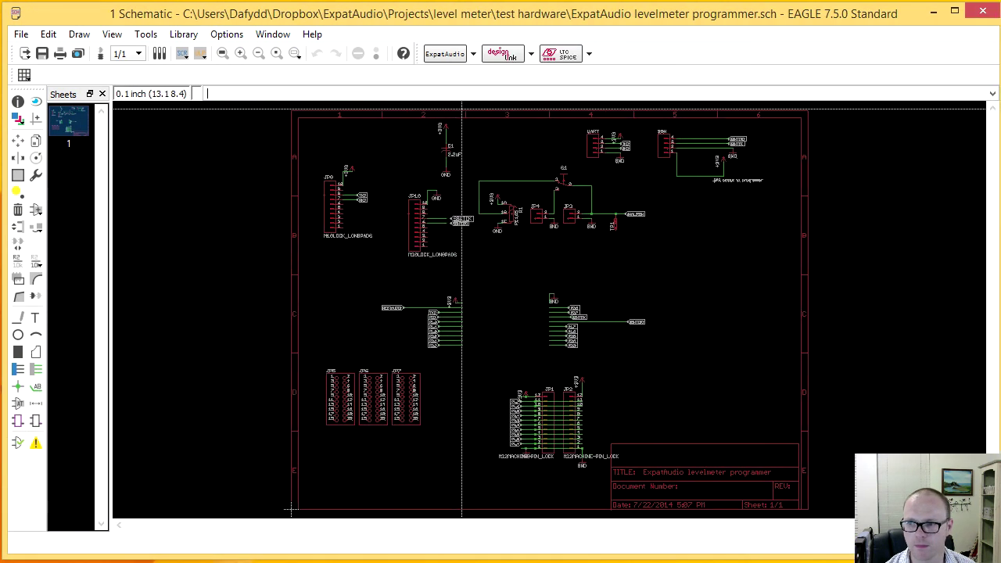
{"action": "scroll", "coordinate": [415, 241], "scroll_direction": "up", "scroll_amount": 5}
{"action": "middle_click_drag", "start_coordinate": [406, 242], "coordinate": [550, 426]}
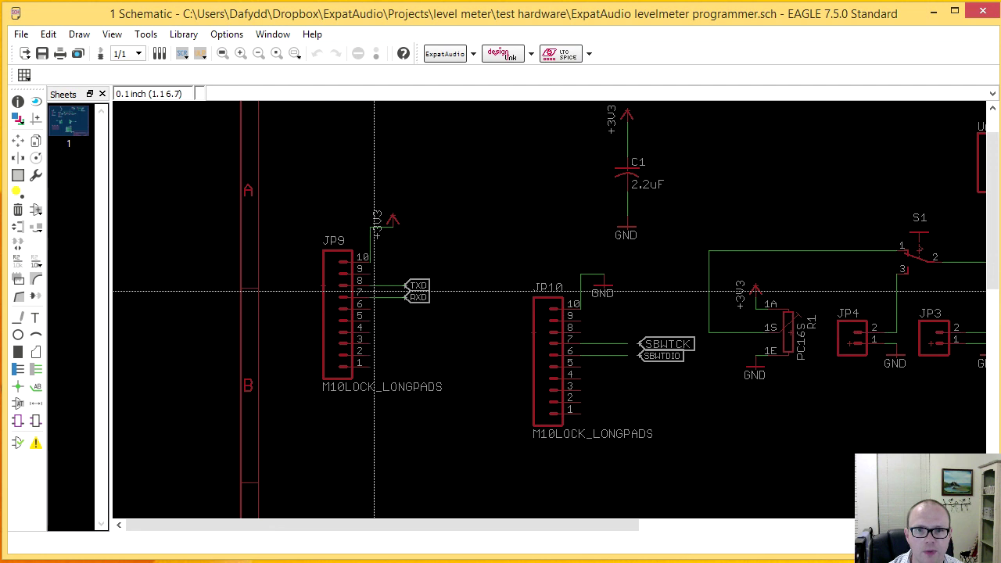
{"action": "scroll", "coordinate": [317, 241], "scroll_direction": "down", "scroll_amount": 4}
{"action": "scroll", "coordinate": [323, 251], "scroll_direction": "up", "scroll_amount": 4}
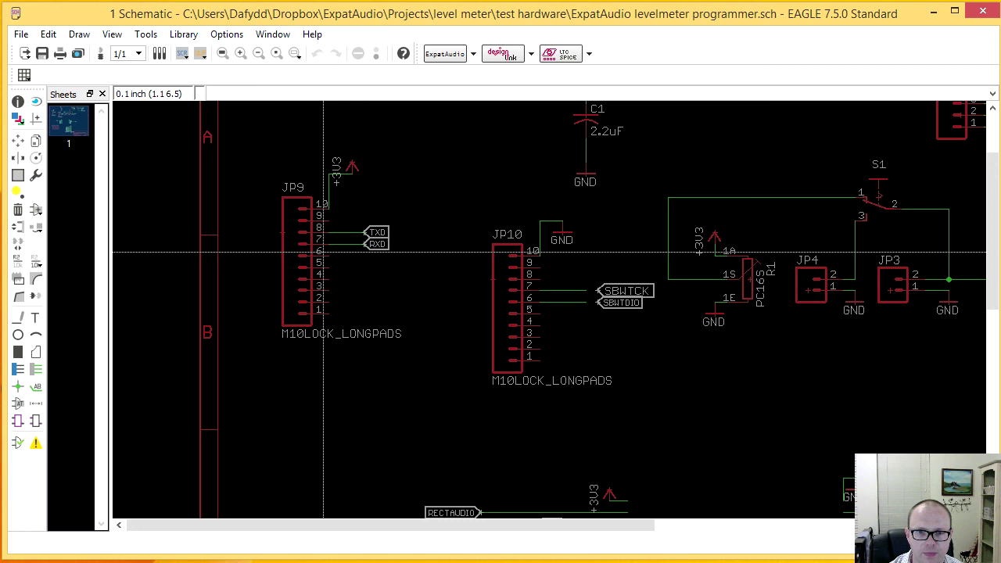
{"action": "scroll", "coordinate": [323, 252], "scroll_direction": "down", "scroll_amount": 4}
{"action": "scroll", "coordinate": [488, 350], "scroll_direction": "up", "scroll_amount": 7}
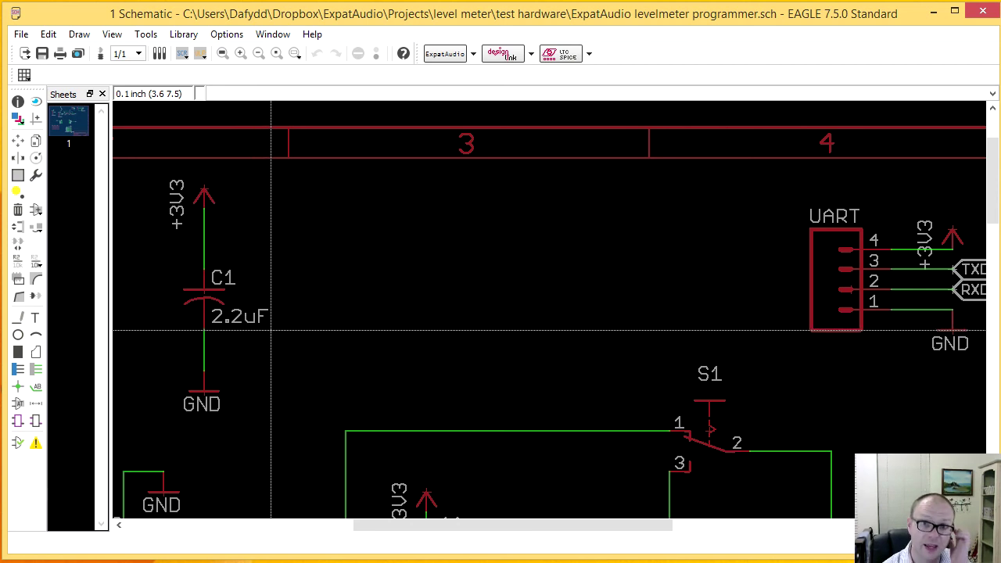
- Examine the UART and SBW connectors, the S1 analog input circuit with R1, JP3 and JP4, and the lower header blocks
{"action": "scroll", "coordinate": [276, 329], "scroll_direction": "down", "scroll_amount": 2}
{"action": "middle_click_drag", "start_coordinate": [515, 324], "coordinate": [381, 319]}
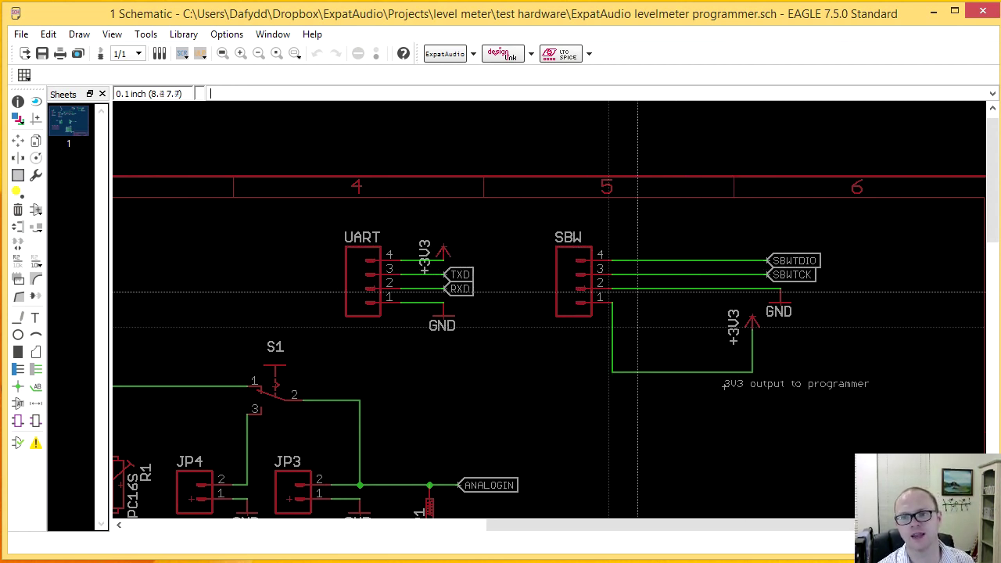
{"action": "middle_click_drag", "start_coordinate": [679, 348], "coordinate": [672, 302]}
{"action": "scroll", "coordinate": [601, 323], "scroll_direction": "down", "scroll_amount": 2}
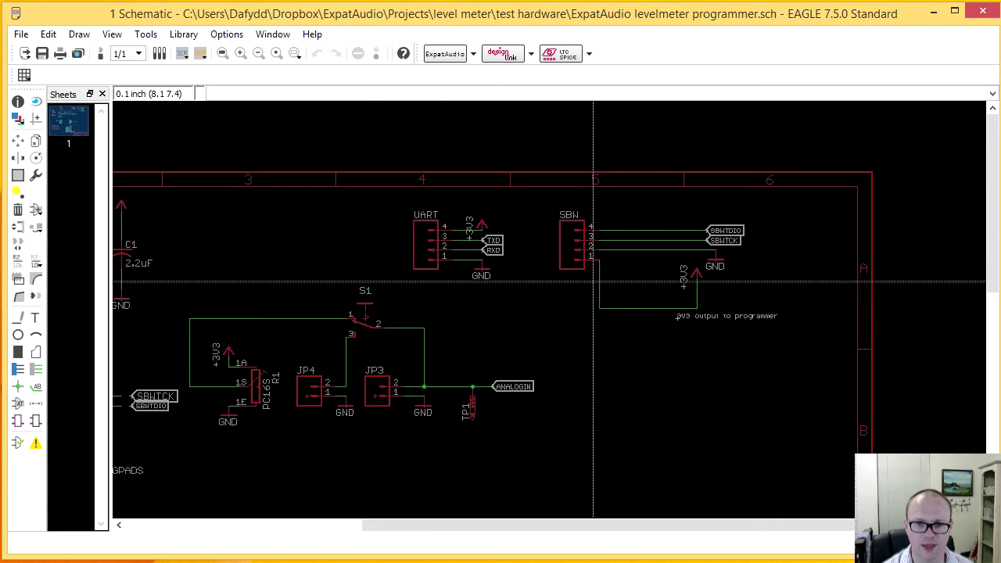
{"action": "scroll", "coordinate": [469, 383], "scroll_direction": "up", "scroll_amount": 5}
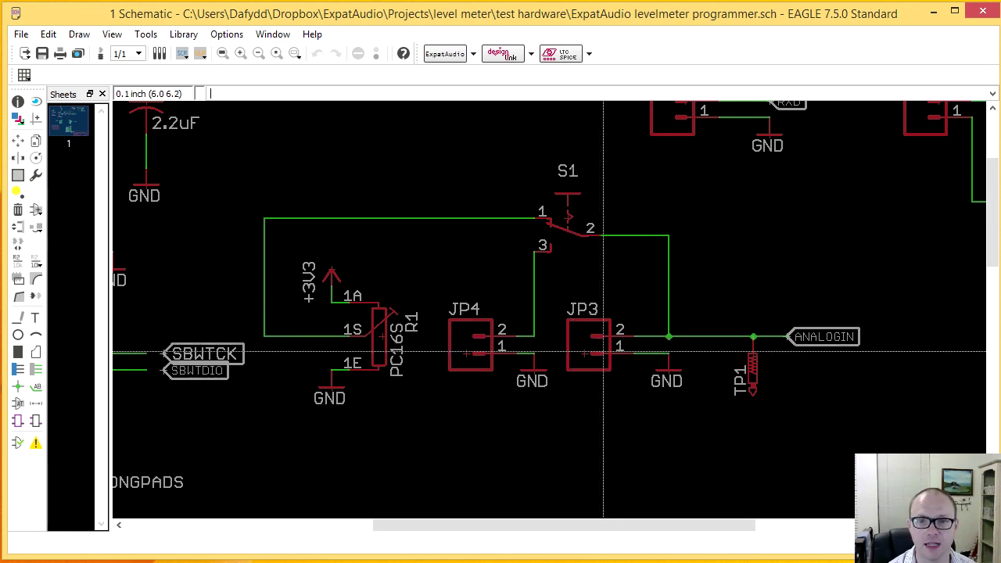
{"action": "scroll", "coordinate": [600, 355], "scroll_direction": "down", "scroll_amount": 2}
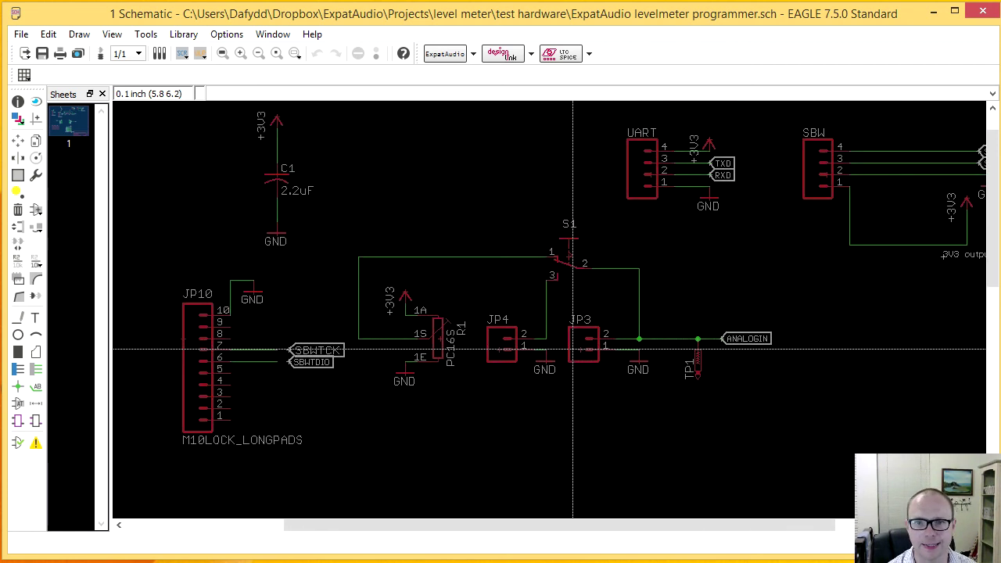
{"action": "middle_click_drag", "start_coordinate": [573, 350], "coordinate": [620, 213]}
{"action": "scroll", "coordinate": [621, 212], "scroll_direction": "down", "scroll_amount": 4}
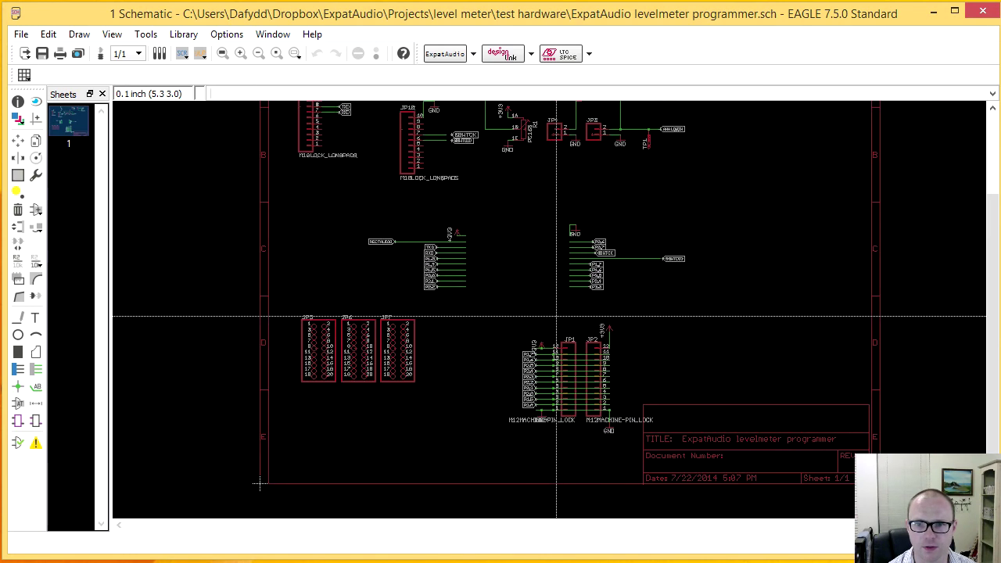
{"action": "scroll", "coordinate": [522, 208], "scroll_direction": "up", "scroll_amount": 1}
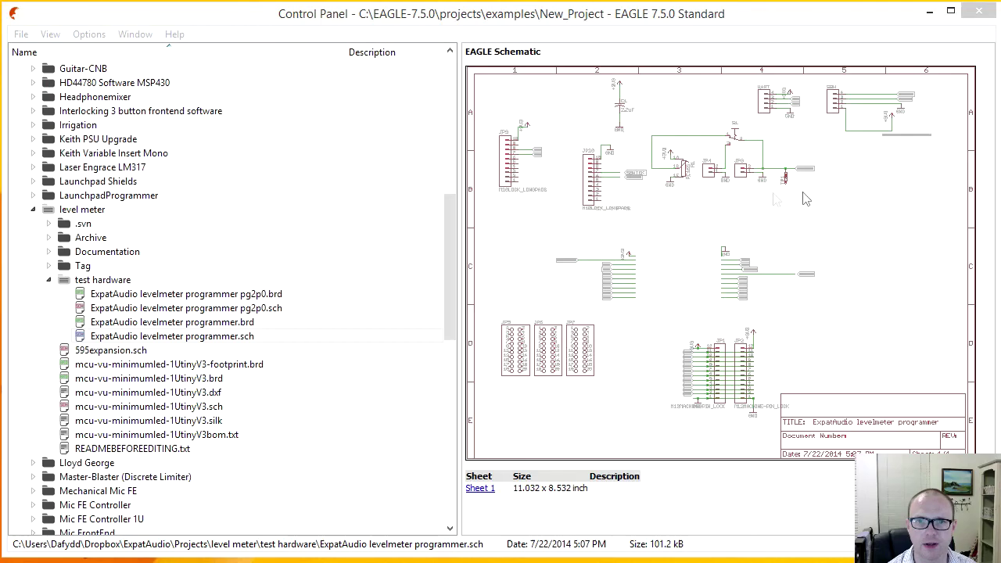
- Close this schematic, open ExpatAudio levelmeter programmer pg2p0.sch in an enlarged window, and inspect its JP1 and JP2 headers
{"action": "left_click", "coordinate": [983, 11]}
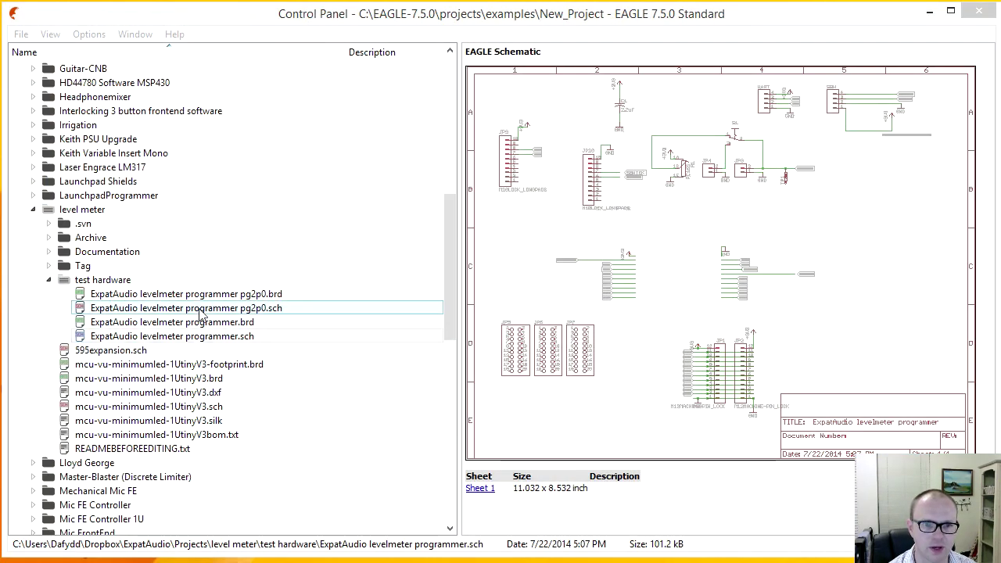
{"action": "double_click", "coordinate": [202, 313]}
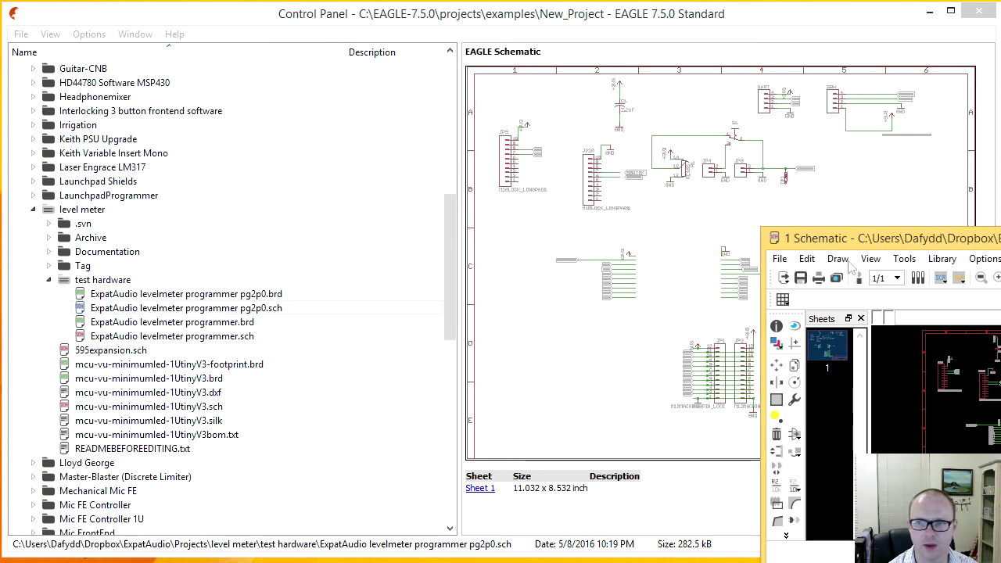
{"action": "left_click_drag", "start_coordinate": [899, 238], "coordinate": [383, 21]}
{"action": "left_click_drag", "start_coordinate": [478, 344], "coordinate": [998, 552]}
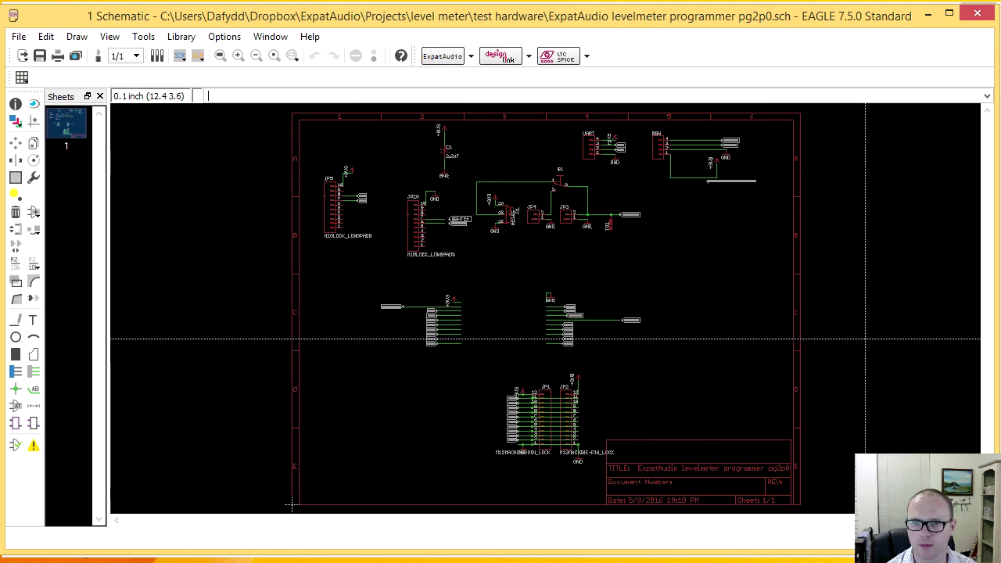
{"action": "scroll", "coordinate": [865, 339], "scroll_direction": "up", "scroll_amount": 4}
{"action": "middle_click_drag", "start_coordinate": [684, 482], "coordinate": [675, 48]}
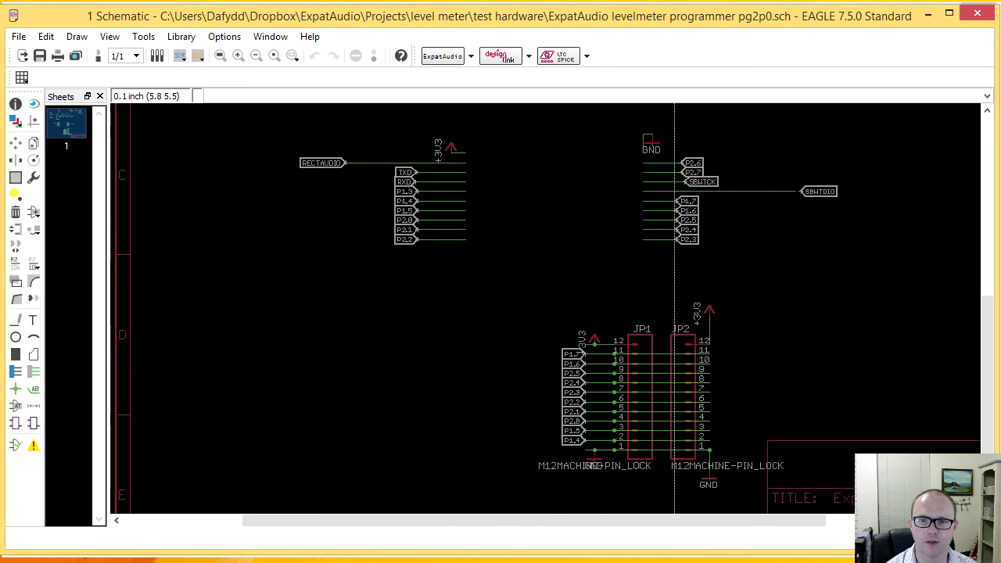
{"action": "middle_click_drag", "start_coordinate": [441, 408], "coordinate": [365, 503]}
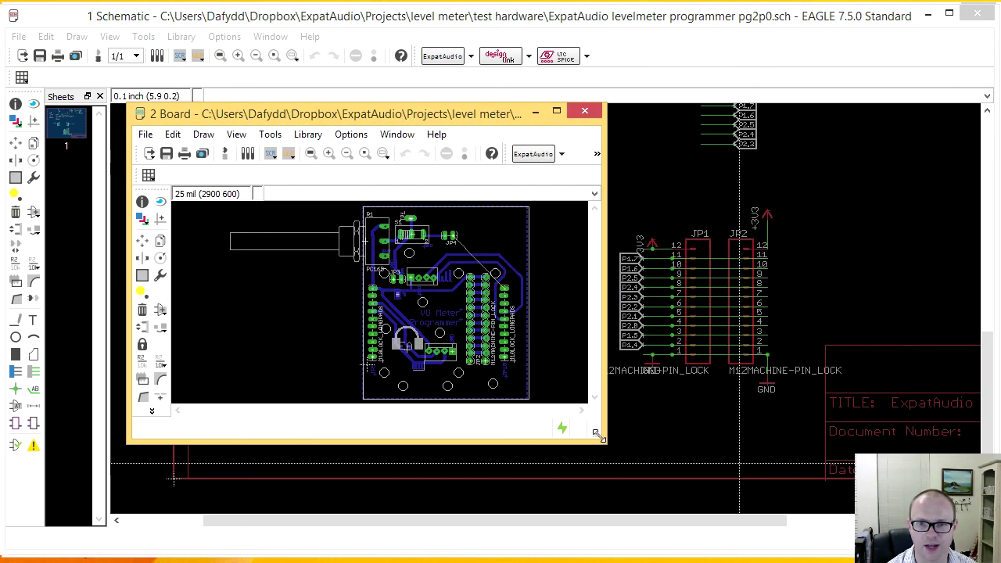
- Enlarge the pg2p0 board window and inspect the VU Meter Programmer layout, including the area around JP3 and C1
{"action": "left_click_drag", "start_coordinate": [532, 115], "coordinate": [402, 23]}
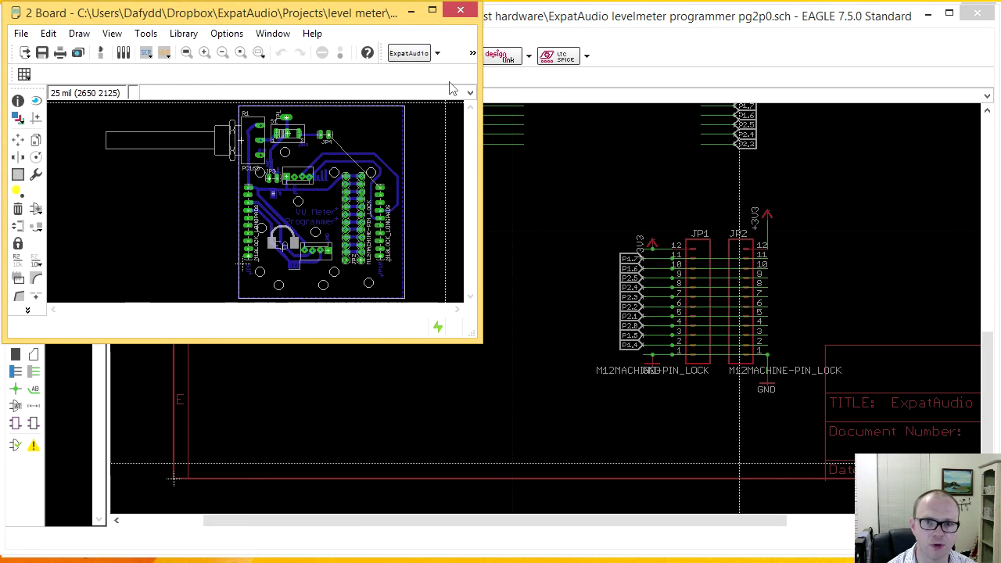
{"action": "left_click_drag", "start_coordinate": [480, 342], "coordinate": [1000, 558]}
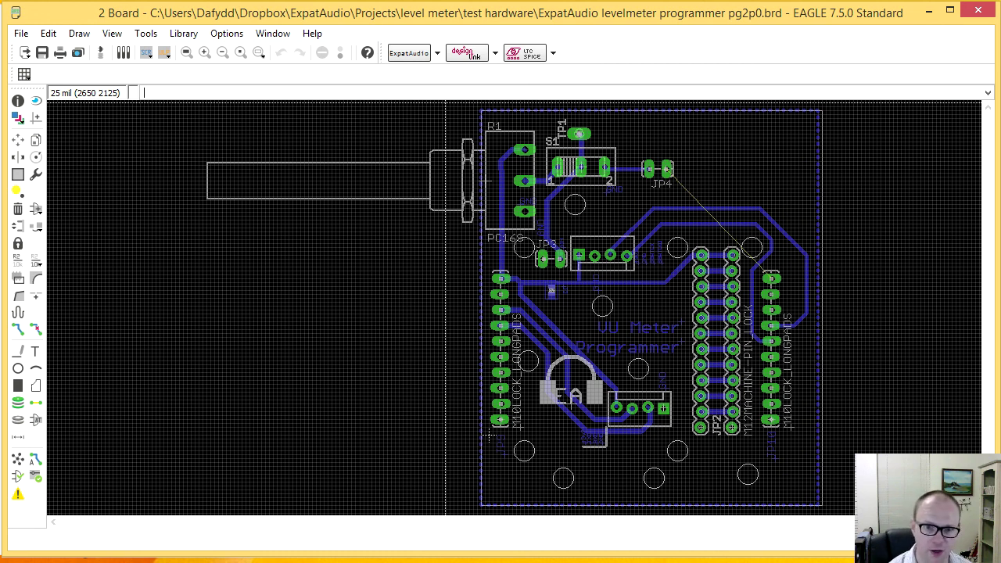
{"action": "scroll", "coordinate": [629, 261], "scroll_direction": "up", "scroll_amount": 3}
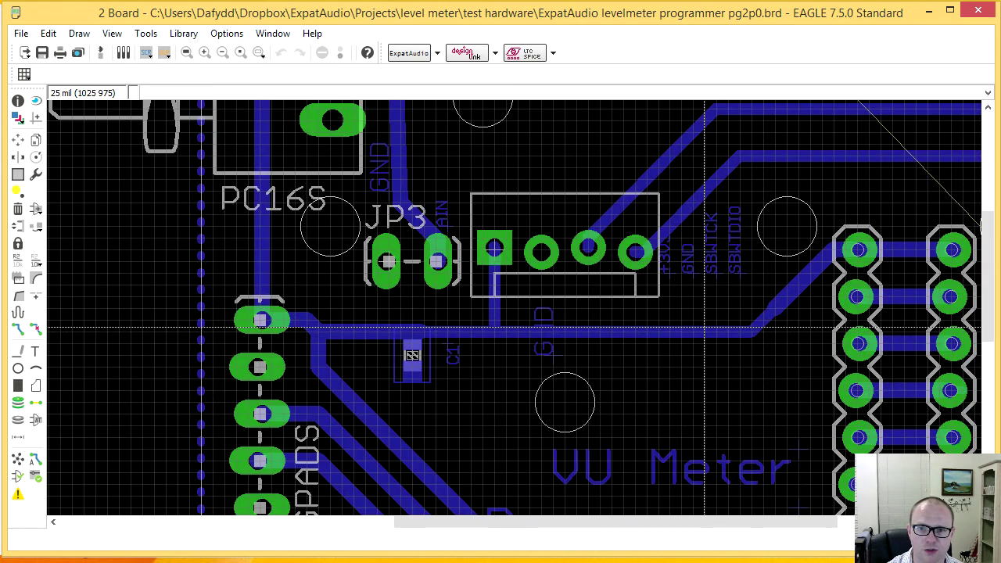
{"action": "scroll", "coordinate": [708, 326], "scroll_direction": "down", "scroll_amount": 1}
{"action": "scroll", "coordinate": [667, 378], "scroll_direction": "down", "scroll_amount": 2}
{"action": "scroll", "coordinate": [685, 361], "scroll_direction": "up", "scroll_amount": 1}
{"action": "scroll", "coordinate": [607, 326], "scroll_direction": "down", "scroll_amount": 1}
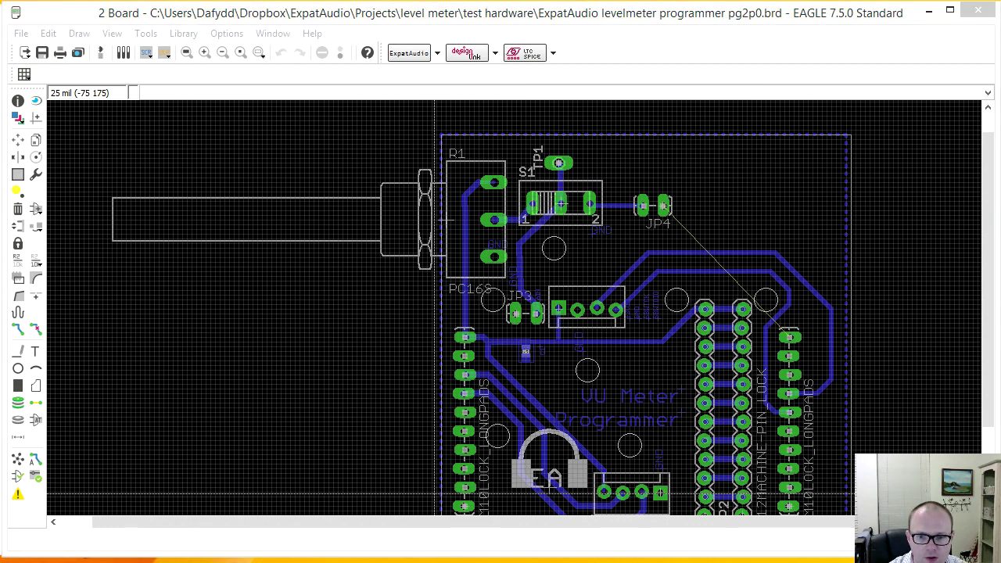
- Return to the pg2p0 schematic, start the Add command, and browse the EA libraries for the EA-PJ327f-v1p1 socket library
{"action": "key", "text": "alt+Tab"}
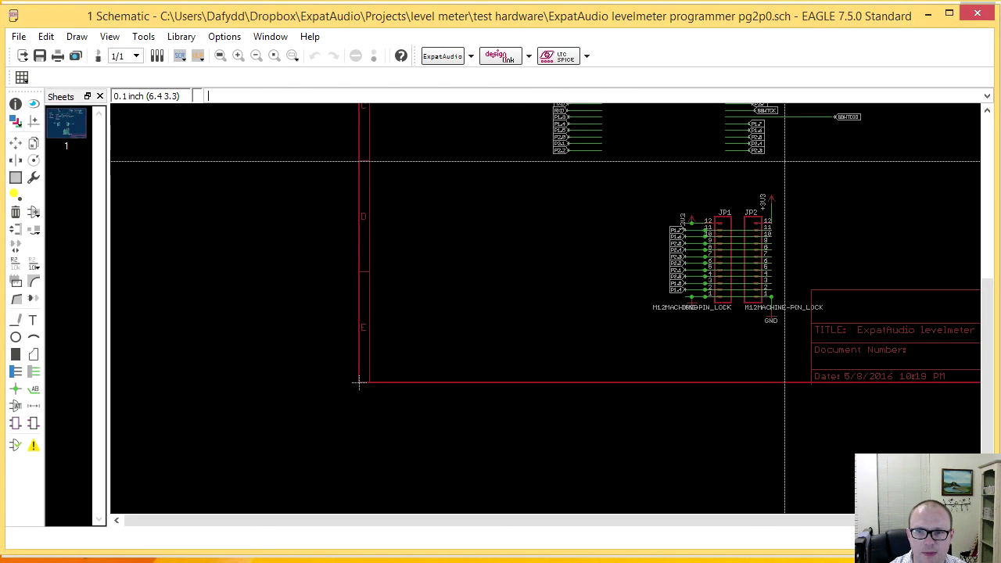
{"action": "middle_click_drag", "start_coordinate": [784, 161], "coordinate": [588, 480]}
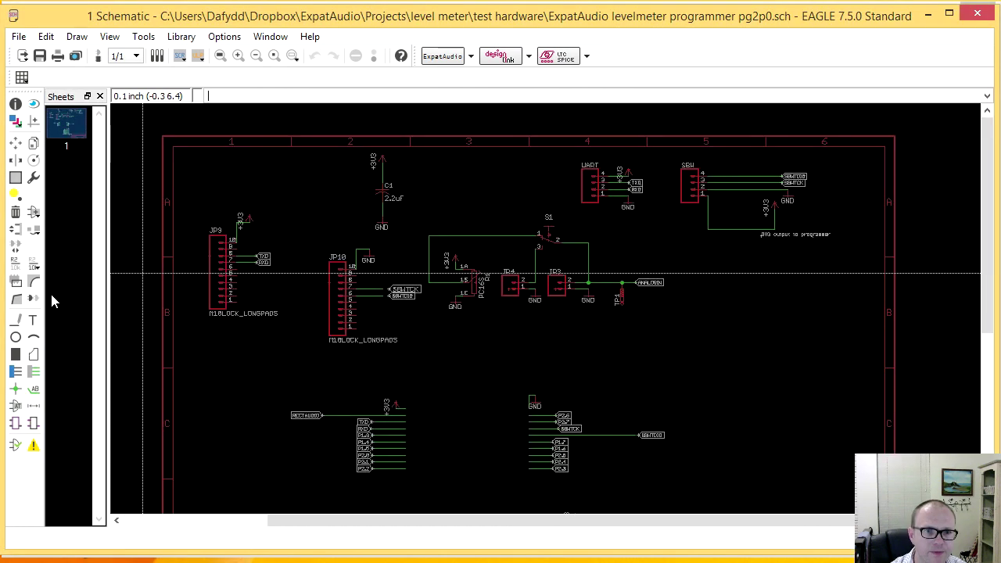
{"action": "left_click", "coordinate": [35, 213]}
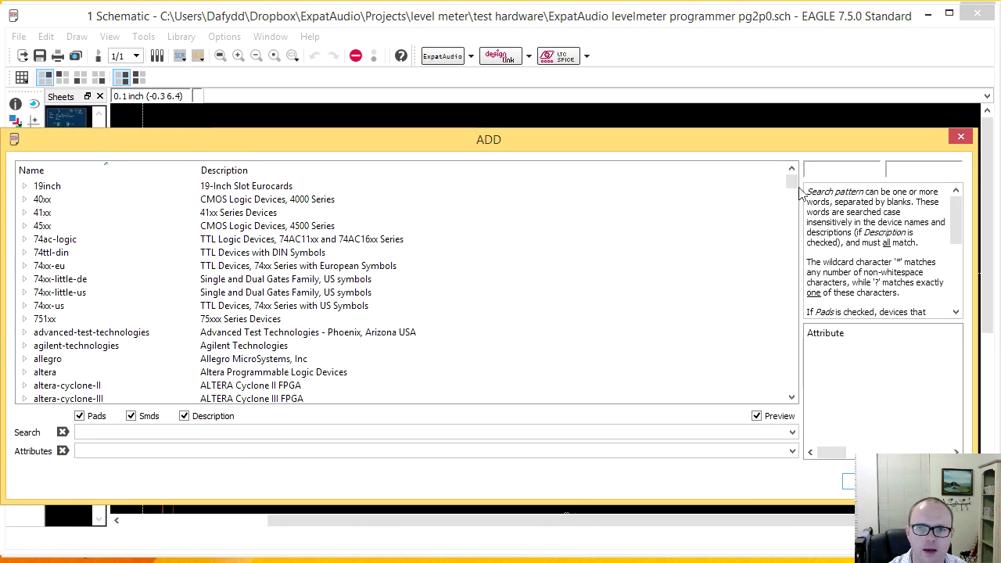
{"action": "left_click_drag", "start_coordinate": [792, 183], "coordinate": [788, 253]}
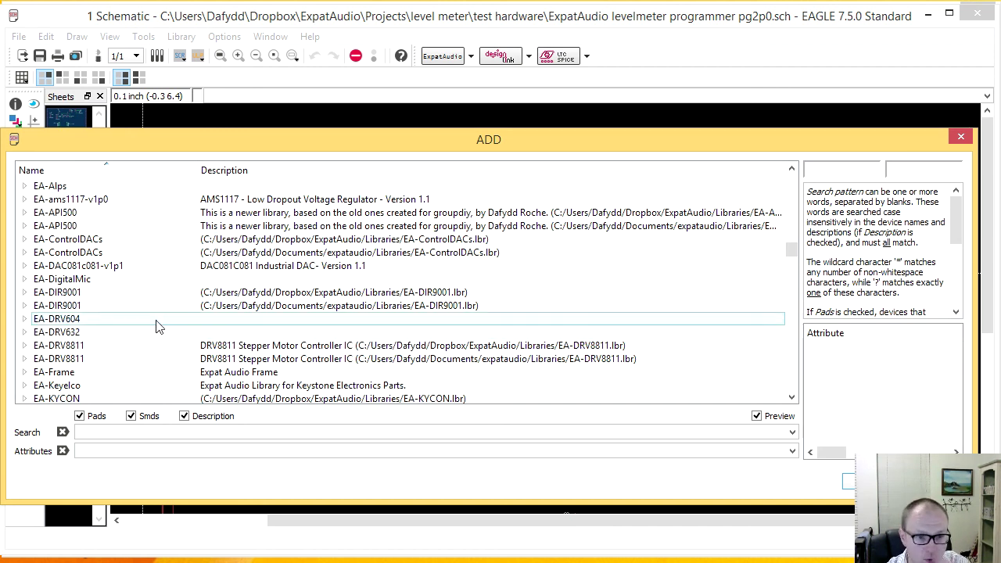
{"action": "scroll", "coordinate": [164, 330], "scroll_direction": "down", "scroll_amount": 1}
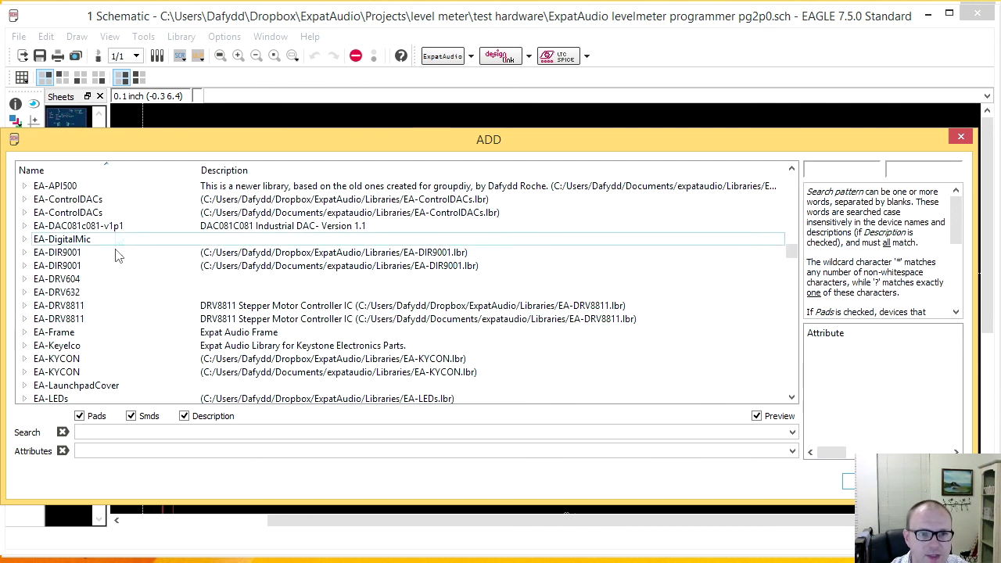
{"action": "scroll", "coordinate": [164, 349], "scroll_direction": "down", "scroll_amount": 3}
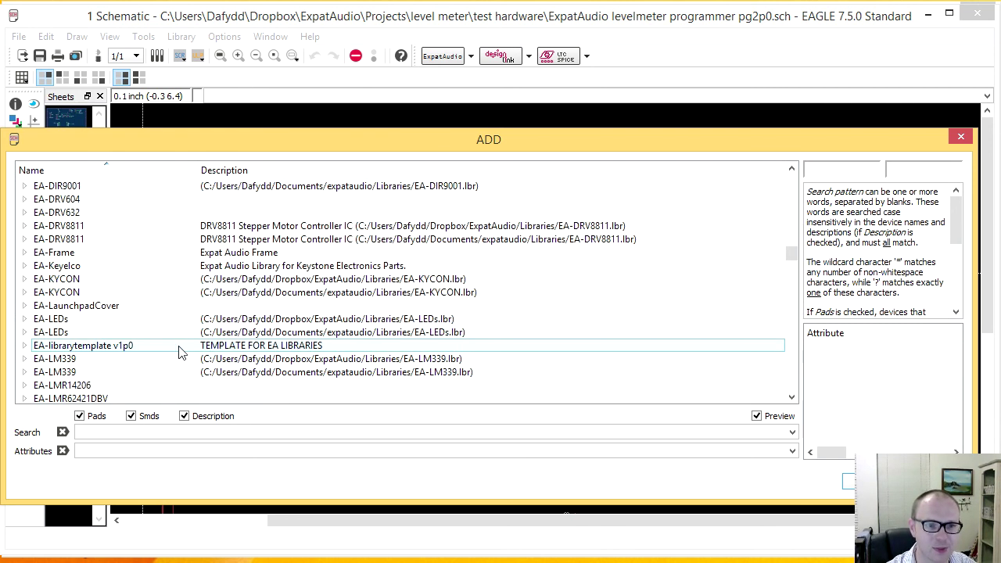
{"action": "scroll", "coordinate": [202, 342], "scroll_direction": "down", "scroll_amount": 2}
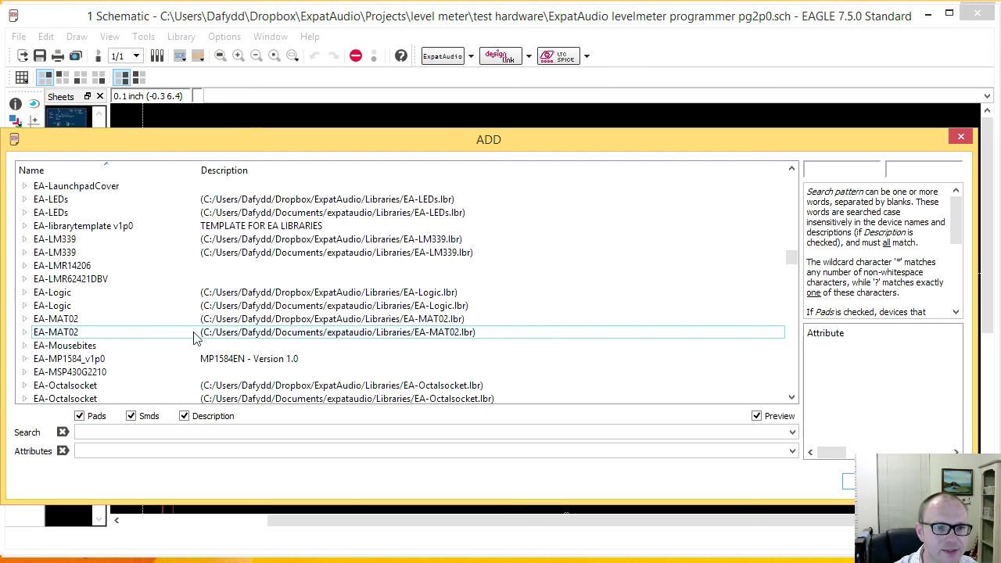
{"action": "scroll", "coordinate": [208, 334], "scroll_direction": "down", "scroll_amount": 1}
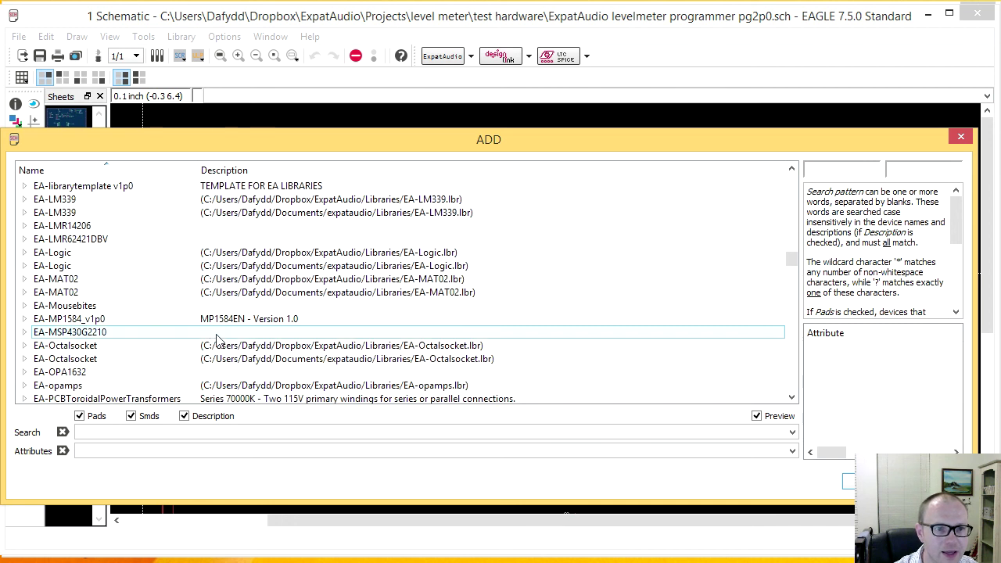
{"action": "scroll", "coordinate": [235, 352], "scroll_direction": "down", "scroll_amount": 1}
{"action": "scroll", "coordinate": [258, 349], "scroll_direction": "down", "scroll_amount": 4}
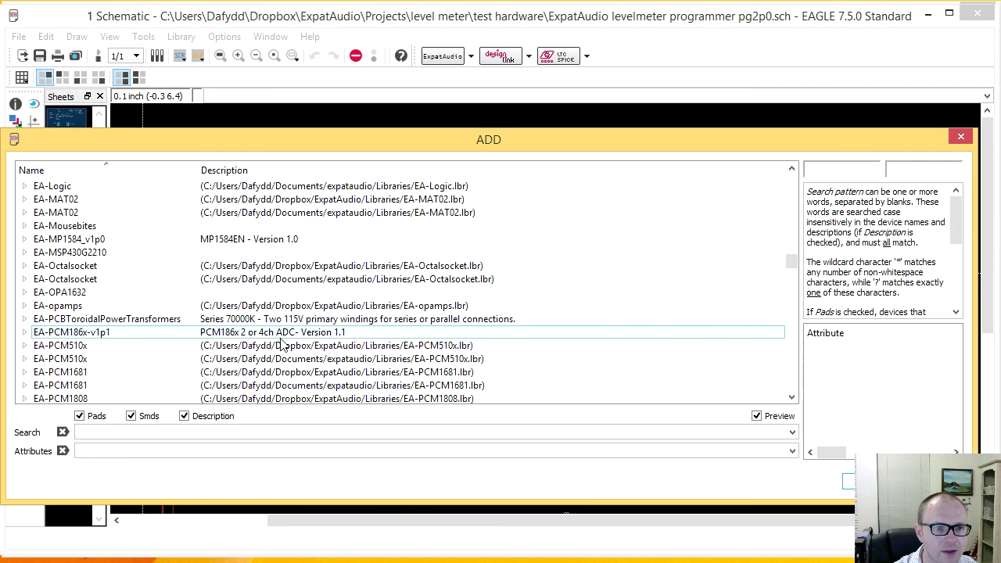
{"action": "scroll", "coordinate": [282, 345], "scroll_direction": "down", "scroll_amount": 1}
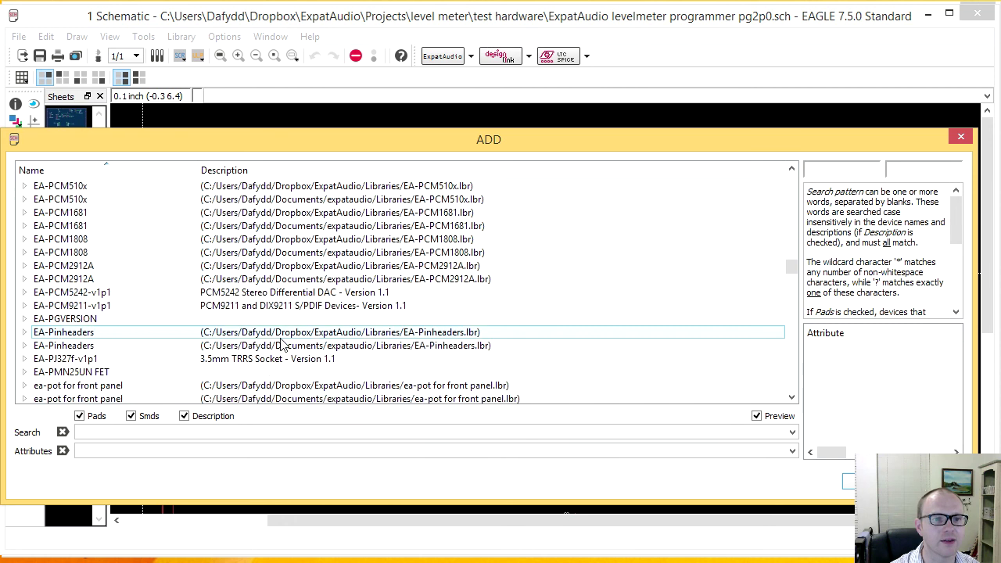
- Add the PF-327F jack from the EA-PJ327f-v1p1 library, rotated 180 degrees, in the free area beyond TP1 and the ANALOGIN label
{"action": "left_click", "coordinate": [225, 361]}
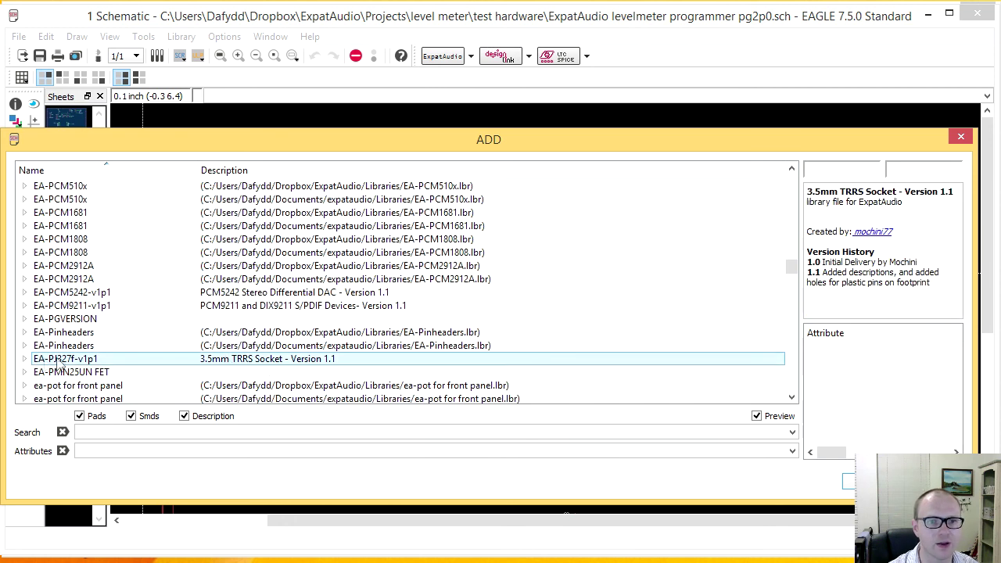
{"action": "left_click", "coordinate": [25, 359]}
{"action": "left_click", "coordinate": [174, 375]}
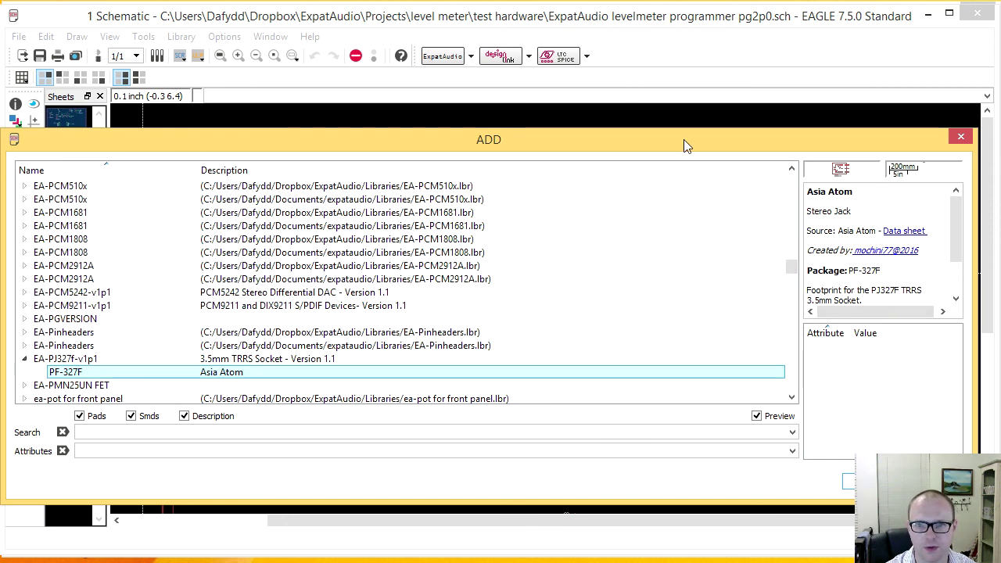
{"action": "key", "text": "Return"}
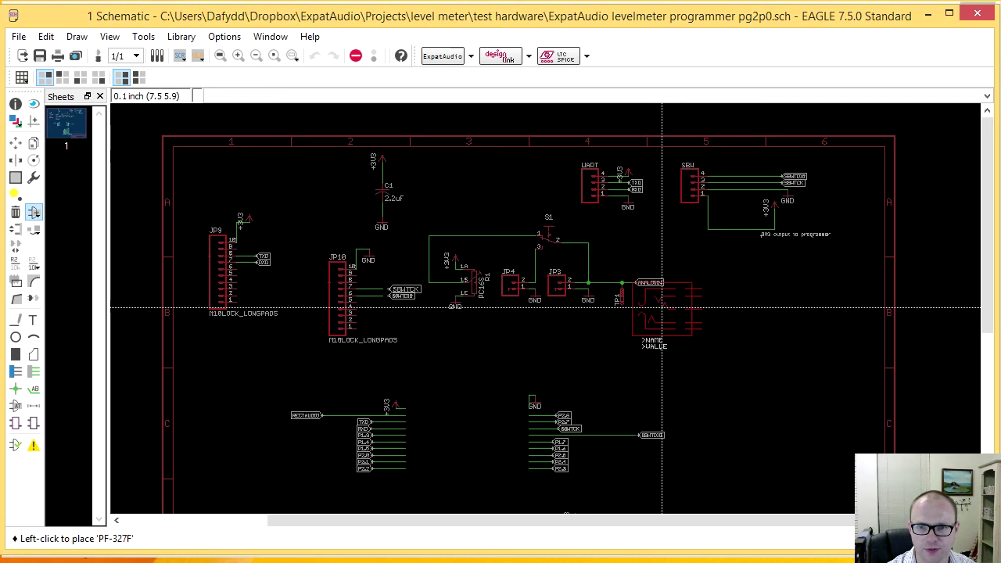
{"action": "right_click", "coordinate": [747, 307]}
{"action": "right_click", "coordinate": [758, 305]}
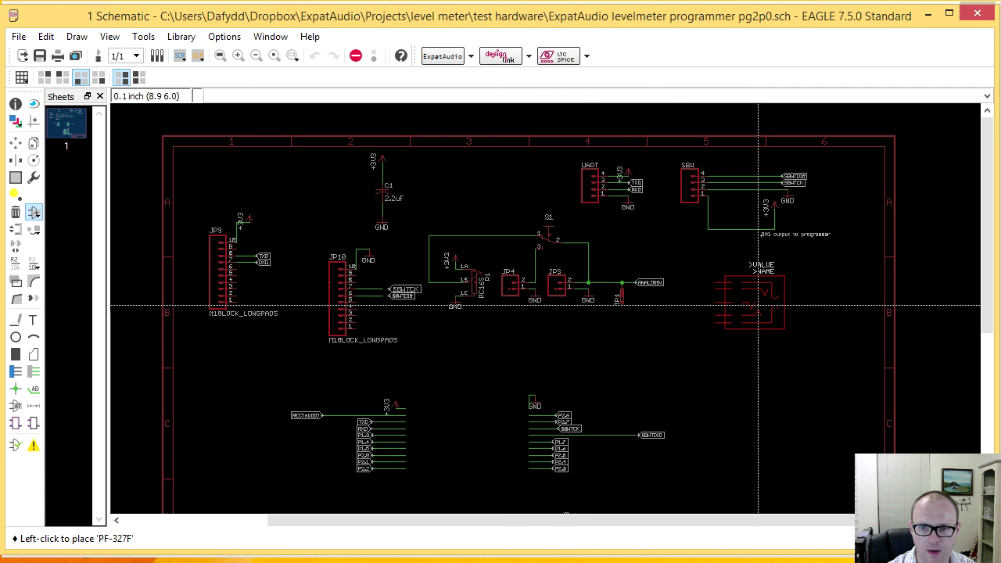
{"action": "scroll", "coordinate": [758, 307], "scroll_direction": "up", "scroll_amount": 5}
{"action": "left_click", "coordinate": [758, 306]}
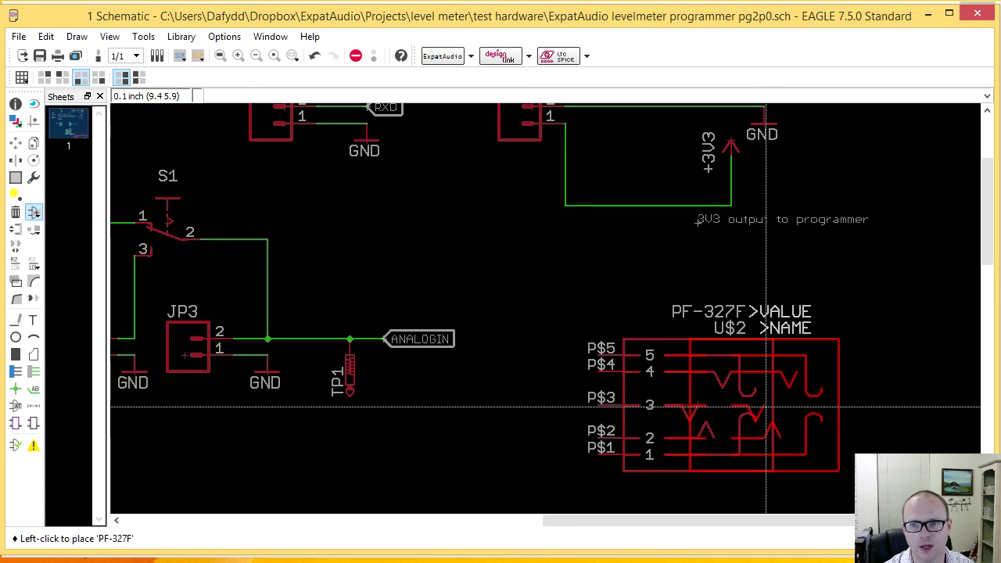
{"action": "key", "text": "Escape"}
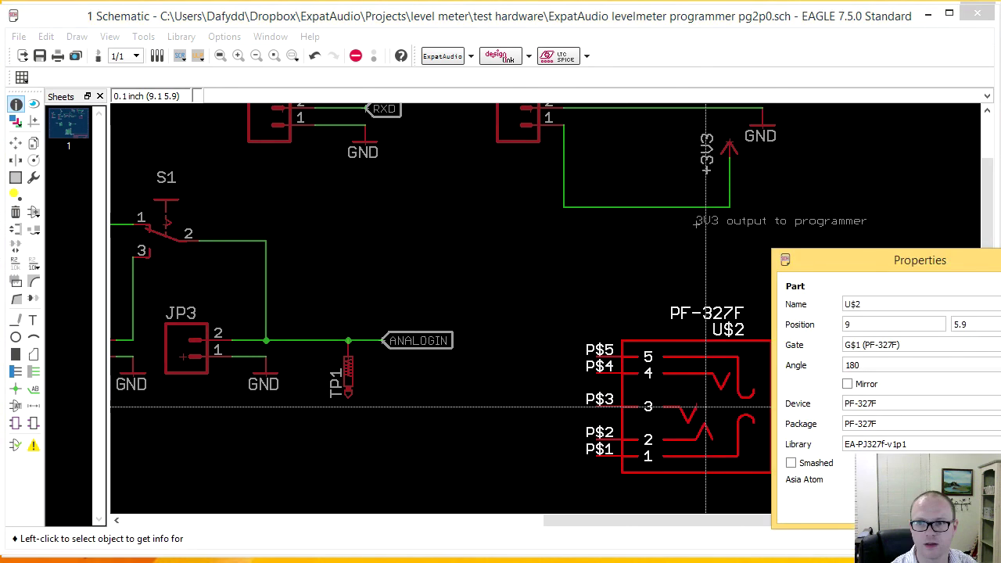
- Open the PJ-327F PDF drawing linked from the socket's library description, rotate it upright and examine its pin numbering and schematic
{"action": "left_click", "coordinate": [33, 212]}
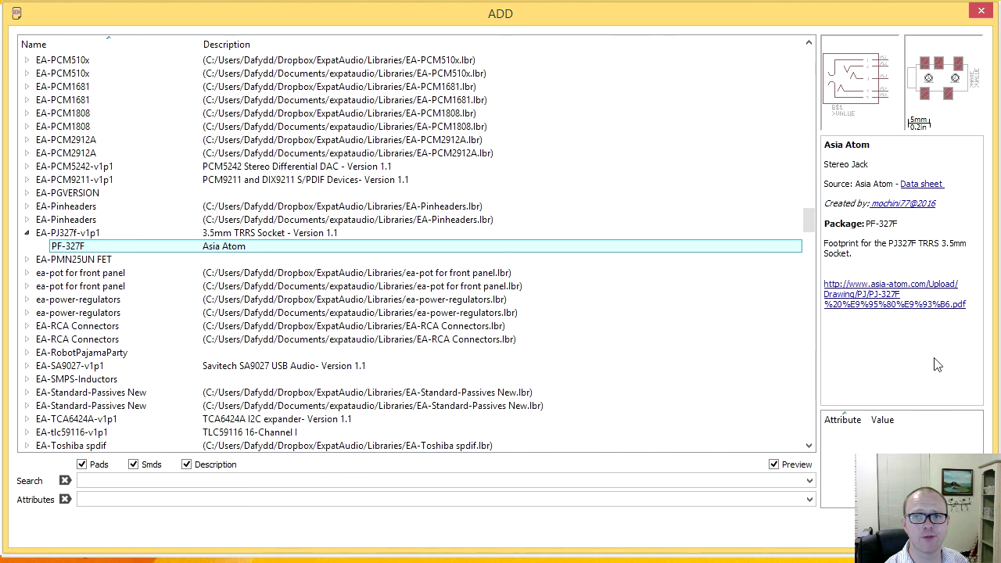
{"action": "left_click", "coordinate": [921, 304]}
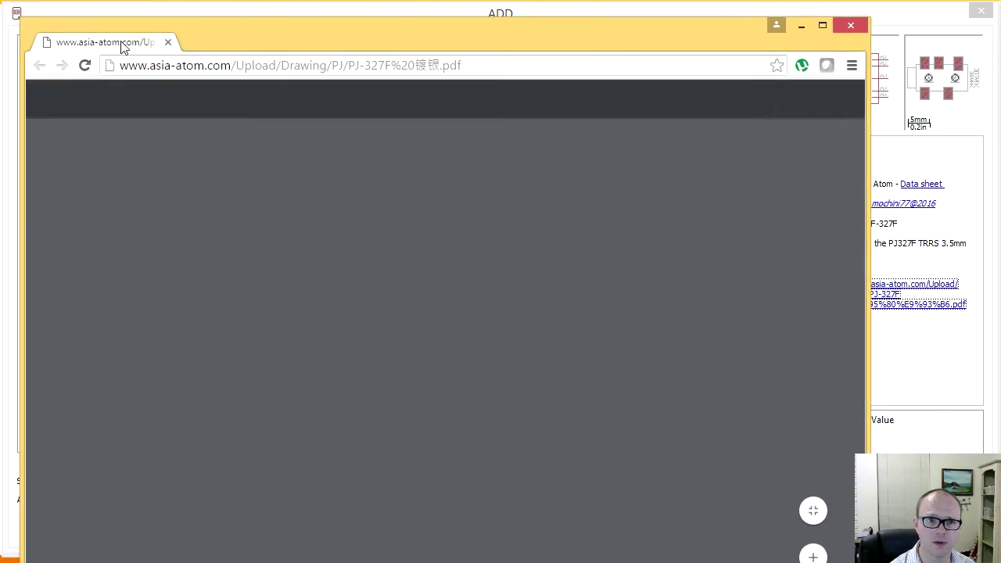
{"action": "left_click_drag", "start_coordinate": [121, 47], "coordinate": [113, 34]}
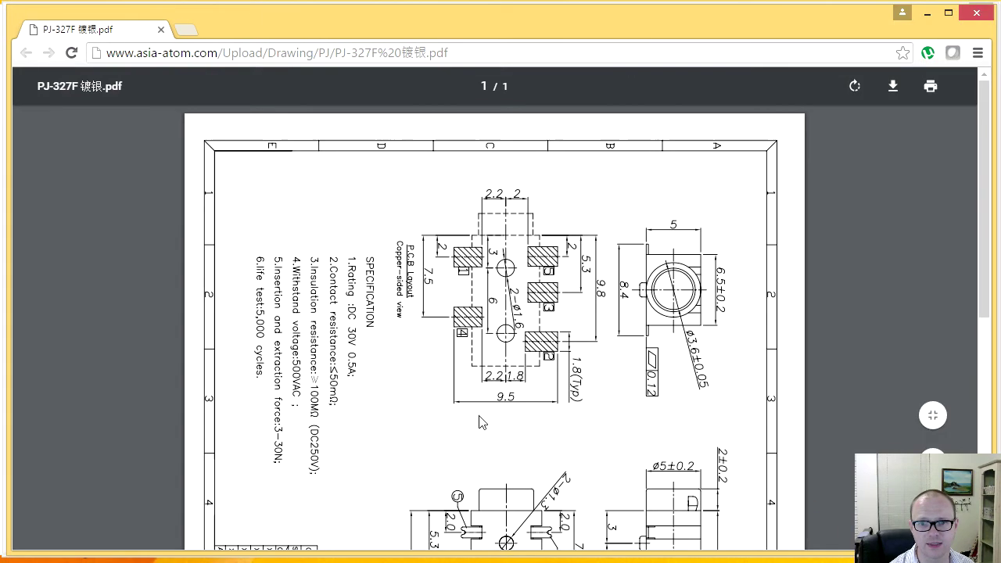
{"action": "right_click", "coordinate": [479, 416]}
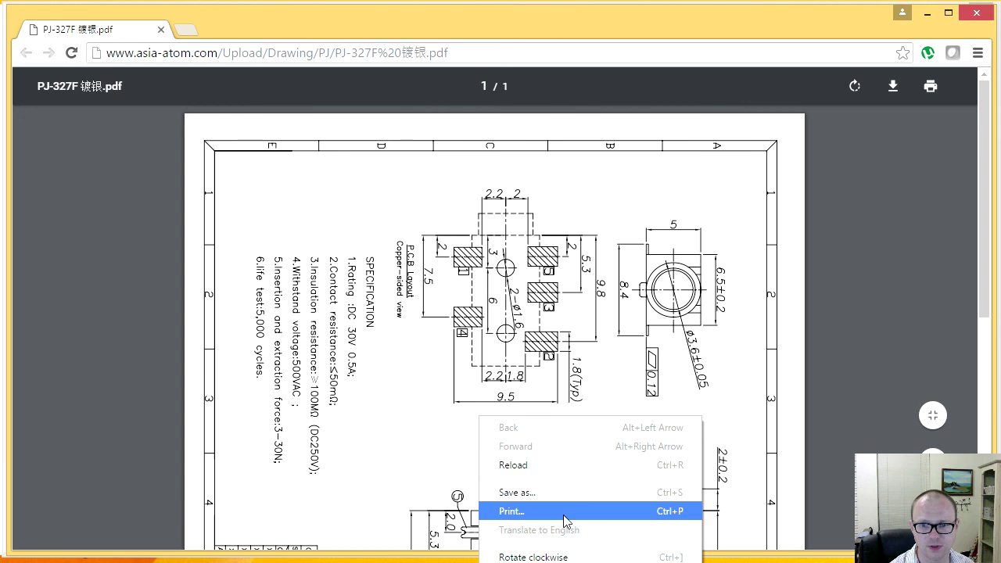
{"action": "left_click", "coordinate": [586, 558]}
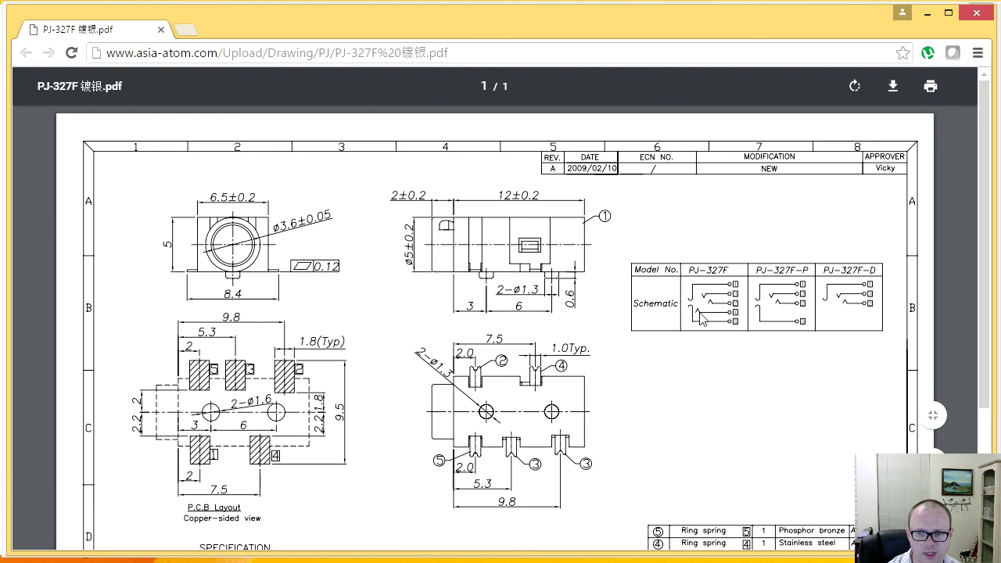
{"action": "scroll", "coordinate": [701, 317], "scroll_direction": "up", "scroll_amount": 4, "text": "ctrl"}
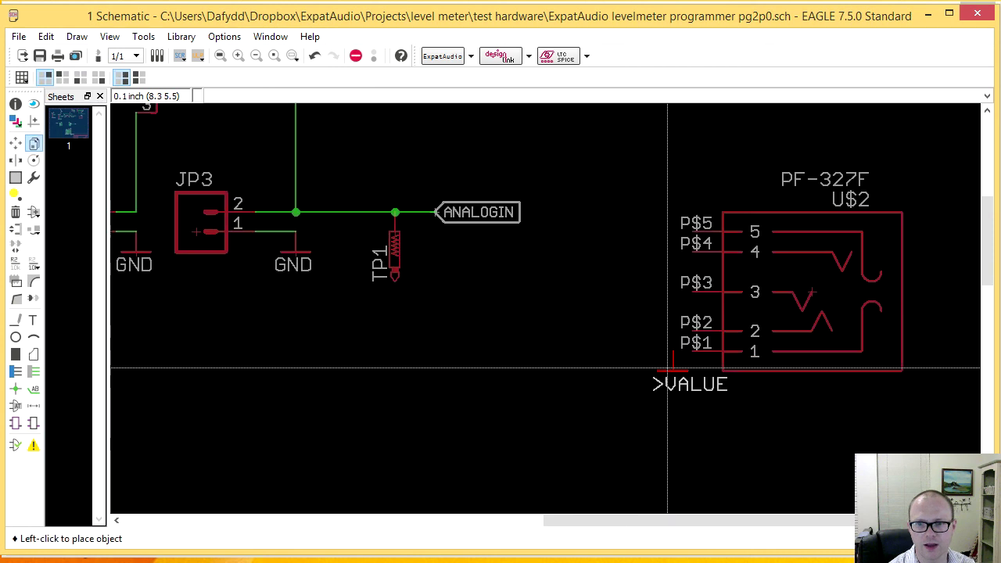
- Place two GND symbol copies beside the PF-327F jack, one just below pin 1 and one above pin 5
{"action": "left_click", "coordinate": [667, 368]}
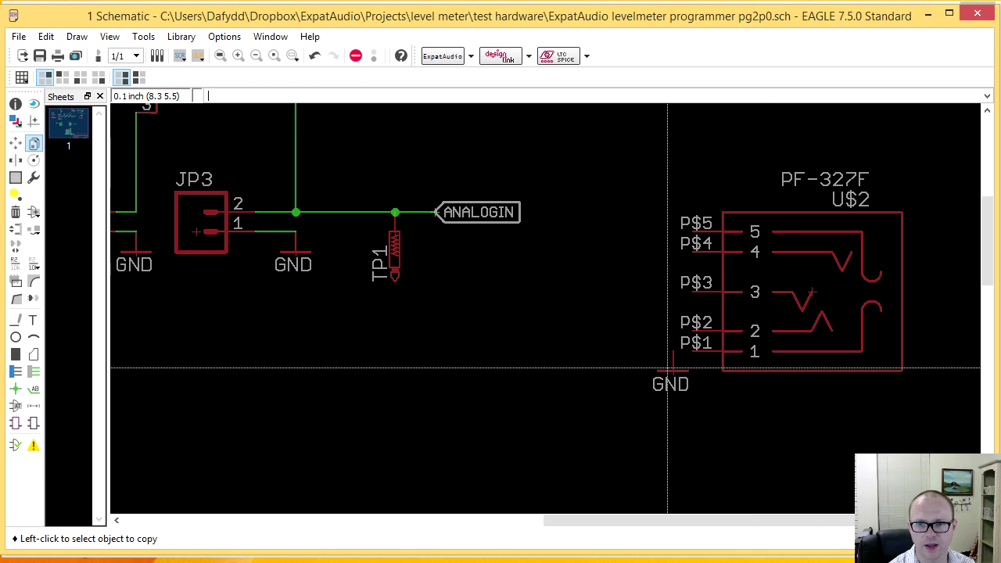
{"action": "left_click", "coordinate": [667, 368]}
{"action": "left_click", "coordinate": [670, 168]}
{"action": "key", "text": "l"}
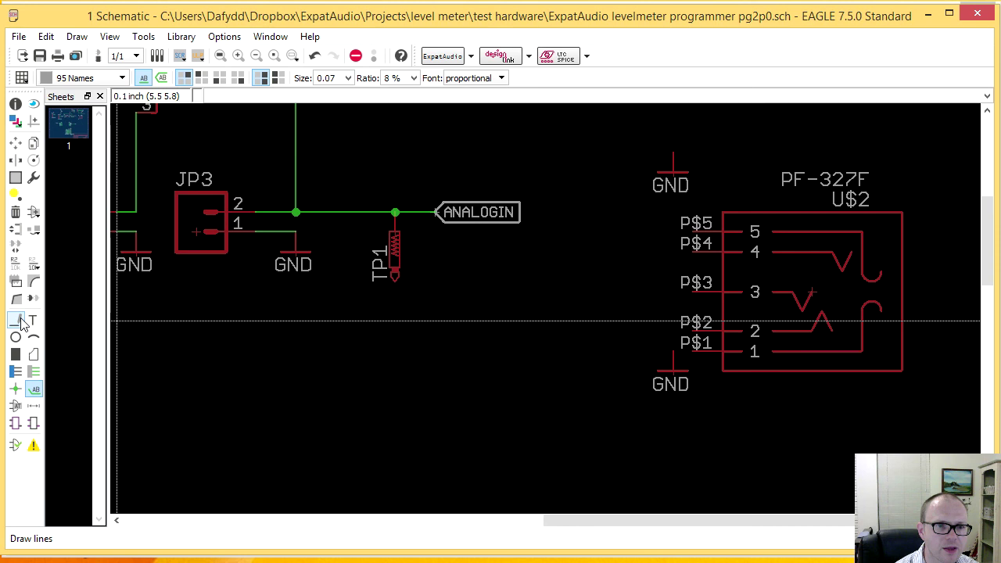
- Wire the jack's pin 1 to the lower GND symbol and pins 5 and 4 to the upper GND symbol
{"action": "left_click", "coordinate": [34, 371]}
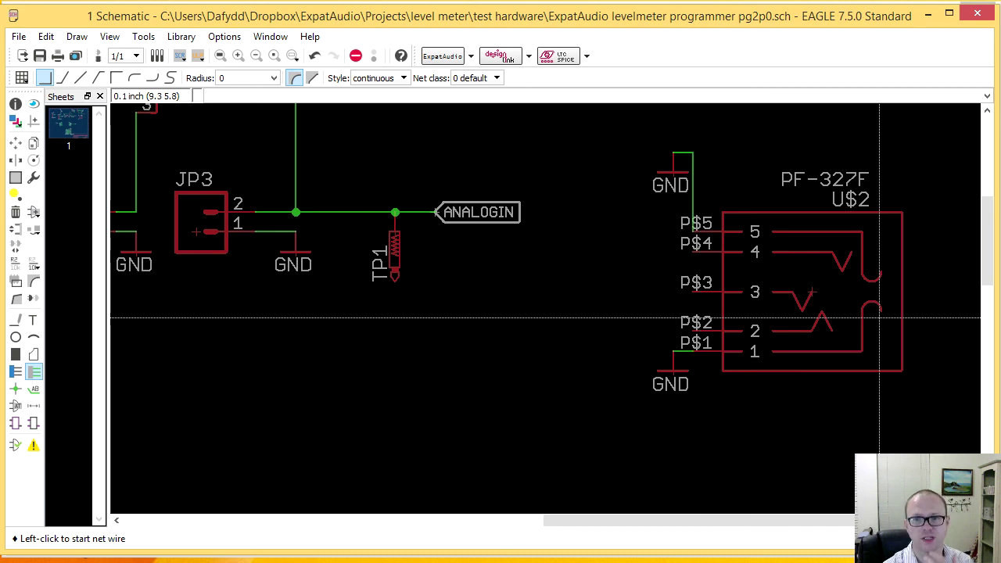
{"action": "left_click", "coordinate": [695, 251]}
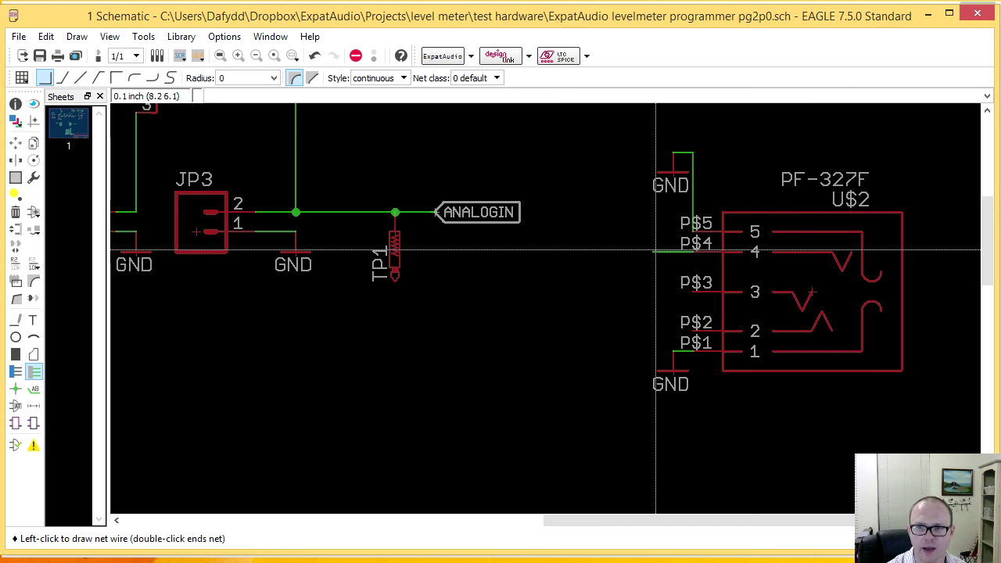
{"action": "left_click", "coordinate": [655, 251]}
{"action": "left_click", "coordinate": [693, 212]}
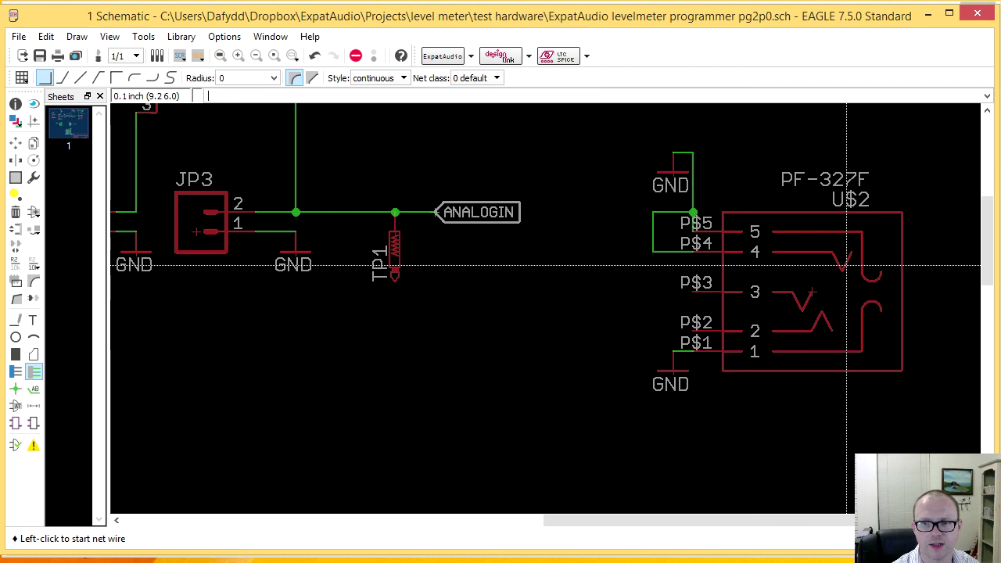
- Draw nets from the jack's pins 3 and 2 that run away from the socket and turn down to the same level
{"action": "left_click", "coordinate": [692, 289]}
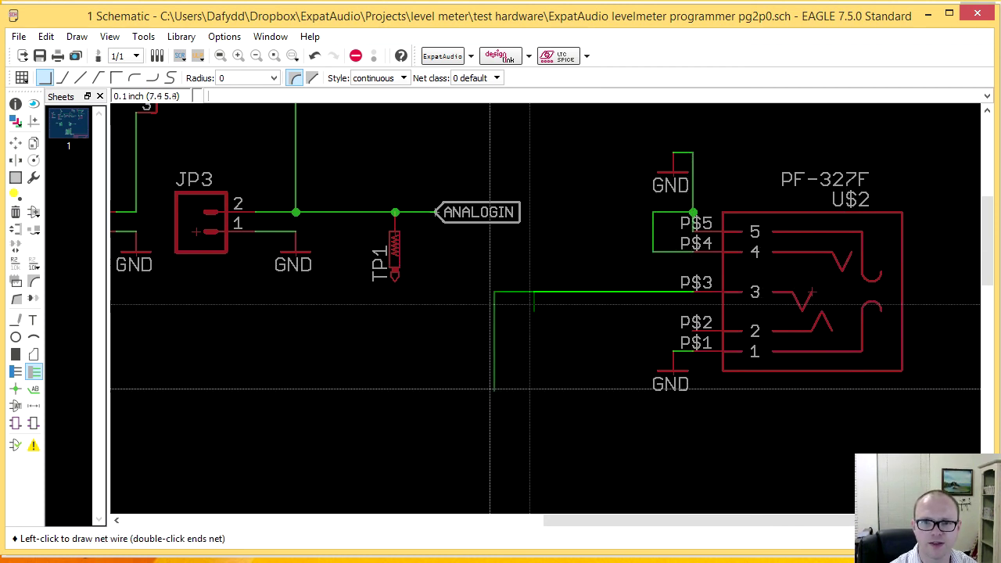
{"action": "double_click", "coordinate": [494, 371]}
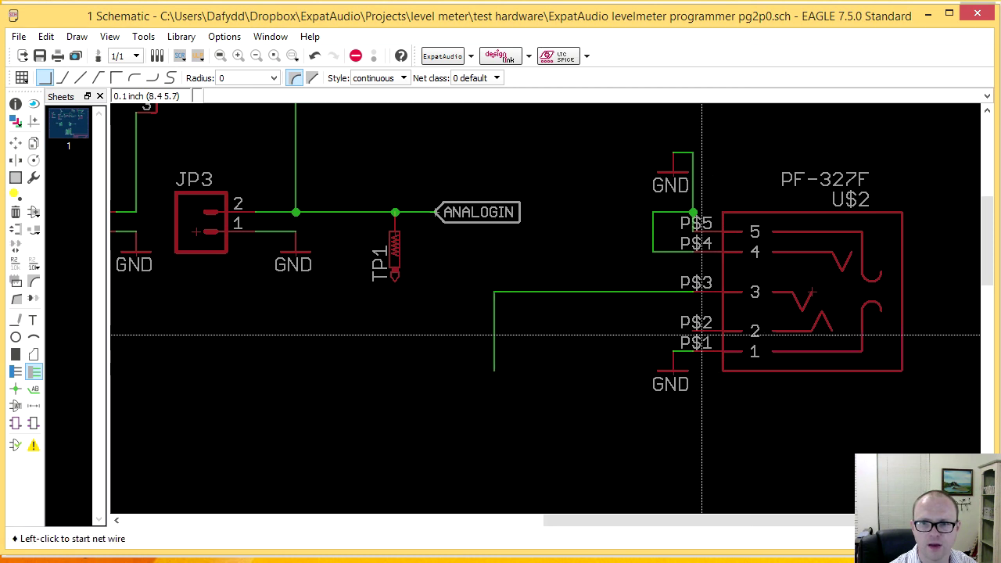
{"action": "left_click", "coordinate": [693, 332]}
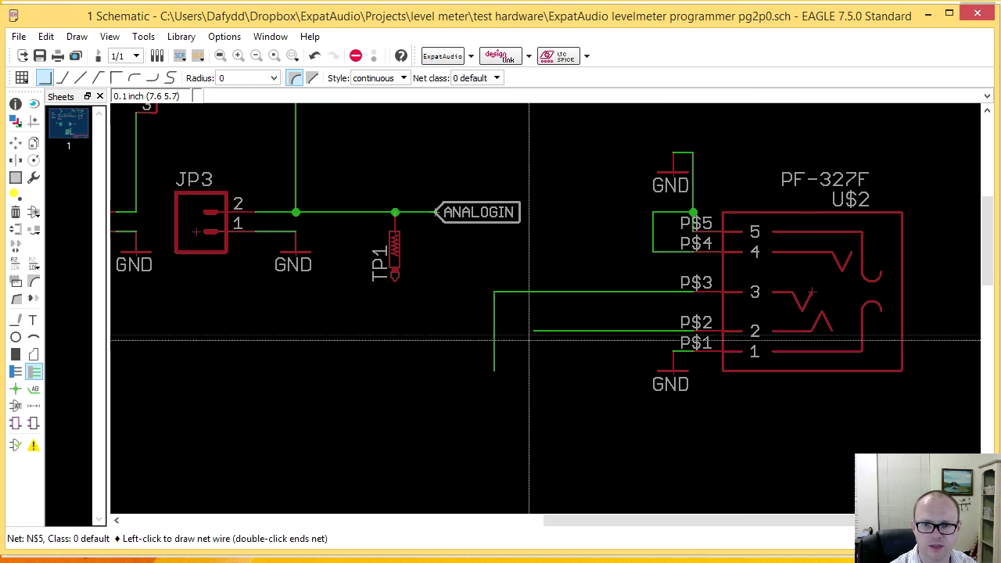
{"action": "double_click", "coordinate": [534, 370]}
- Start the Add command and browse the R-US_ resistors in the rcl library, previewing the MELF0207R, R0805 and R1206W variants
{"action": "scroll", "coordinate": [476, 461], "scroll_direction": "down", "scroll_amount": 5}
{"action": "middle_click_drag", "start_coordinate": [402, 462], "coordinate": [449, 401]}
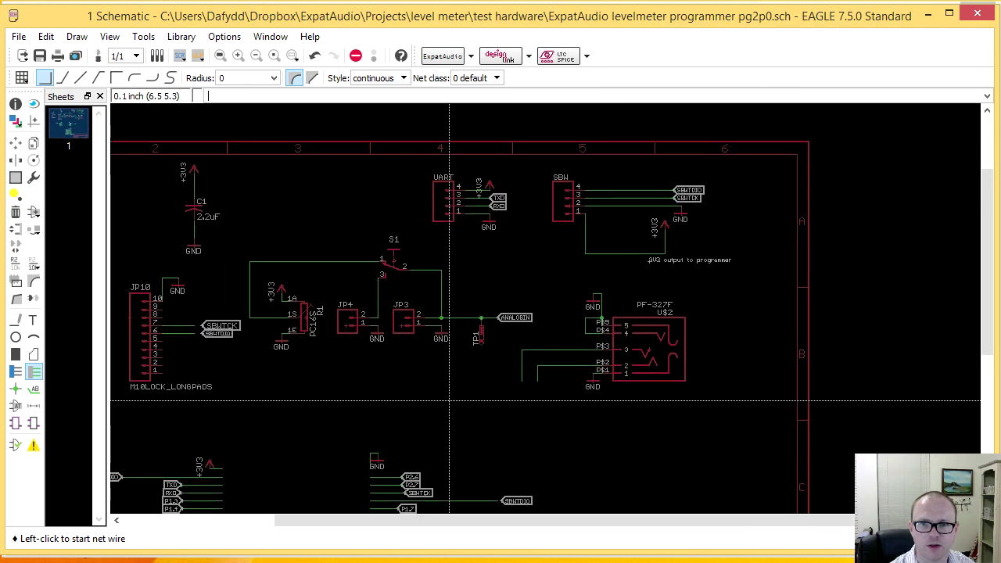
{"action": "left_click", "coordinate": [34, 213]}
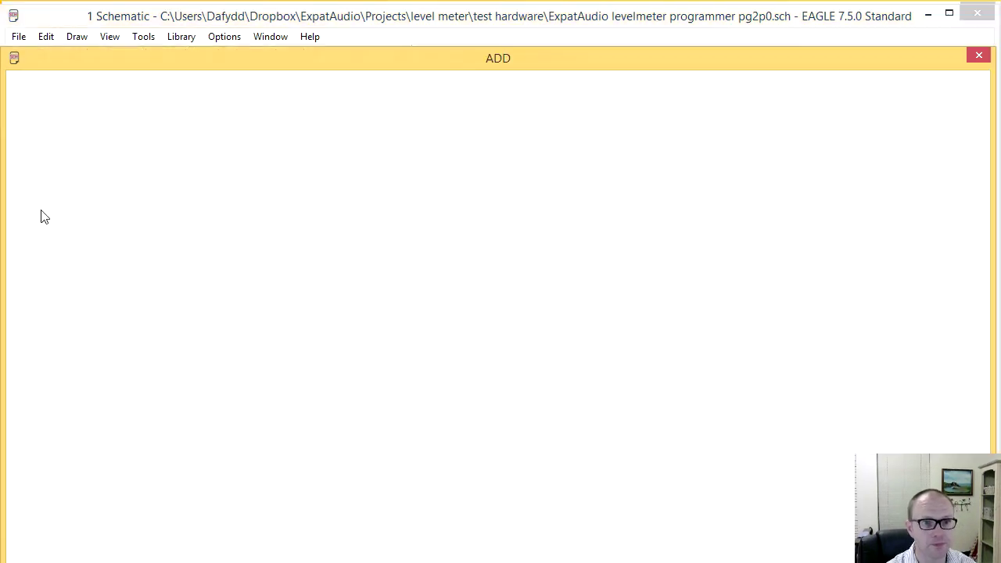
{"action": "left_click_drag", "start_coordinate": [806, 260], "coordinate": [806, 390]}
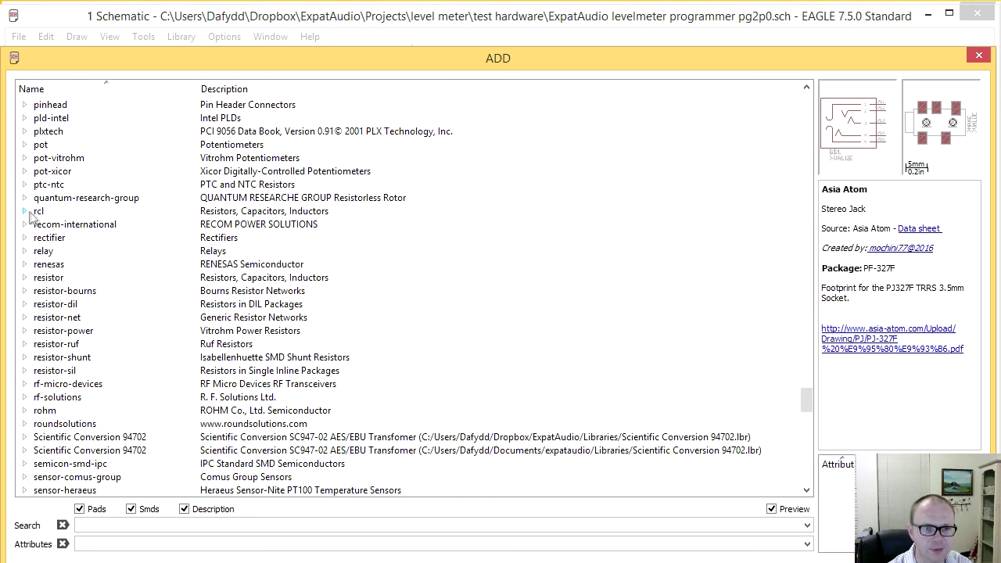
{"action": "left_click", "coordinate": [25, 212]}
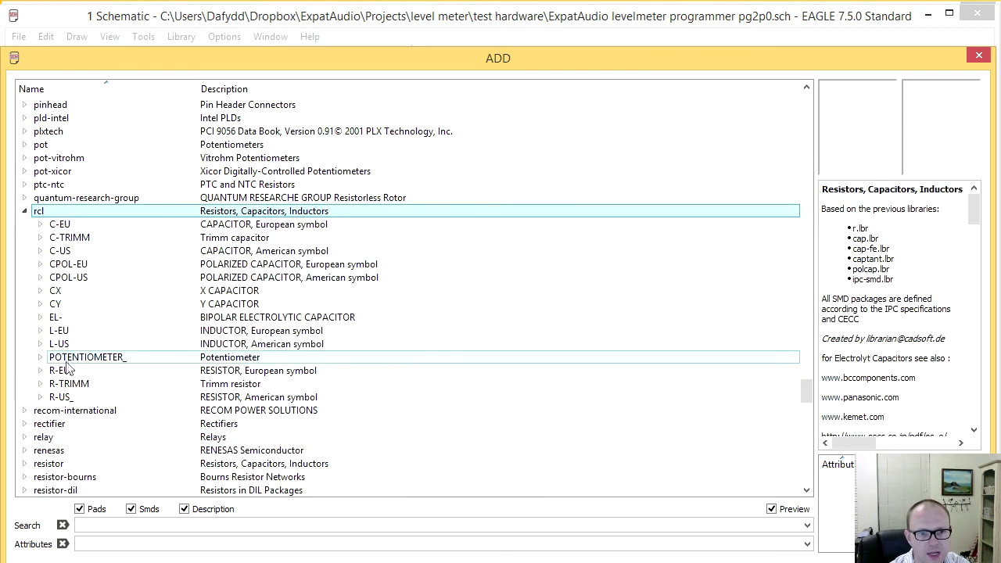
{"action": "left_click", "coordinate": [40, 397]}
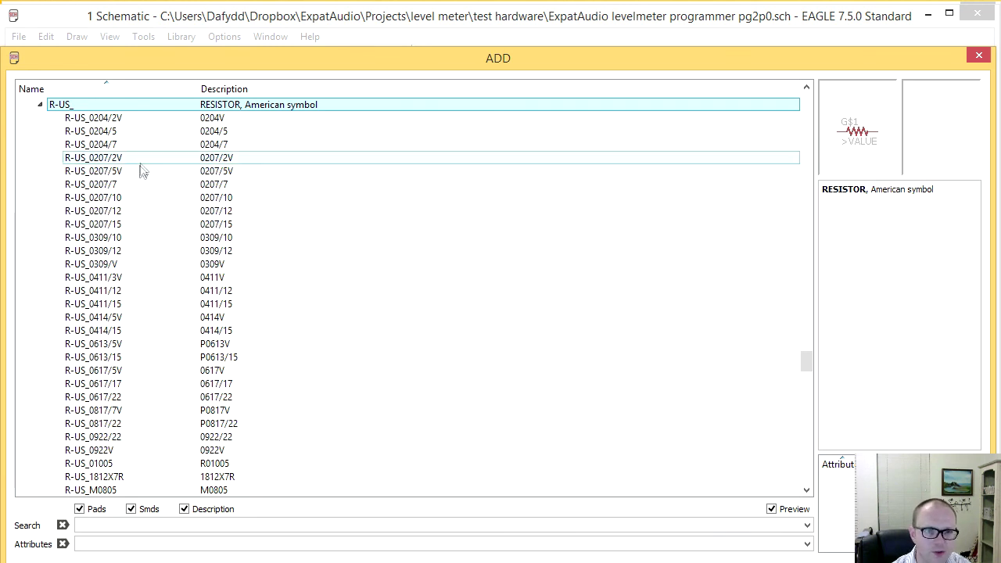
{"action": "left_click", "coordinate": [138, 184]}
{"action": "left_click", "coordinate": [143, 304]}
{"action": "scroll", "coordinate": [149, 309], "scroll_direction": "down", "scroll_amount": 9}
{"action": "left_click", "coordinate": [160, 306]}
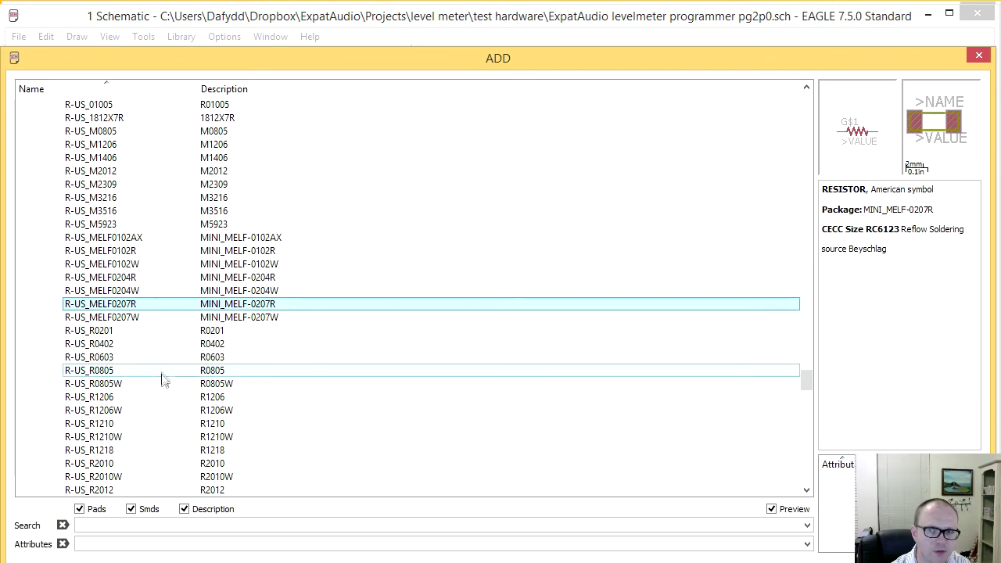
{"action": "left_click", "coordinate": [161, 371]}
{"action": "left_click", "coordinate": [164, 410]}
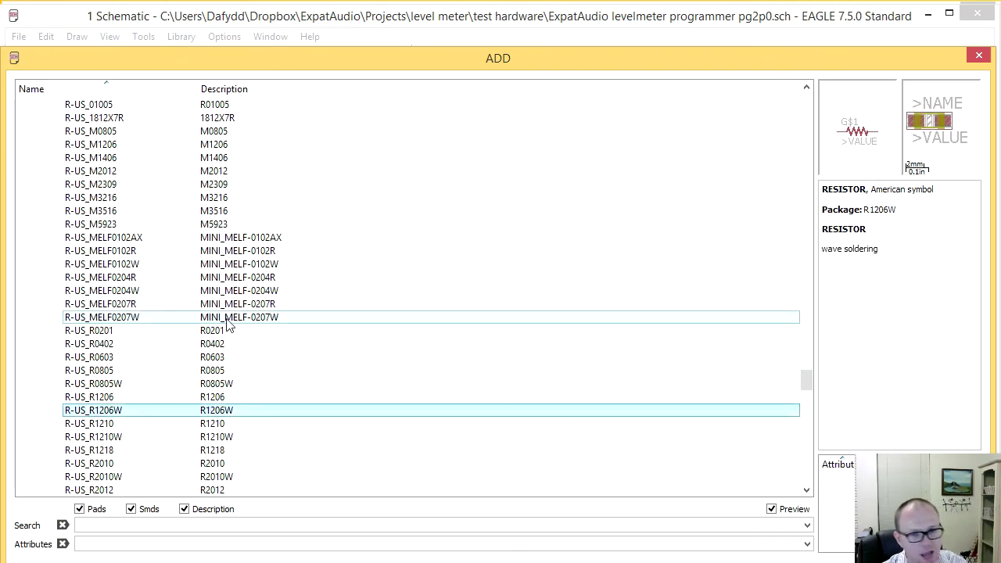
- Choose RESISTORCOMBO from the EA-Standard-Passives New library after comparing it with the RESISTOR0603SILKBOX footprint
{"action": "left_click_drag", "start_coordinate": [805, 383], "coordinate": [805, 251]}
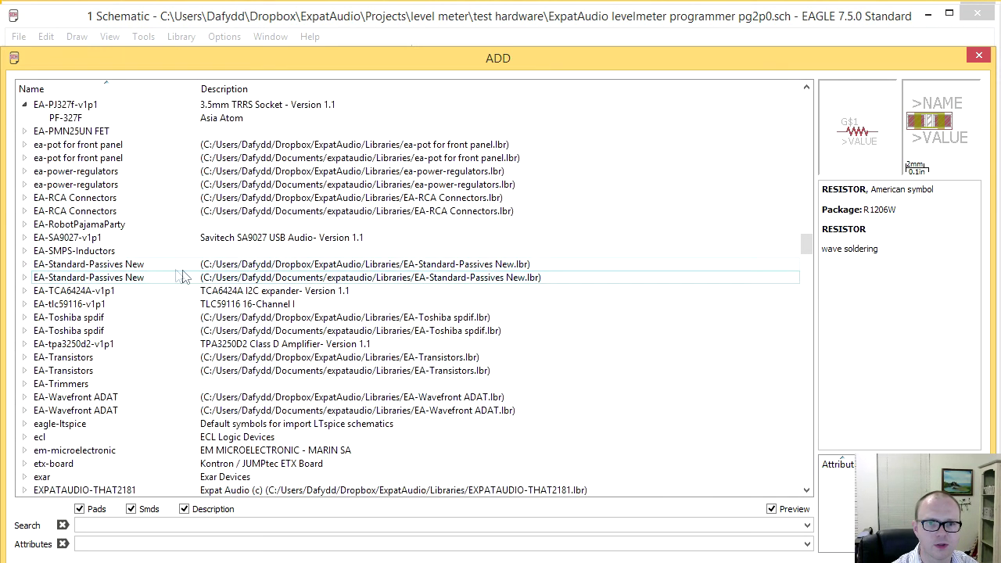
{"action": "left_click", "coordinate": [24, 265]}
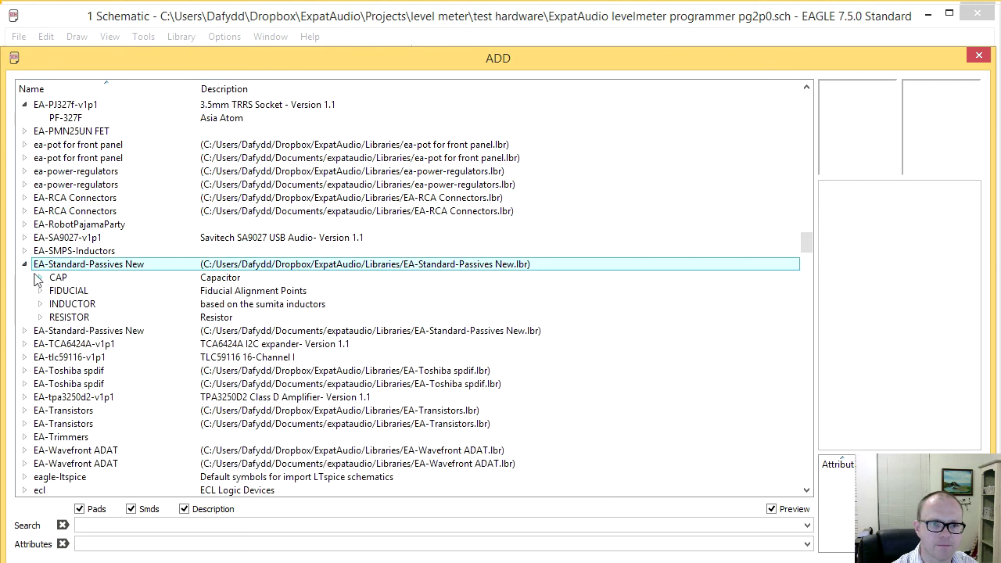
{"action": "left_click", "coordinate": [40, 318]}
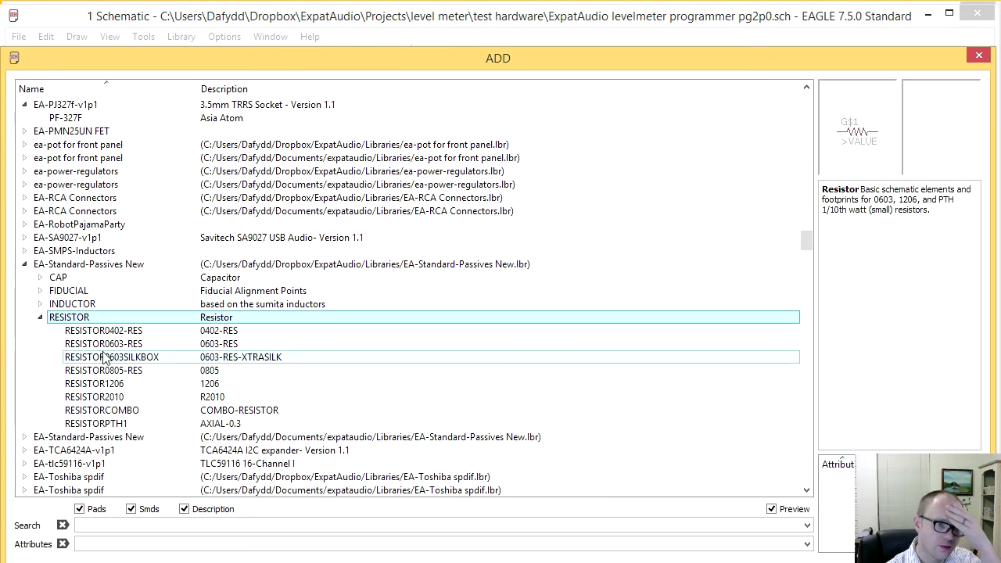
{"action": "left_click", "coordinate": [171, 364]}
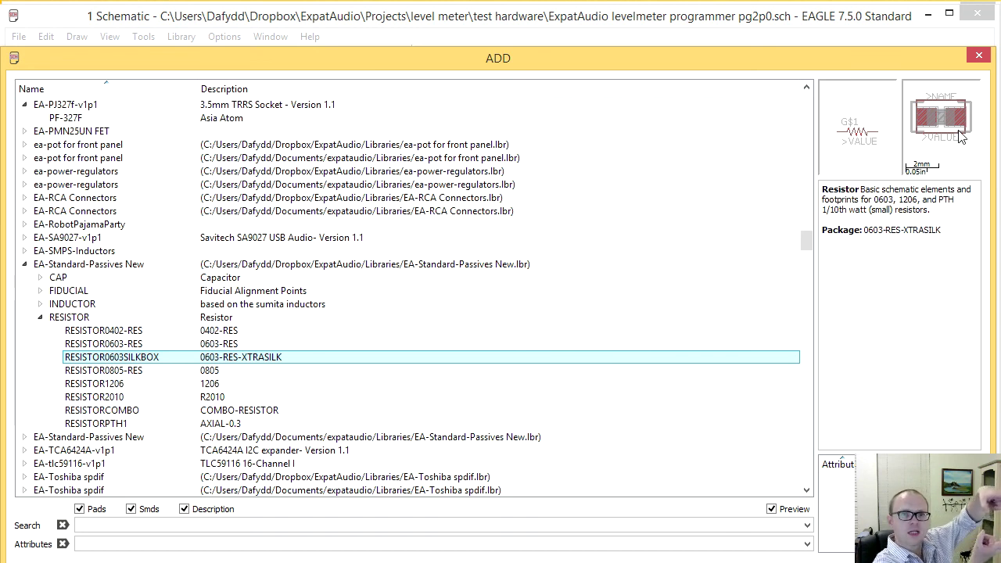
{"action": "left_click", "coordinate": [203, 411]}
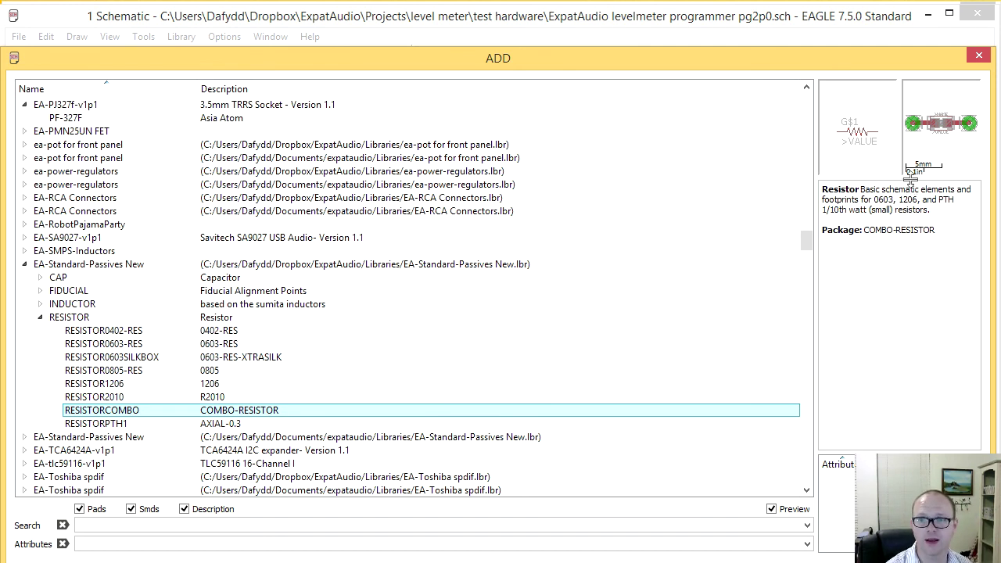
{"action": "left_click", "coordinate": [861, 560]}
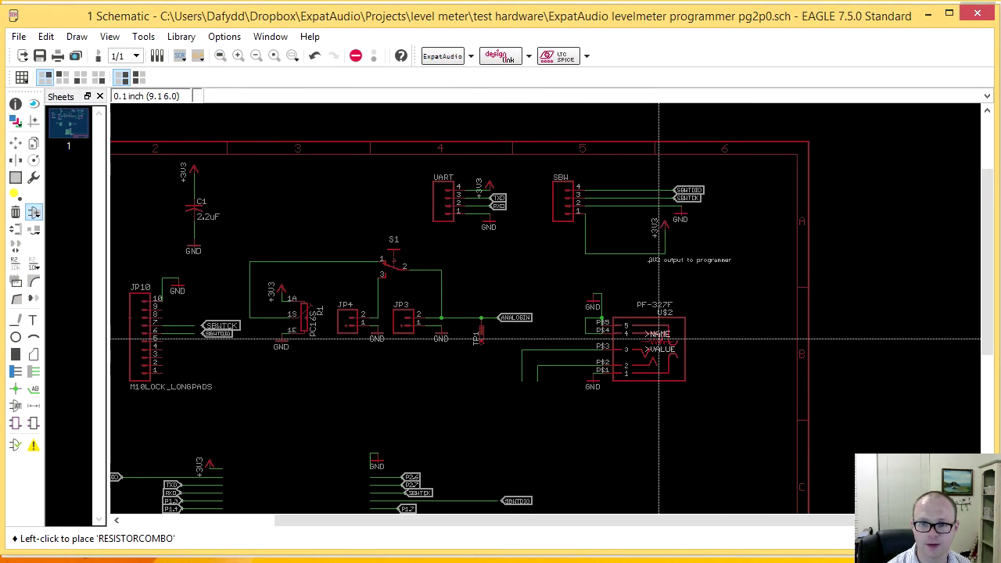
- Place two RESISTORCOMBO resistors, rotated 90 degrees, directly below the ends of the nets from the jack's pins 3 and 2
{"action": "right_click", "coordinate": [525, 408]}
{"action": "left_click", "coordinate": [522, 408]}
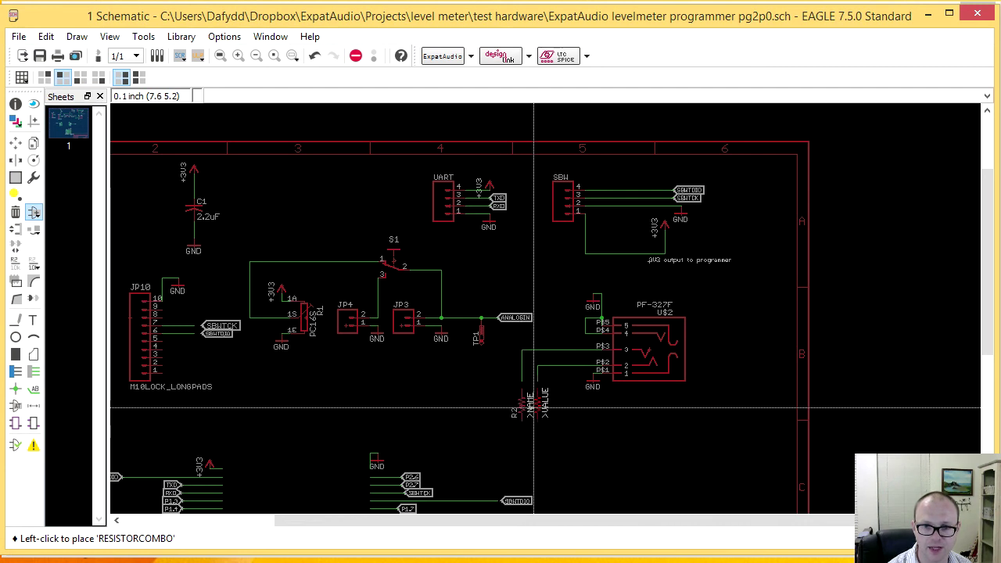
{"action": "left_click", "coordinate": [537, 408]}
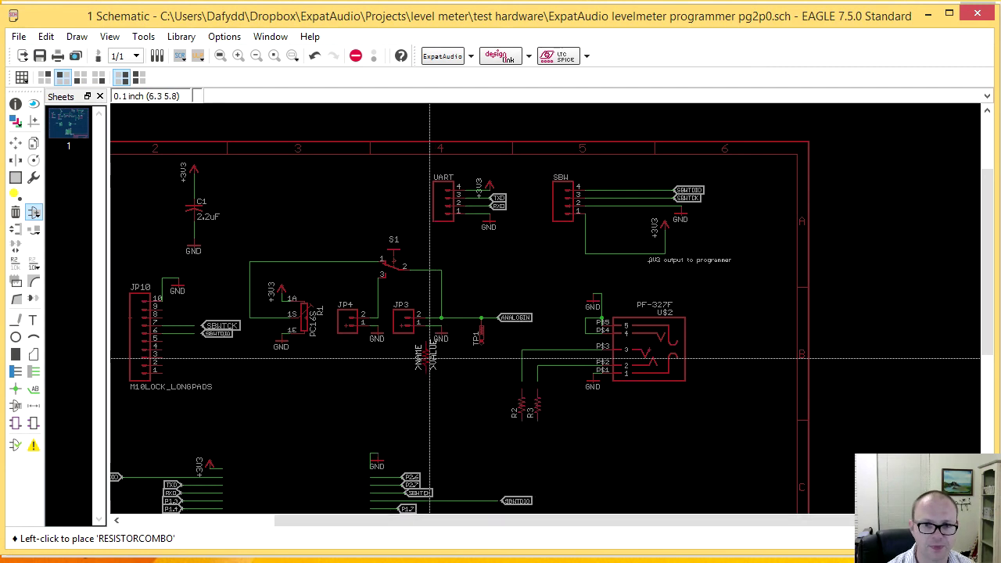
{"action": "key", "text": "Escape"}
{"action": "key", "text": "Escape"}
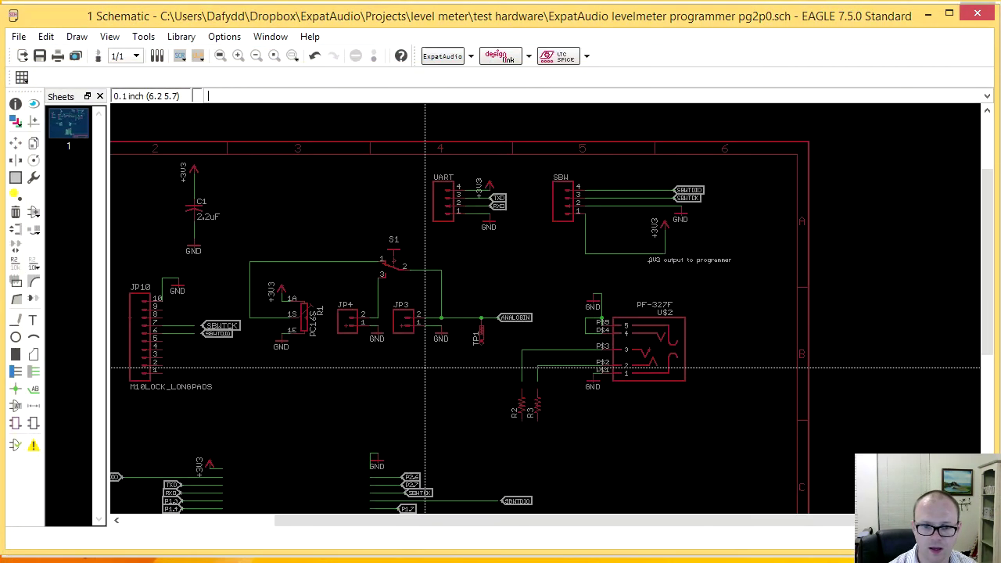
- Switch to the pg2p0 board and examine the combined surface-mount and through-hole footprints of R2 and R3 beside the PF-327F socket
{"action": "key", "text": "alt+Tab"}
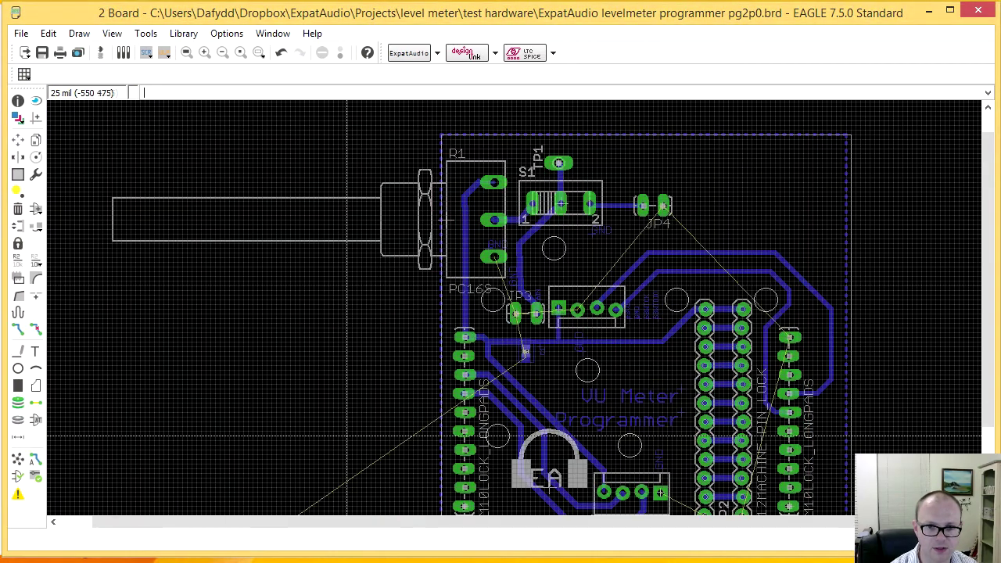
{"action": "middle_click_drag", "start_coordinate": [334, 319], "coordinate": [571, 125]}
{"action": "scroll", "coordinate": [571, 125], "scroll_direction": "down", "scroll_amount": 2}
{"action": "scroll", "coordinate": [459, 408], "scroll_direction": "up", "scroll_amount": 2}
{"action": "scroll", "coordinate": [459, 408], "scroll_direction": "up", "scroll_amount": 4}
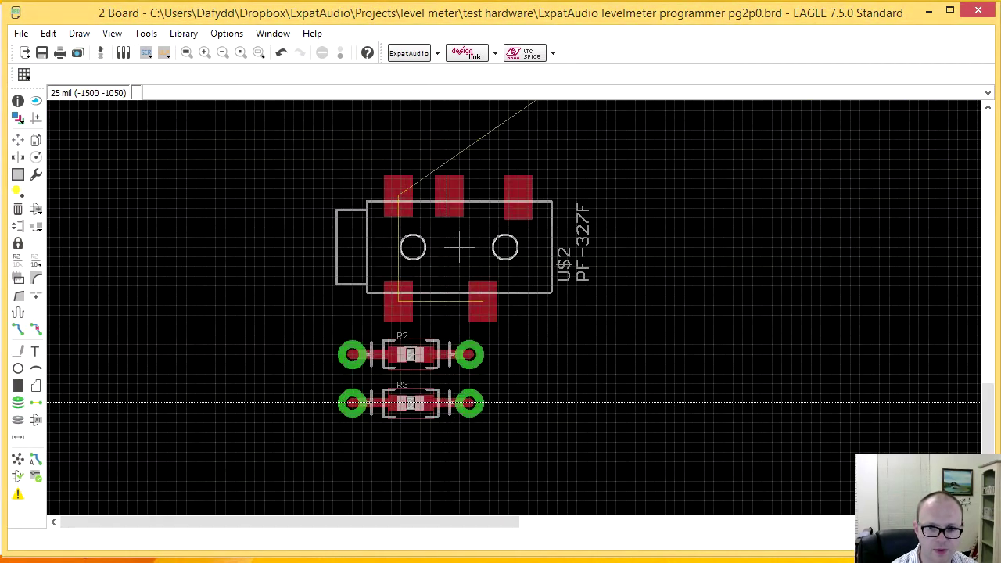
{"action": "scroll", "coordinate": [356, 366], "scroll_direction": "up", "scroll_amount": 2}
{"action": "middle_click_drag", "start_coordinate": [356, 365], "coordinate": [438, 441]}
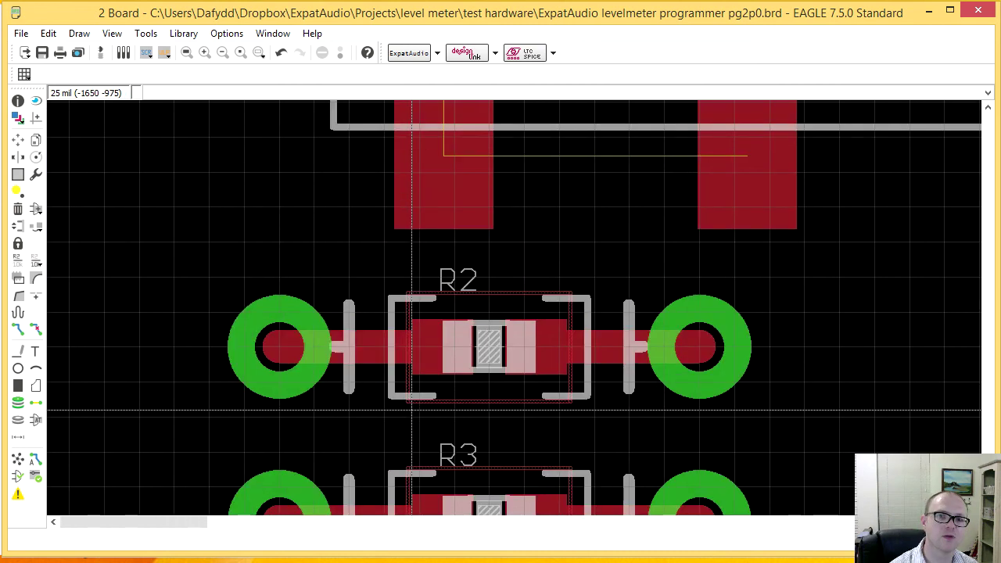
{"action": "scroll", "coordinate": [484, 401], "scroll_direction": "up", "scroll_amount": 1}
{"action": "scroll", "coordinate": [484, 401], "scroll_direction": "down", "scroll_amount": 1}
{"action": "middle_click_drag", "start_coordinate": [482, 397], "coordinate": [487, 434]}
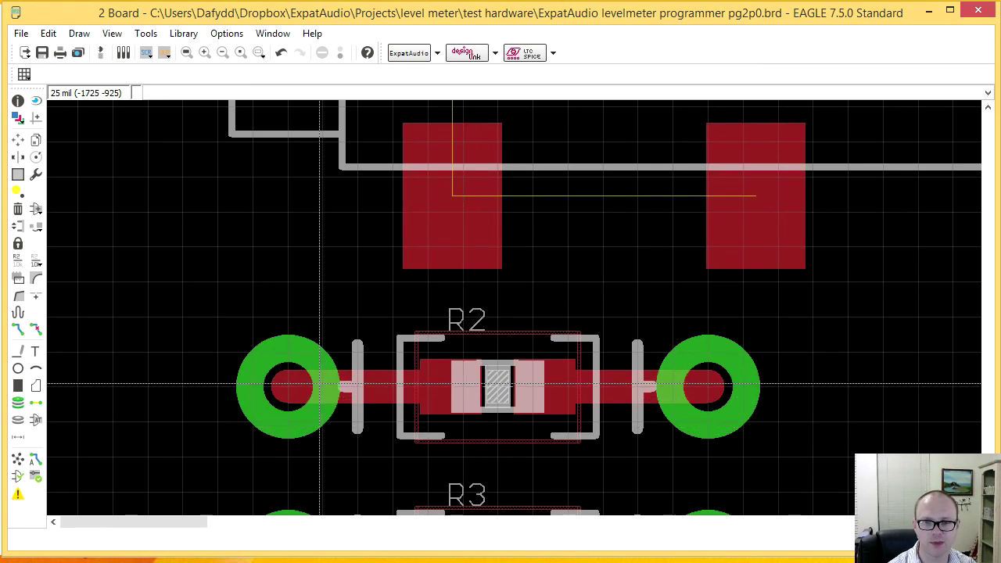
{"action": "middle_click_drag", "start_coordinate": [474, 388], "coordinate": [440, 322]}
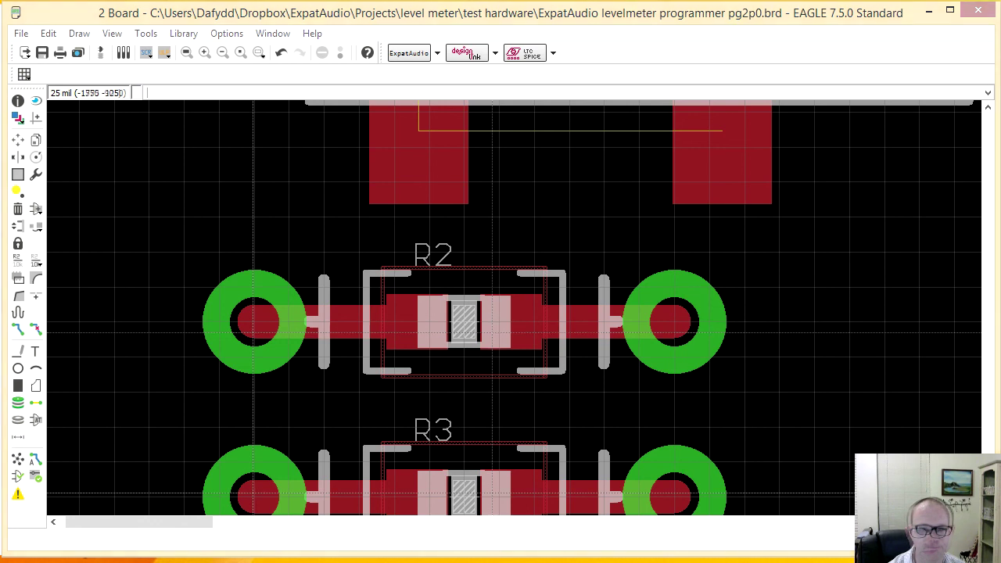
- Switch to the schematic and move resistors R2 and R3 up so their upper pins meet the nets from jack pins 3 and 2
{"action": "key", "text": "alt+Tab"}
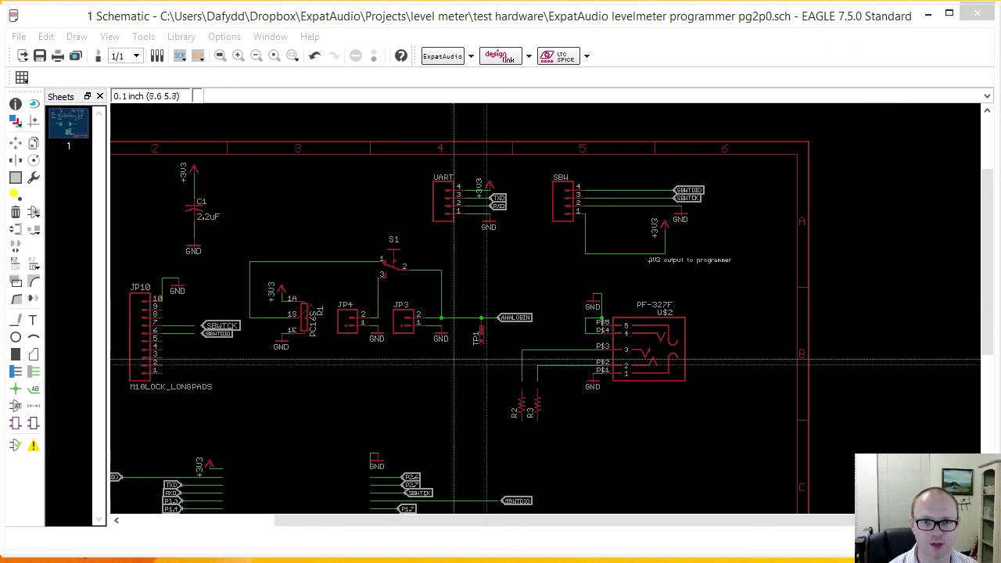
{"action": "left_click", "coordinate": [15, 145]}
{"action": "scroll", "coordinate": [512, 391], "scroll_direction": "up", "scroll_amount": 5}
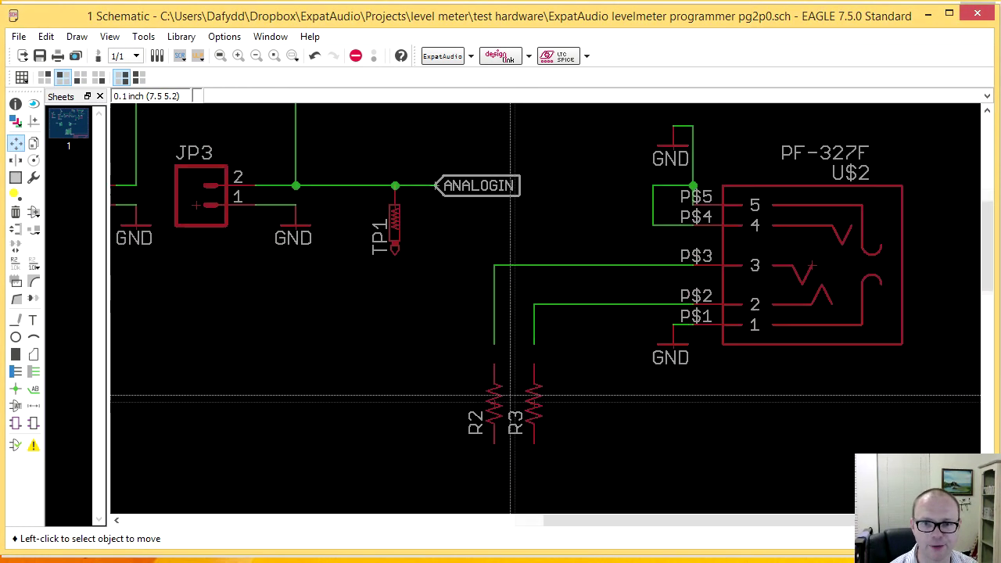
{"action": "left_click", "coordinate": [490, 390]}
{"action": "left_click", "coordinate": [489, 389]}
{"action": "left_click", "coordinate": [490, 390]}
{"action": "left_click", "coordinate": [489, 417]}
{"action": "left_click", "coordinate": [545, 408]}
{"action": "left_click", "coordinate": [543, 378]}
{"action": "left_click", "coordinate": [543, 378]}
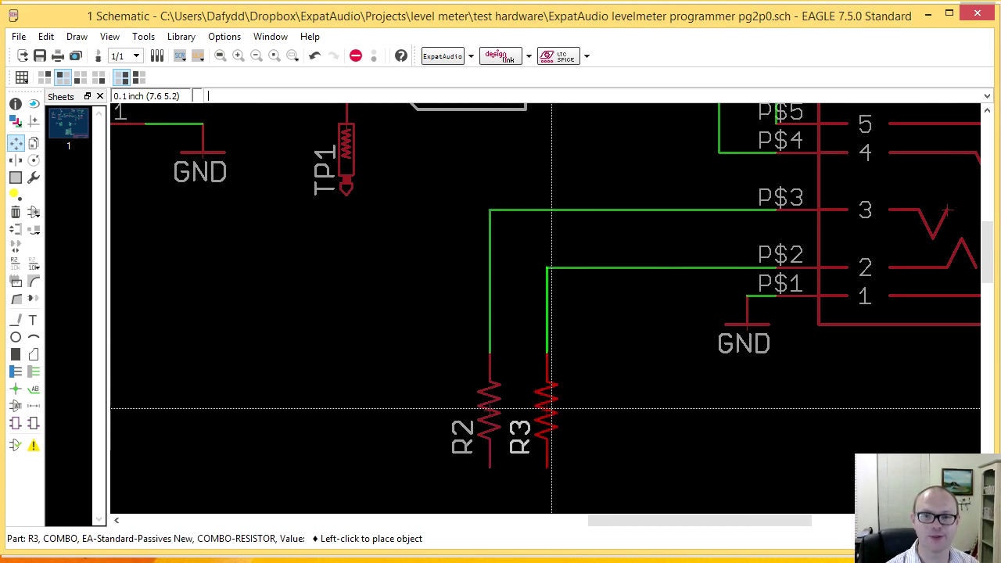
{"action": "left_click", "coordinate": [546, 408]}
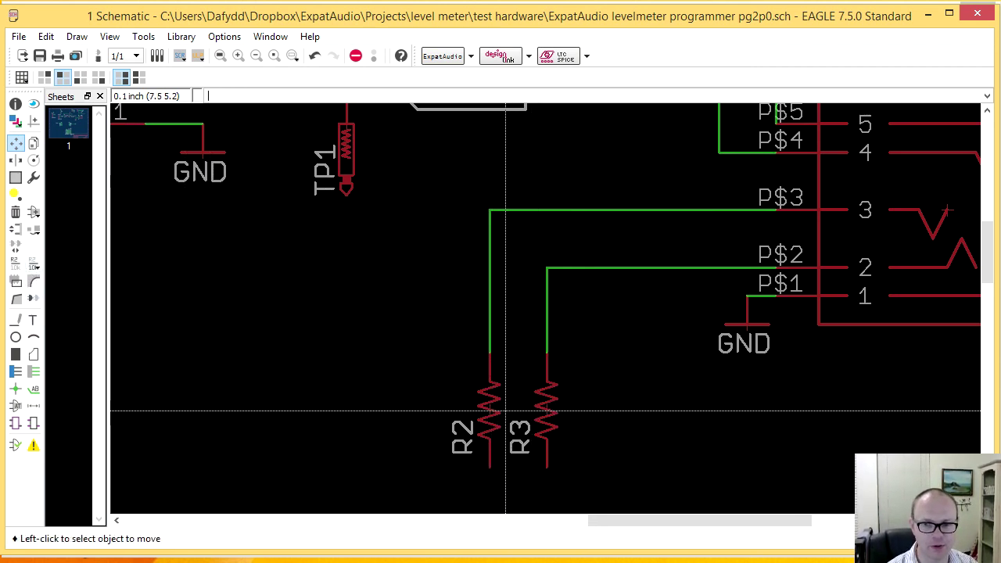
- Draw a net joining the lower pins of R2 and R3
{"action": "middle_click_drag", "start_coordinate": [488, 416], "coordinate": [490, 399]}
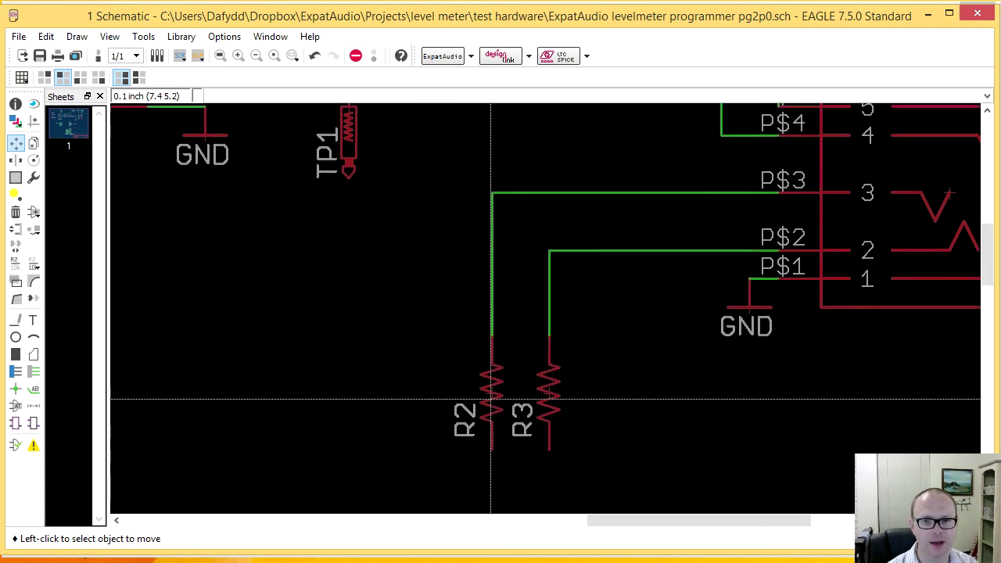
{"action": "scroll", "coordinate": [490, 399], "scroll_direction": "down", "scroll_amount": 3}
{"action": "scroll", "coordinate": [502, 398], "scroll_direction": "up", "scroll_amount": 2}
{"action": "scroll", "coordinate": [559, 364], "scroll_direction": "down", "scroll_amount": 2}
{"action": "scroll", "coordinate": [692, 239], "scroll_direction": "up", "scroll_amount": 3}
{"action": "middle_click_drag", "start_coordinate": [692, 238], "coordinate": [475, 324]}
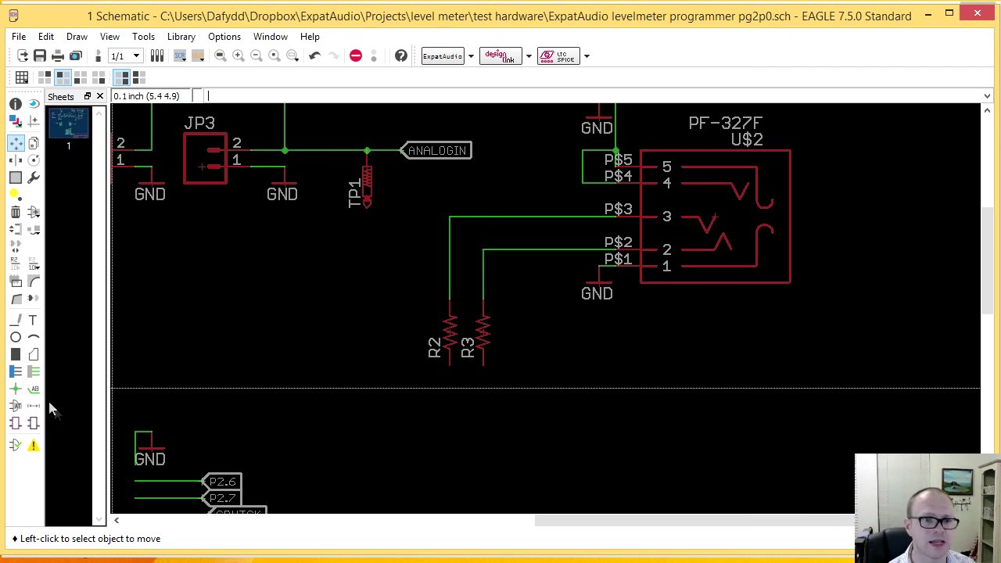
{"action": "left_click", "coordinate": [33, 370]}
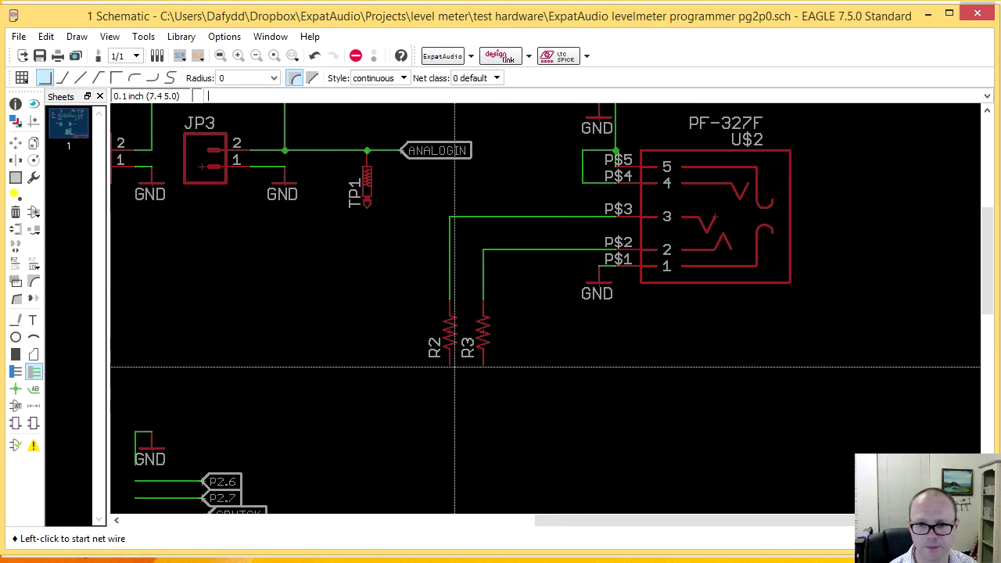
{"action": "left_click", "coordinate": [448, 373]}
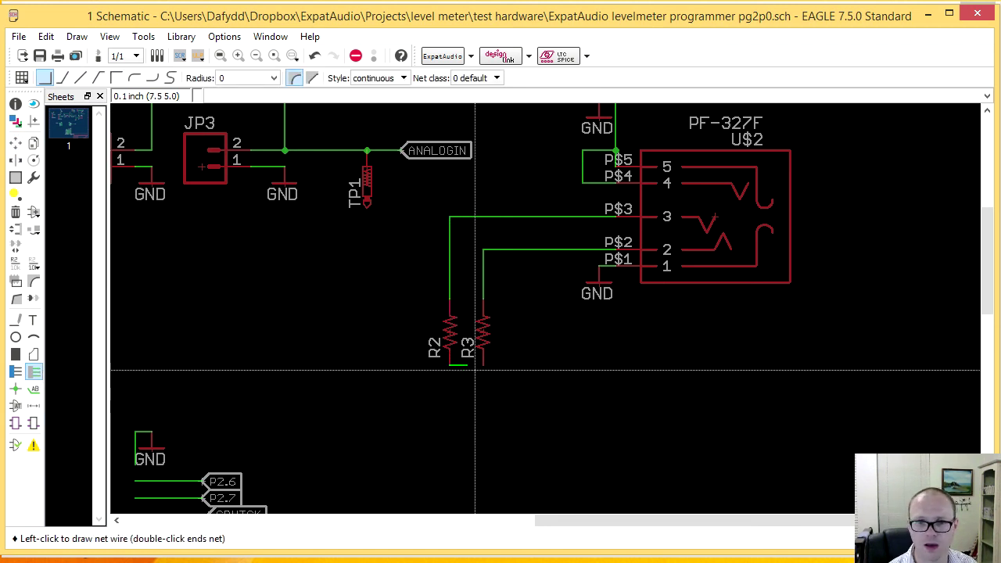
{"action": "double_click", "coordinate": [483, 365]}
- Examine the whole schematic sheet, from the pin headers to the S1 switch circuit, for where the joined resistors should connect
{"action": "scroll", "coordinate": [404, 464], "scroll_direction": "down", "scroll_amount": 2}
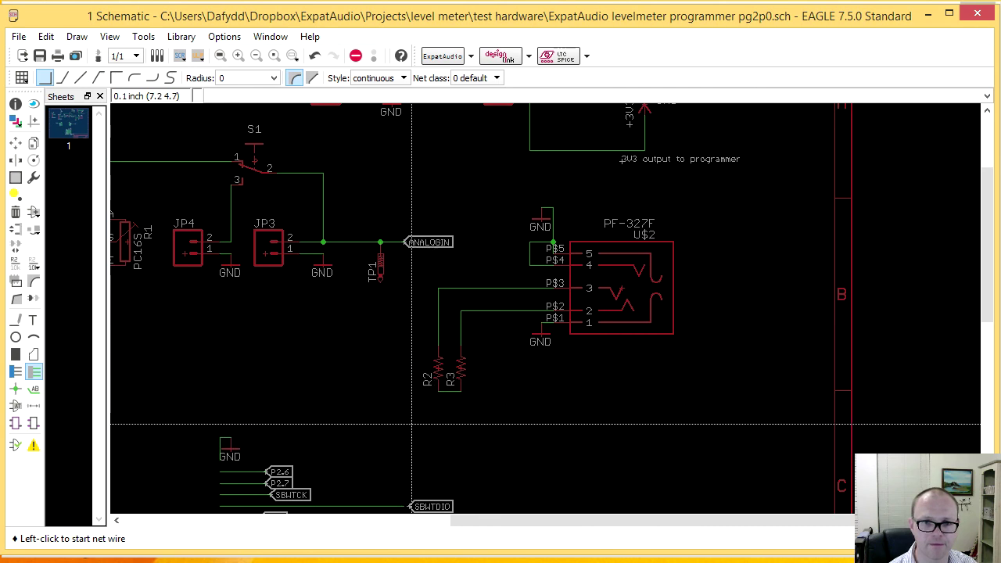
{"action": "scroll", "coordinate": [409, 462], "scroll_direction": "down", "scroll_amount": 2}
{"action": "scroll", "coordinate": [463, 344], "scroll_direction": "up", "scroll_amount": 4}
{"action": "middle_click_drag", "start_coordinate": [426, 346], "coordinate": [556, 360]}
{"action": "scroll", "coordinate": [555, 361], "scroll_direction": "down", "scroll_amount": 3}
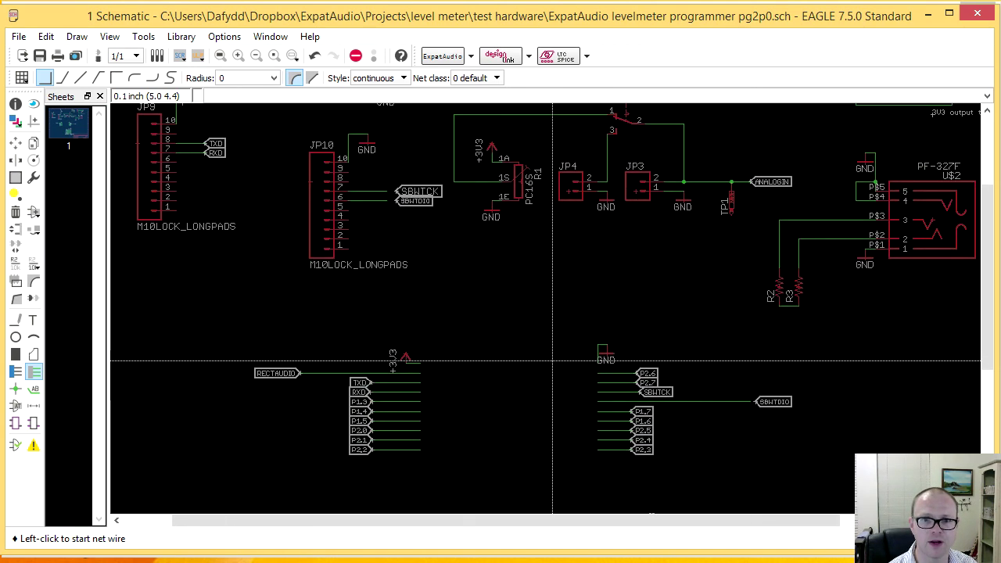
{"action": "scroll", "coordinate": [560, 362], "scroll_direction": "up", "scroll_amount": 2}
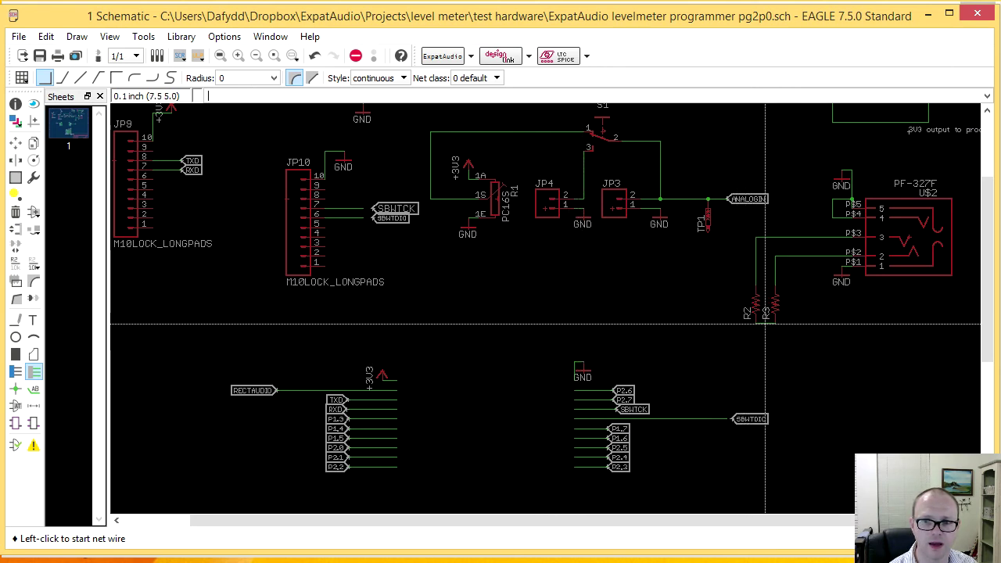
{"action": "scroll", "coordinate": [735, 344], "scroll_direction": "down", "scroll_amount": 2}
{"action": "middle_click_drag", "start_coordinate": [512, 428], "coordinate": [448, 338]}
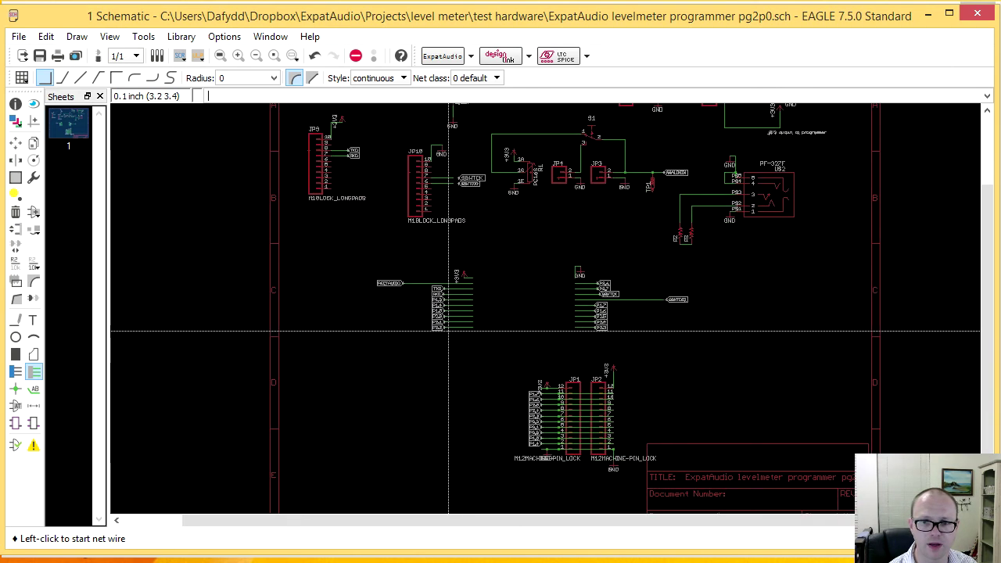
{"action": "scroll", "coordinate": [476, 344], "scroll_direction": "down", "scroll_amount": 2}
{"action": "scroll", "coordinate": [491, 344], "scroll_direction": "up", "scroll_amount": 2}
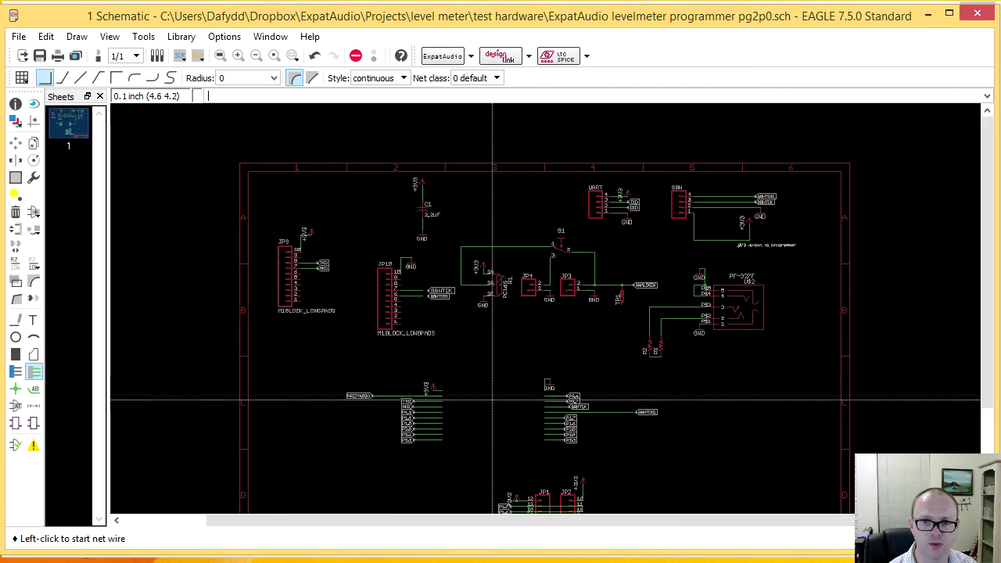
{"action": "scroll", "coordinate": [622, 303], "scroll_direction": "up", "scroll_amount": 2}
{"action": "scroll", "coordinate": [623, 303], "scroll_direction": "up", "scroll_amount": 2}
{"action": "scroll", "coordinate": [667, 446], "scroll_direction": "down", "scroll_amount": 2}
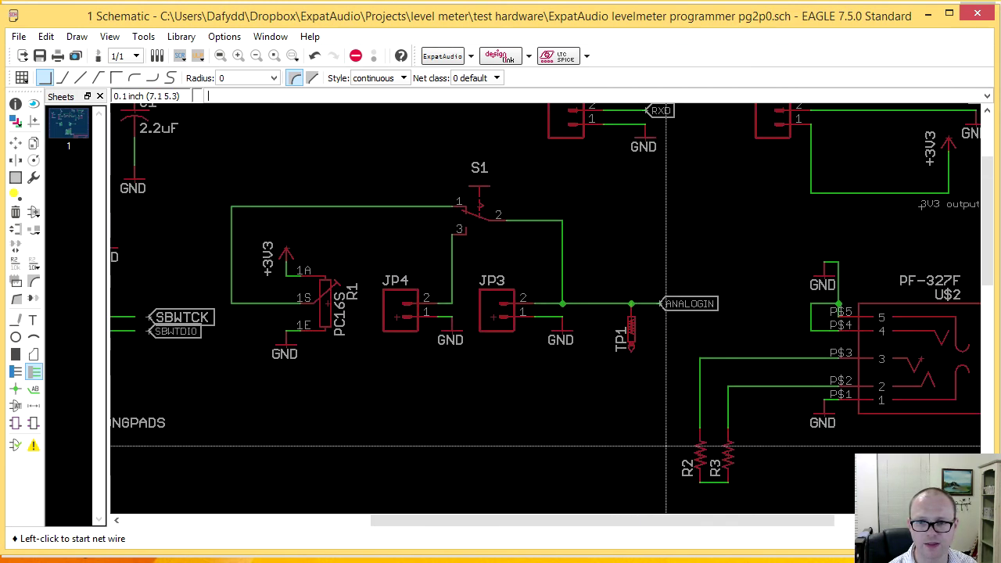
- Draw a net from the junction below R2 and R3 to the ANALOGIN net between TP1 and its label
{"action": "middle_click_drag", "start_coordinate": [710, 464], "coordinate": [682, 399]}
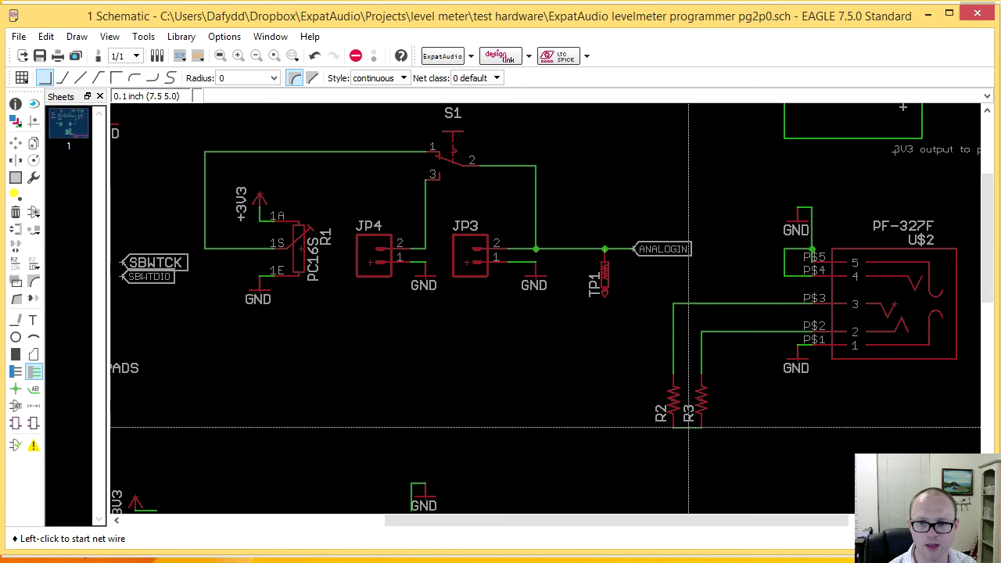
{"action": "left_click", "coordinate": [688, 427]}
{"action": "left_click", "coordinate": [688, 442]}
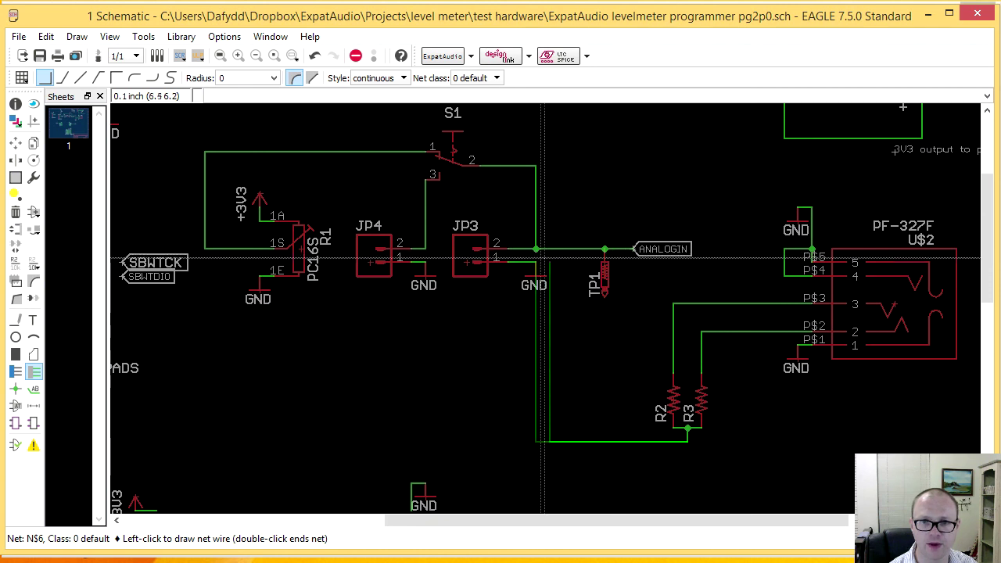
{"action": "left_click", "coordinate": [623, 249]}
{"action": "left_click", "coordinate": [652, 288]}
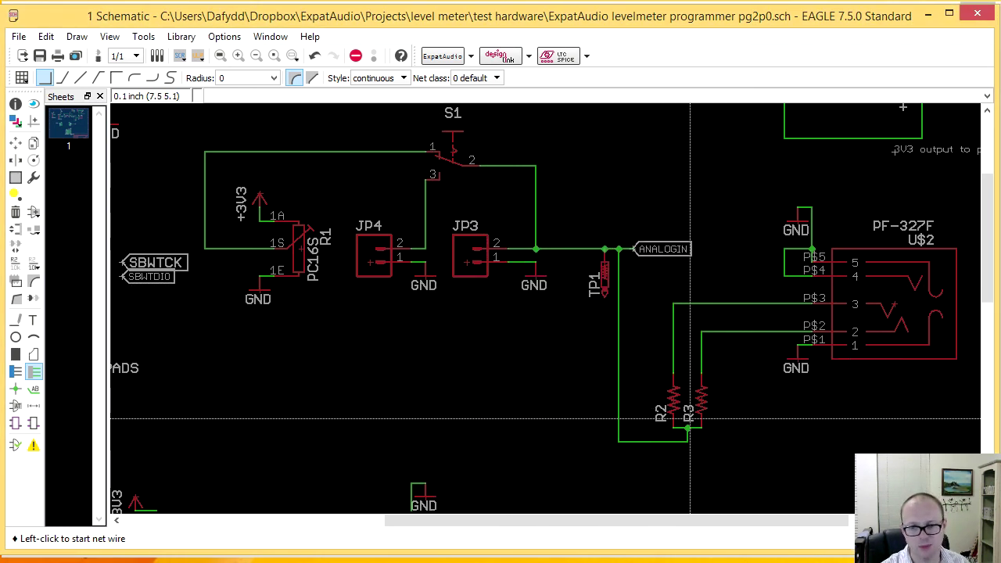
- Delete connector JP3 and its leftover ground symbol from the ANALOGIN circuit
{"action": "middle_click_drag", "start_coordinate": [492, 198], "coordinate": [599, 219]}
{"action": "middle_click_drag", "start_coordinate": [534, 238], "coordinate": [641, 277]}
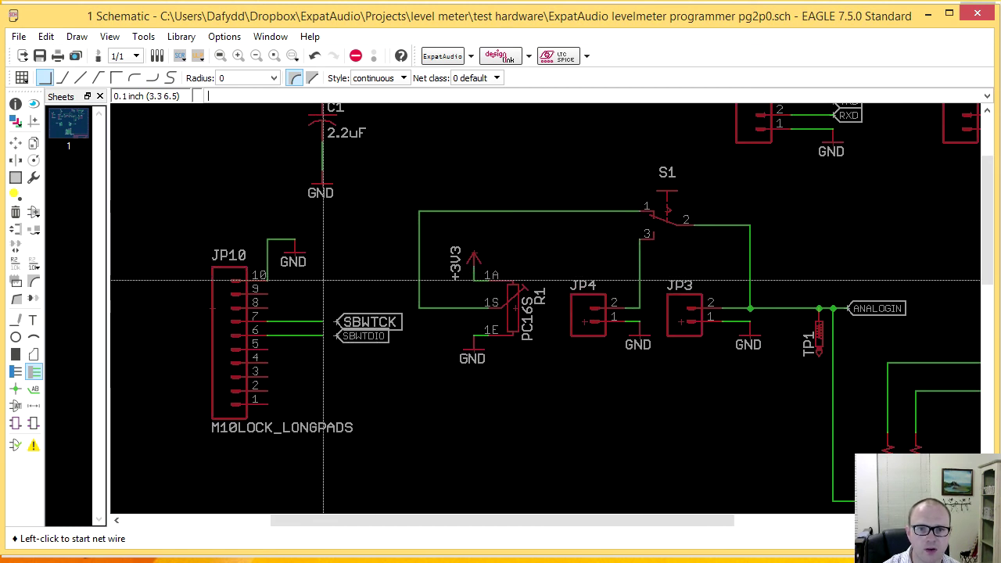
{"action": "middle_click_drag", "start_coordinate": [664, 217], "coordinate": [460, 197]}
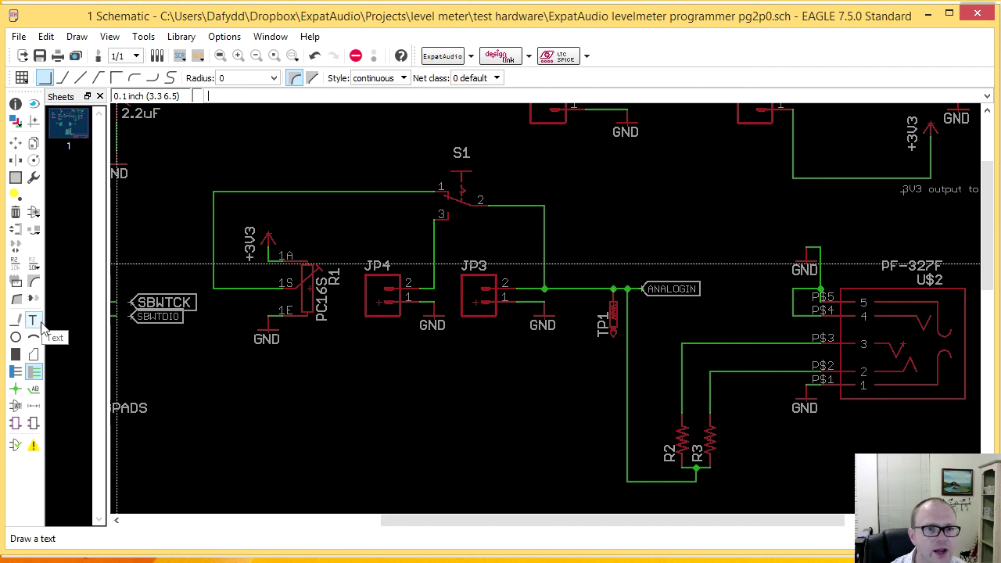
{"action": "left_click", "coordinate": [18, 215]}
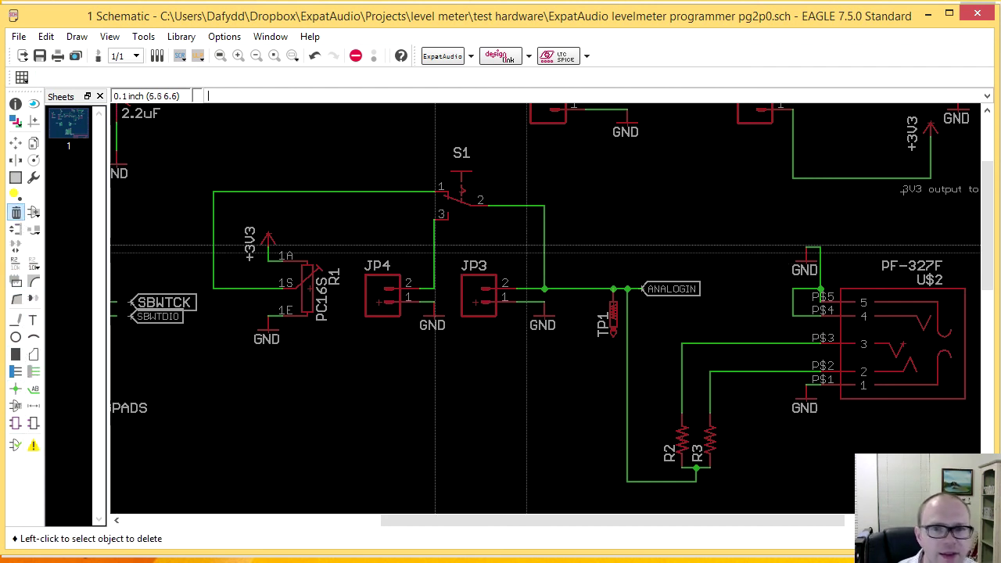
{"action": "left_click", "coordinate": [477, 293]}
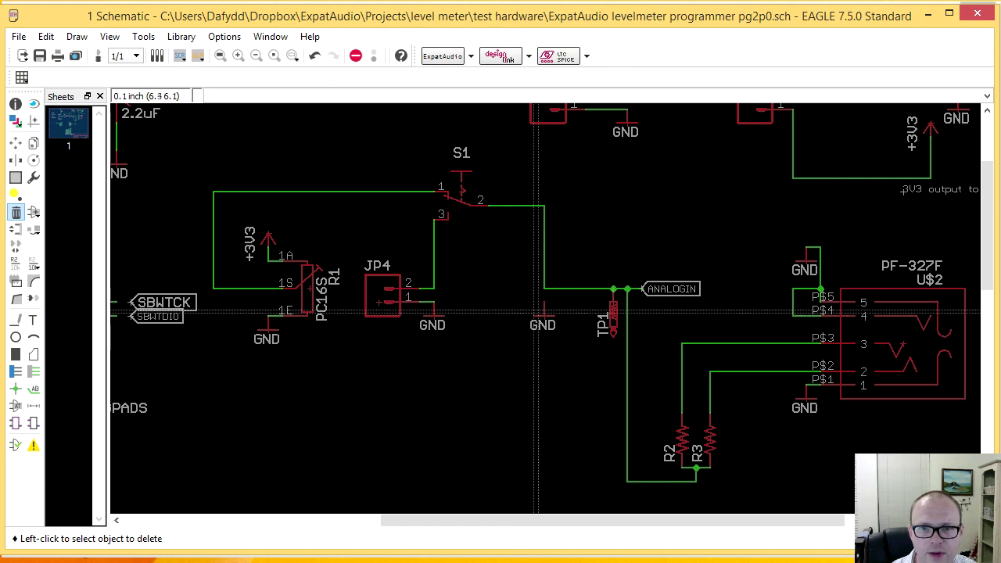
{"action": "left_click", "coordinate": [533, 302]}
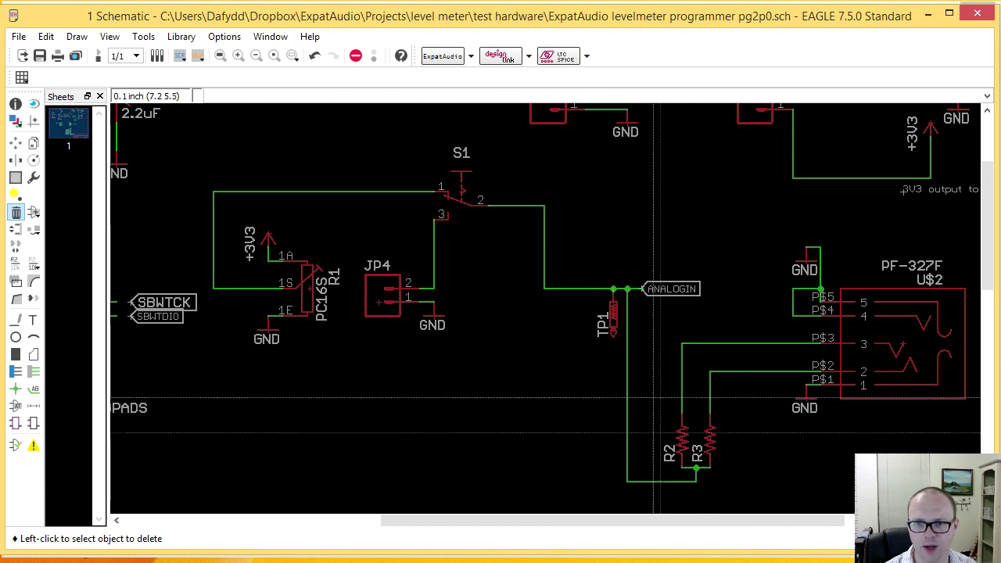
- Examine the signal path from R1, JP4 and switch S1 to ANALOGIN and the PF-327F socket, along with the surrounding sheet
{"action": "middle_click_drag", "start_coordinate": [289, 275], "coordinate": [487, 298]}
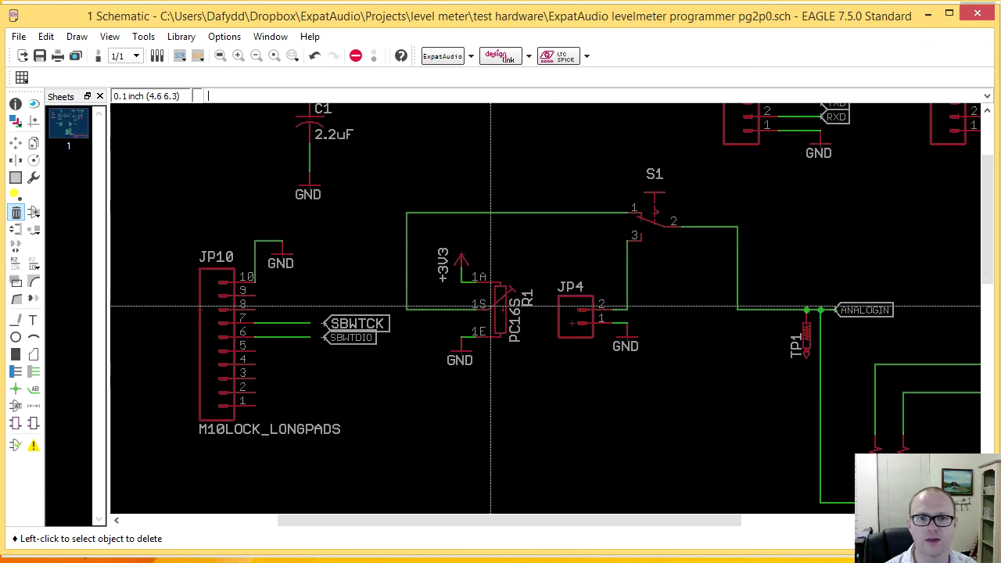
{"action": "scroll", "coordinate": [487, 307], "scroll_direction": "up", "scroll_amount": 3}
{"action": "scroll", "coordinate": [488, 310], "scroll_direction": "down", "scroll_amount": 2}
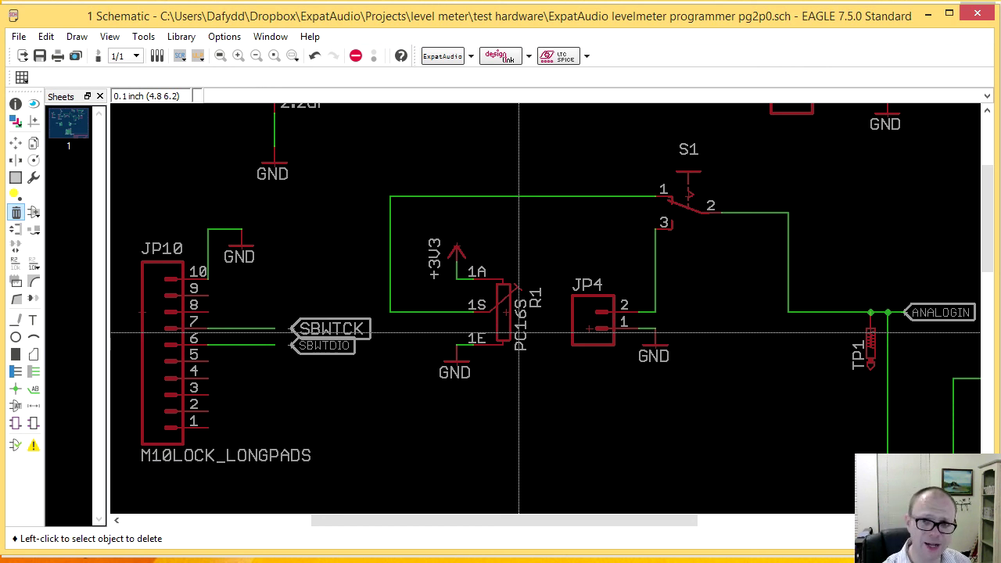
{"action": "middle_click_drag", "start_coordinate": [738, 370], "coordinate": [438, 328]}
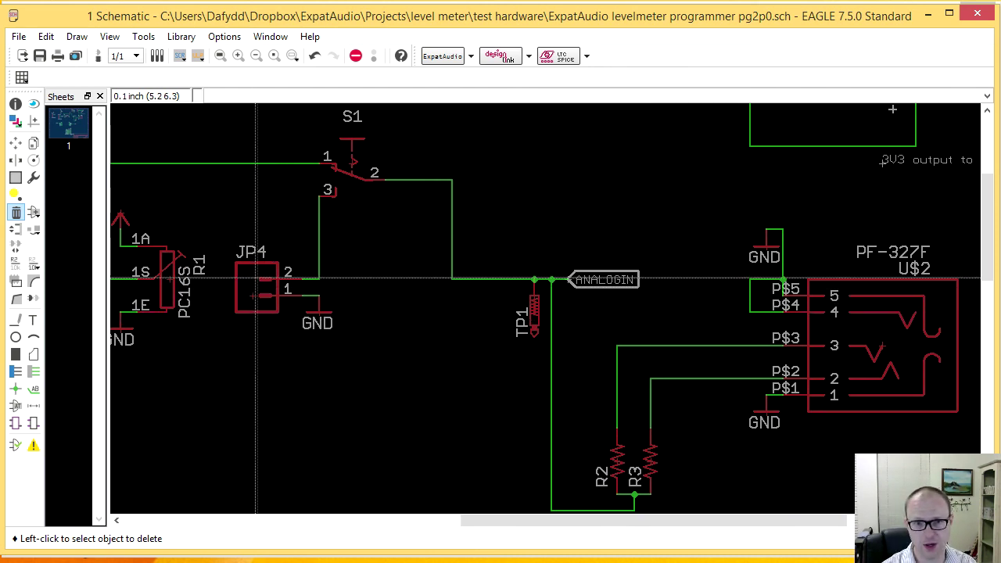
{"action": "middle_click_drag", "start_coordinate": [781, 436], "coordinate": [630, 322]}
{"action": "middle_click_drag", "start_coordinate": [368, 264], "coordinate": [437, 355]}
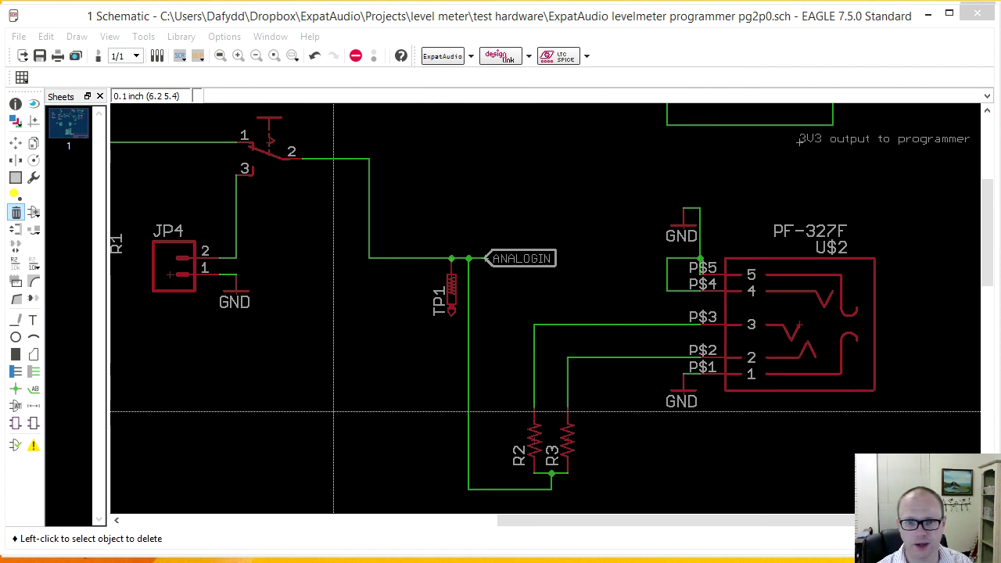
{"action": "left_click", "coordinate": [329, 403]}
{"action": "middle_click_drag", "start_coordinate": [329, 403], "coordinate": [364, 379]}
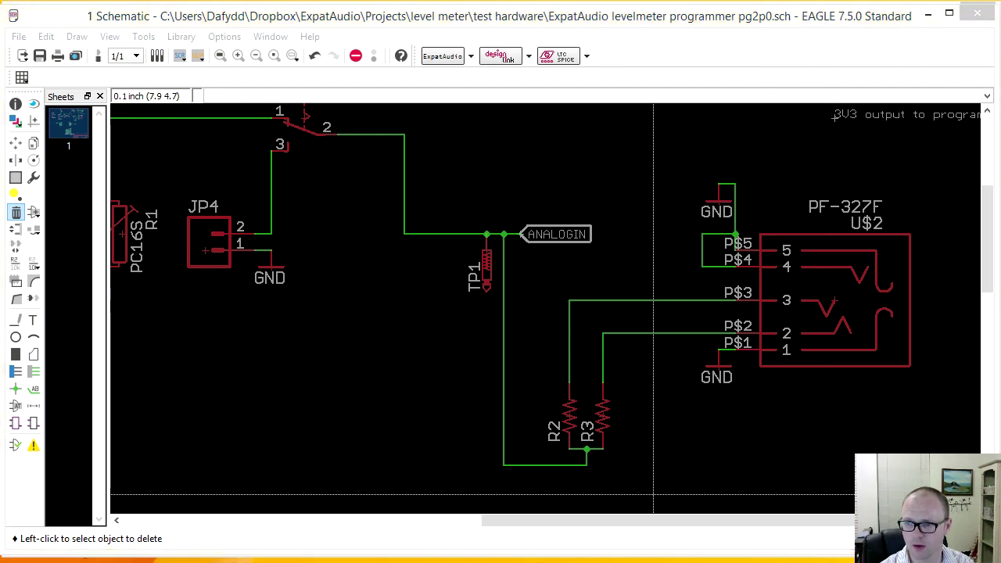
{"action": "middle_click_drag", "start_coordinate": [428, 373], "coordinate": [380, 351]}
{"action": "scroll", "coordinate": [390, 358], "scroll_direction": "down", "scroll_amount": 2}
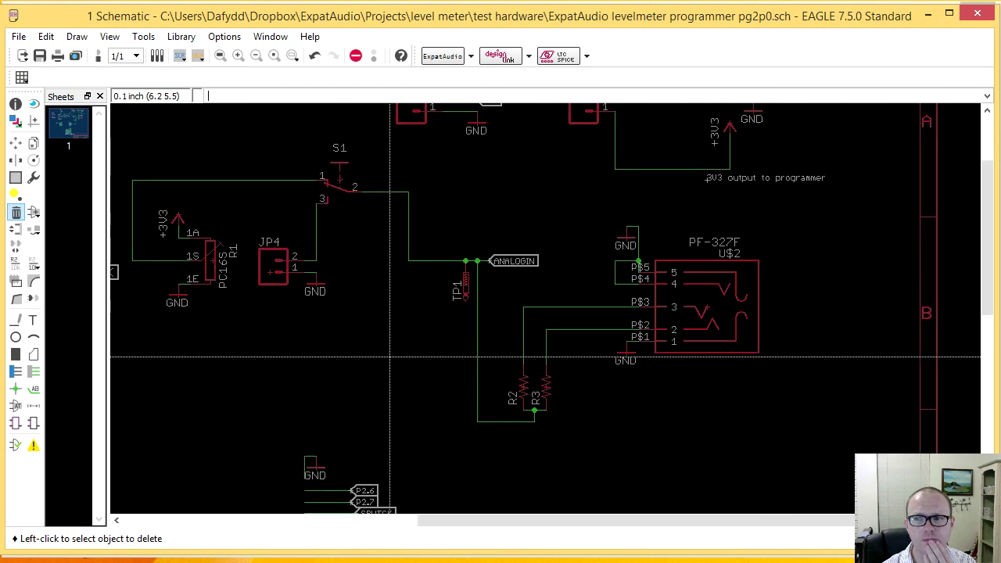
{"action": "scroll", "coordinate": [390, 357], "scroll_direction": "down", "scroll_amount": 3}
{"action": "scroll", "coordinate": [603, 360], "scroll_direction": "up", "scroll_amount": 2}
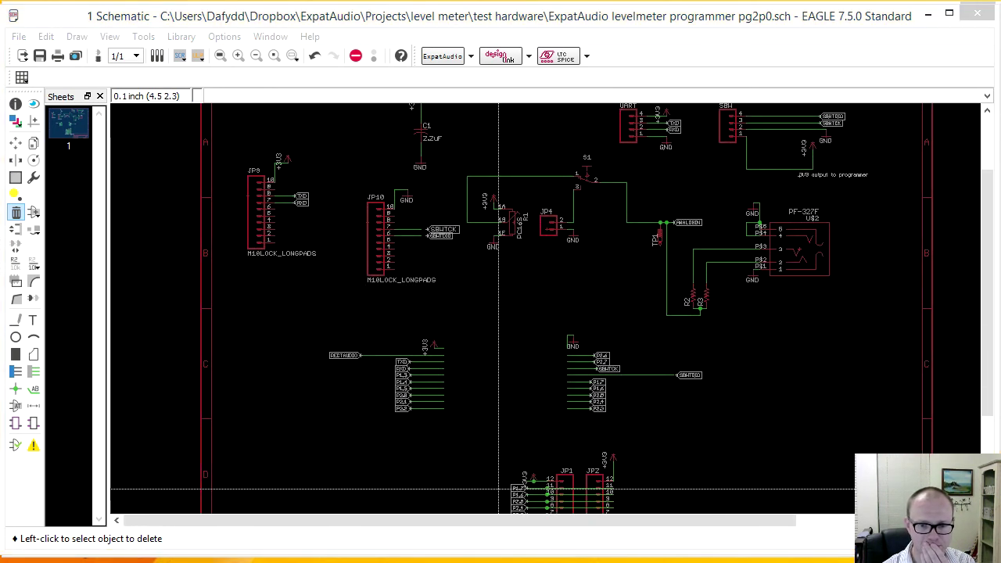
- Switch to the pg2p0 board and move the PF-327F socket inside the outline, near the upper-right corner
{"action": "scroll", "coordinate": [465, 438], "scroll_direction": "down", "scroll_amount": 4}
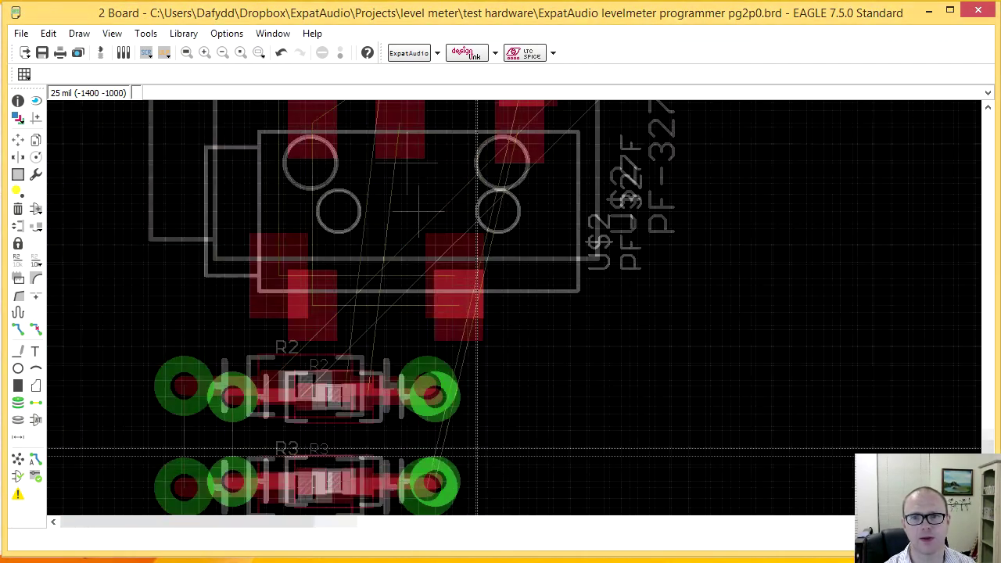
{"action": "scroll", "coordinate": [465, 438], "scroll_direction": "down", "scroll_amount": 4}
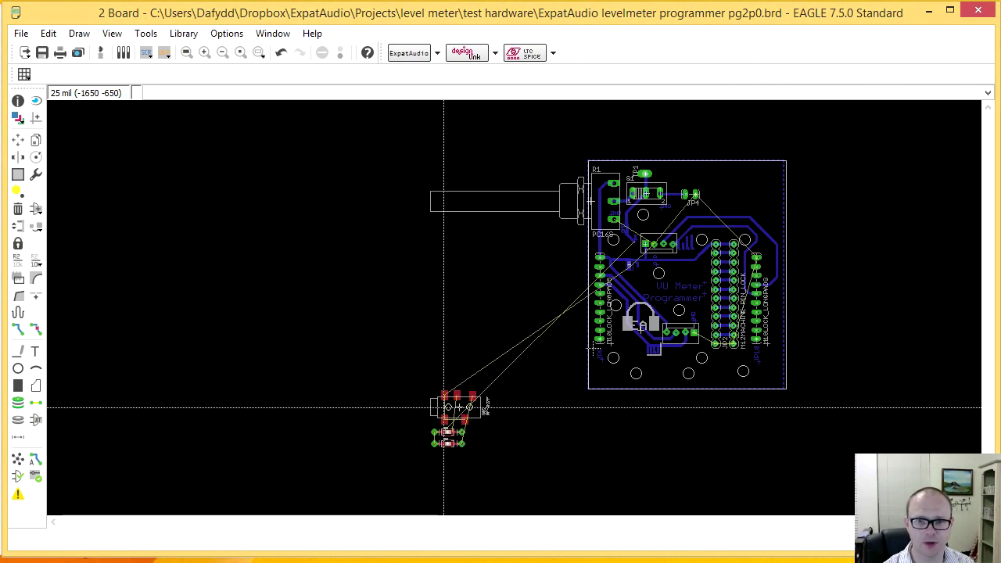
{"action": "left_click", "coordinate": [18, 139]}
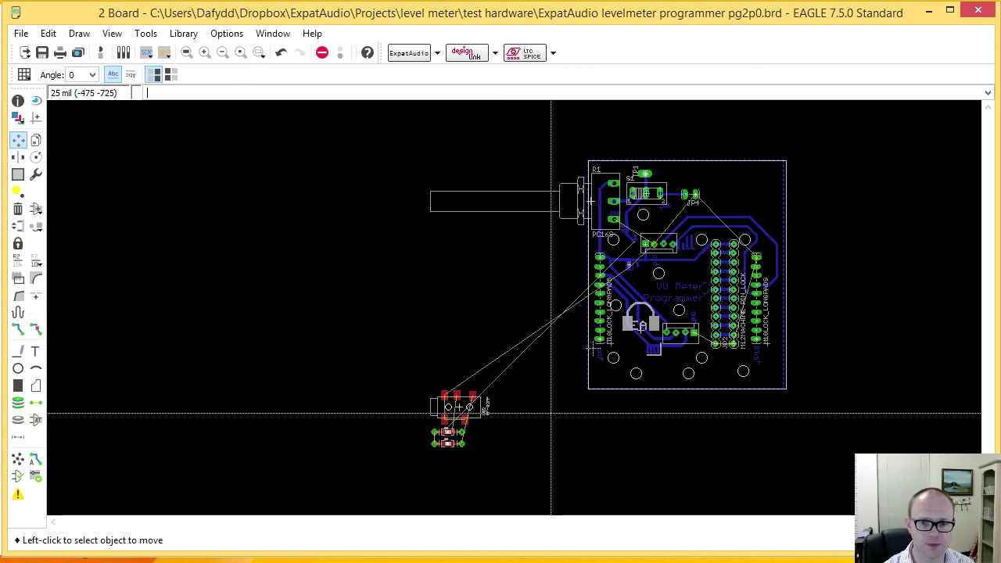
{"action": "left_click", "coordinate": [456, 408]}
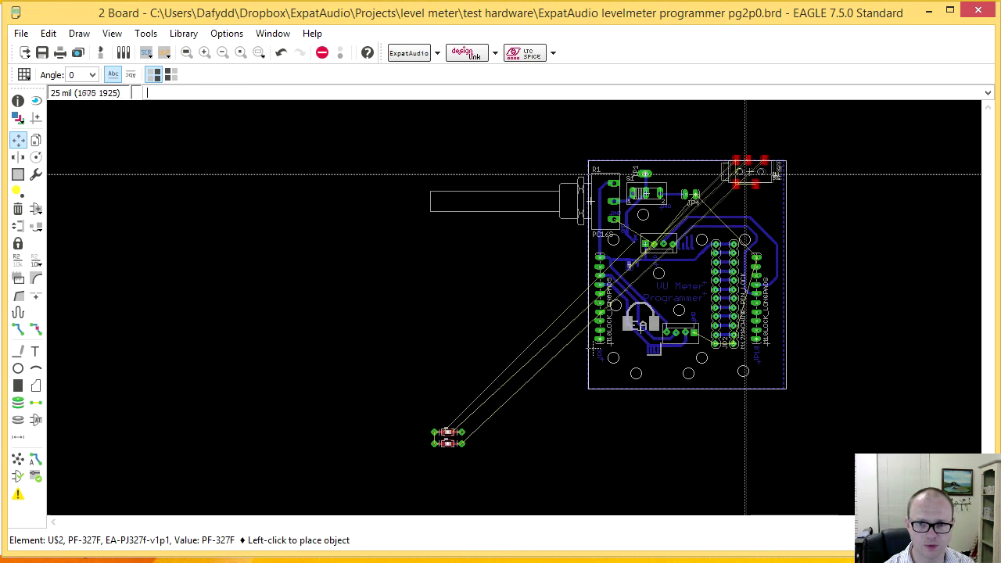
{"action": "left_click", "coordinate": [744, 181]}
- Move combo resistors R2 and R3 inside the board outline, stacked between TP1 and the PF-327F socket
{"action": "left_click", "coordinate": [452, 430]}
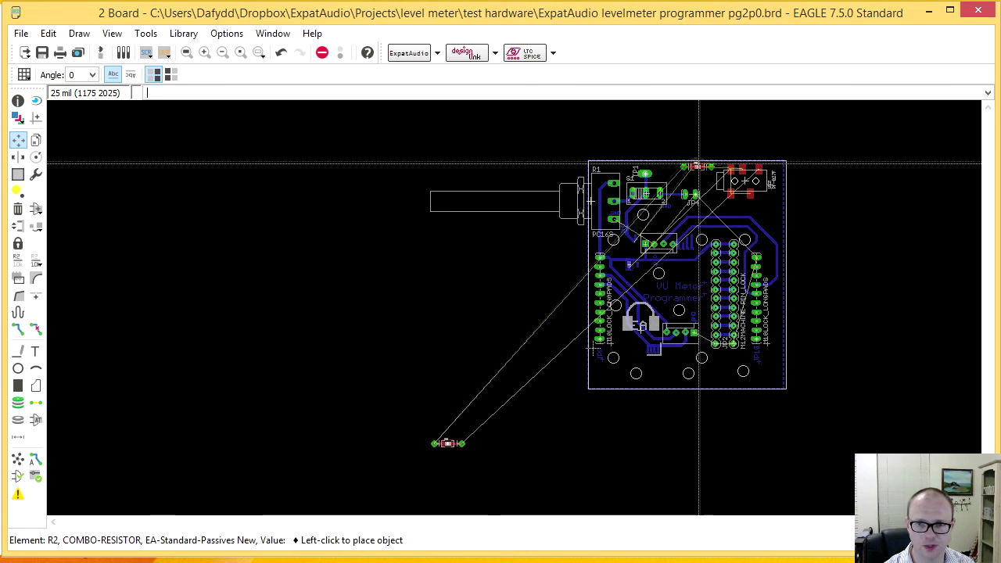
{"action": "left_click", "coordinate": [693, 171]}
{"action": "left_click", "coordinate": [445, 442]}
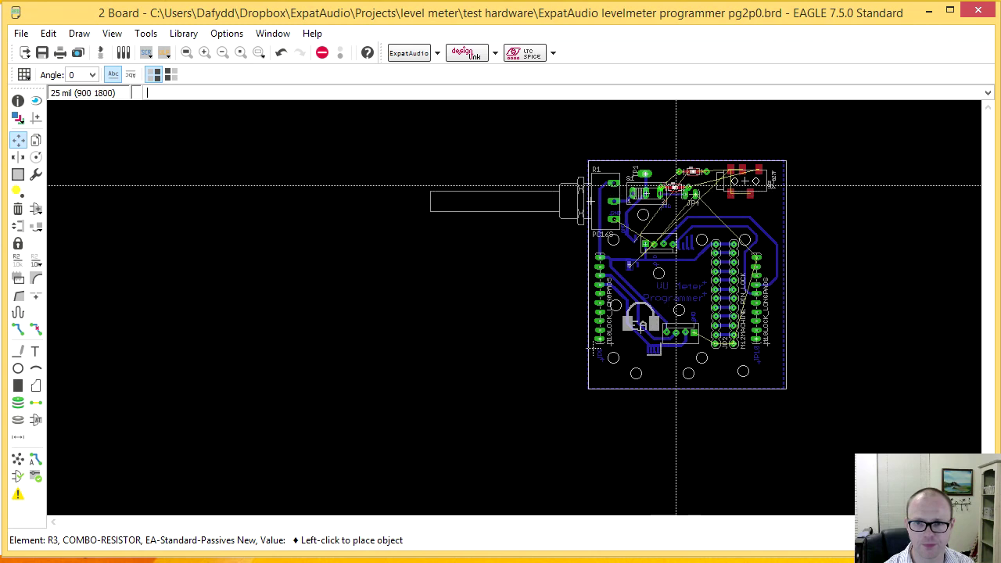
{"action": "left_click", "coordinate": [692, 182]}
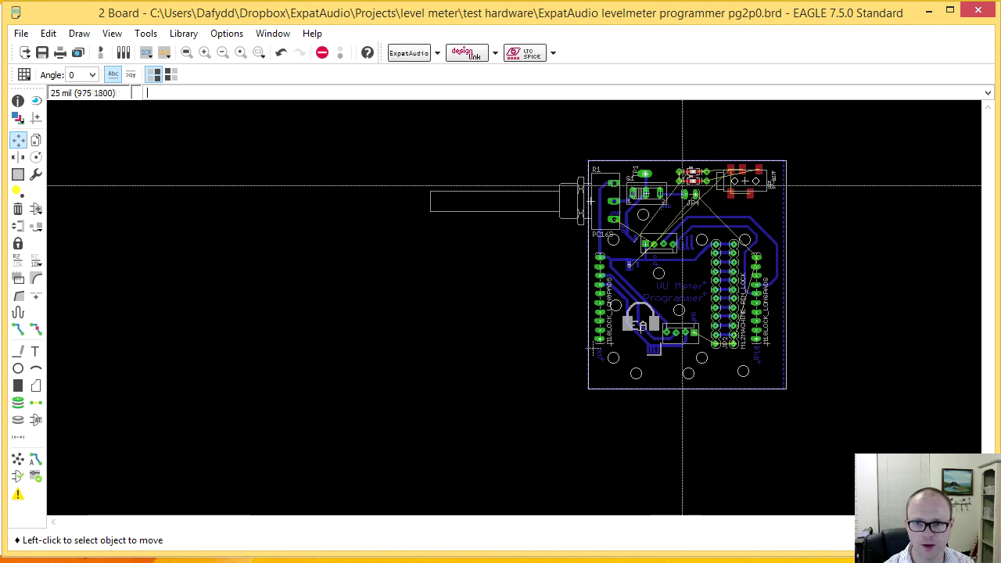
- Shift the PF-327F socket slightly closer to the board's right edge
{"action": "scroll", "coordinate": [504, 422], "scroll_direction": "up", "scroll_amount": 5}
{"action": "middle_click_drag", "start_coordinate": [504, 422], "coordinate": [529, 366]}
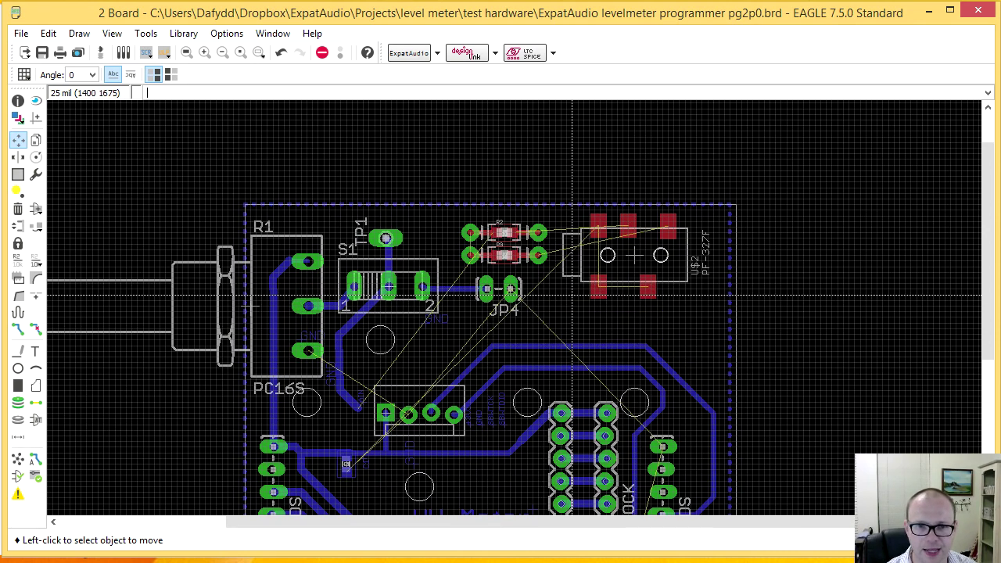
{"action": "scroll", "coordinate": [479, 247], "scroll_direction": "down", "scroll_amount": 1}
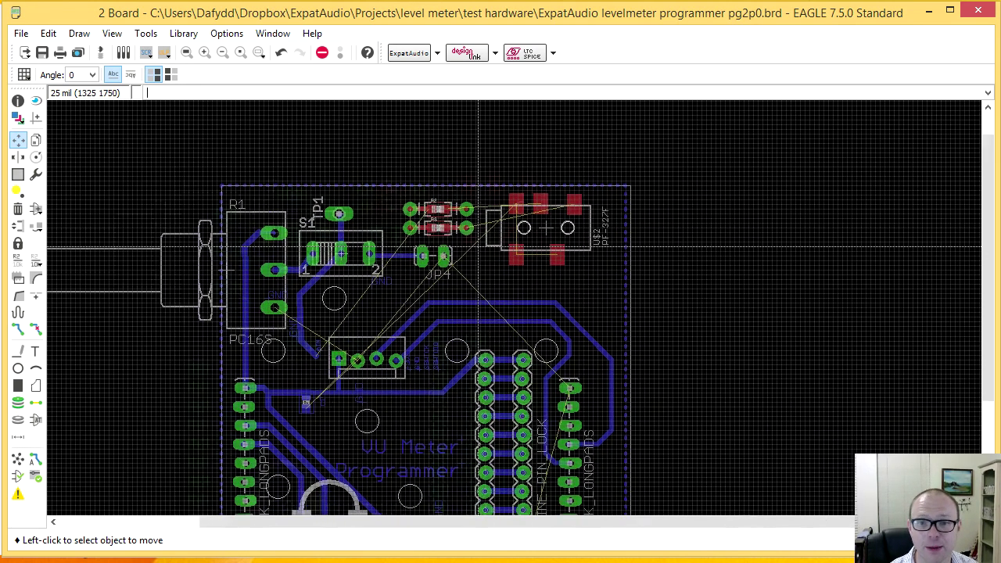
{"action": "middle_click_drag", "start_coordinate": [478, 247], "coordinate": [427, 220]}
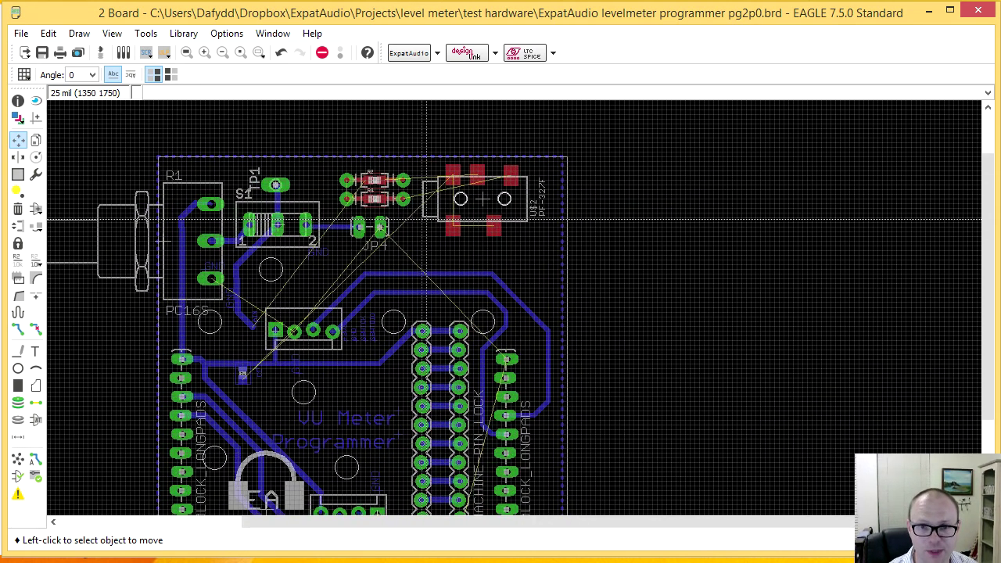
{"action": "left_click", "coordinate": [17, 141]}
{"action": "left_click", "coordinate": [475, 197]}
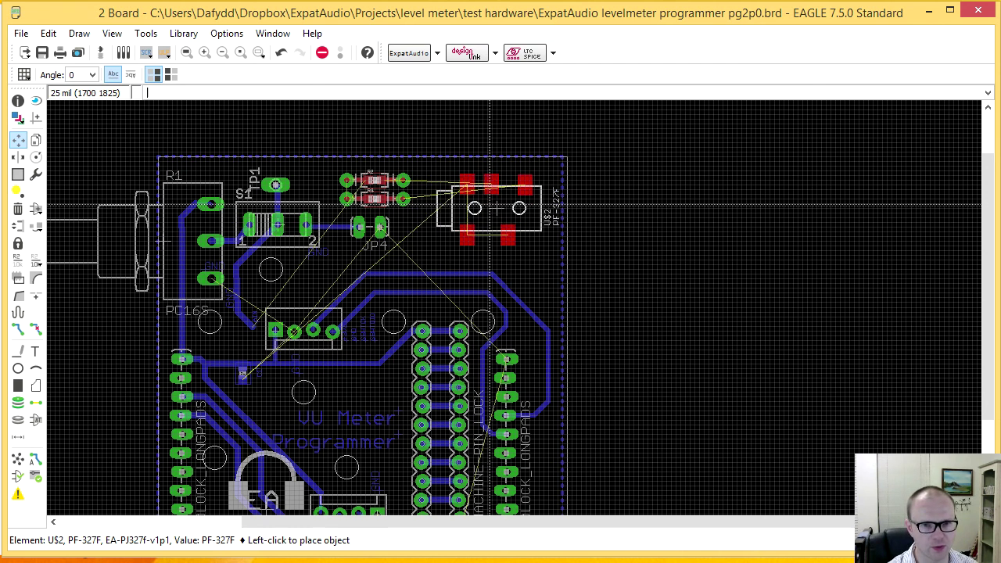
{"action": "left_click", "coordinate": [488, 200]}
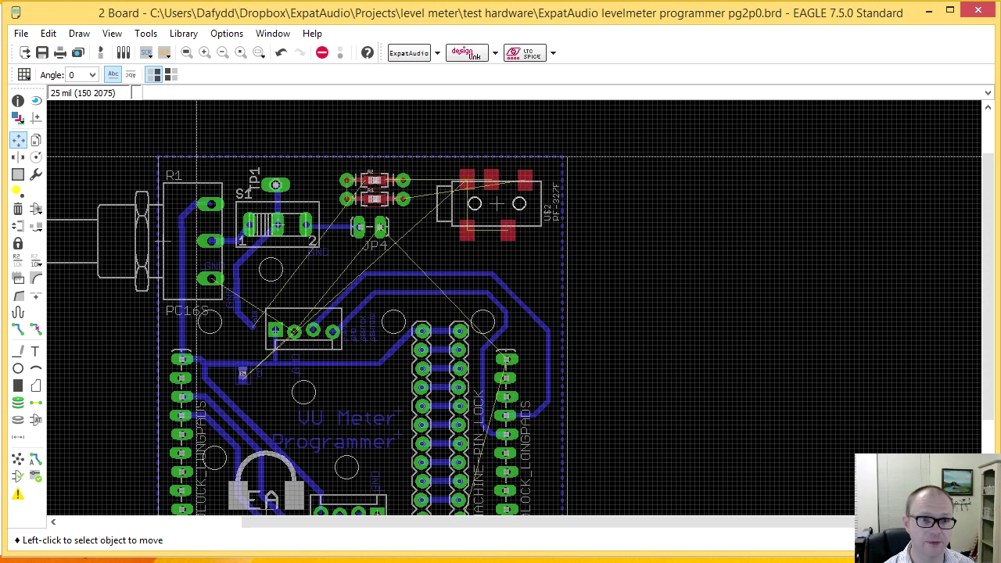
- Mirror the PF-327F socket to the bottom side and move it so its opening projects past the board's right edge
{"action": "left_click", "coordinate": [20, 160]}
{"action": "left_click", "coordinate": [494, 201]}
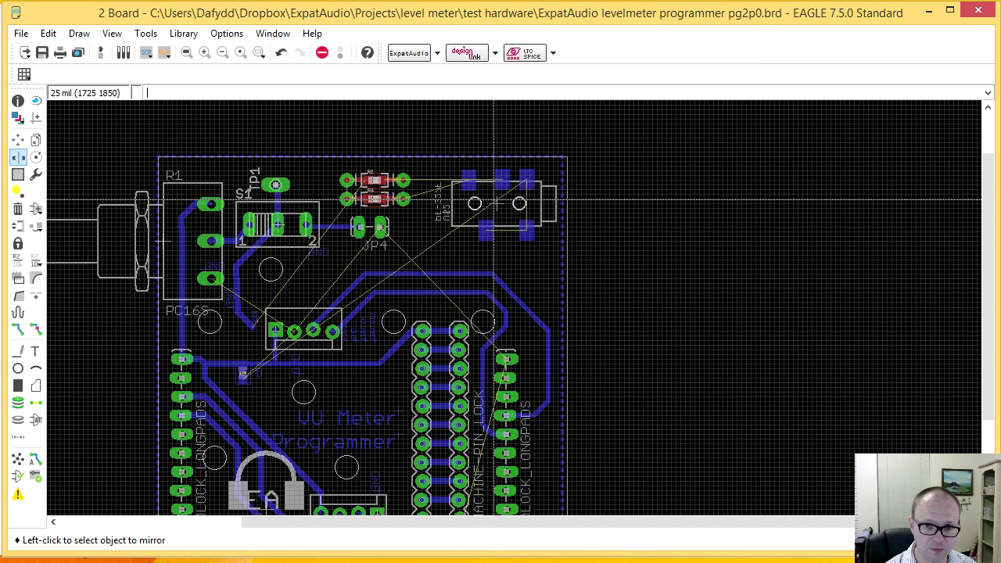
{"action": "left_click", "coordinate": [18, 139]}
{"action": "left_click", "coordinate": [500, 208]}
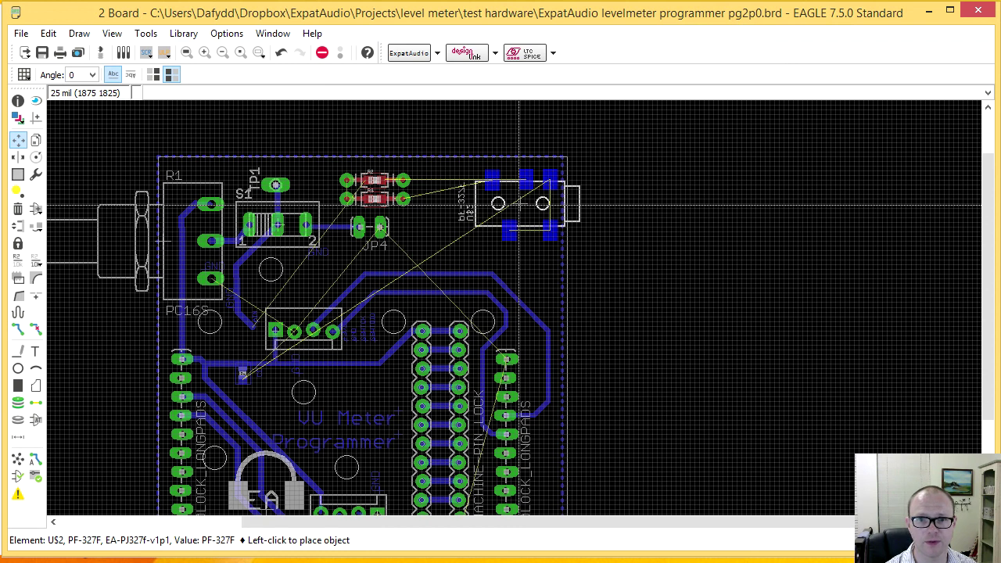
{"action": "left_click", "coordinate": [518, 206]}
- Lower the PF-327F socket along the right edge and move R2 and R3 closer to it, stacked above JP4
{"action": "left_click", "coordinate": [380, 186]}
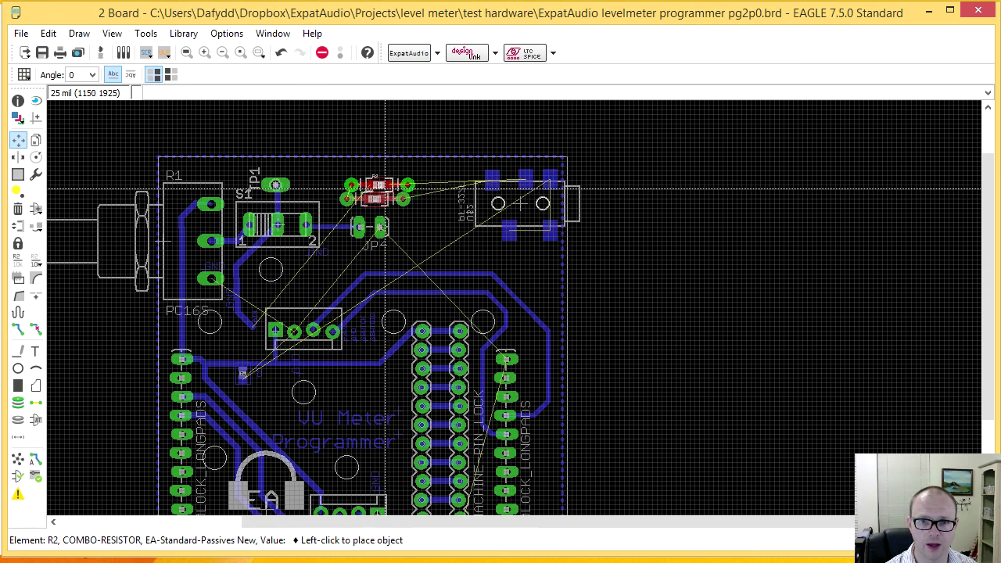
{"action": "left_click", "coordinate": [410, 174]}
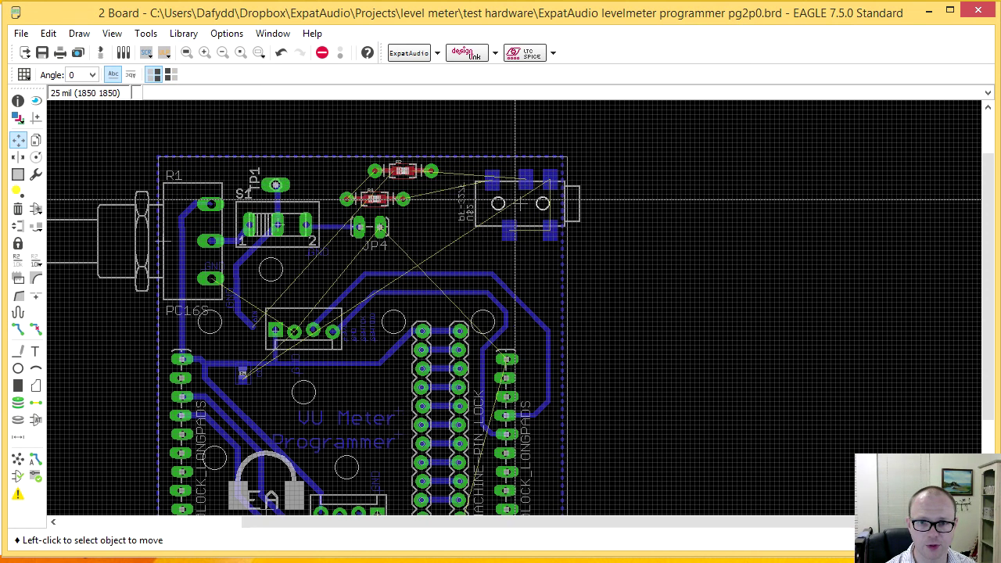
{"action": "left_click", "coordinate": [515, 200]}
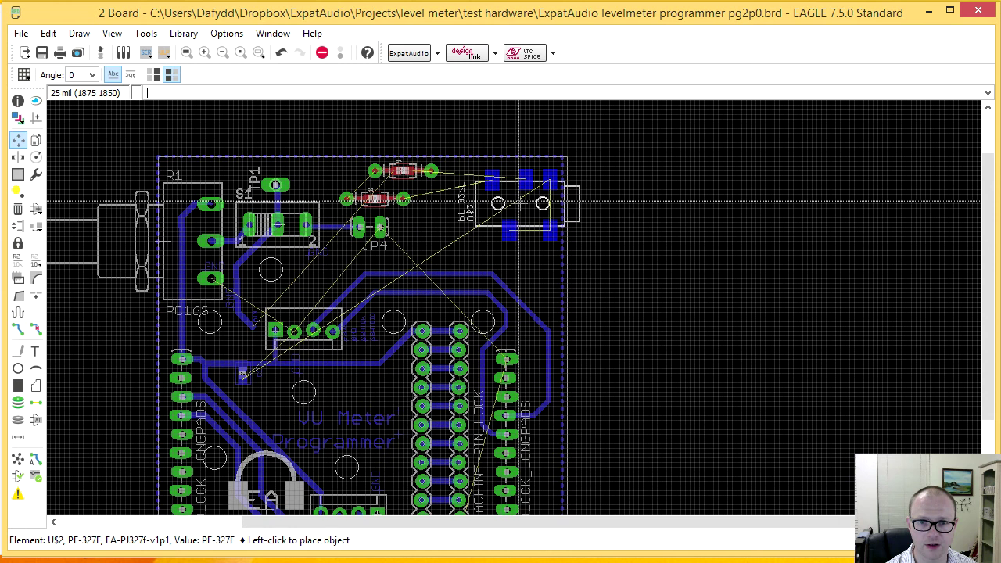
{"action": "left_click", "coordinate": [523, 226]}
{"action": "left_click", "coordinate": [375, 199]}
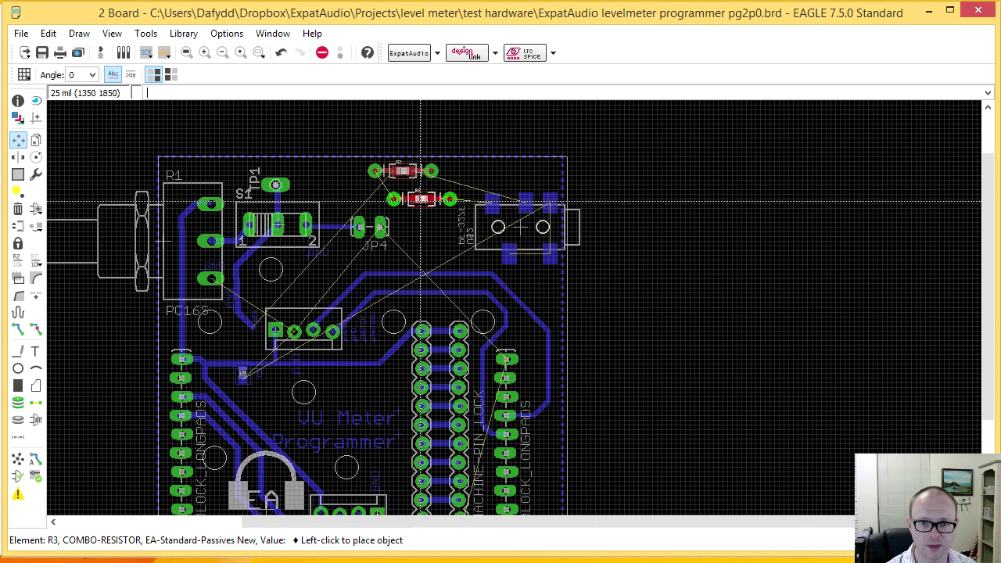
{"action": "left_click", "coordinate": [420, 201]}
{"action": "left_click", "coordinate": [403, 171]}
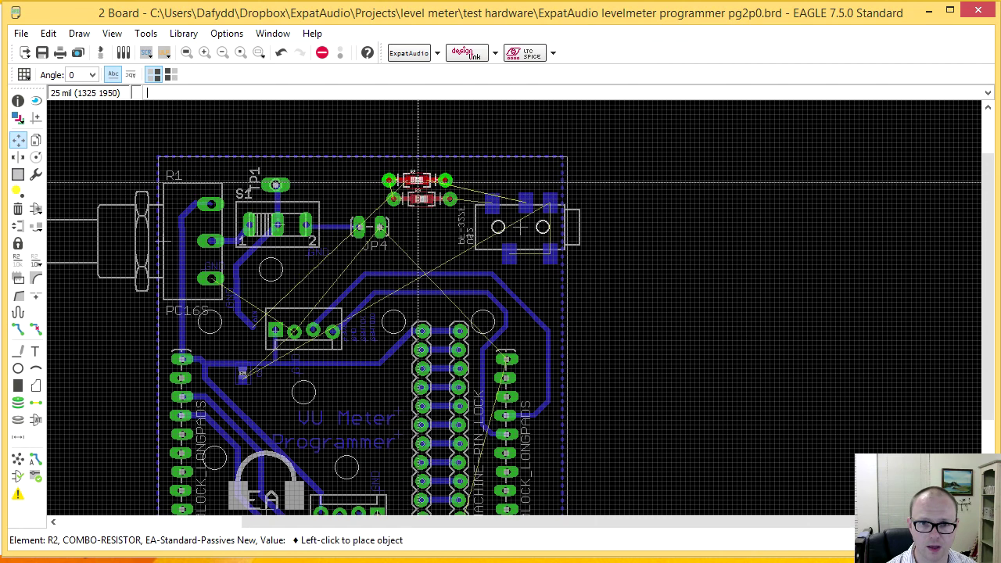
{"action": "left_click", "coordinate": [420, 180]}
- Route a 50 mil bottom-layer trace from the PF-327F socket's middle upper pad to R2's right pad
{"action": "scroll", "coordinate": [442, 192], "scroll_direction": "up", "scroll_amount": 7}
{"action": "middle_click_drag", "start_coordinate": [449, 199], "coordinate": [357, 276]}
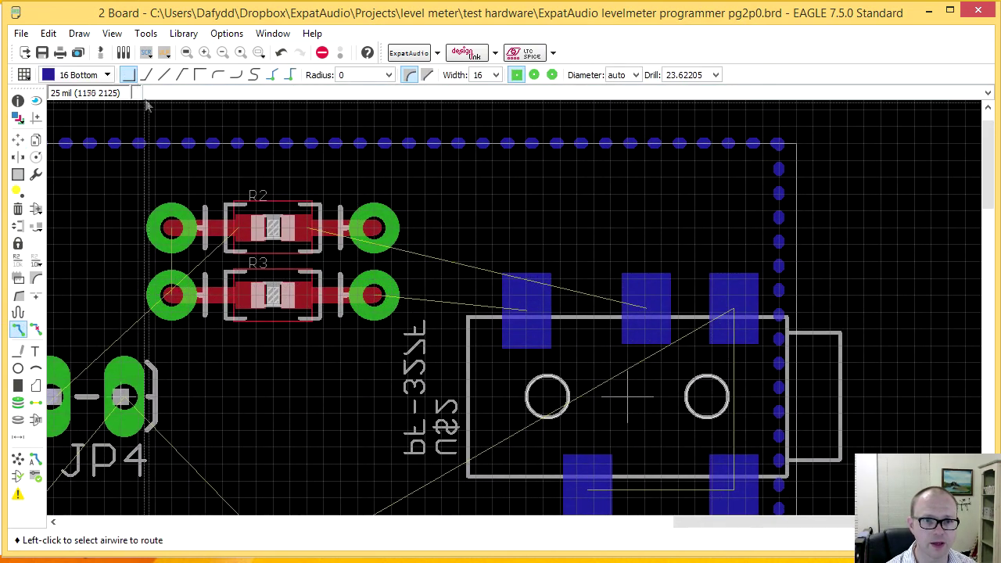
{"action": "left_click", "coordinate": [496, 75]}
{"action": "left_click", "coordinate": [476, 127]}
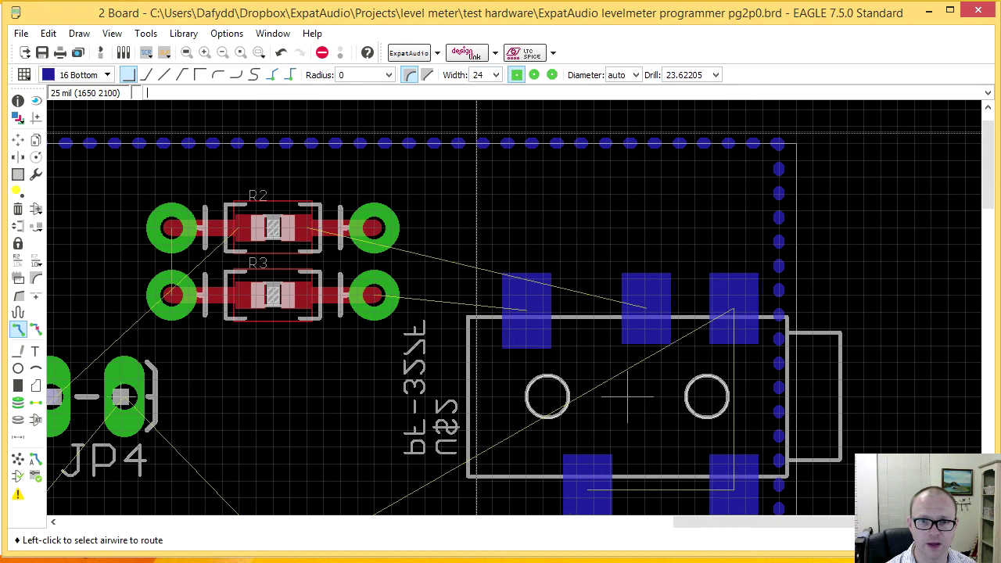
{"action": "left_click", "coordinate": [633, 304]}
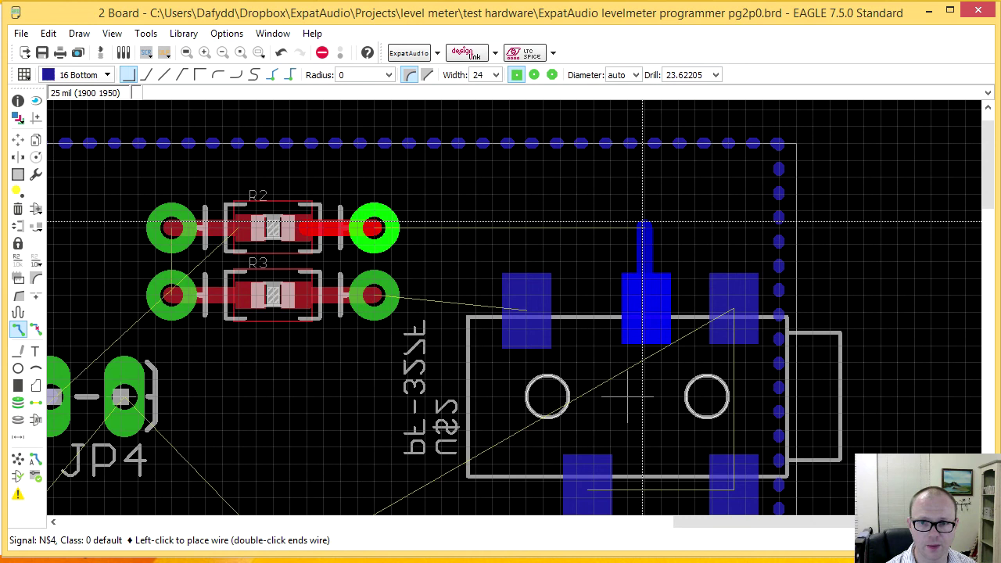
{"action": "left_click", "coordinate": [495, 75]}
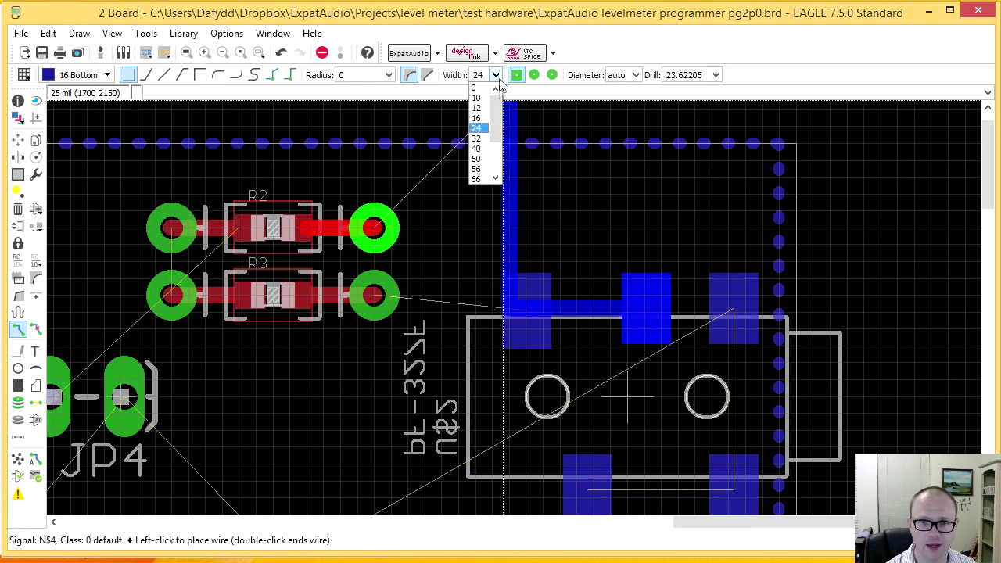
{"action": "left_click", "coordinate": [477, 149]}
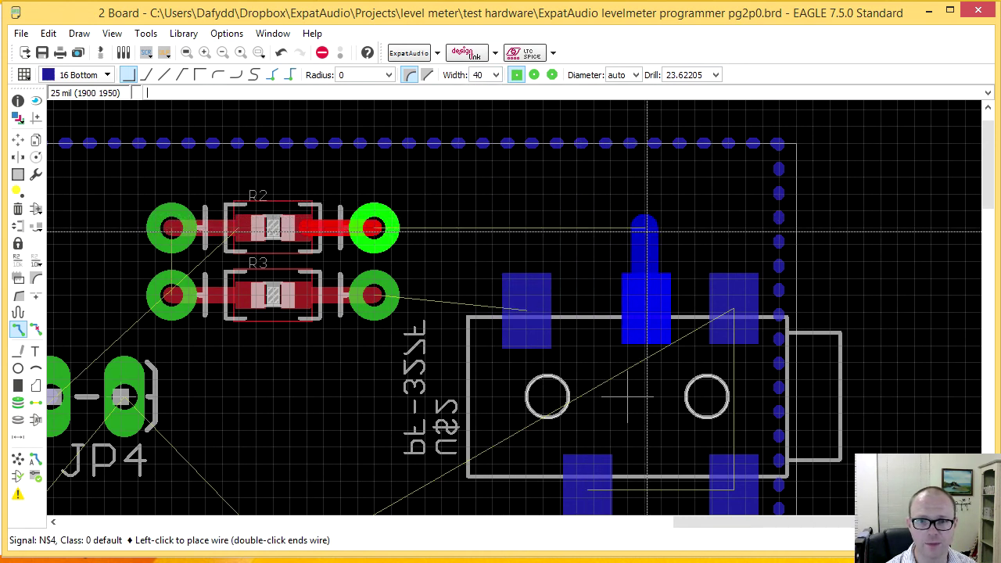
{"action": "left_click", "coordinate": [496, 75]}
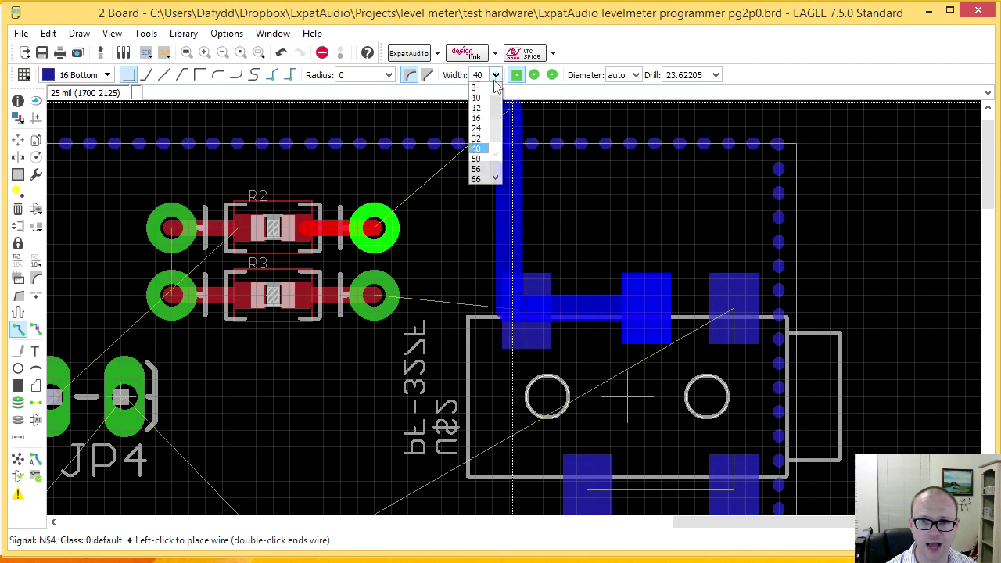
{"action": "left_click", "coordinate": [477, 159]}
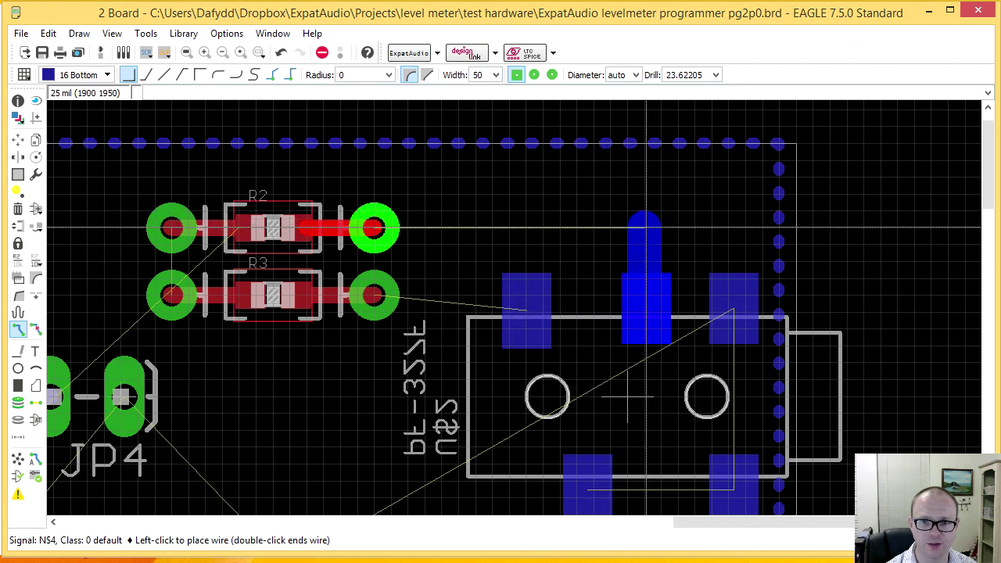
{"action": "left_click", "coordinate": [377, 227]}
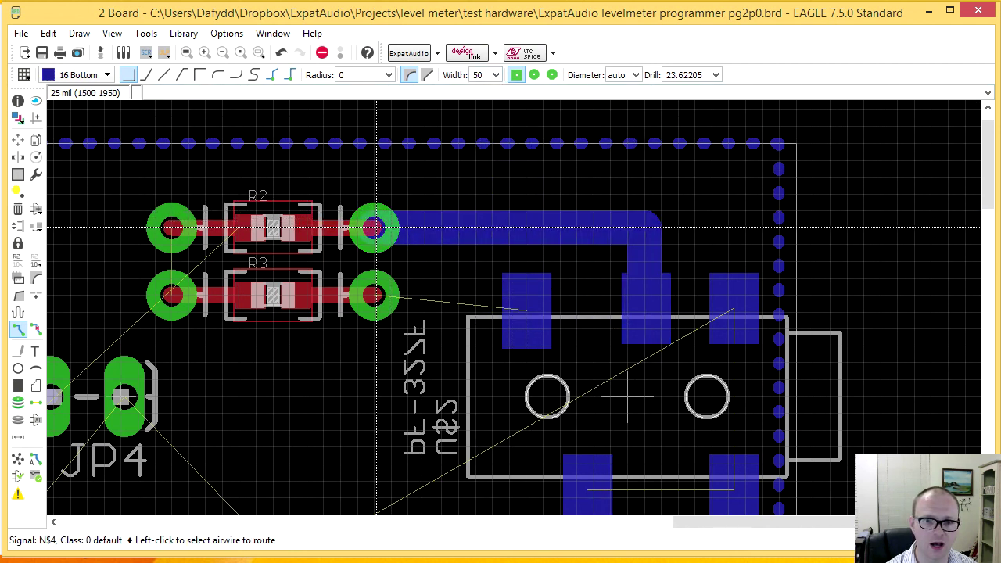
- Route 50 mil bottom-layer traces from R3's right pad to the nearest socket pad and between the left pads of R2 and R3
{"action": "left_click", "coordinate": [377, 296]}
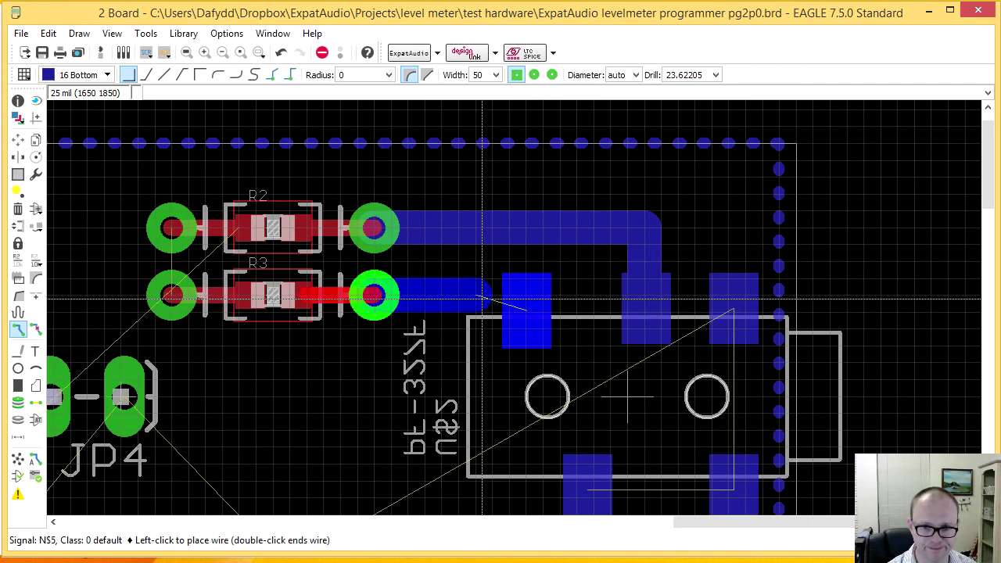
{"action": "left_click", "coordinate": [531, 301]}
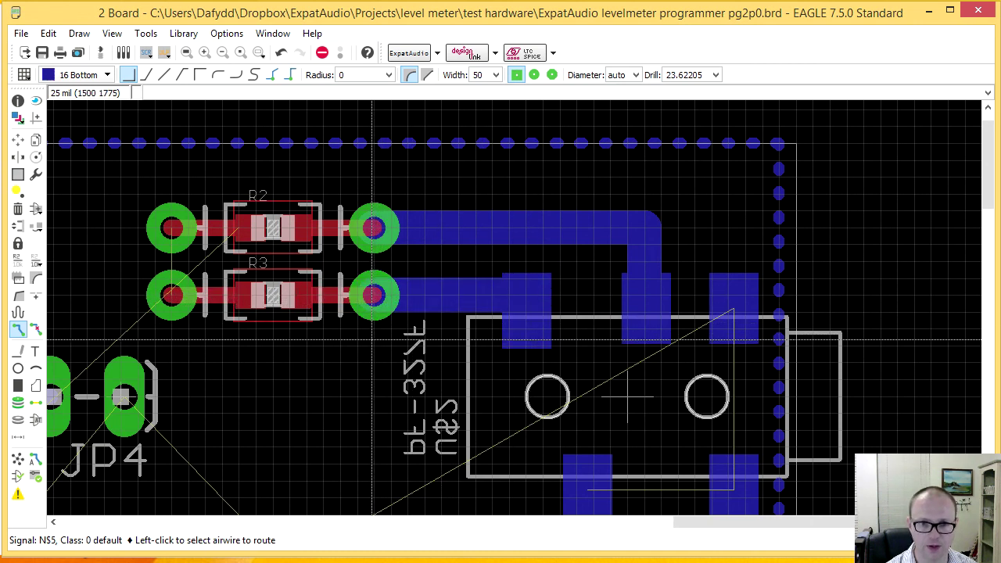
{"action": "left_click", "coordinate": [165, 230]}
{"action": "left_click", "coordinate": [171, 295]}
{"action": "middle_click_drag", "start_coordinate": [125, 283], "coordinate": [444, 225]}
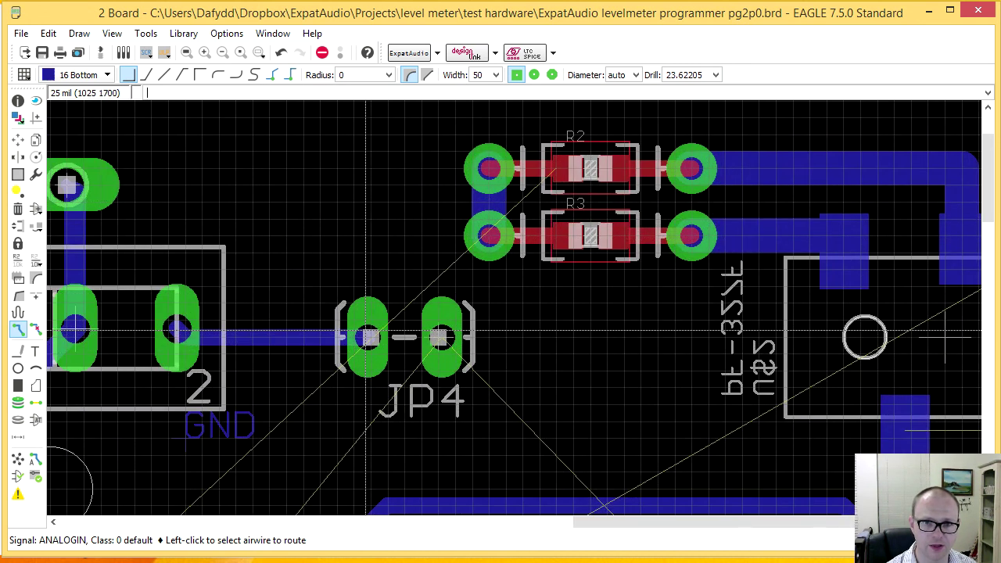
{"action": "left_click", "coordinate": [366, 337]}
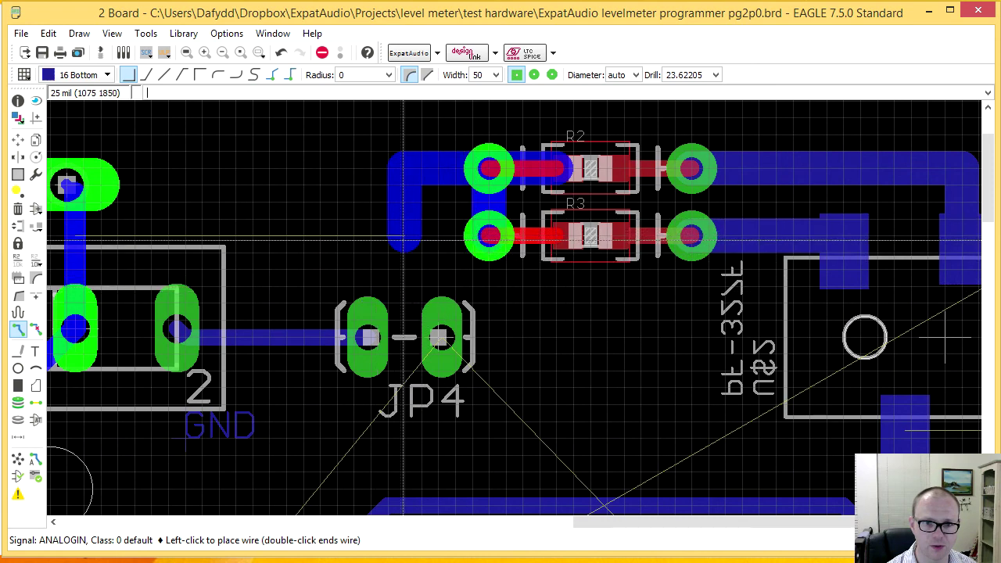
{"action": "scroll", "coordinate": [414, 223], "scroll_direction": "down", "scroll_amount": 3}
{"action": "middle_click_drag", "start_coordinate": [373, 211], "coordinate": [458, 211]}
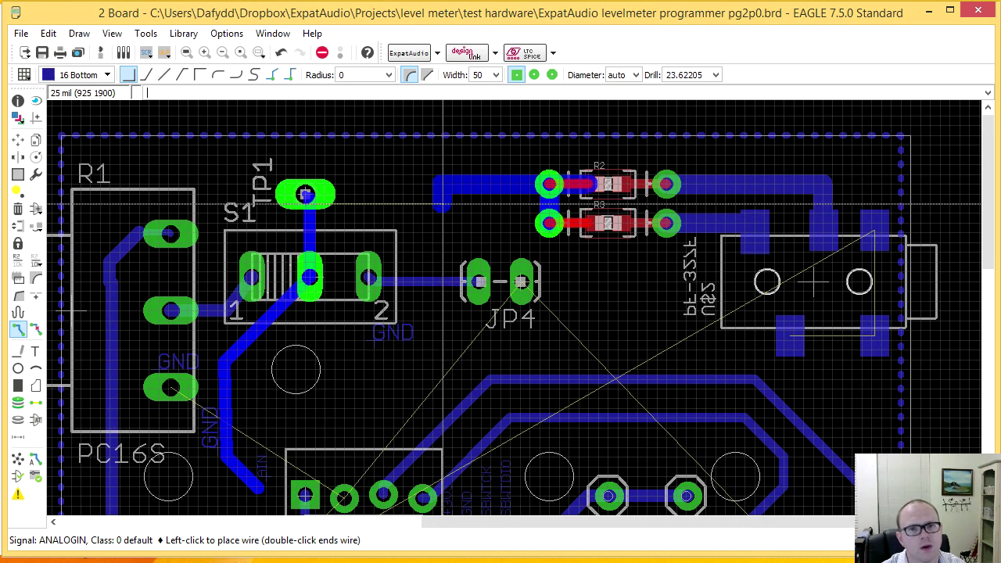
{"action": "key", "text": "Escape"}
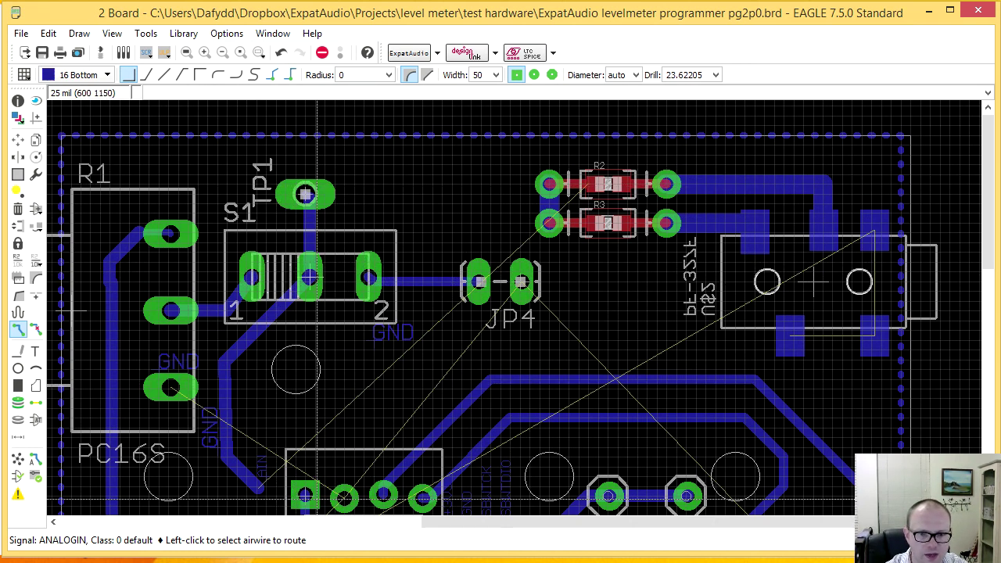
- Switch to the pg2p0 schematic and delete the net running from below the R2 and R3 junction to ANALOGIN
{"action": "key", "text": "alt+1"}
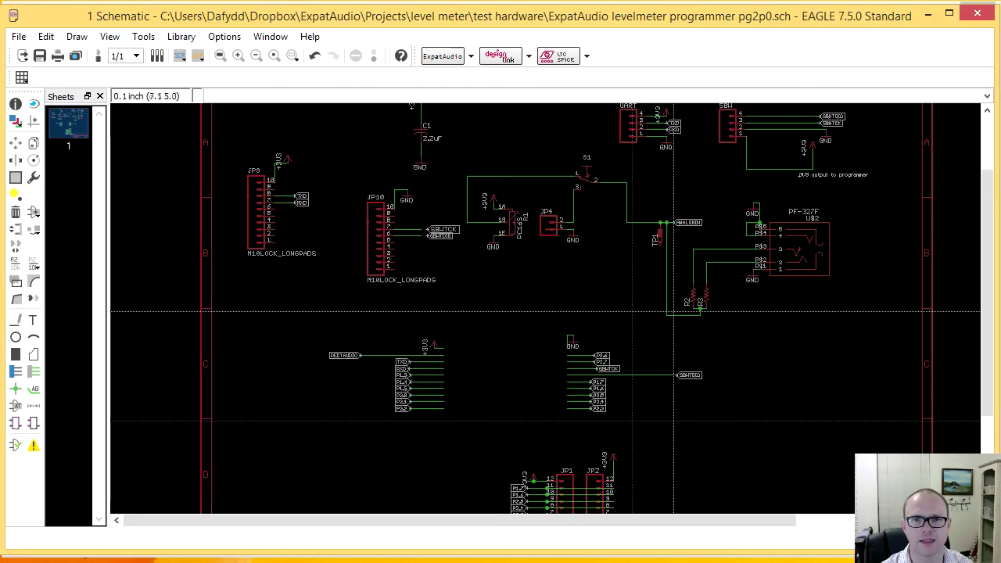
{"action": "scroll", "coordinate": [620, 322], "scroll_direction": "down", "scroll_amount": 1}
{"action": "scroll", "coordinate": [619, 322], "scroll_direction": "up", "scroll_amount": 5}
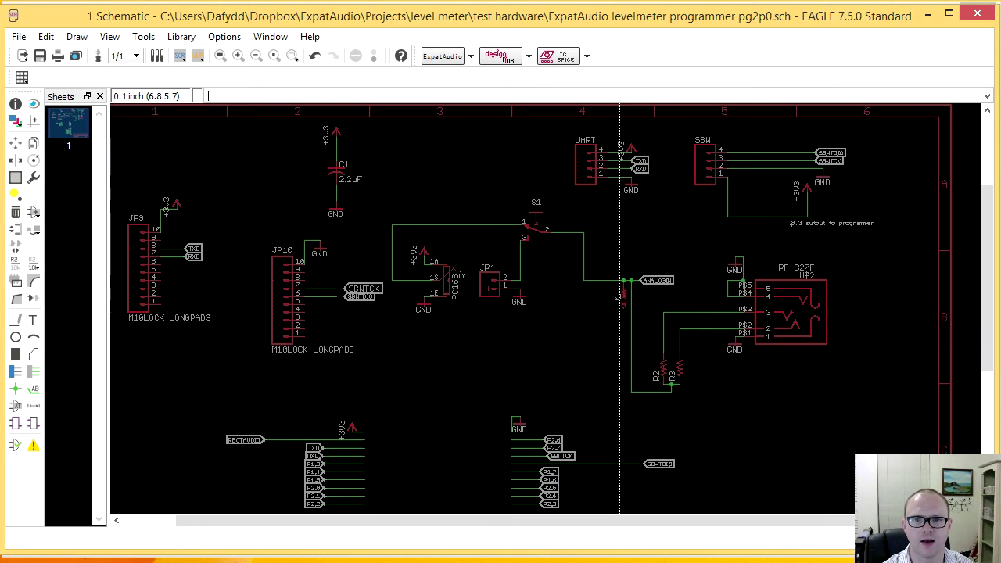
{"action": "middle_click_drag", "start_coordinate": [622, 328], "coordinate": [644, 304]}
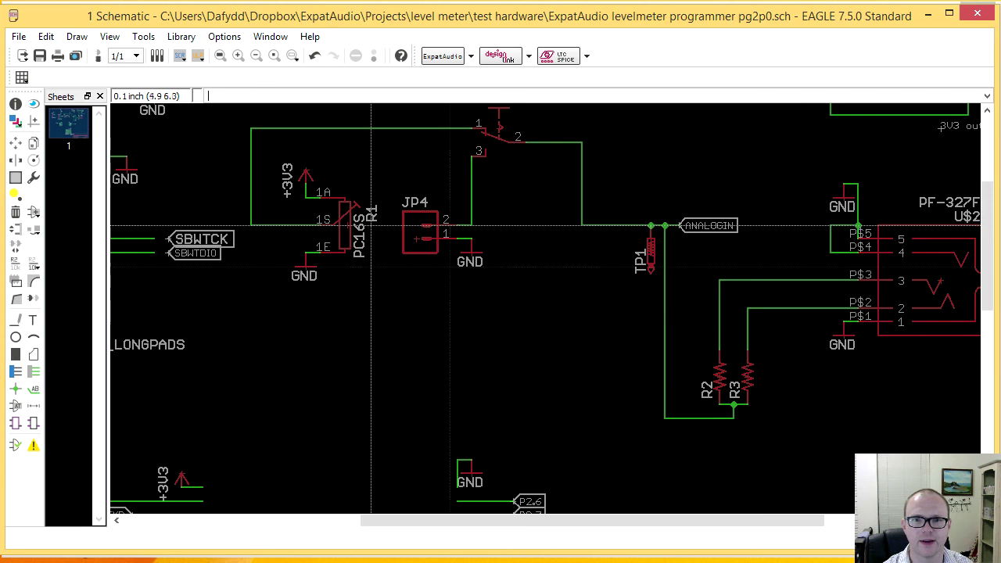
{"action": "left_click", "coordinate": [16, 213]}
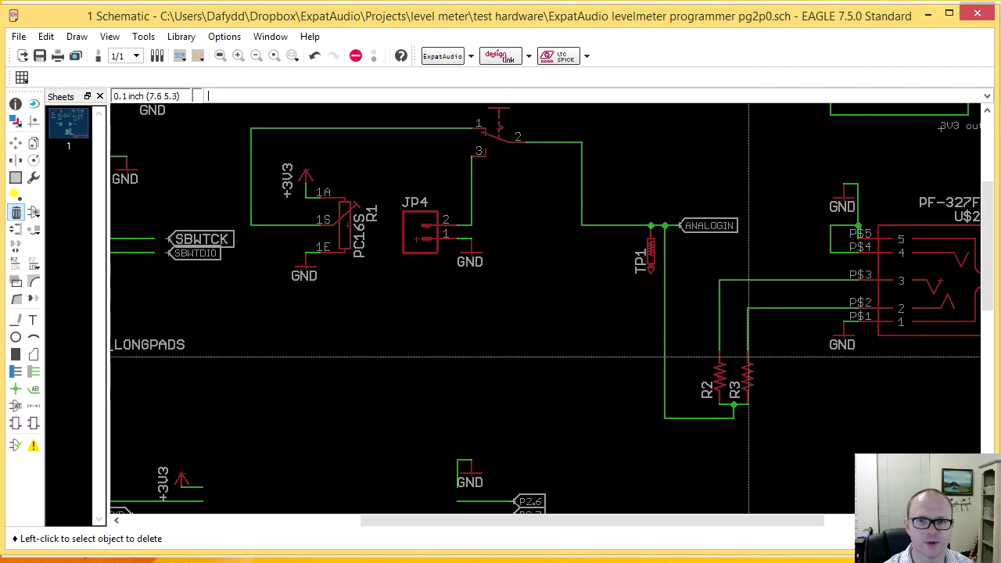
{"action": "left_click", "coordinate": [665, 418]}
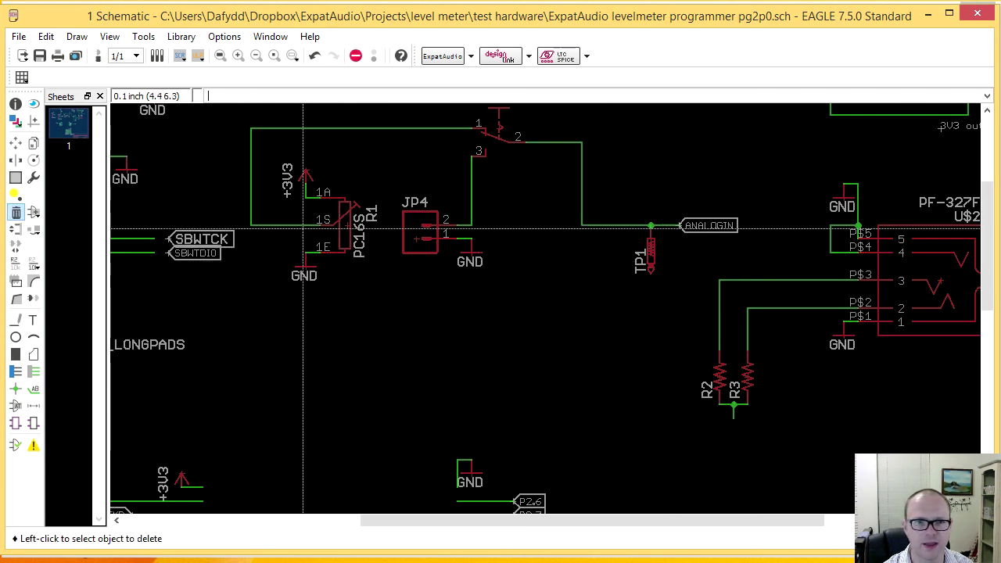
- Draw a net from the R2 and R3 junction to the net at JP4 pin 2, keeping N$3 as the merged name
{"action": "left_click", "coordinate": [34, 373]}
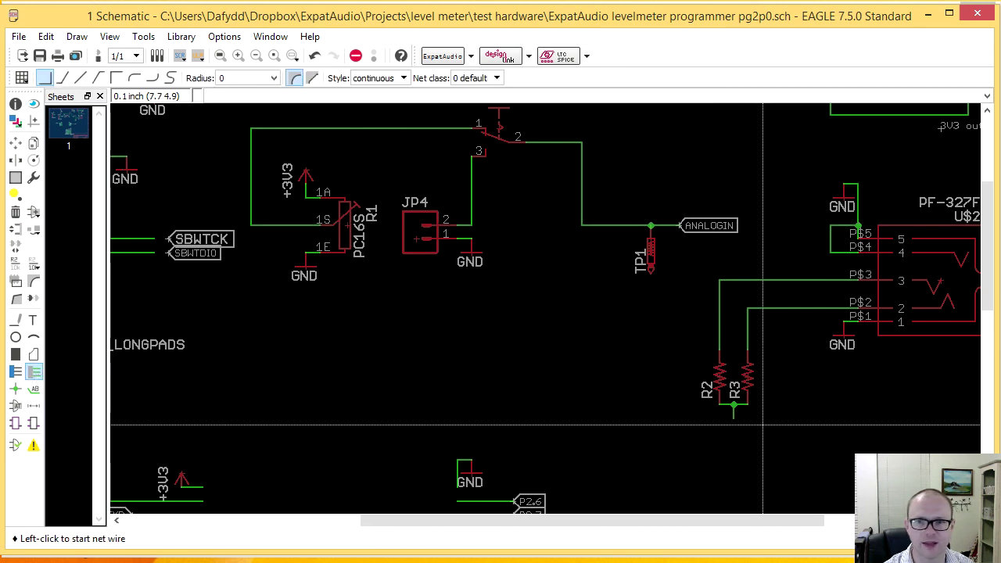
{"action": "left_click", "coordinate": [733, 419]}
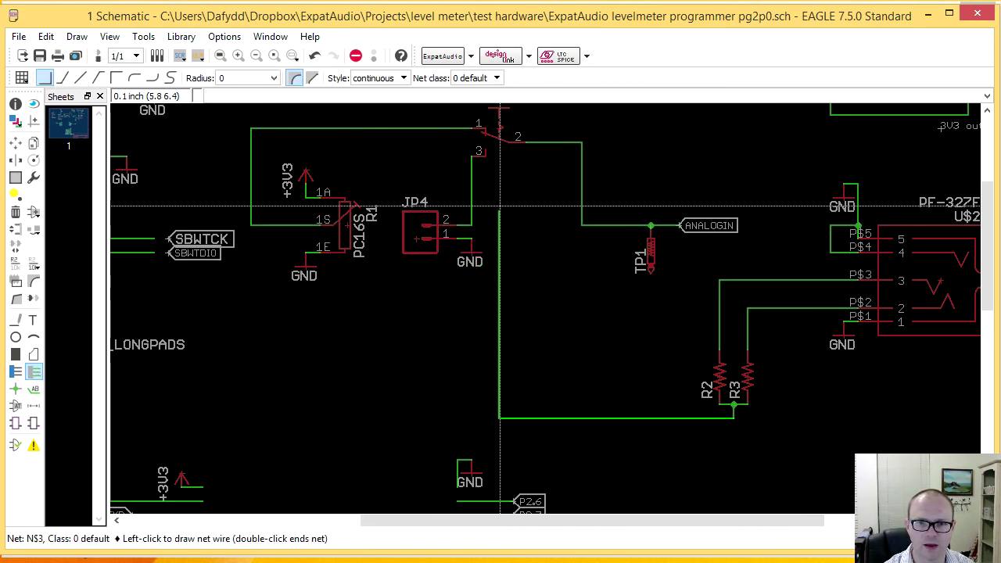
{"action": "left_click", "coordinate": [473, 211]}
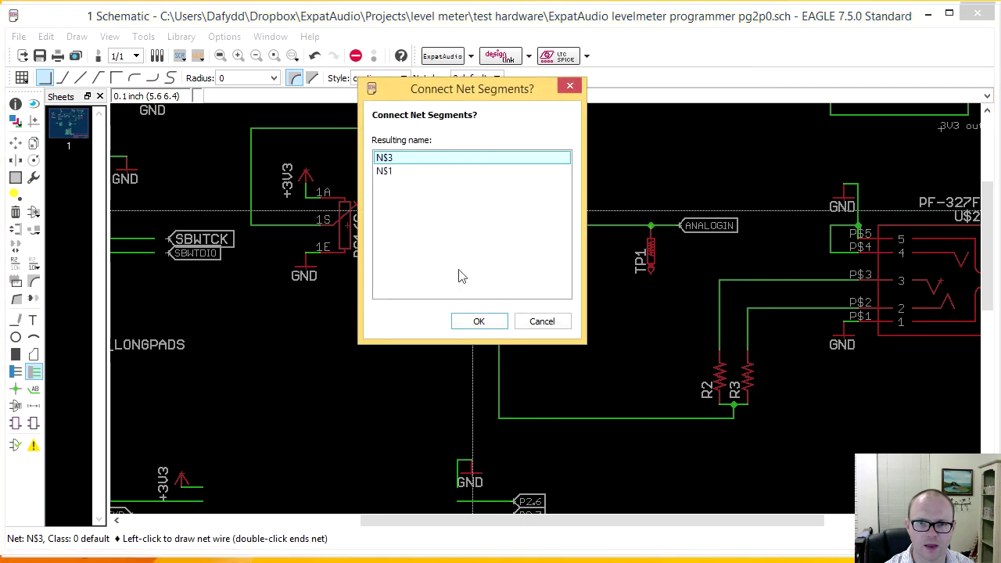
{"action": "left_click", "coordinate": [478, 322]}
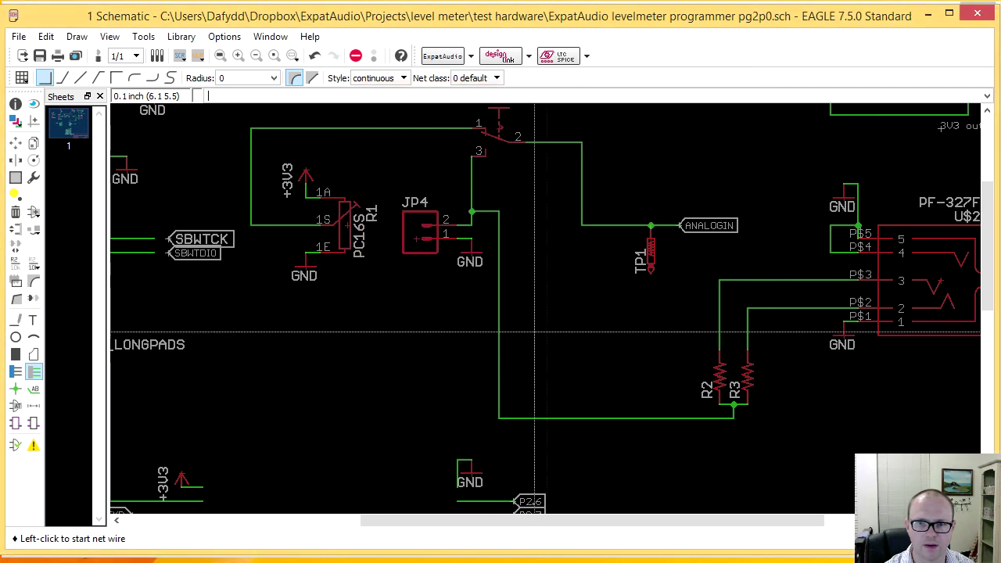
- Inspect the properties of the net segment between TP1 and the ANALOGIN label
{"action": "left_click", "coordinate": [15, 104]}
{"action": "left_click", "coordinate": [667, 226]}
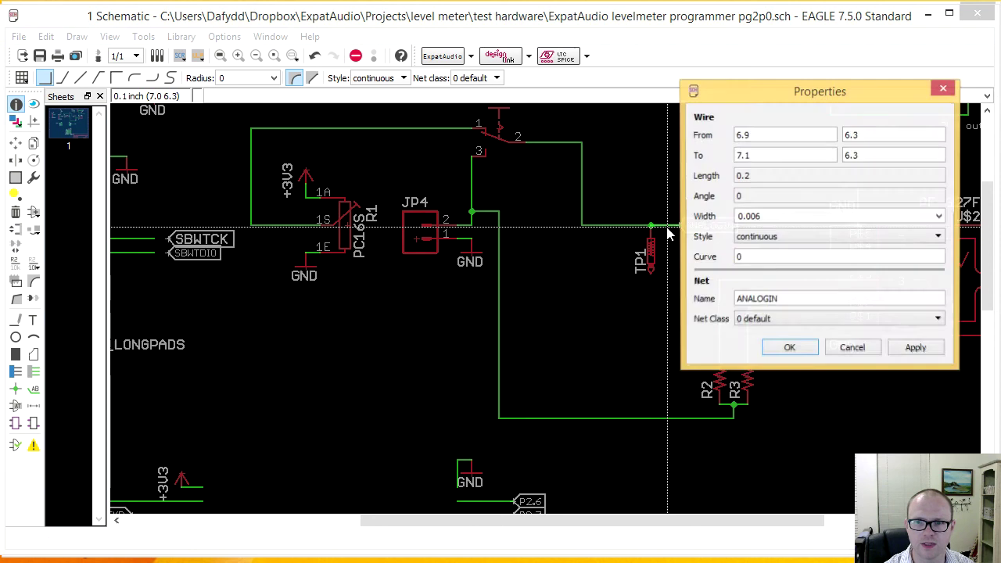
{"action": "left_click", "coordinate": [852, 348]}
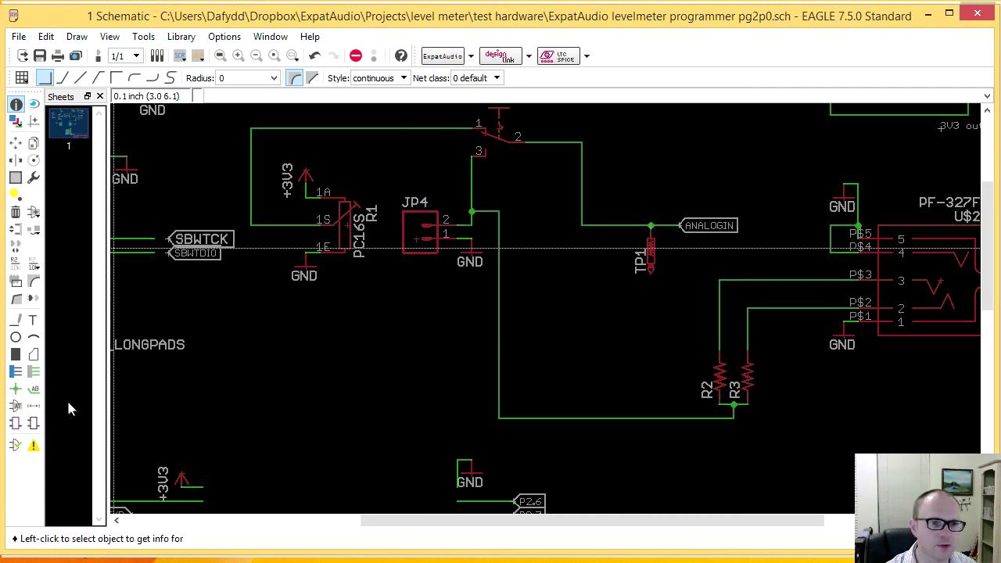
- Set the values of R2 and R3 to 32 each
{"action": "left_click", "coordinate": [34, 270]}
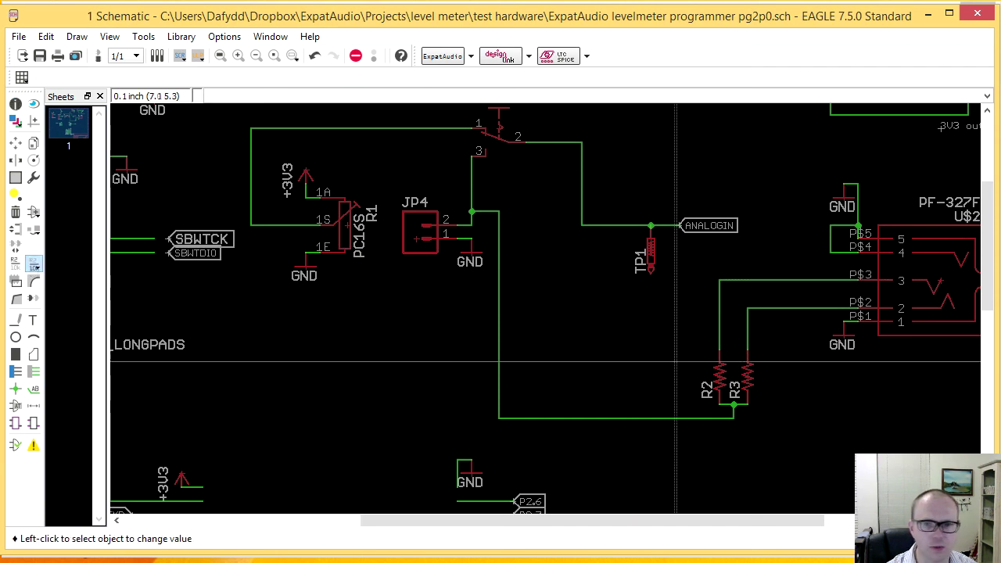
{"action": "left_click", "coordinate": [714, 375]}
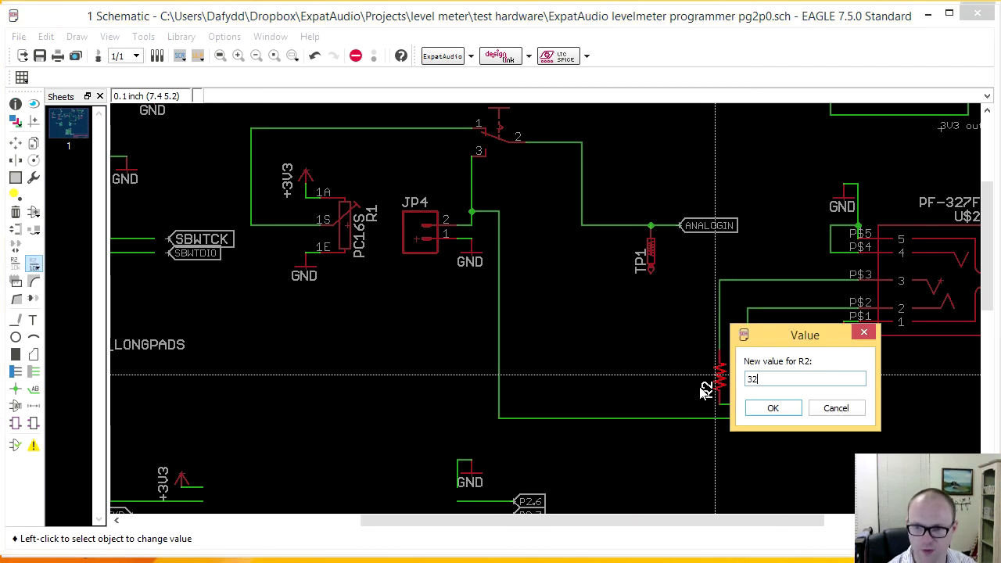
{"action": "left_click", "coordinate": [773, 409]}
{"action": "left_click", "coordinate": [753, 377]}
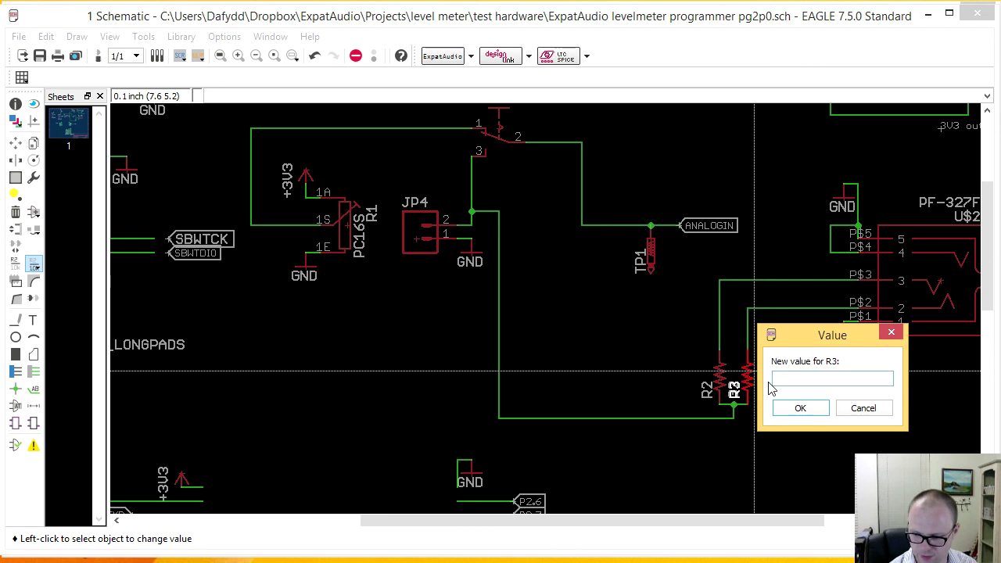
{"action": "type", "text": "32"}
{"action": "left_click", "coordinate": [801, 409]}
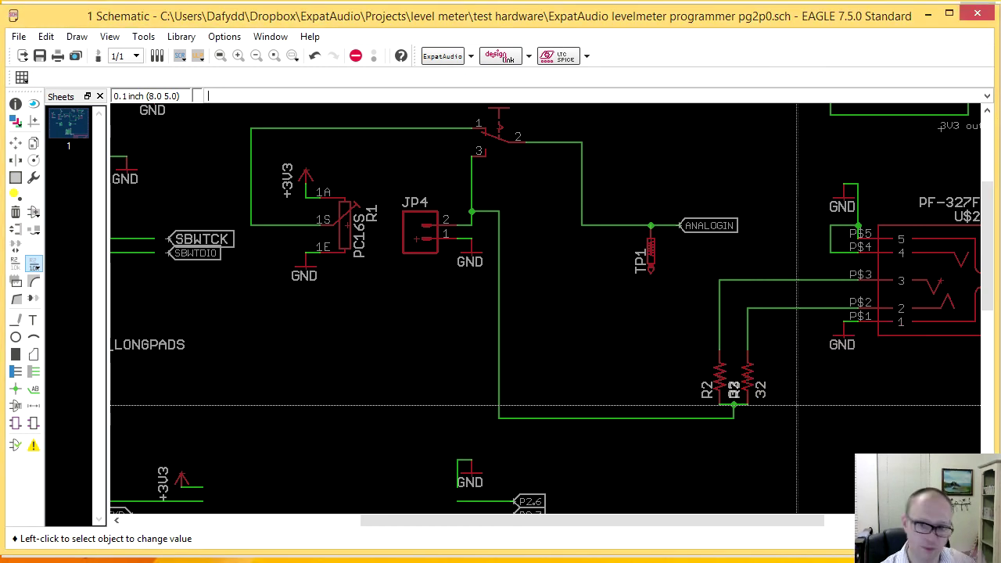
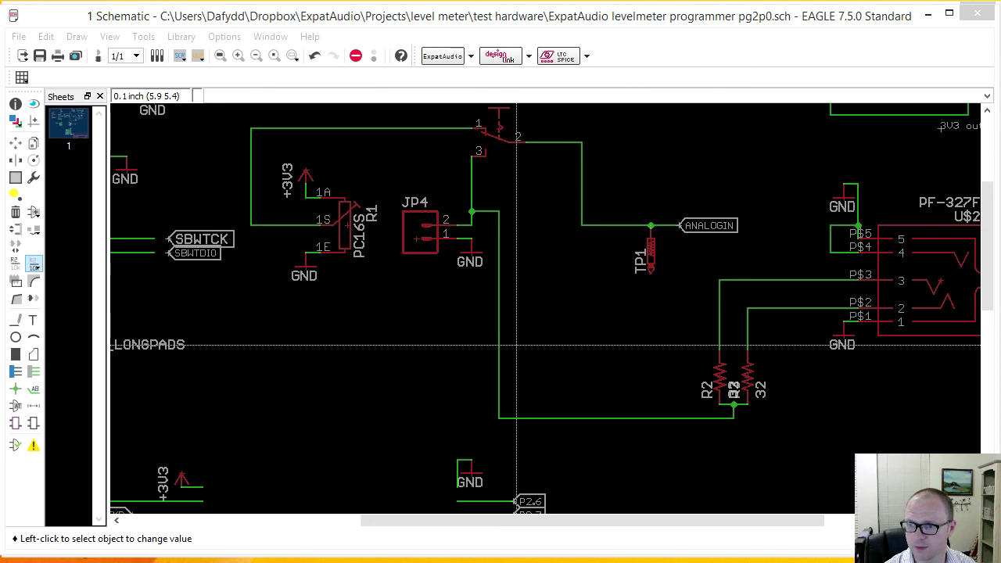
- Switch to the board, route a 50 mil bottom-layer trace from R3's left pad to JP4's left pad, and recompute the ratsnest
{"action": "middle_click_drag", "start_coordinate": [385, 356], "coordinate": [446, 303]}
{"action": "scroll", "coordinate": [486, 308], "scroll_direction": "down", "scroll_amount": 3}
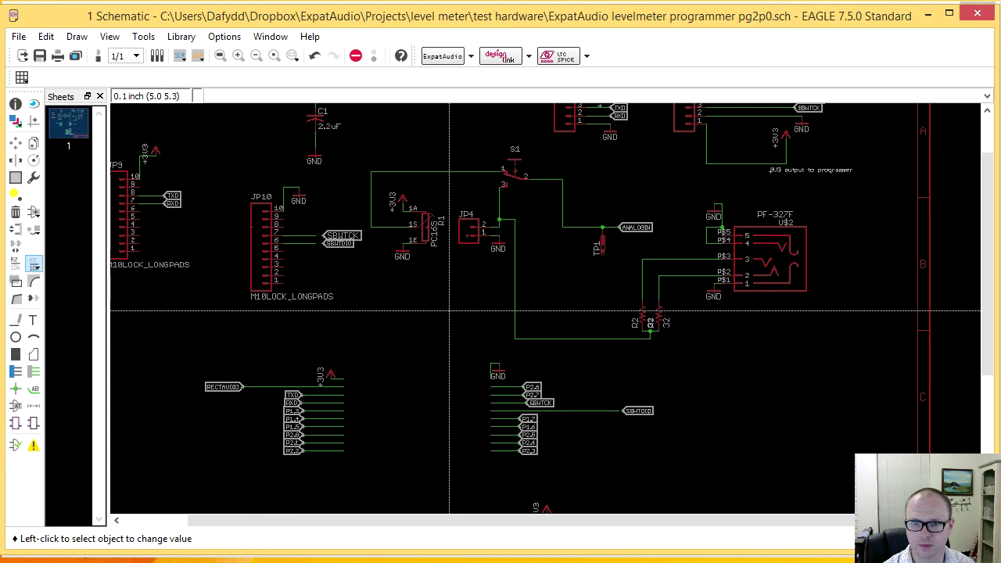
{"action": "scroll", "coordinate": [509, 315], "scroll_direction": "down", "scroll_amount": 1}
{"action": "middle_click_drag", "start_coordinate": [543, 292], "coordinate": [593, 276]}
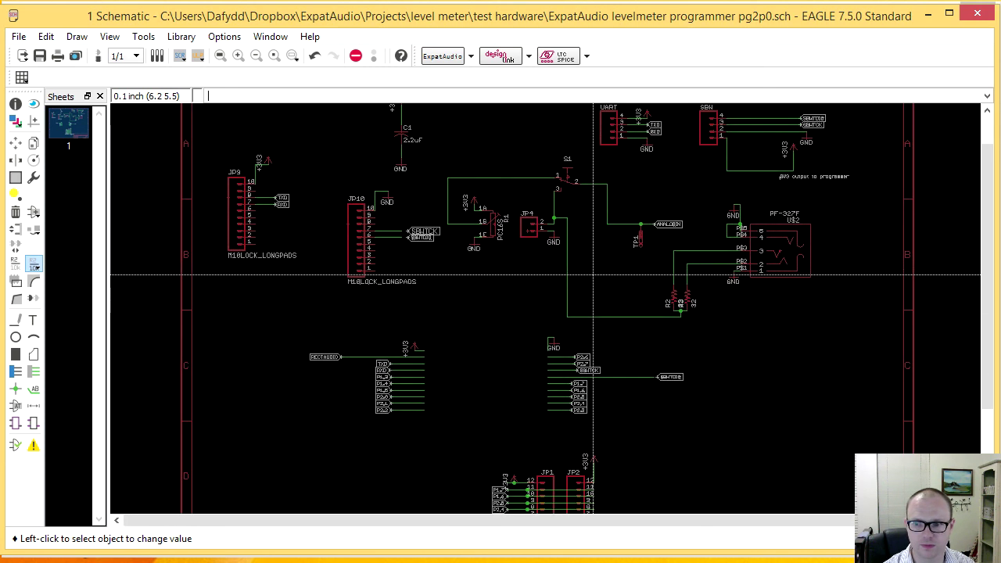
{"action": "left_click", "coordinate": [542, 501]}
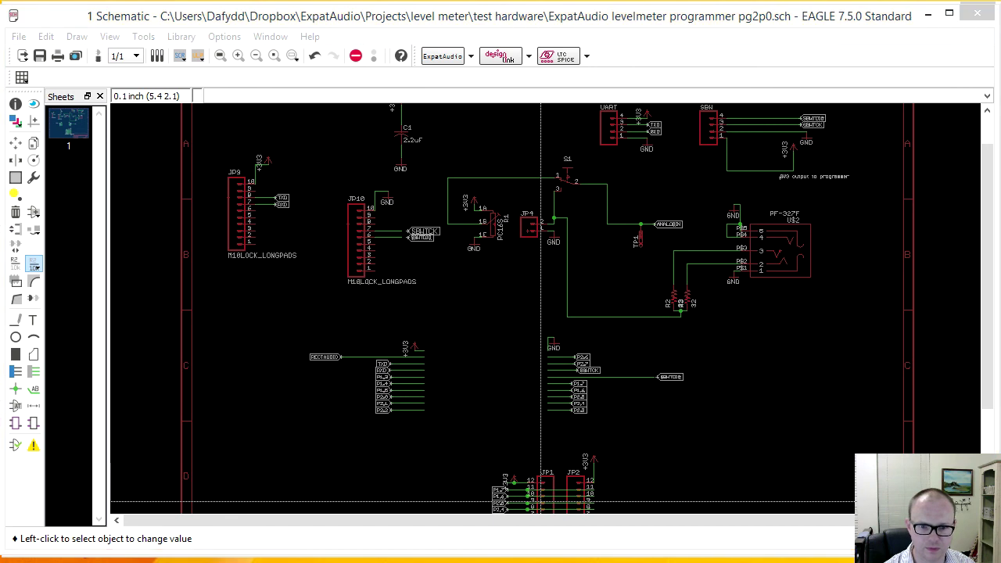
{"action": "left_click", "coordinate": [315, 493]}
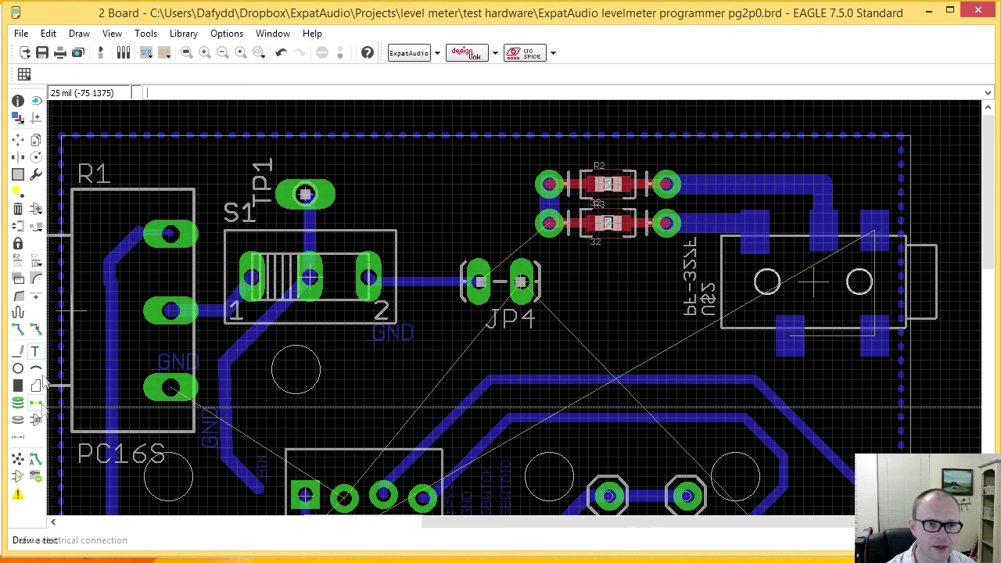
{"action": "left_click", "coordinate": [18, 329]}
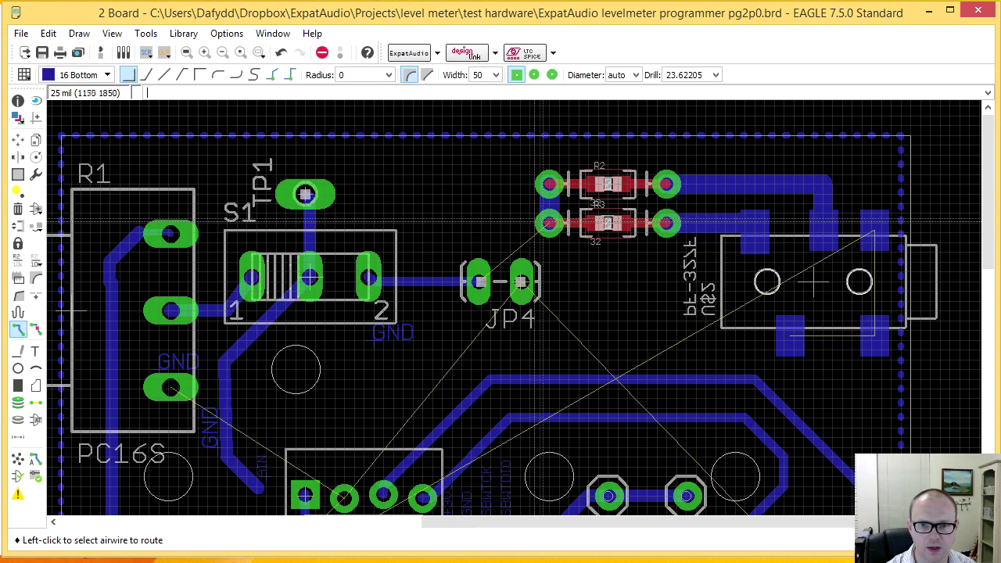
{"action": "left_click", "coordinate": [547, 228]}
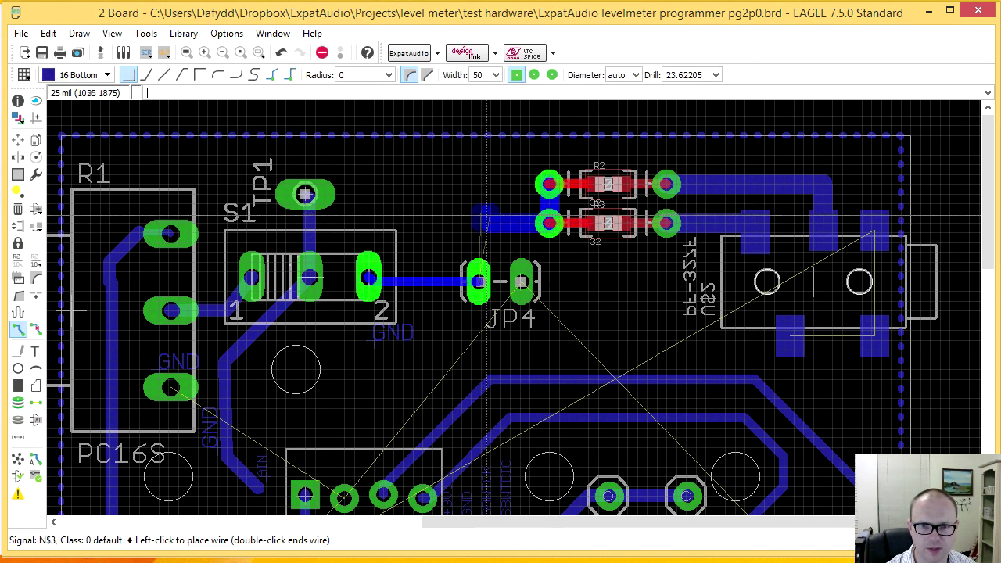
{"action": "left_click", "coordinate": [479, 281]}
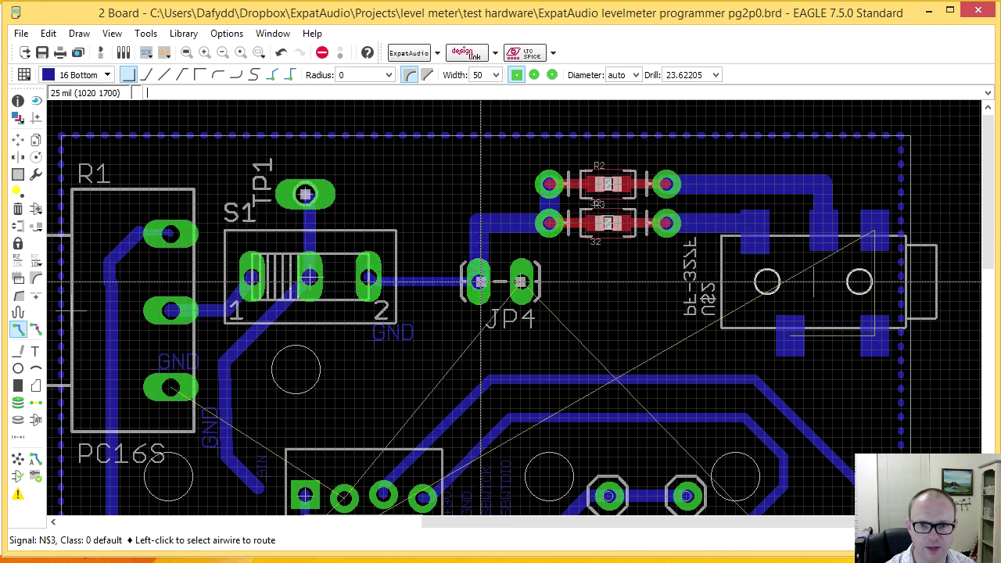
{"action": "left_click", "coordinate": [17, 461]}
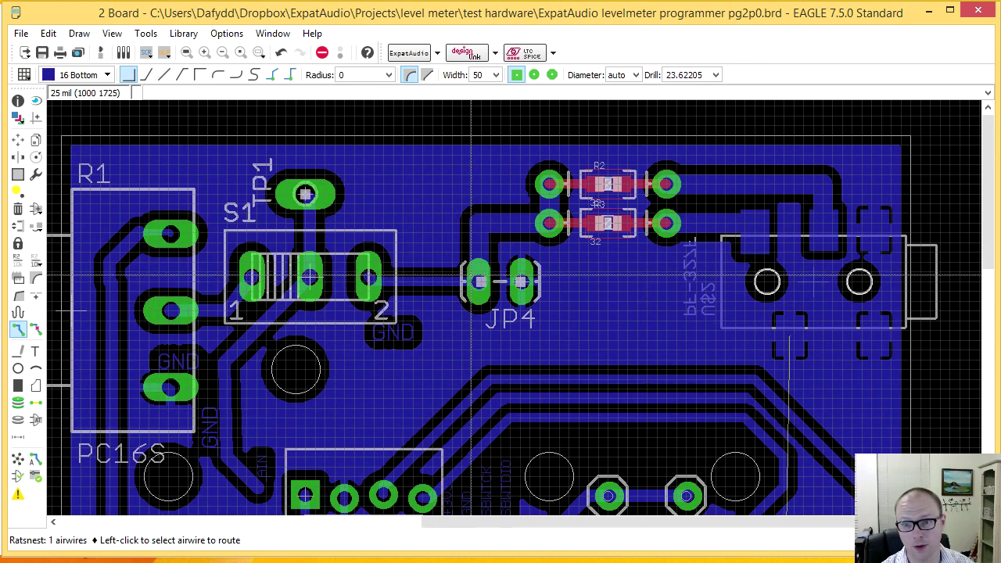
- Examine the remaining airwire between the PF-327F socket and JP10 and the bottom-layer traces that surround it across the board
{"action": "scroll", "coordinate": [470, 277], "scroll_direction": "down", "scroll_amount": 3}
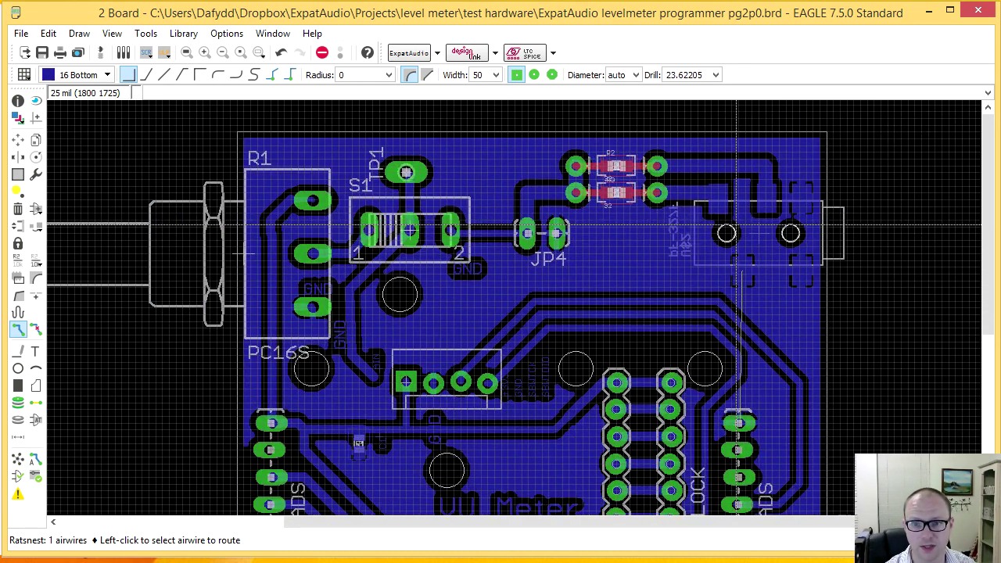
{"action": "scroll", "coordinate": [749, 238], "scroll_direction": "up", "scroll_amount": 2}
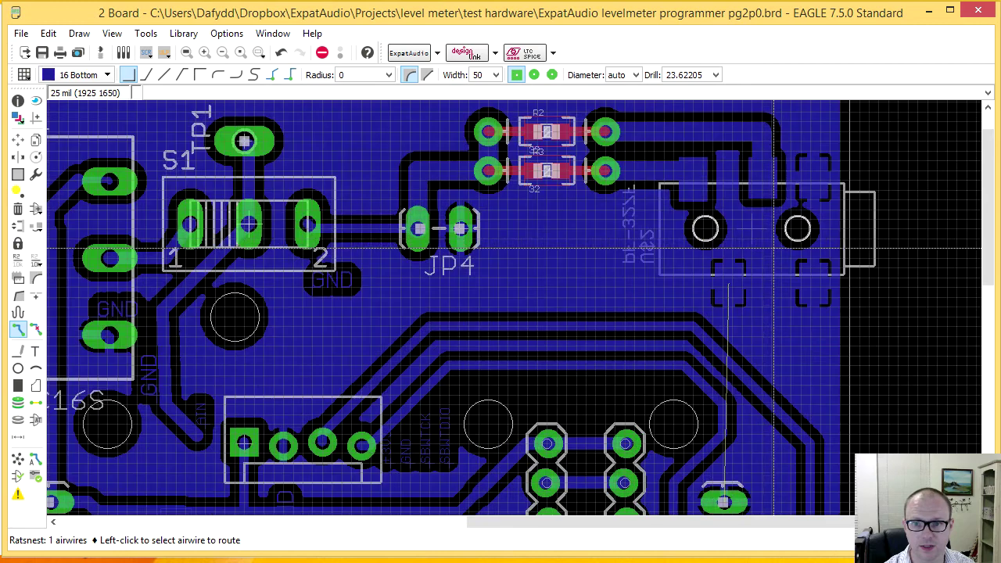
{"action": "scroll", "coordinate": [774, 248], "scroll_direction": "down", "scroll_amount": 3}
{"action": "scroll", "coordinate": [596, 238], "scroll_direction": "up", "scroll_amount": 4}
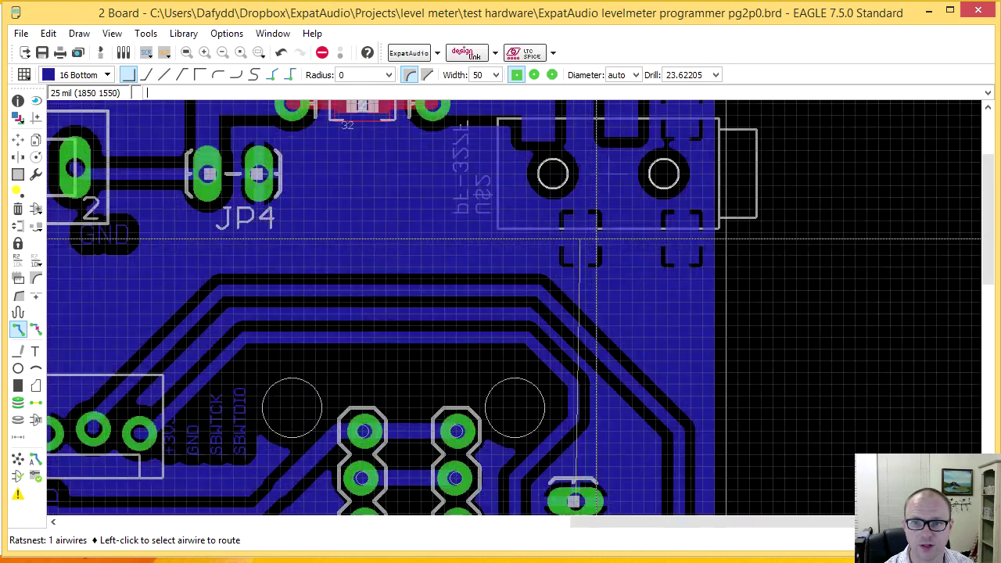
{"action": "scroll", "coordinate": [596, 238], "scroll_direction": "up", "scroll_amount": 1}
{"action": "scroll", "coordinate": [596, 239], "scroll_direction": "down", "scroll_amount": 4}
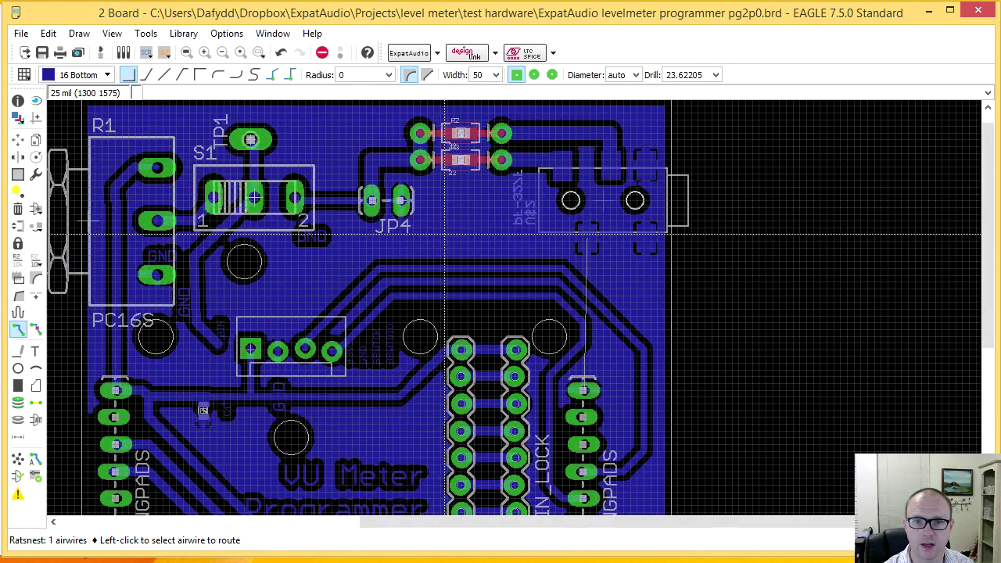
{"action": "scroll", "coordinate": [444, 235], "scroll_direction": "down", "scroll_amount": 1}
{"action": "scroll", "coordinate": [295, 267], "scroll_direction": "up", "scroll_amount": 1}
{"action": "scroll", "coordinate": [260, 314], "scroll_direction": "down", "scroll_amount": 3, "text": "ctrl"}
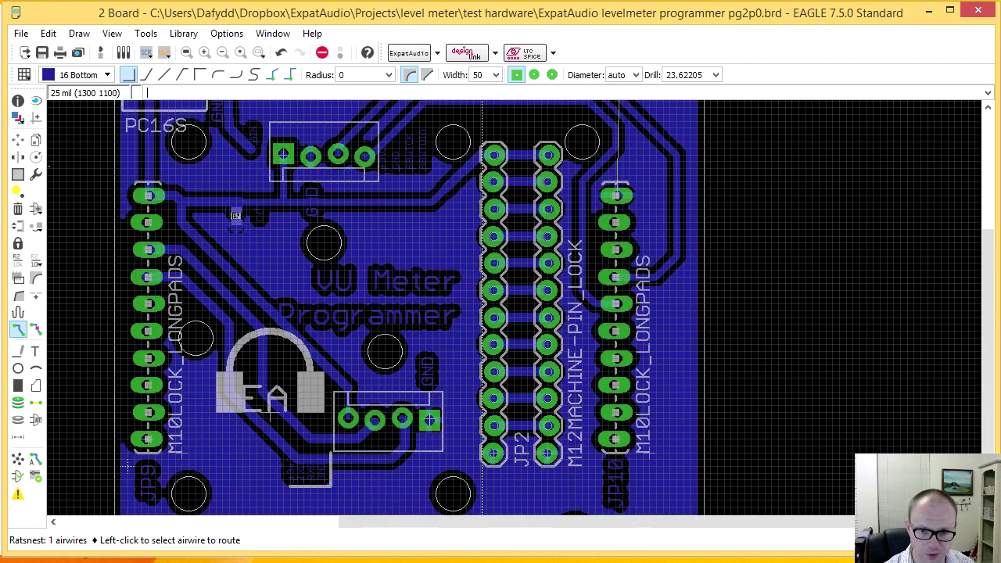
{"action": "scroll", "coordinate": [469, 419], "scroll_direction": "down", "scroll_amount": 1, "text": "ctrl"}
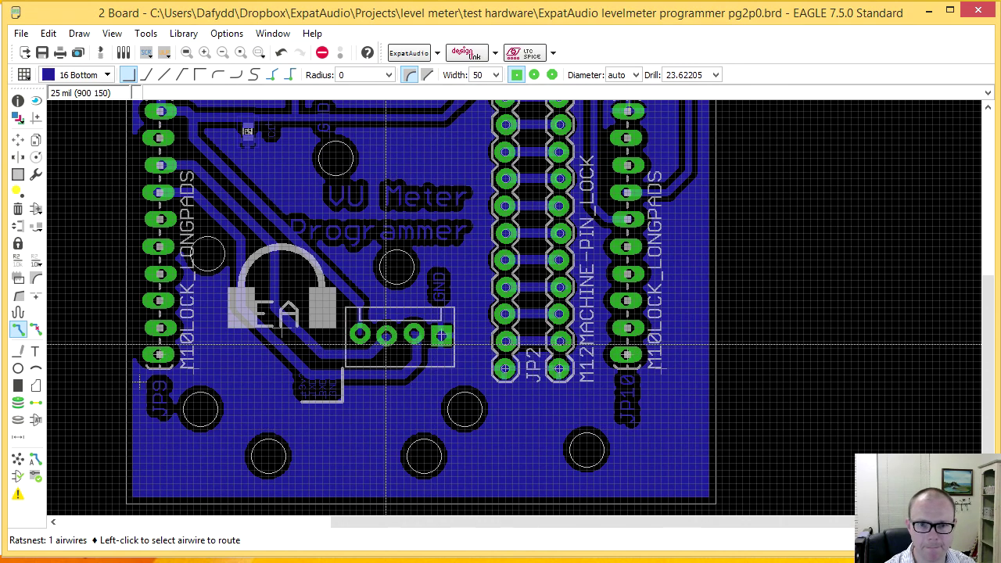
{"action": "scroll", "coordinate": [385, 343], "scroll_direction": "down", "scroll_amount": 1}
{"action": "middle_click_drag", "start_coordinate": [385, 314], "coordinate": [381, 355]}
{"action": "scroll", "coordinate": [381, 356], "scroll_direction": "down", "scroll_amount": 2}
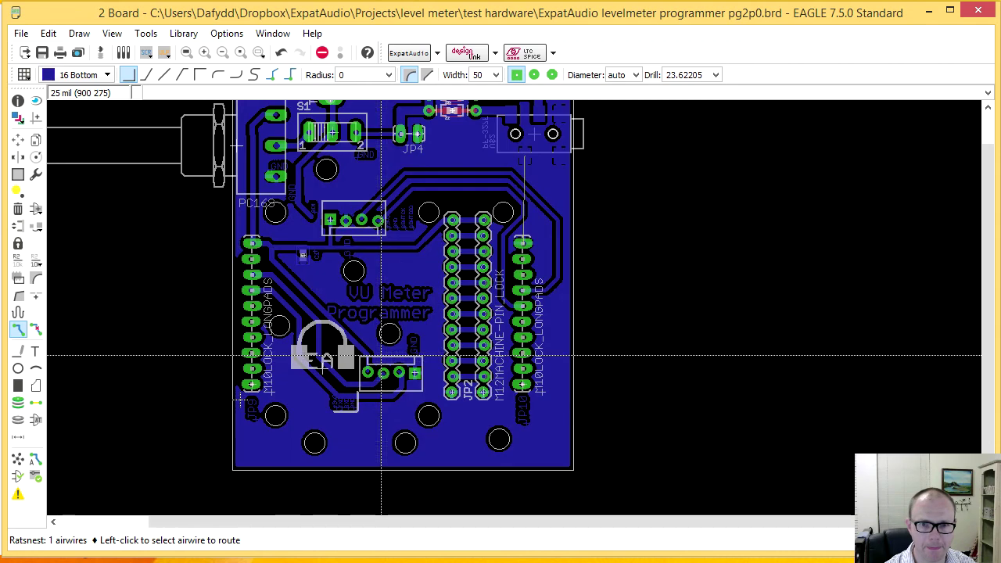
{"action": "middle_click_drag", "start_coordinate": [388, 247], "coordinate": [396, 329]}
{"action": "scroll", "coordinate": [516, 303], "scroll_direction": "up", "scroll_amount": 2}
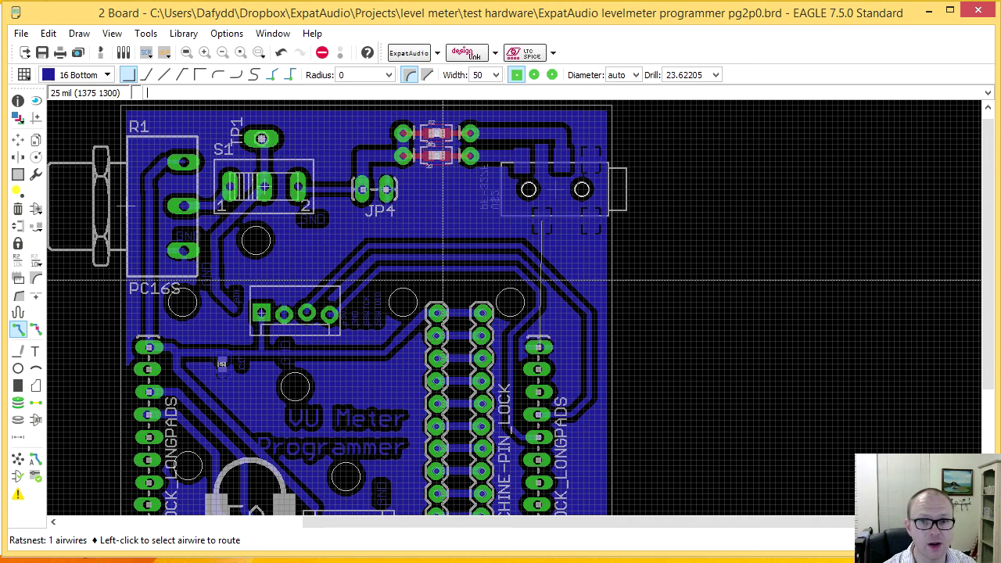
{"action": "middle_click_drag", "start_coordinate": [429, 303], "coordinate": [483, 301]}
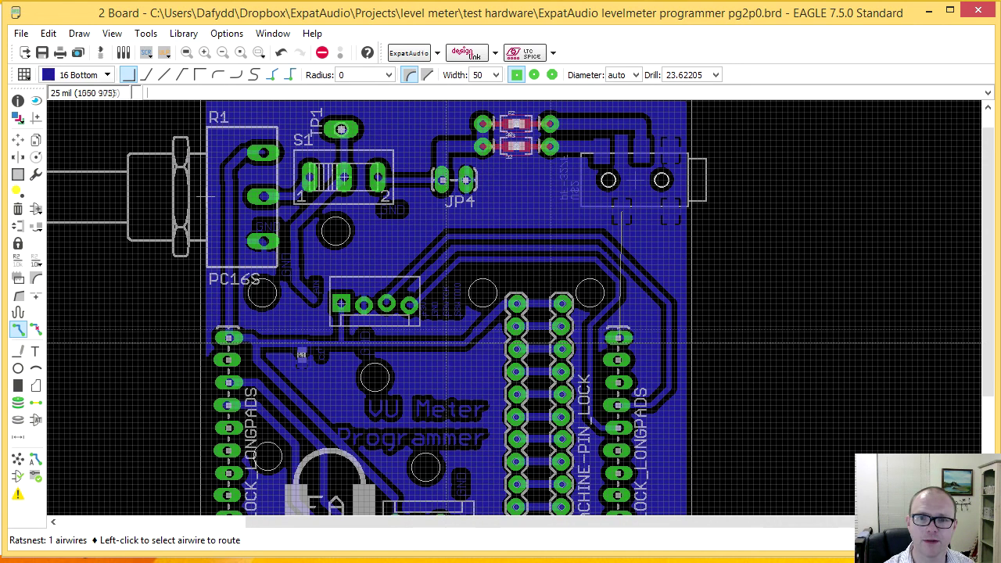
{"action": "scroll", "coordinate": [553, 361], "scroll_direction": "up", "scroll_amount": 2}
{"action": "middle_click_drag", "start_coordinate": [553, 360], "coordinate": [344, 267]}
{"action": "scroll", "coordinate": [274, 275], "scroll_direction": "down", "scroll_amount": 3}
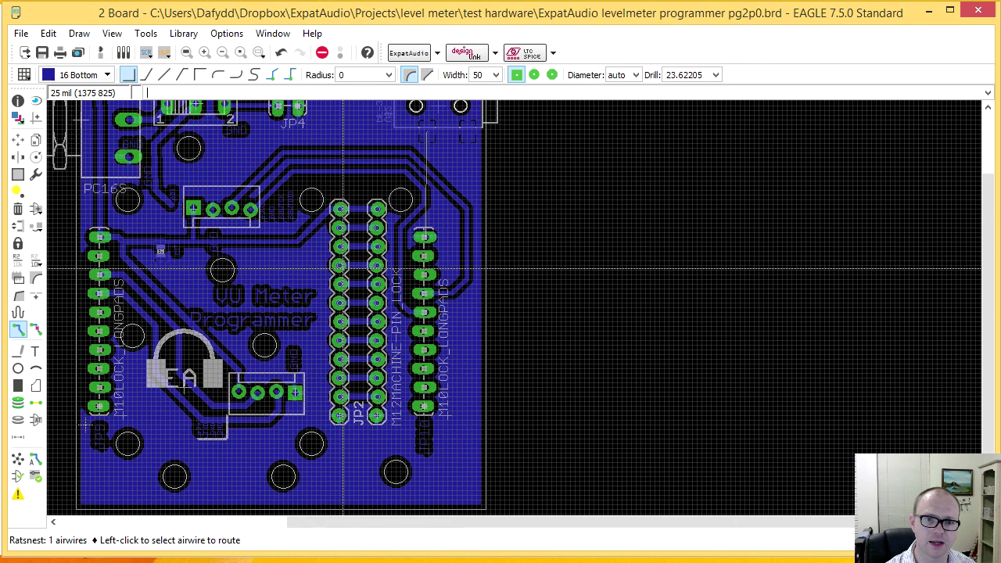
{"action": "scroll", "coordinate": [480, 297], "scroll_direction": "down", "scroll_amount": 1}
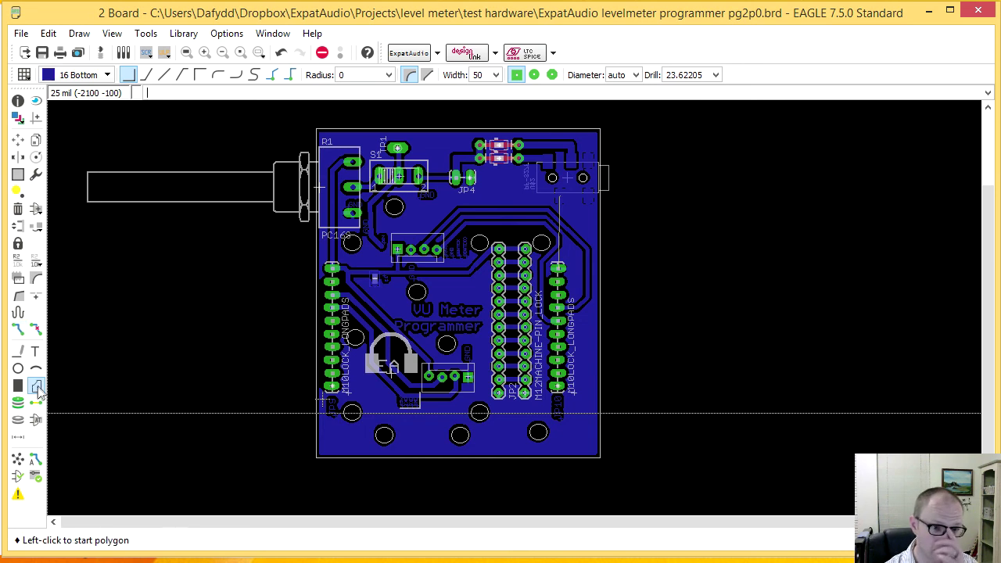
- Draw a small rectangular GND polygon about 250 mil wide on the Top layer, 50 mil line width, in the board's lower right corner
{"action": "left_click", "coordinate": [37, 387]}
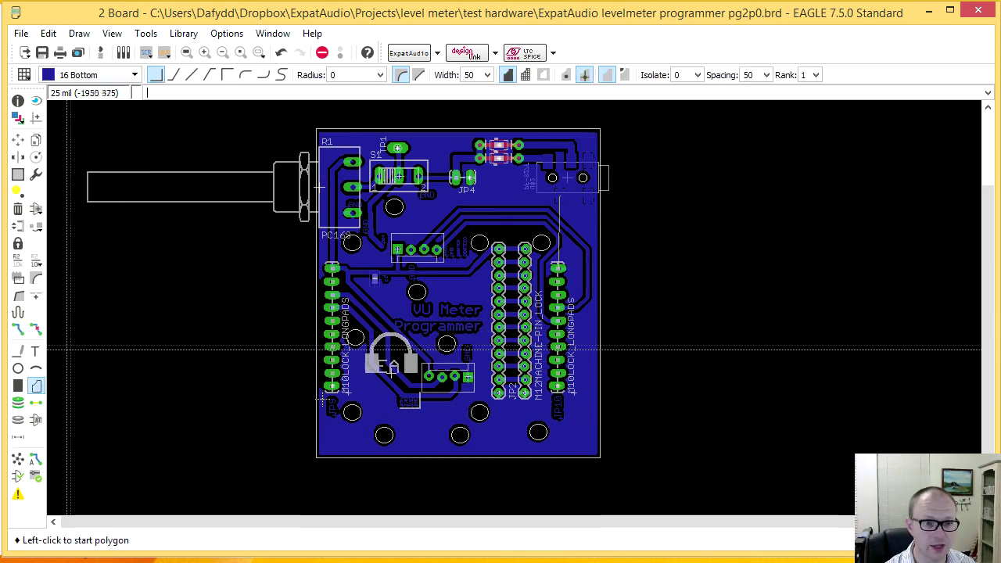
{"action": "left_click", "coordinate": [121, 80]}
{"action": "left_click", "coordinate": [122, 86]}
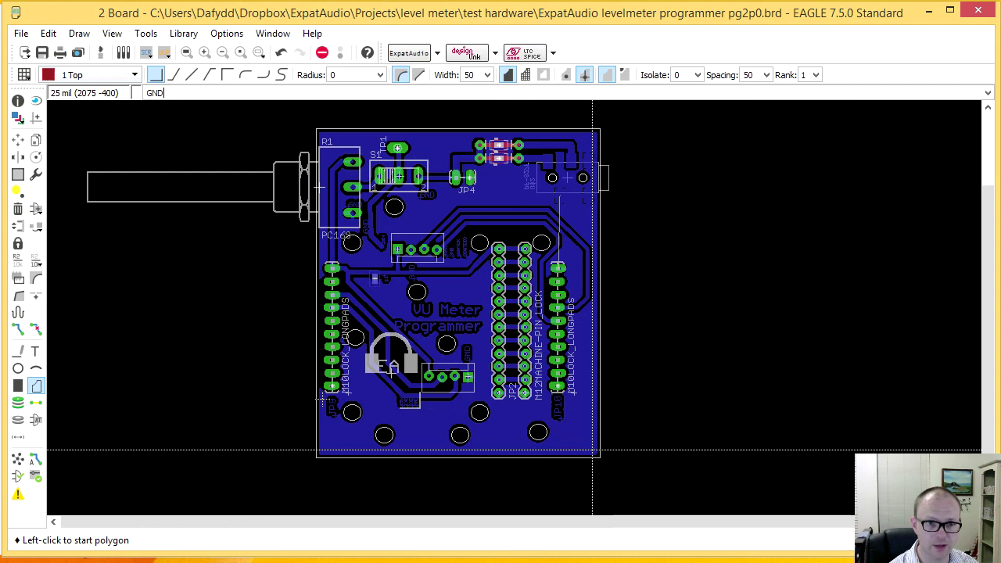
{"action": "left_click", "coordinate": [592, 451]}
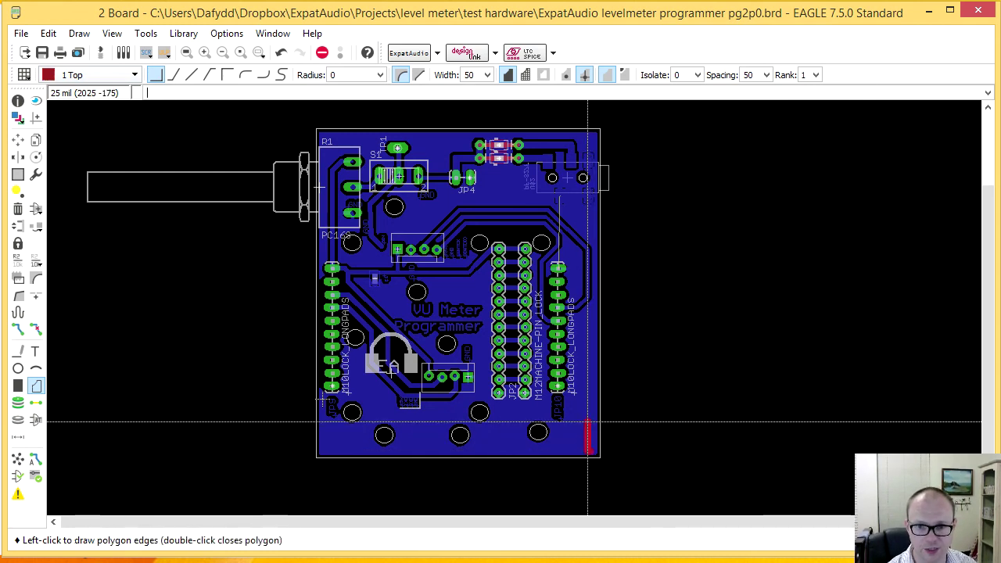
{"action": "left_click", "coordinate": [558, 414]}
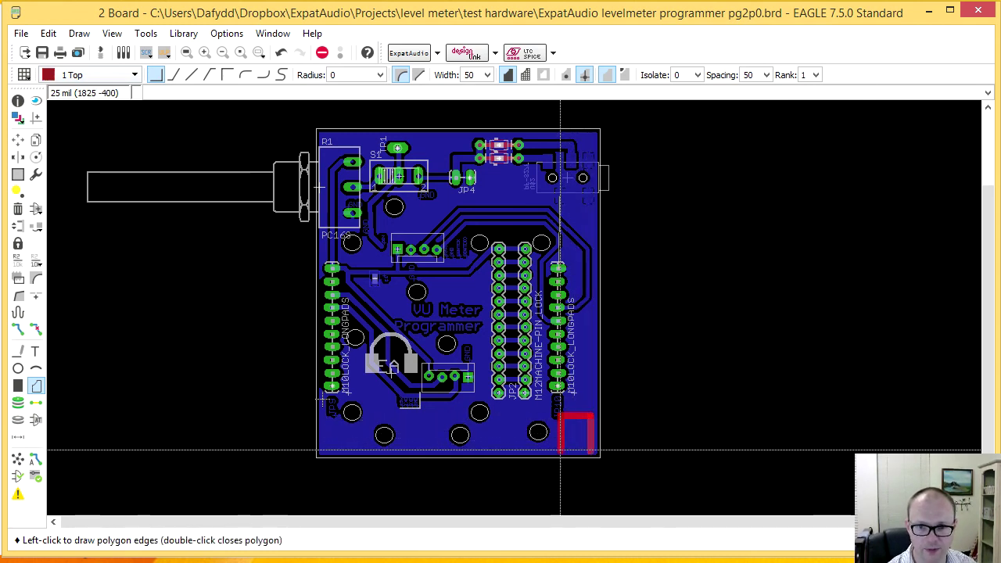
{"action": "double_click", "coordinate": [588, 452]}
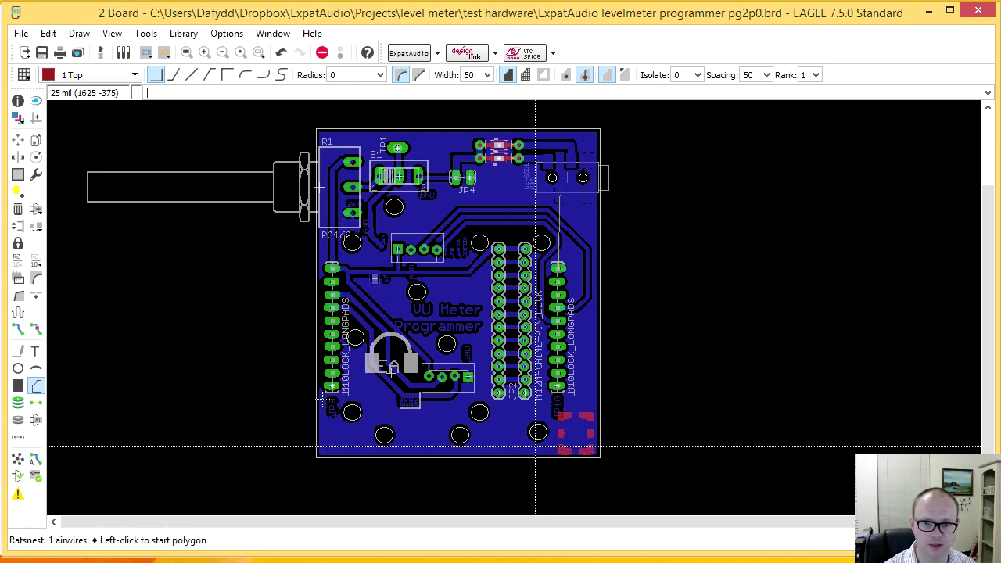
- Inspect the properties of the small Top-layer GND polygon in the board's lower right corner
{"action": "scroll", "coordinate": [578, 441], "scroll_direction": "up", "scroll_amount": 4}
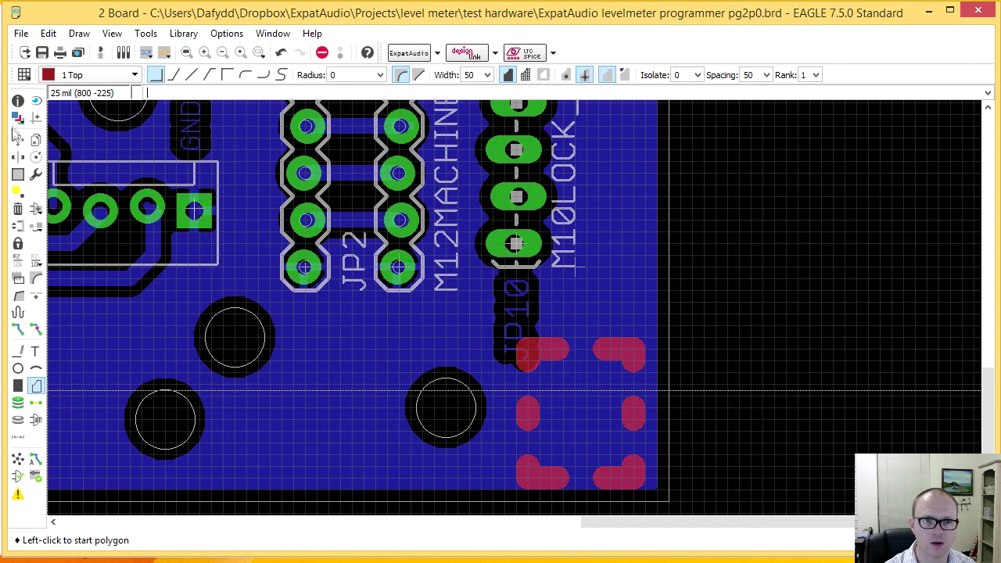
{"action": "left_click", "coordinate": [18, 102]}
{"action": "left_click", "coordinate": [632, 362]}
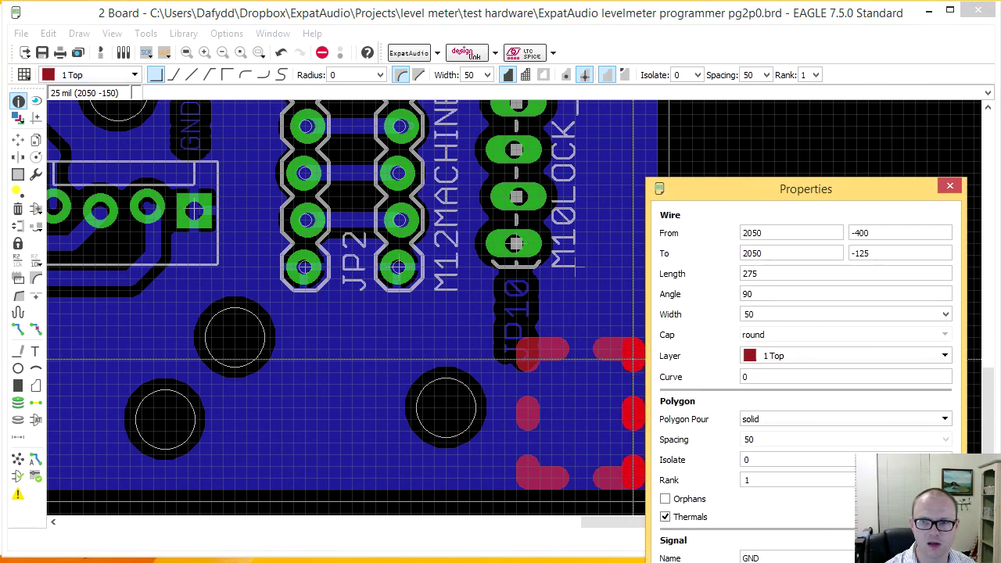
{"action": "key", "text": "Escape"}
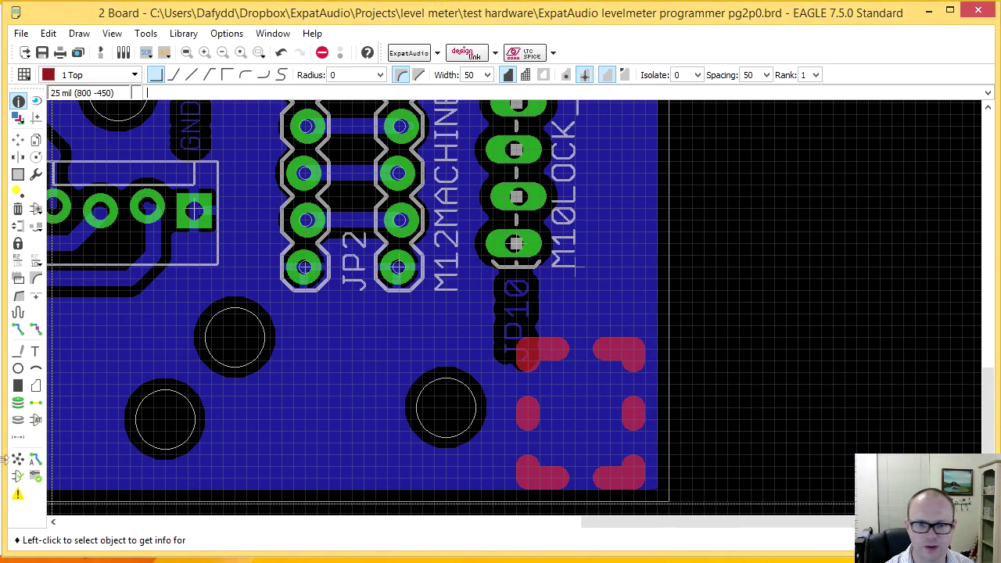
- Delete the small Top-layer GND polygon in the board's lower right corner and rip up the Bottom-layer GND fill
{"action": "left_click", "coordinate": [35, 330]}
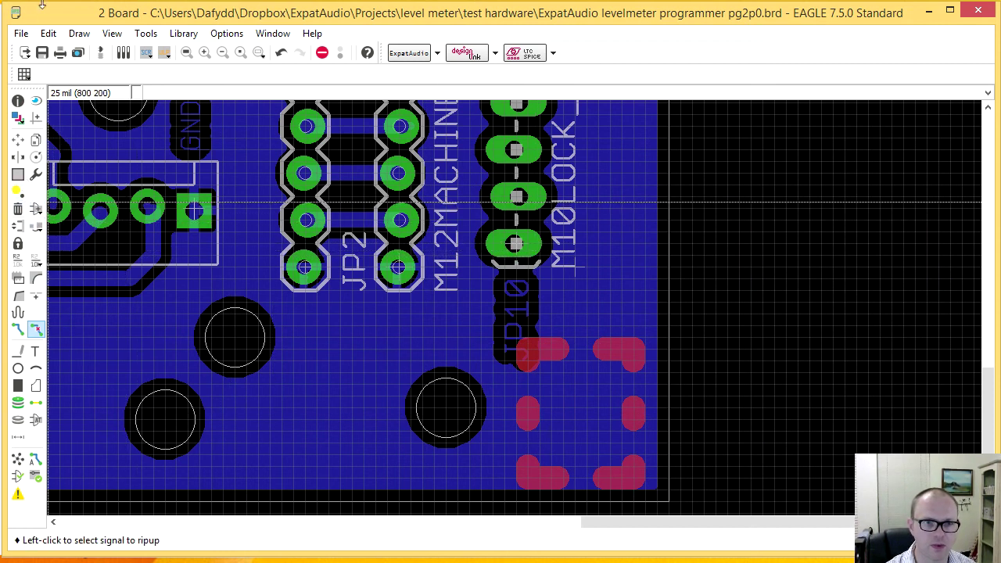
{"action": "left_click", "coordinate": [47, 33]}
{"action": "mouse_move", "coordinate": [82, 31]}
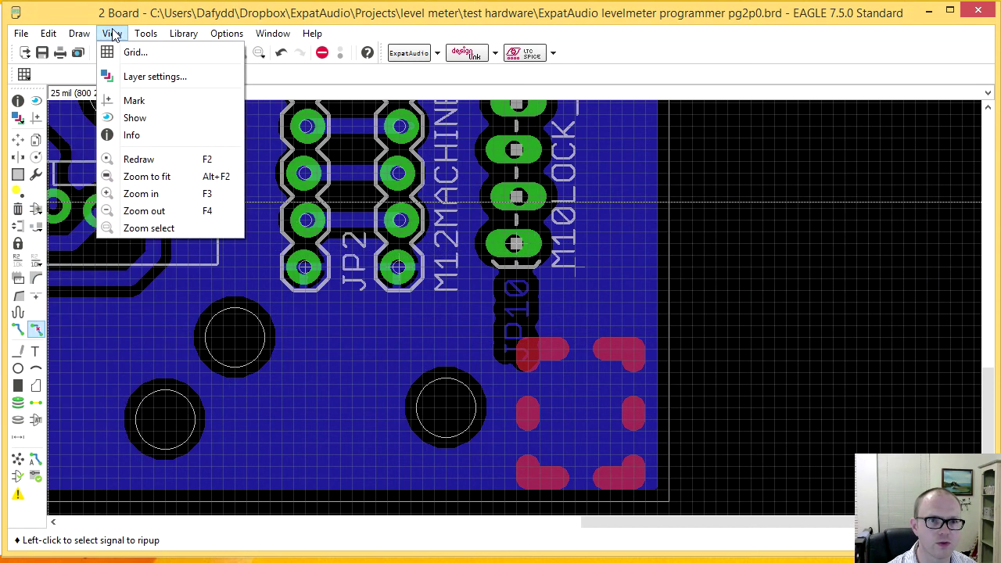
{"action": "left_click", "coordinate": [181, 159]}
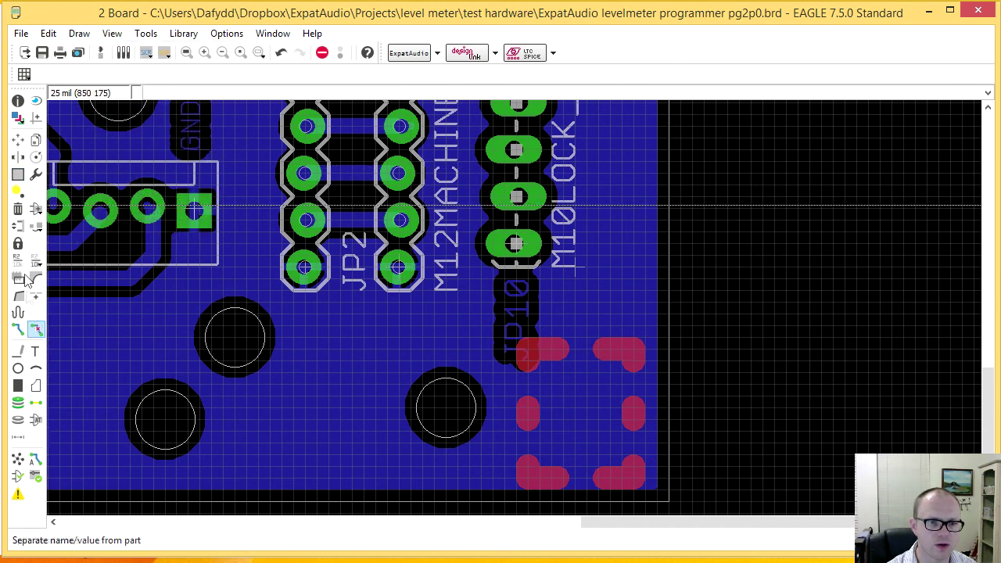
{"action": "left_click", "coordinate": [18, 208]}
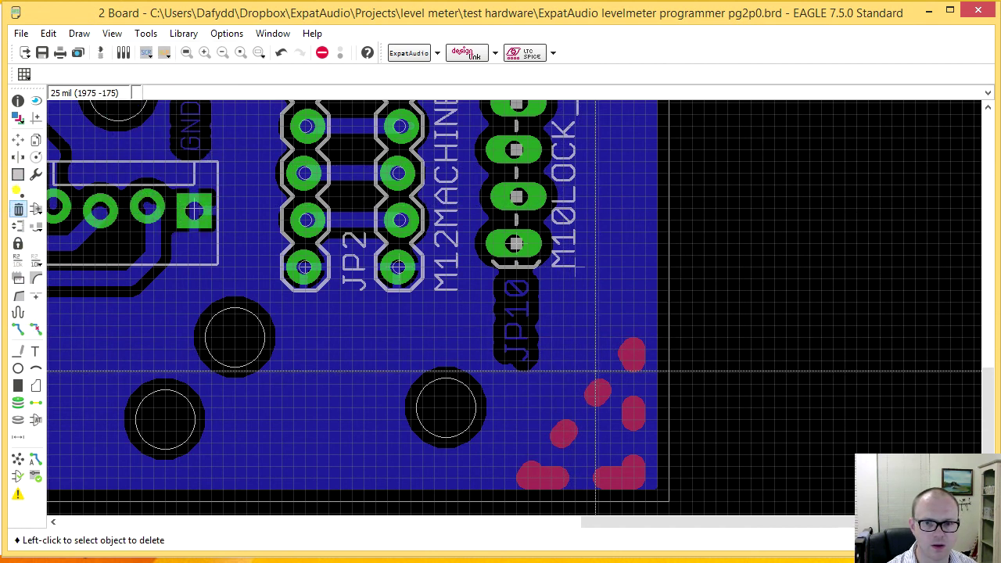
{"action": "left_click", "coordinate": [35, 329]}
{"action": "left_click", "coordinate": [659, 428]}
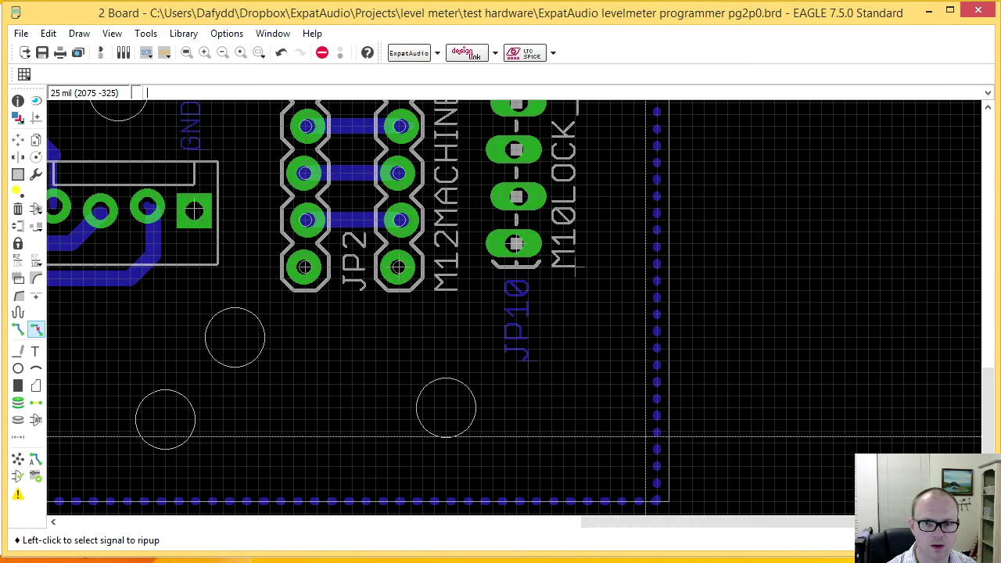
- Check the properties of the Bottom-layer GND polygon at the board's right edge and delete that polygon
{"action": "scroll", "coordinate": [641, 432], "scroll_direction": "down", "scroll_amount": 3}
{"action": "scroll", "coordinate": [641, 433], "scroll_direction": "up", "scroll_amount": 3}
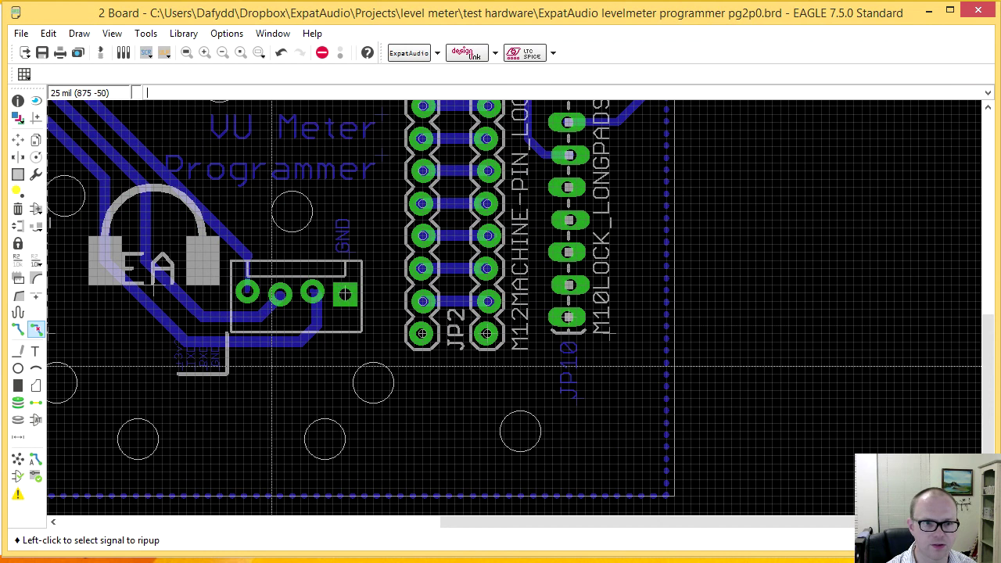
{"action": "left_click", "coordinate": [18, 100]}
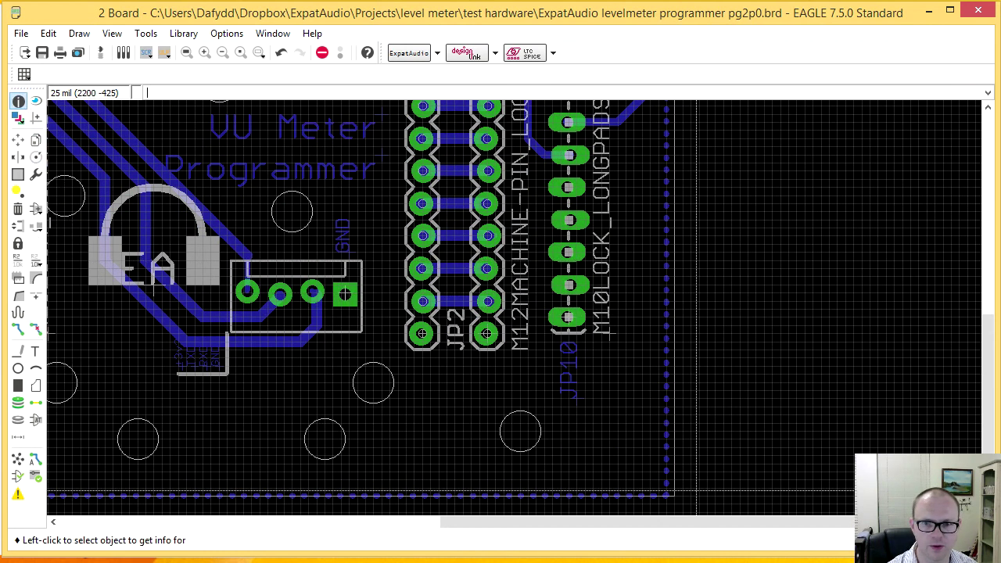
{"action": "left_click", "coordinate": [670, 474]}
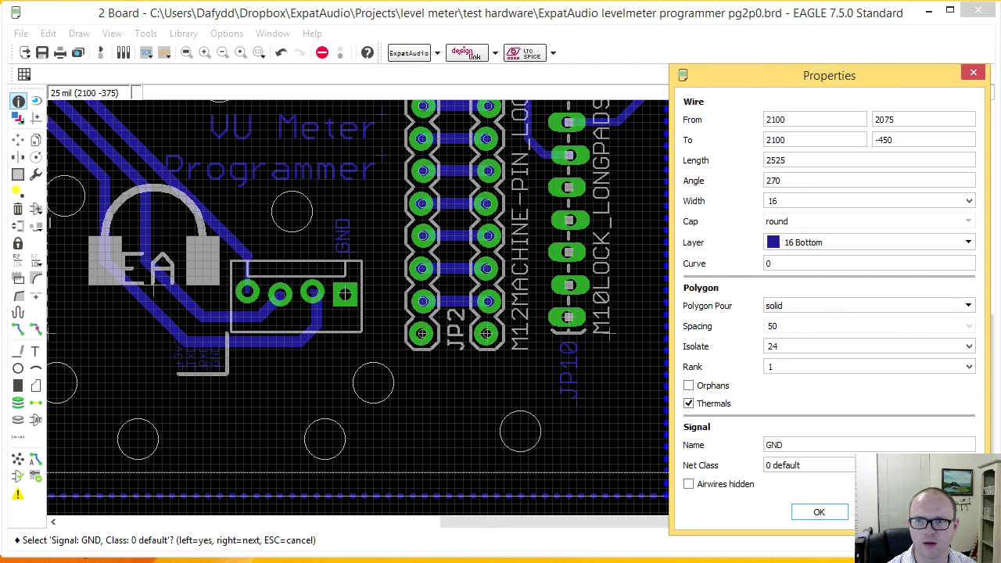
{"action": "key", "text": "Escape"}
{"action": "left_click", "coordinate": [18, 210]}
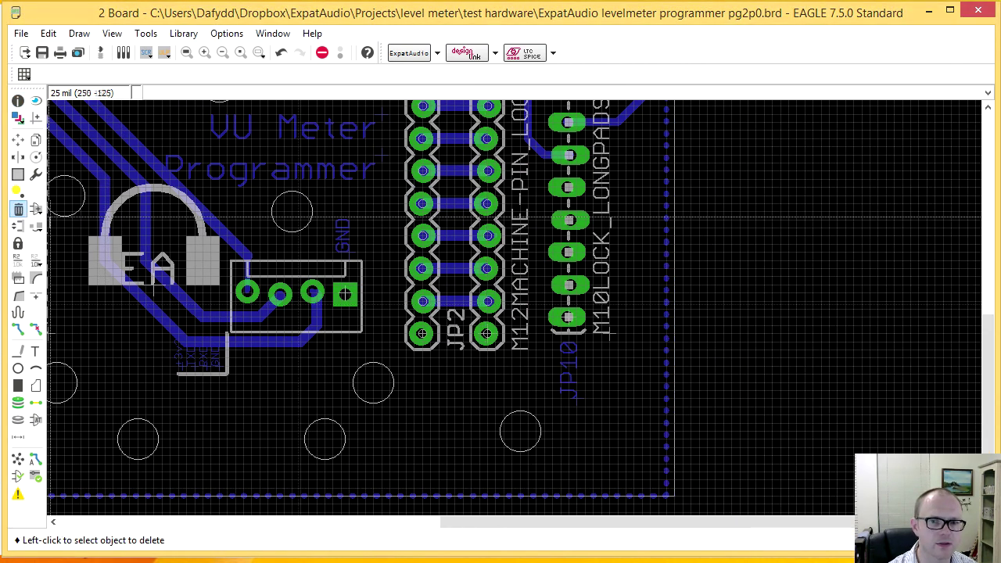
{"action": "left_click", "coordinate": [666, 391]}
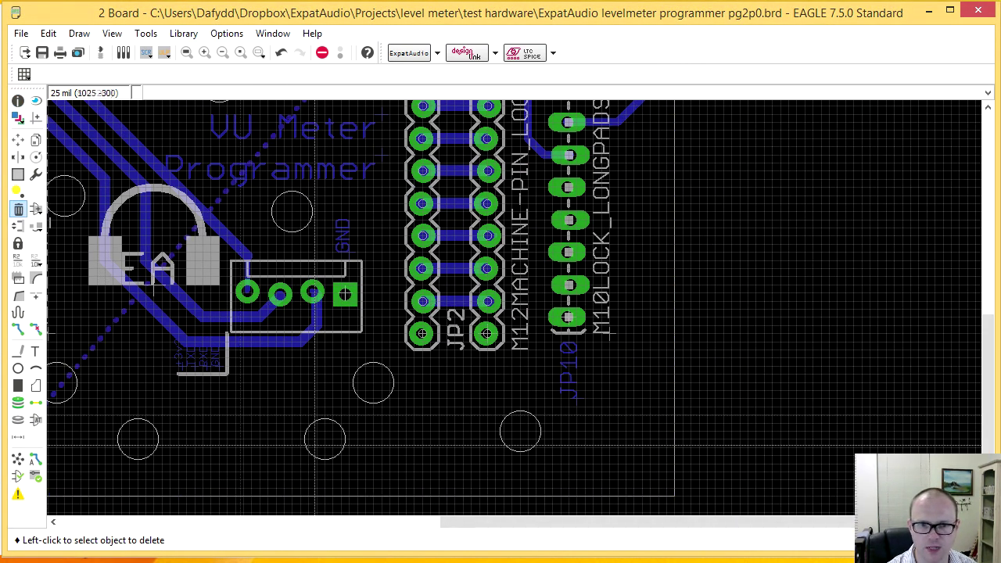
- Recompute the ratsnest and highlight the GND signal across the board
{"action": "scroll", "coordinate": [151, 362], "scroll_direction": "down", "scroll_amount": 3}
{"action": "middle_click_drag", "start_coordinate": [151, 362], "coordinate": [300, 404]}
{"action": "left_click", "coordinate": [21, 460]}
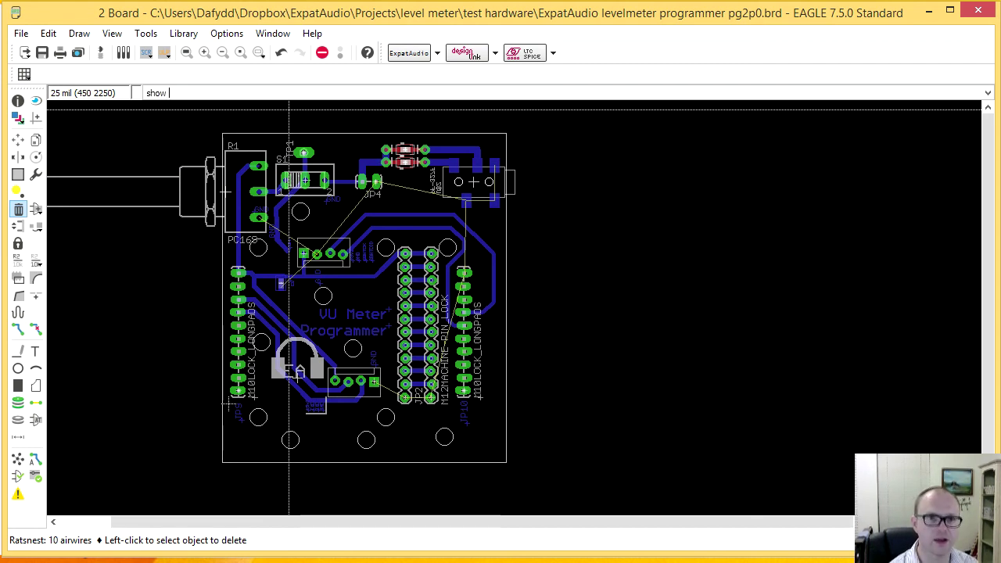
{"action": "key", "text": "Return"}
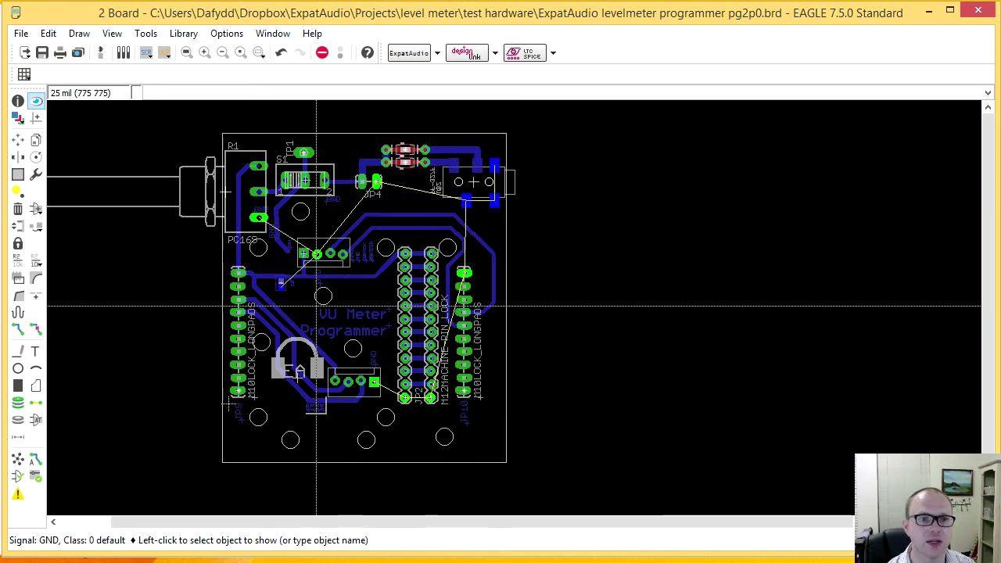
- Draw a new GND polygon with width 0 on the 16 Bottom layer along the whole board outline and recompute the ratsnest
{"action": "left_click", "coordinate": [36, 386]}
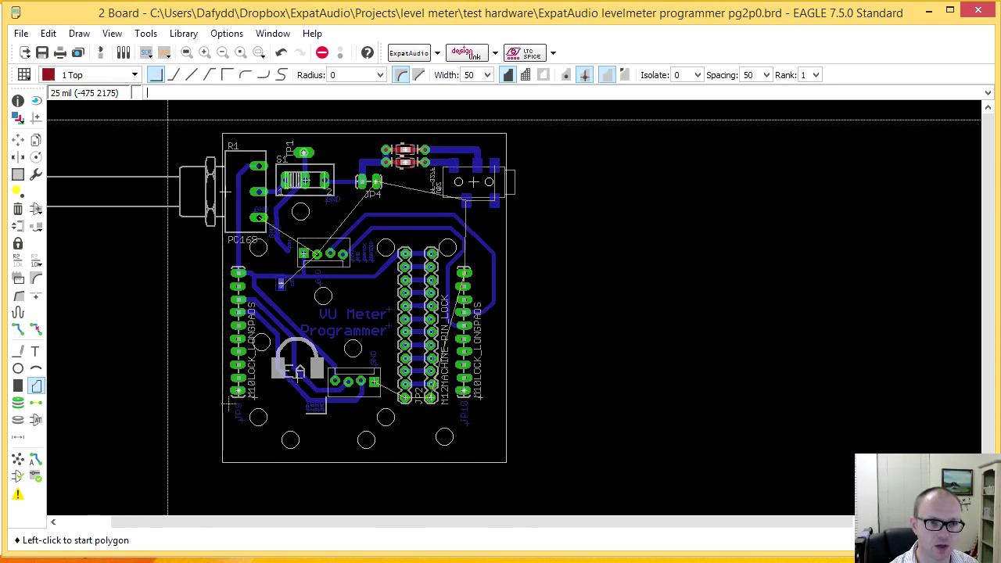
{"action": "left_click", "coordinate": [90, 75]}
{"action": "left_click", "coordinate": [74, 101]}
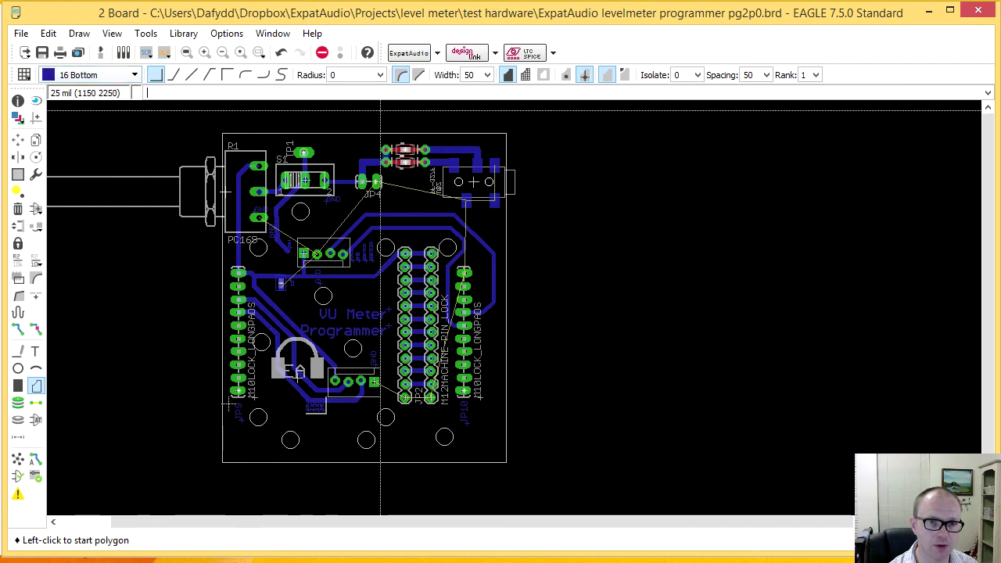
{"action": "left_click", "coordinate": [486, 75]}
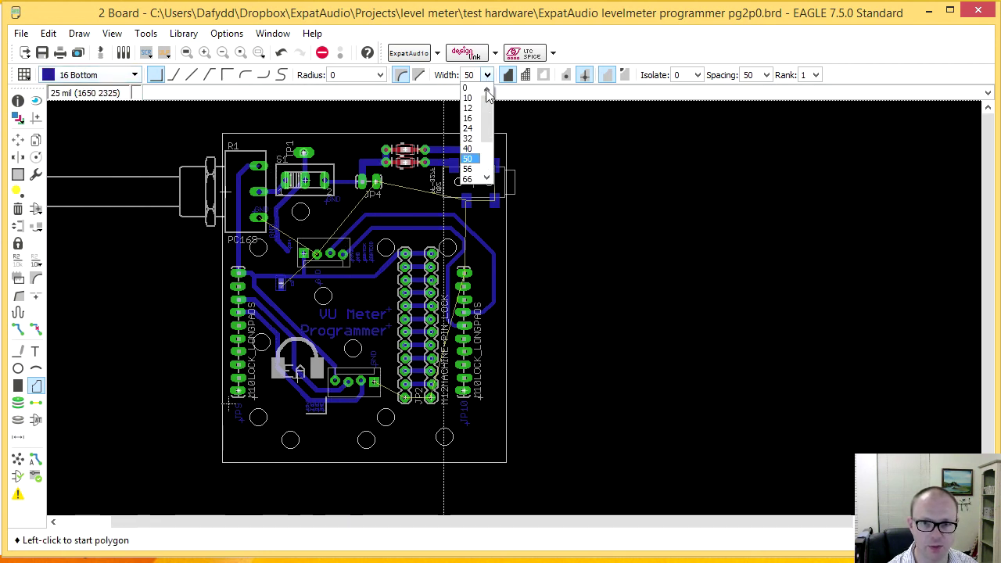
{"action": "left_click", "coordinate": [467, 87]}
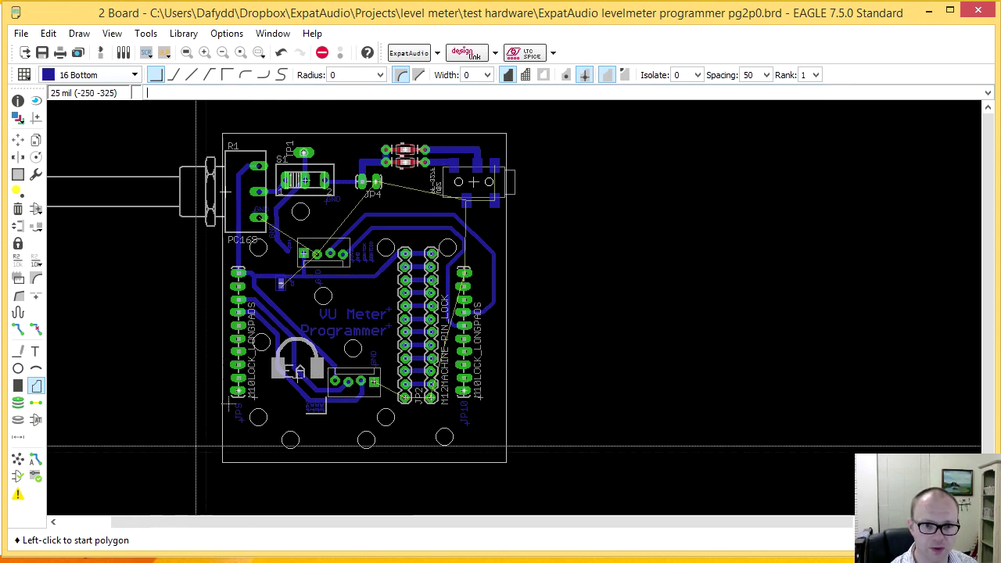
{"action": "left_click", "coordinate": [223, 462]}
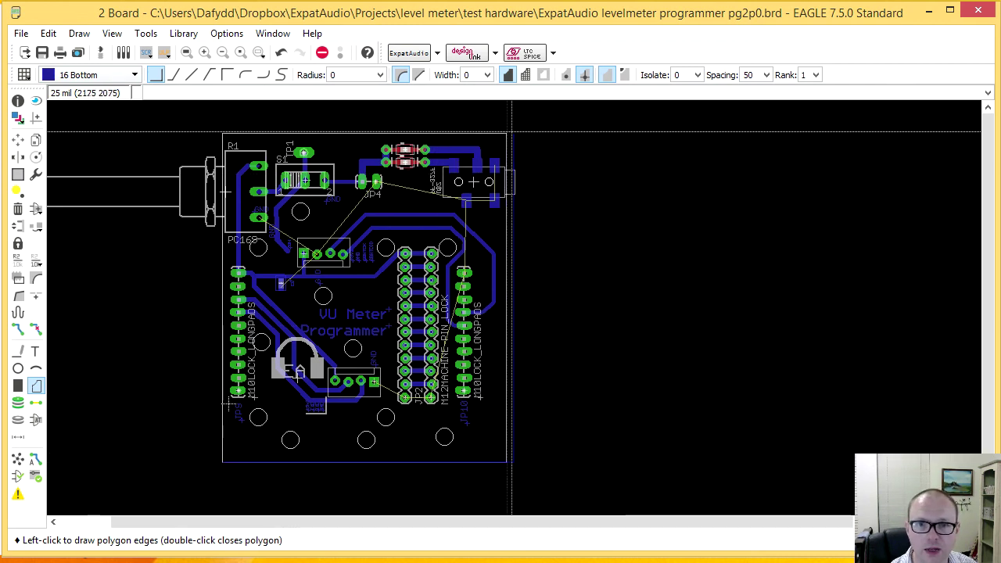
{"action": "left_click", "coordinate": [507, 135]}
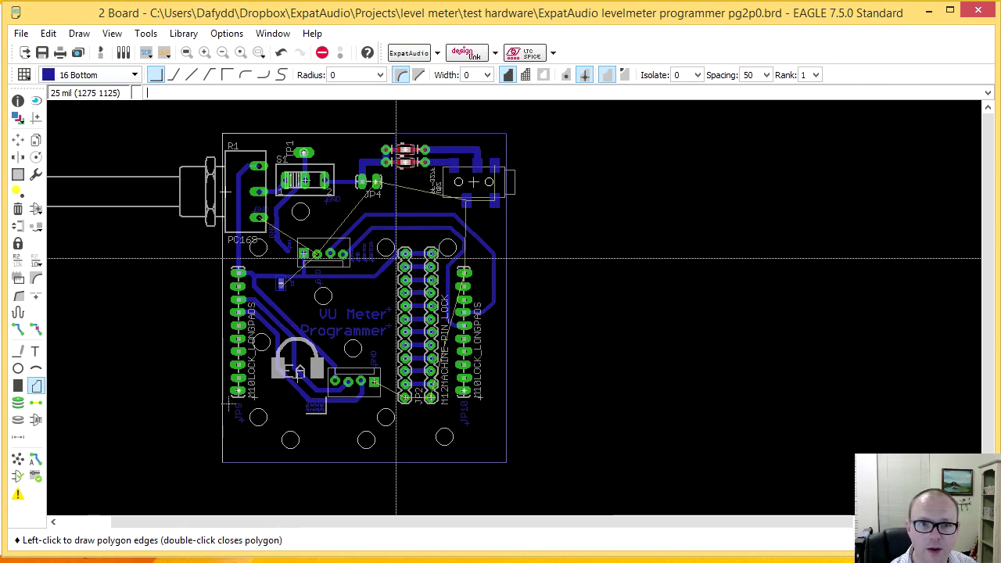
{"action": "double_click", "coordinate": [224, 462]}
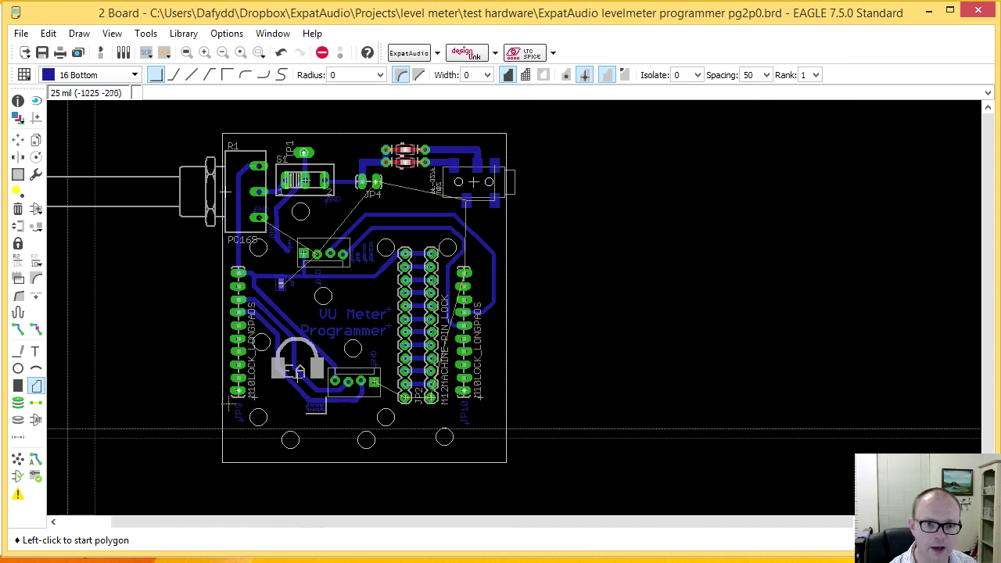
{"action": "left_click", "coordinate": [19, 462]}
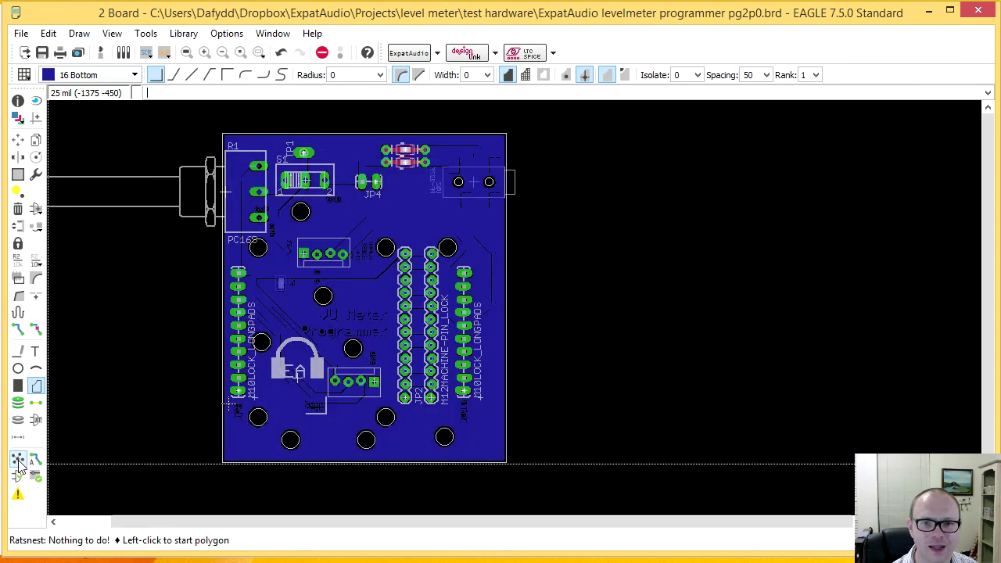
- Set the isolate value of the new Bottom-layer GND polygon to 50 mil
{"action": "scroll", "coordinate": [376, 313], "scroll_direction": "up", "scroll_amount": 5}
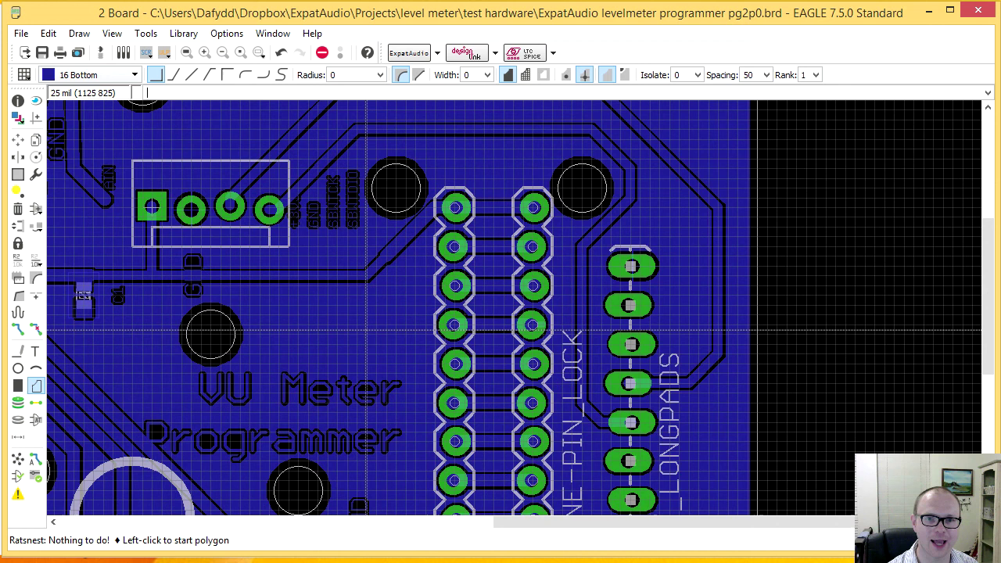
{"action": "scroll", "coordinate": [366, 333], "scroll_direction": "up", "scroll_amount": 2}
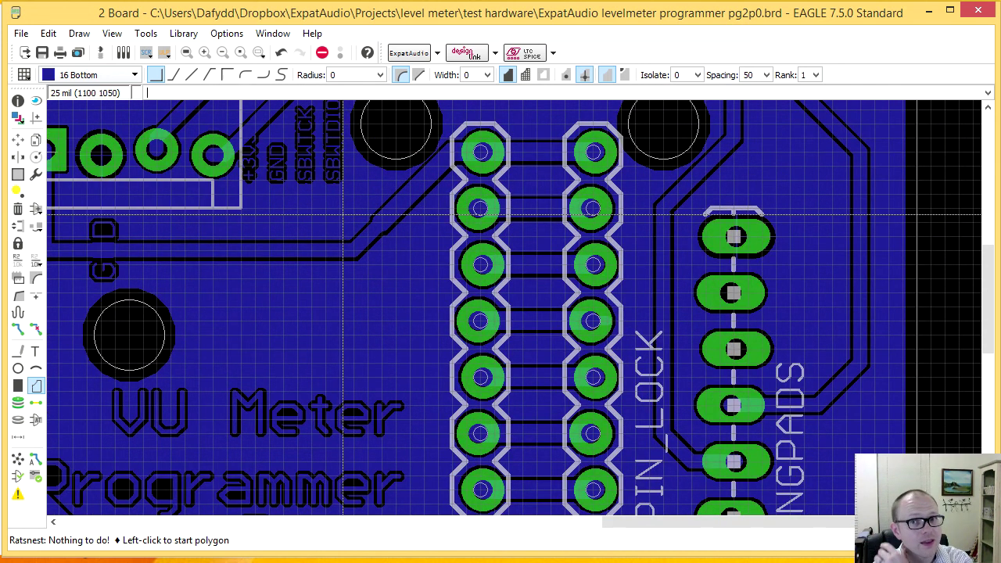
{"action": "scroll", "coordinate": [343, 213], "scroll_direction": "down", "scroll_amount": 3}
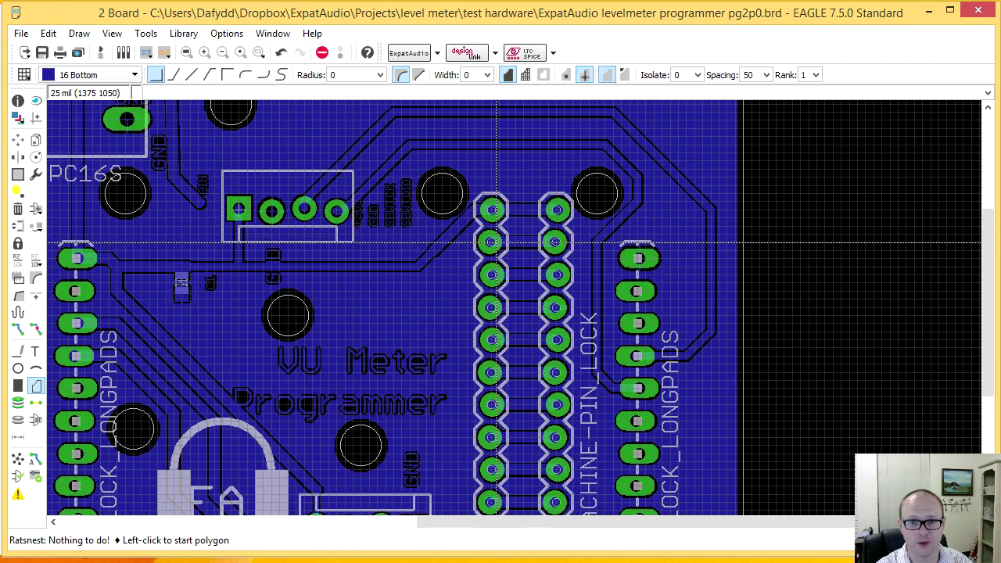
{"action": "left_click", "coordinate": [18, 101]}
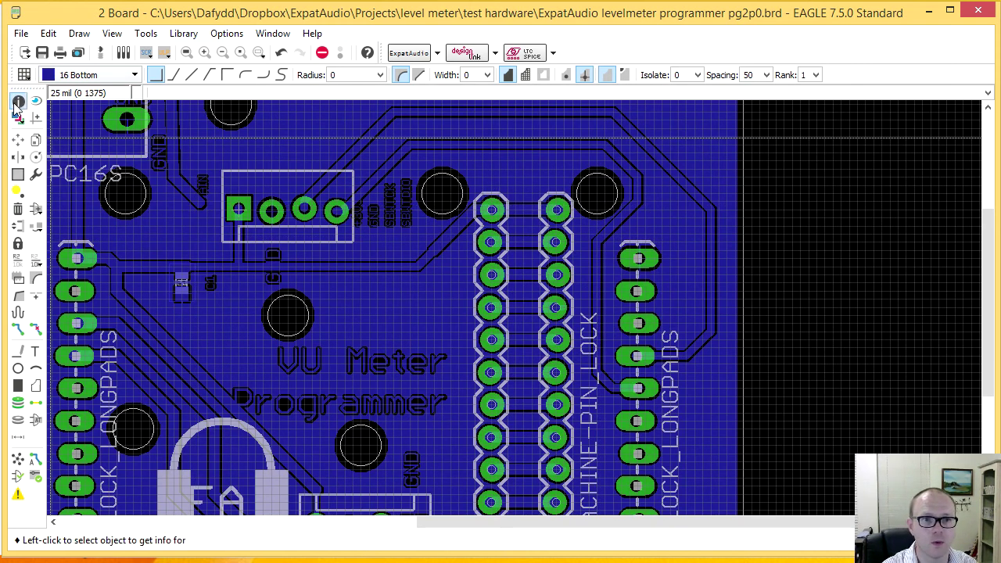
{"action": "left_click", "coordinate": [741, 229]}
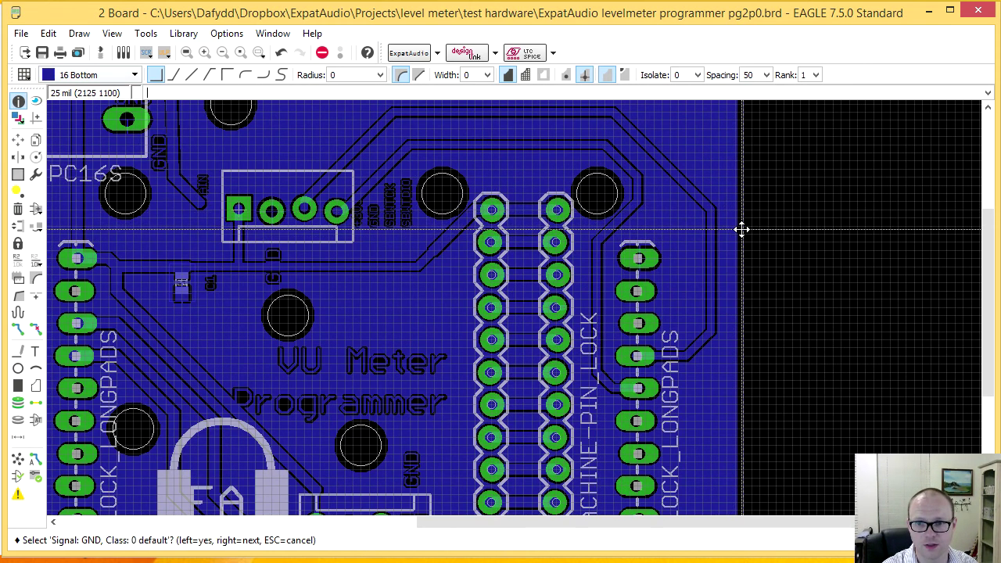
{"action": "left_click", "coordinate": [741, 229]}
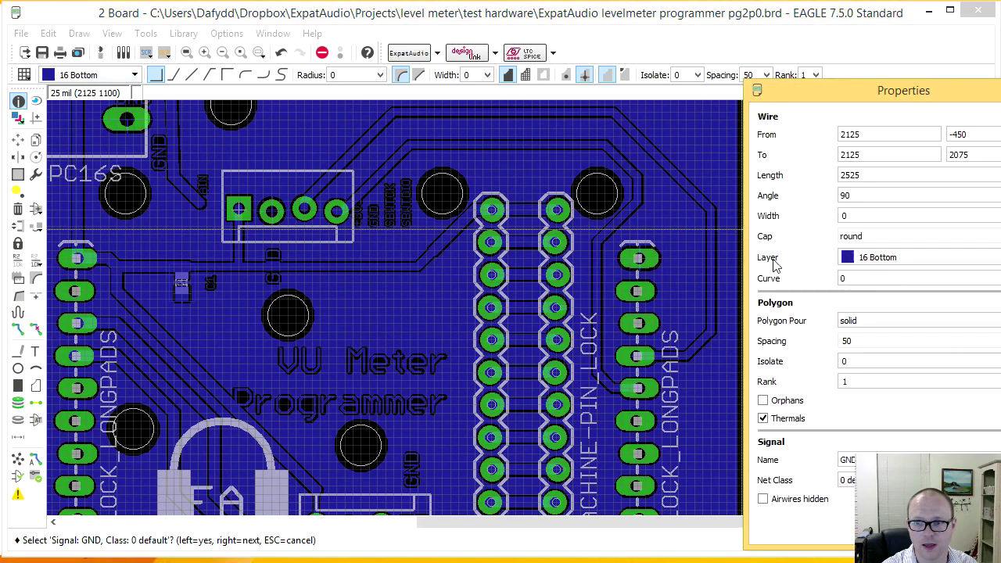
{"action": "key", "text": "alt+Down"}
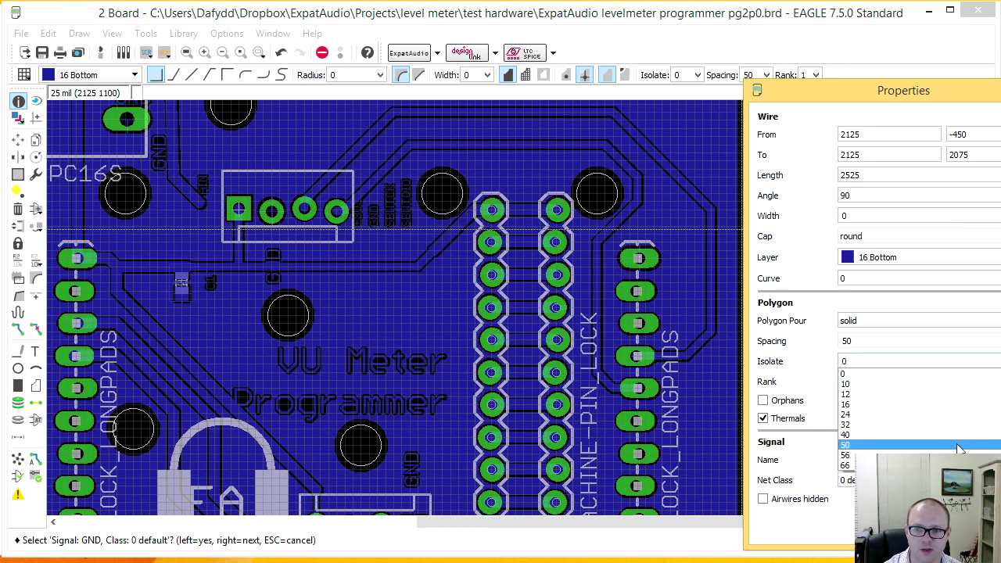
{"action": "left_click", "coordinate": [961, 446]}
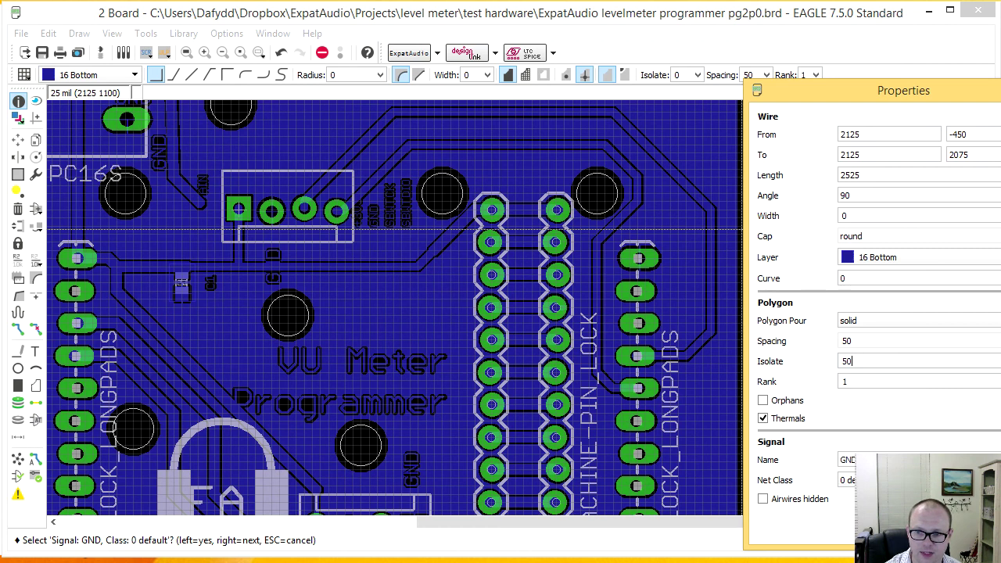
{"action": "key", "text": "Return"}
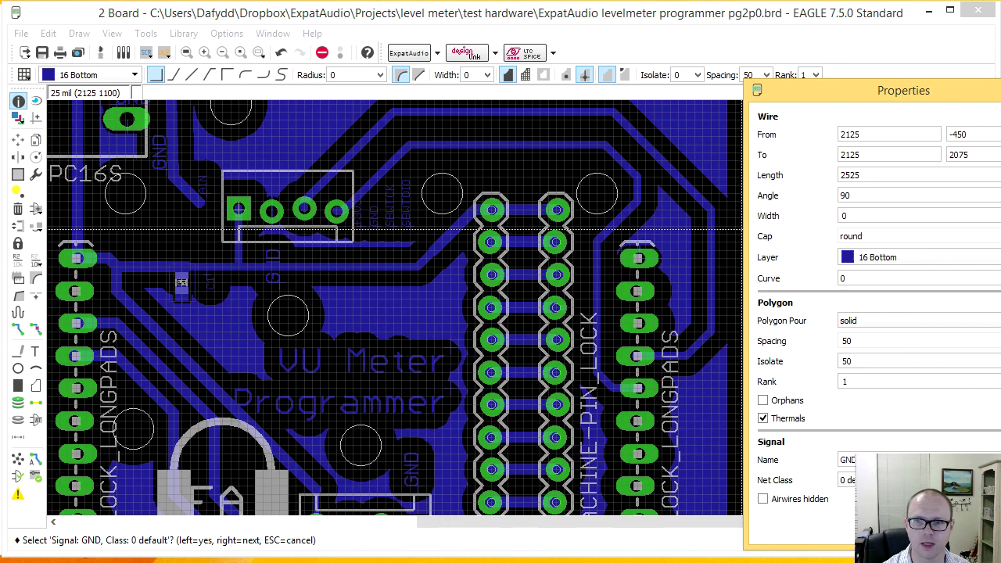
{"action": "left_click", "coordinate": [879, 530]}
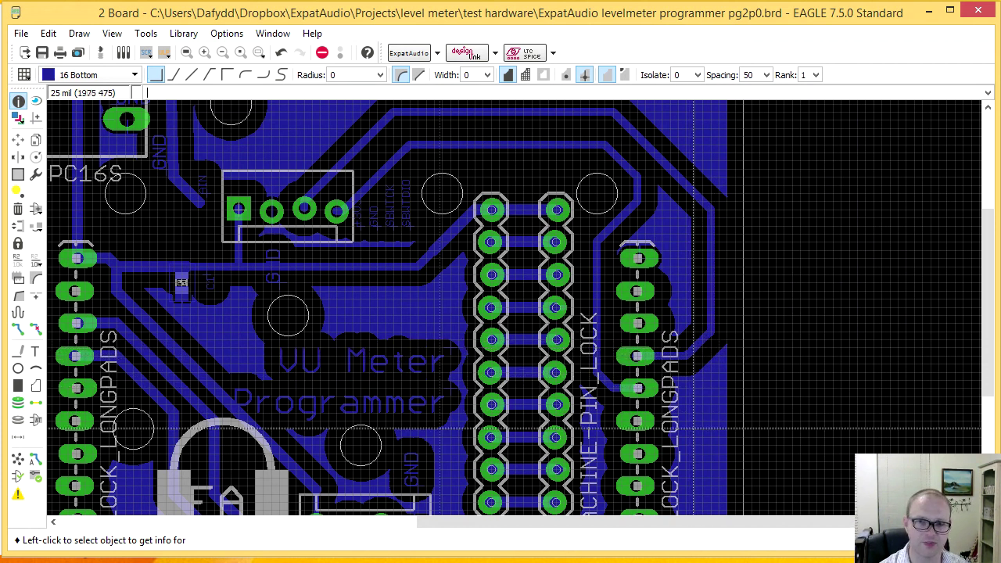
- Switch the grid unit to mm and check the properties of the Bottom-layer GND polygon at the board's right edge
{"action": "left_click", "coordinate": [24, 74]}
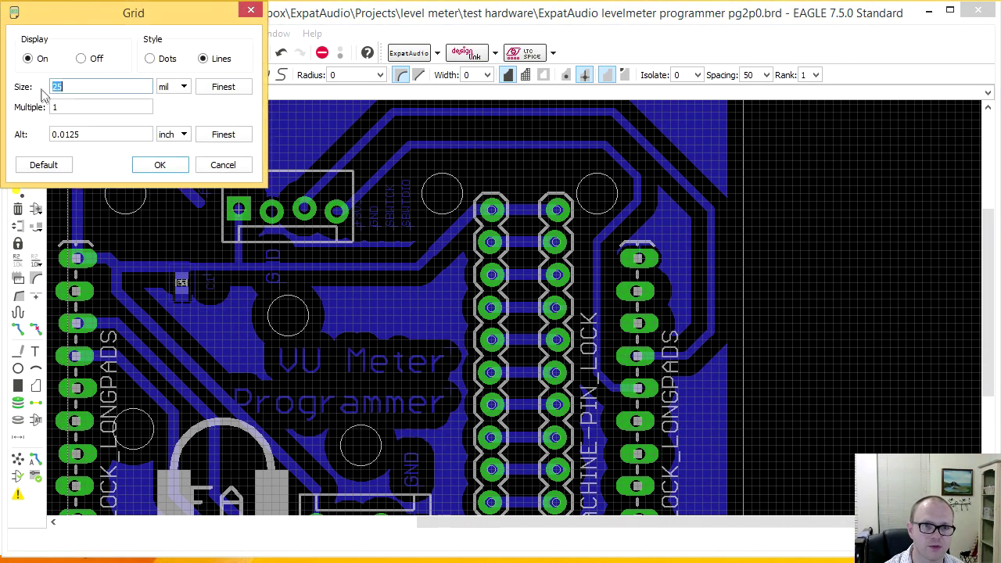
{"action": "left_click", "coordinate": [174, 87]}
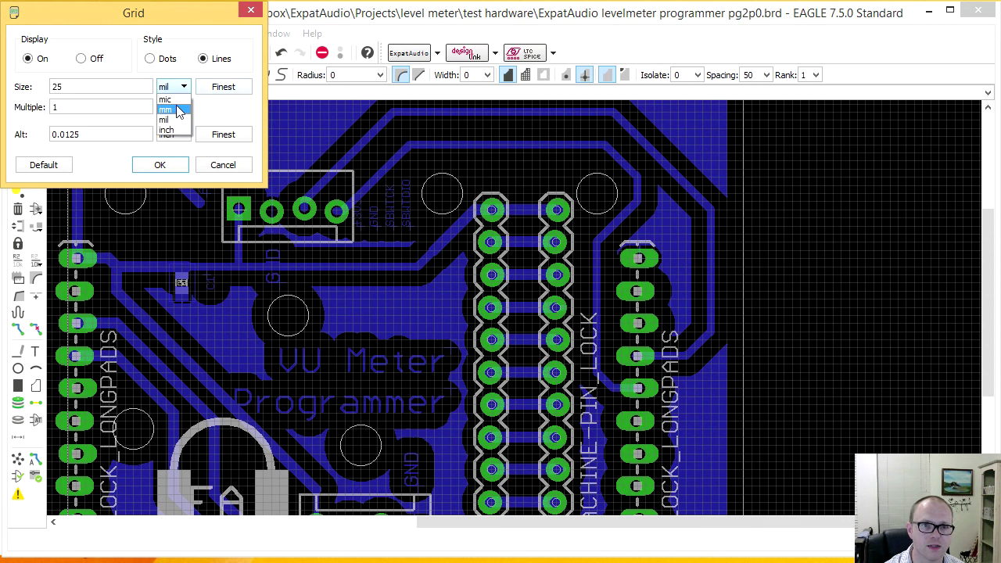
{"action": "left_click", "coordinate": [172, 167]}
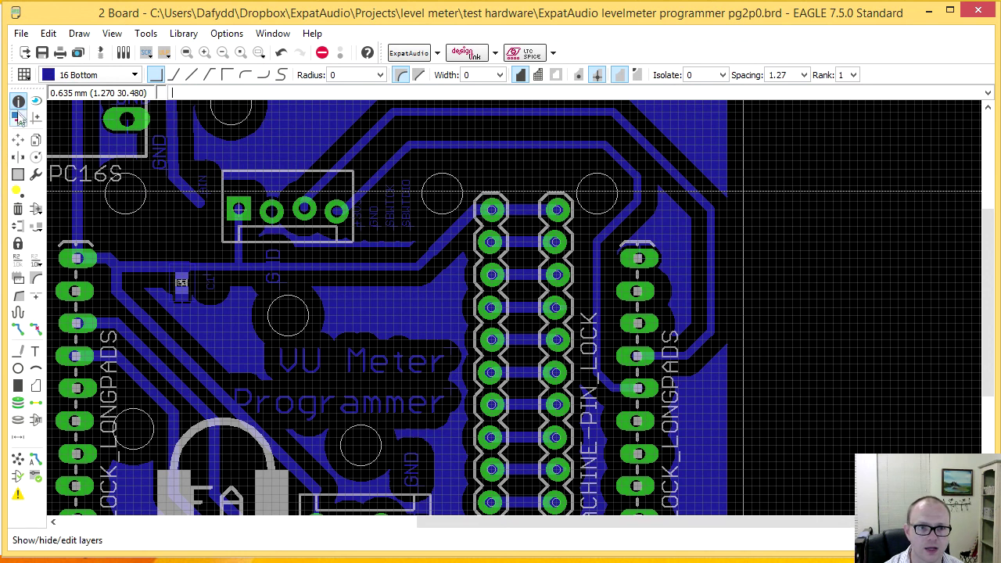
{"action": "left_click", "coordinate": [744, 230]}
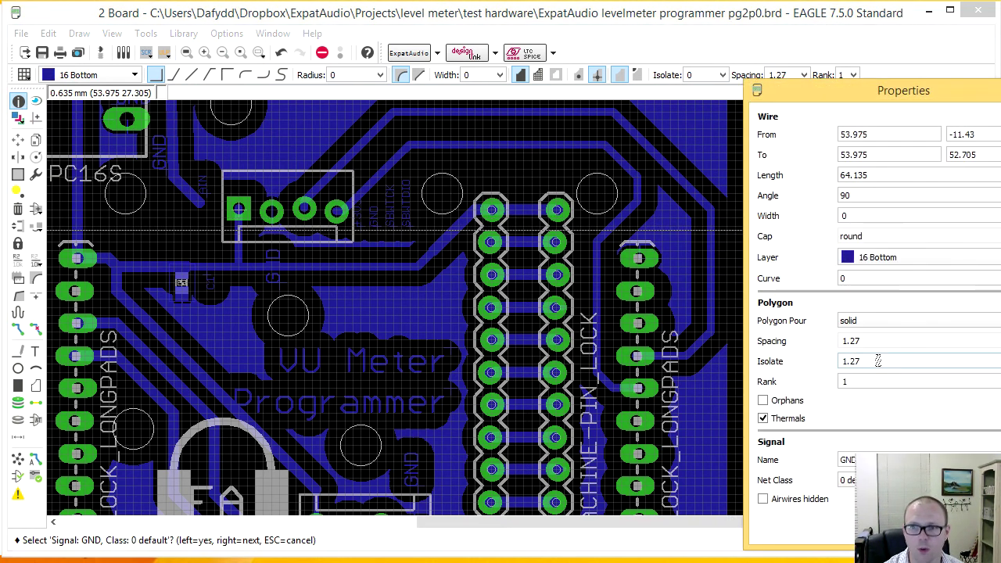
{"action": "key", "text": "Escape"}
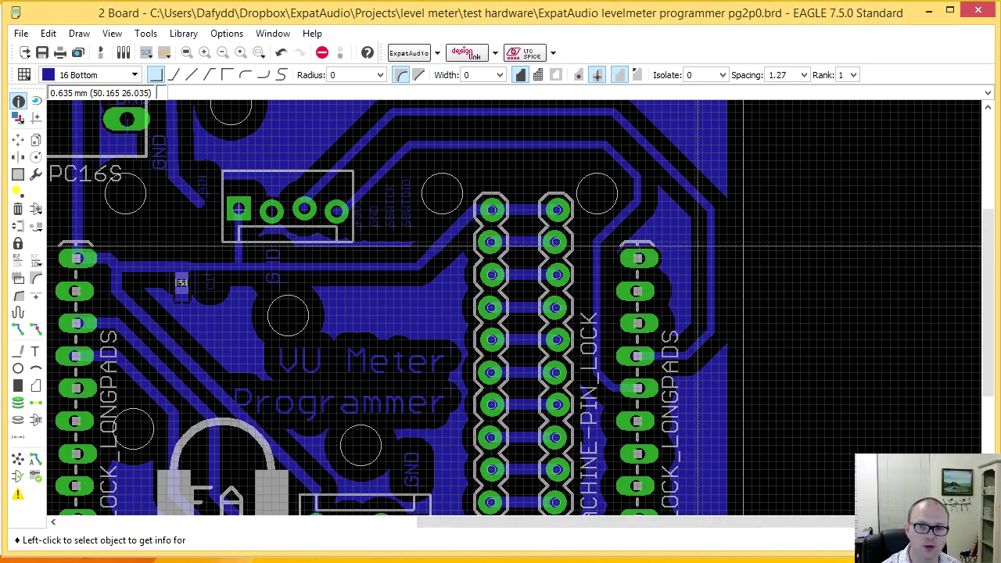
- Recompute the ratsnest and inspect the unrouted GND airwires around R1, C1 and the four-pin connector
{"action": "scroll", "coordinate": [325, 283], "scroll_direction": "down", "scroll_amount": 5}
{"action": "scroll", "coordinate": [328, 293], "scroll_direction": "up", "scroll_amount": 3}
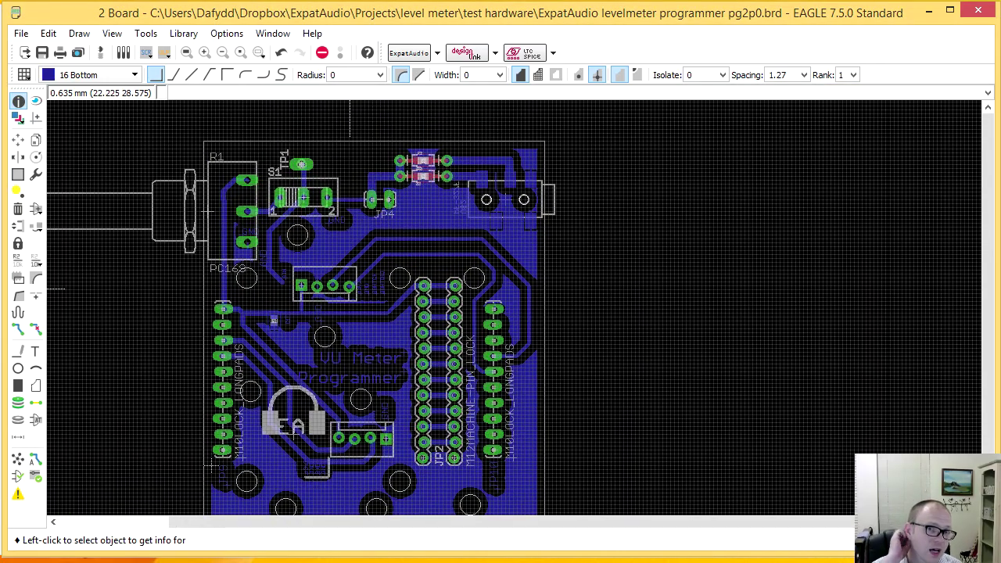
{"action": "left_click", "coordinate": [18, 462]}
{"action": "scroll", "coordinate": [295, 271], "scroll_direction": "up", "scroll_amount": 5}
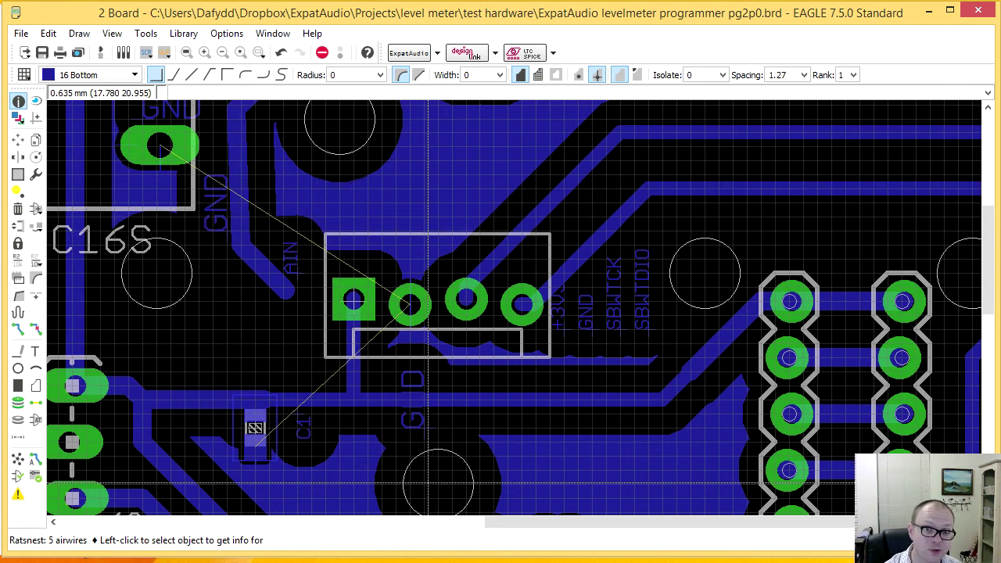
{"action": "scroll", "coordinate": [489, 397], "scroll_direction": "down", "scroll_amount": 3}
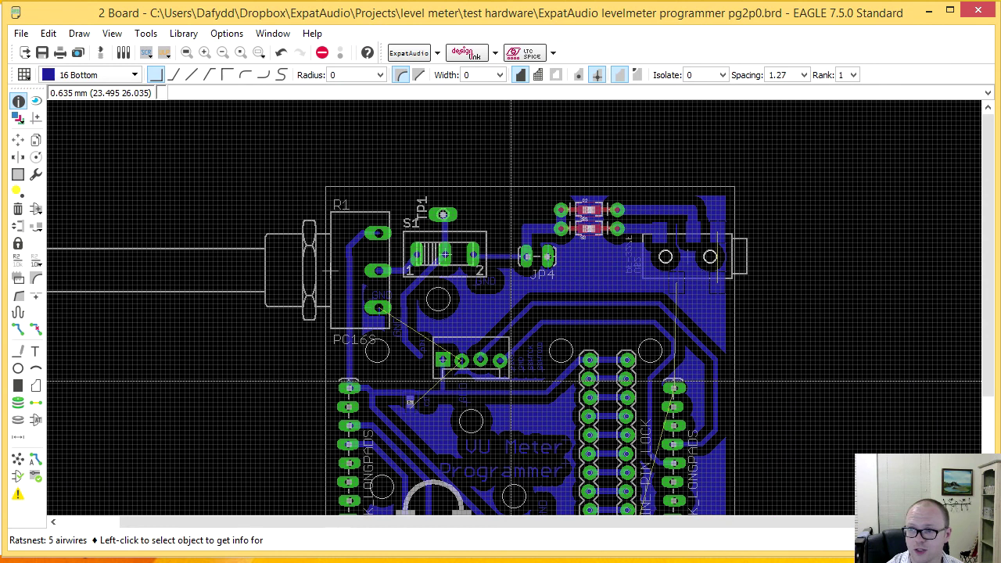
- Set the isolate value of the Bottom-layer GND polygon to 0.6096 mm and recompute the ratsnest
{"action": "scroll", "coordinate": [342, 358], "scroll_direction": "up", "scroll_amount": 2}
{"action": "left_click", "coordinate": [19, 102]}
{"action": "left_click", "coordinate": [314, 369]}
{"action": "right_click", "coordinate": [314, 369]}
{"action": "right_click", "coordinate": [314, 369]}
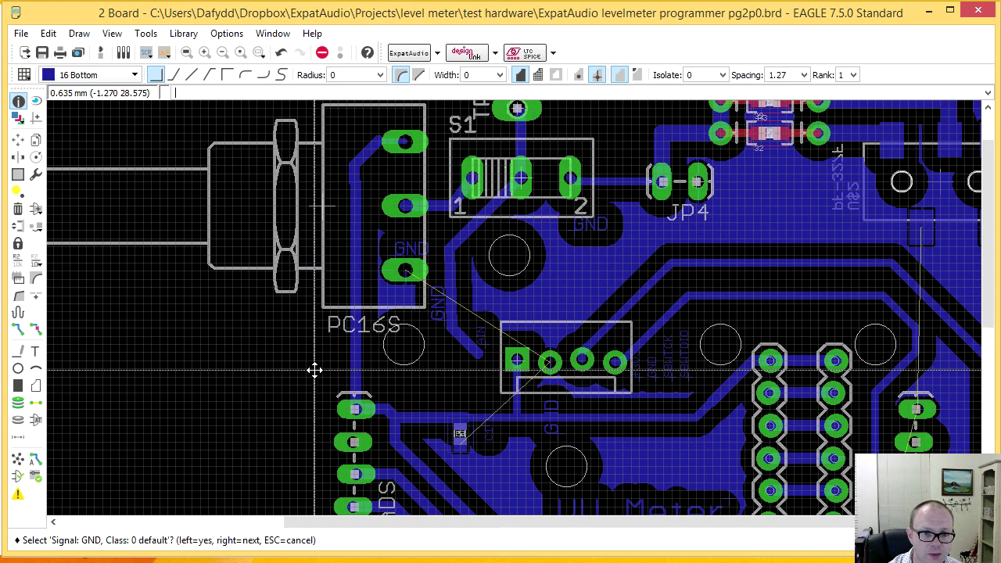
{"action": "left_click", "coordinate": [315, 370]}
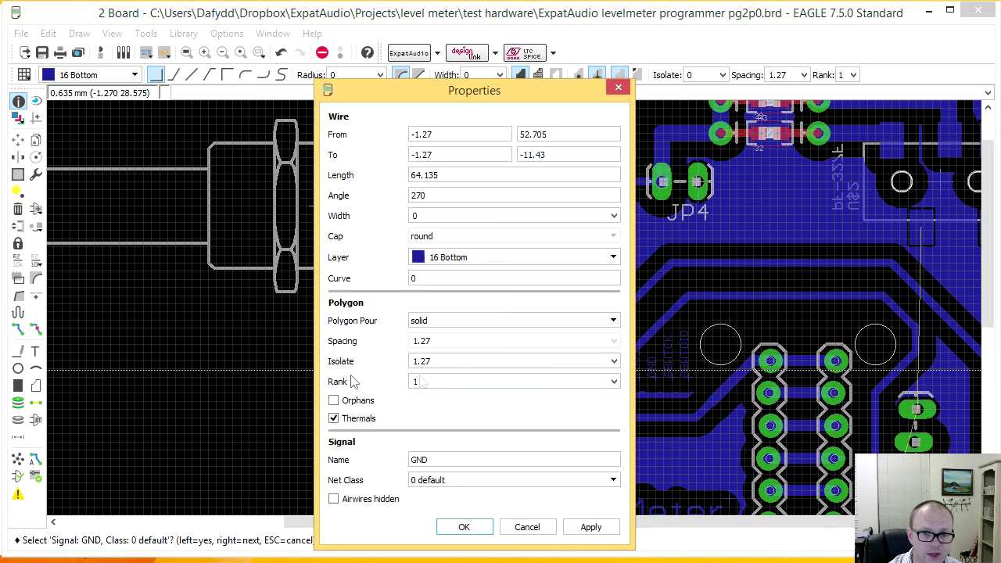
{"action": "left_click", "coordinate": [614, 363]}
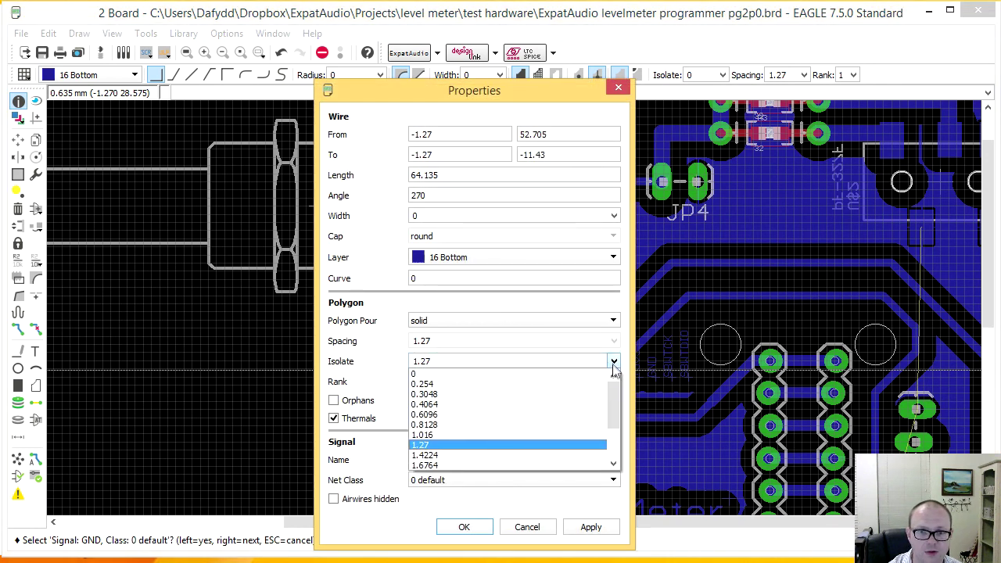
{"action": "left_click", "coordinate": [582, 420]}
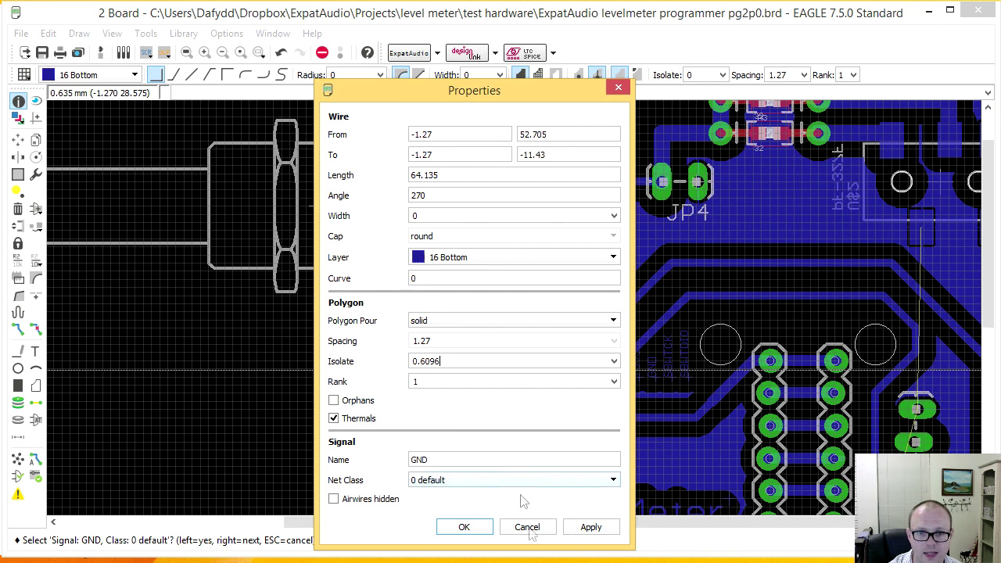
{"action": "left_click", "coordinate": [591, 527]}
{"action": "left_click", "coordinate": [464, 527]}
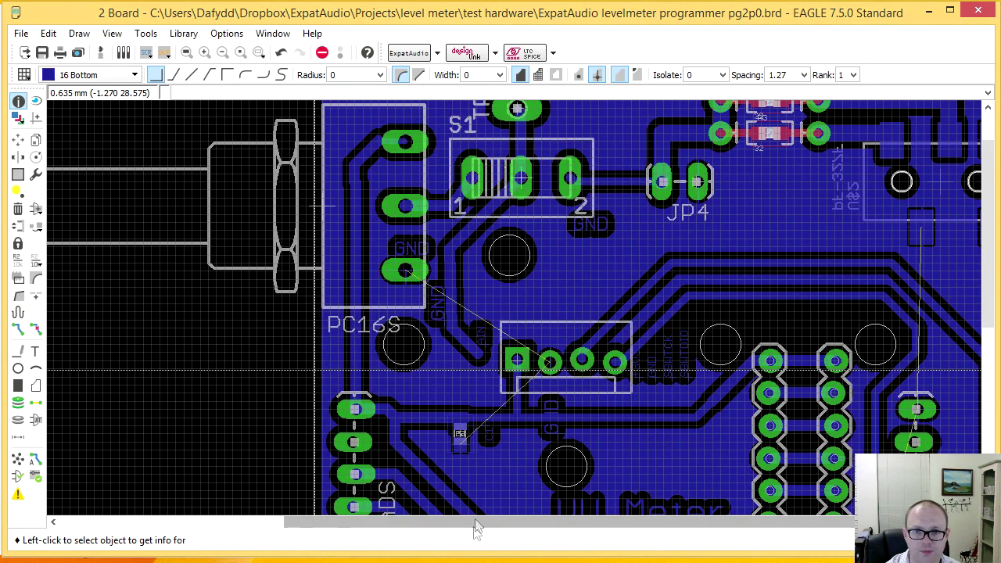
{"action": "left_click", "coordinate": [18, 459]}
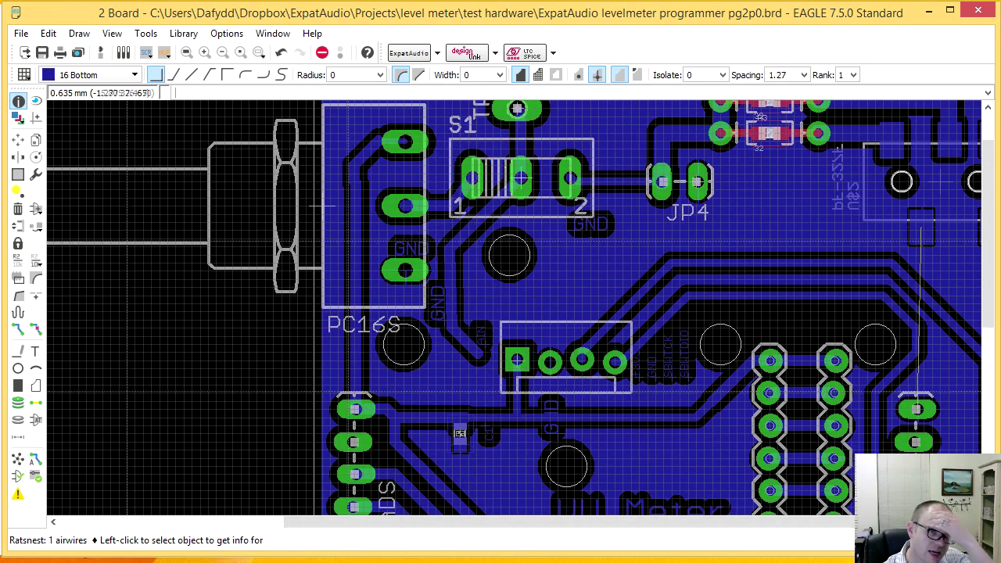
- Try to delete the GND label above potentiometer R1's lower pad, and switch to the Ripup tool
{"action": "scroll", "coordinate": [336, 256], "scroll_direction": "up", "scroll_amount": 4}
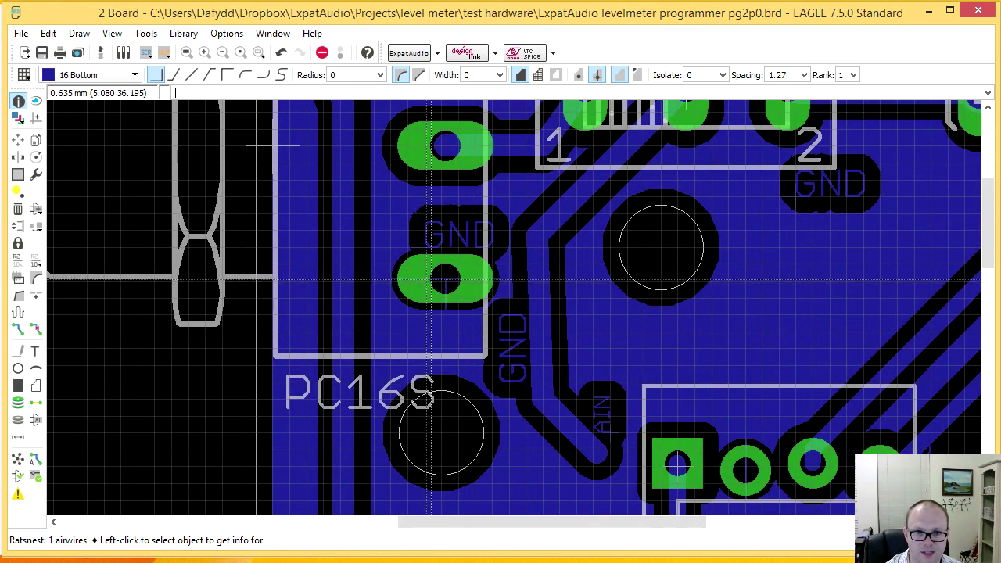
{"action": "left_click", "coordinate": [18, 209]}
{"action": "left_click", "coordinate": [496, 247]}
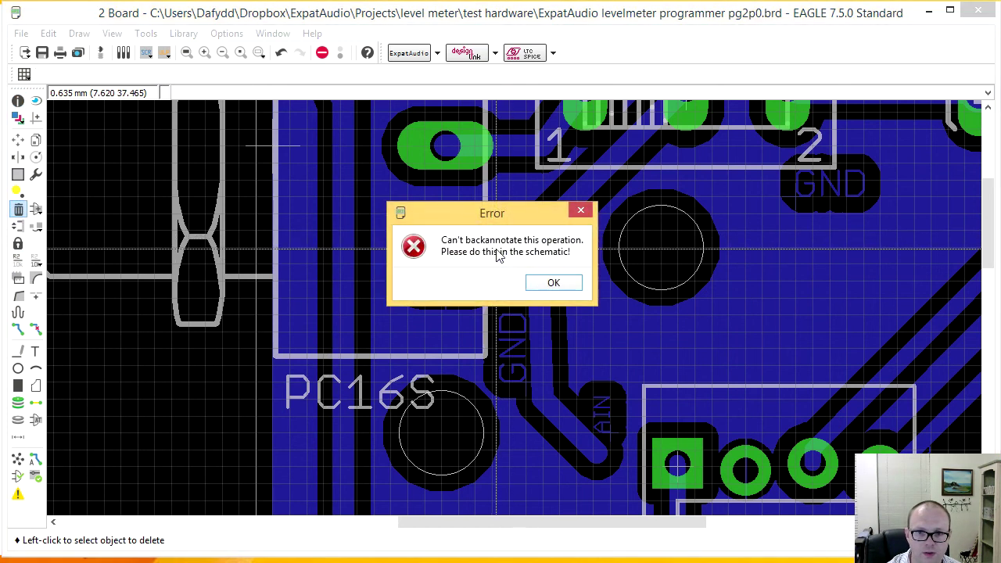
{"action": "left_click", "coordinate": [553, 283]}
{"action": "left_click", "coordinate": [35, 329]}
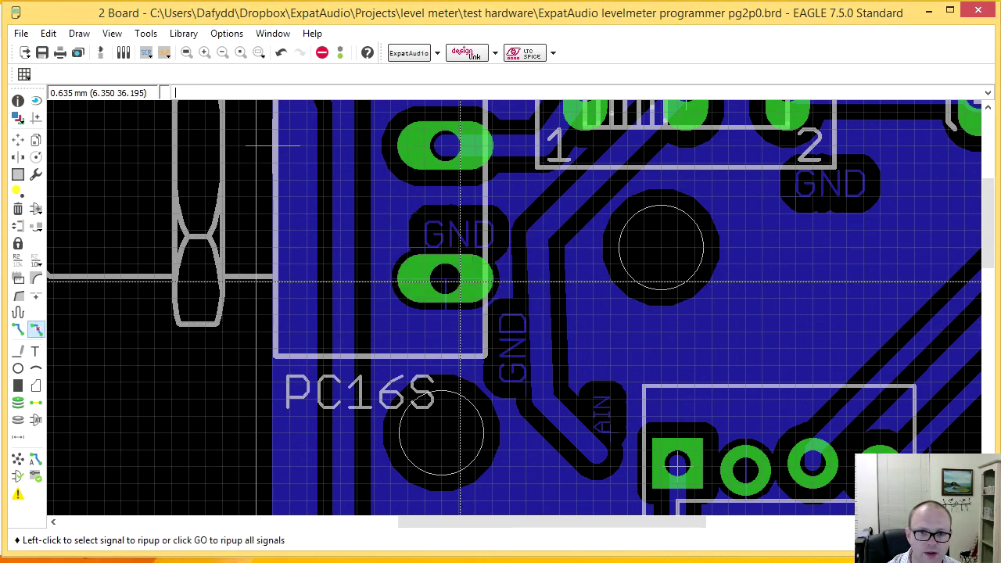
- Try ripping up the bottom-layer trace segments that run down to the AIN label, and undo both ripups
{"action": "left_click", "coordinate": [505, 262]}
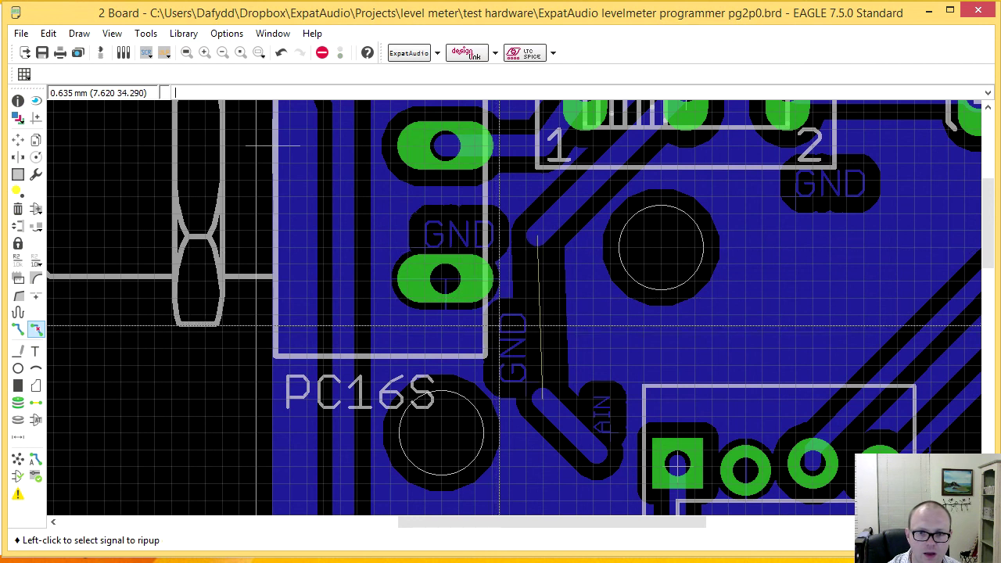
{"action": "left_click", "coordinate": [525, 379]}
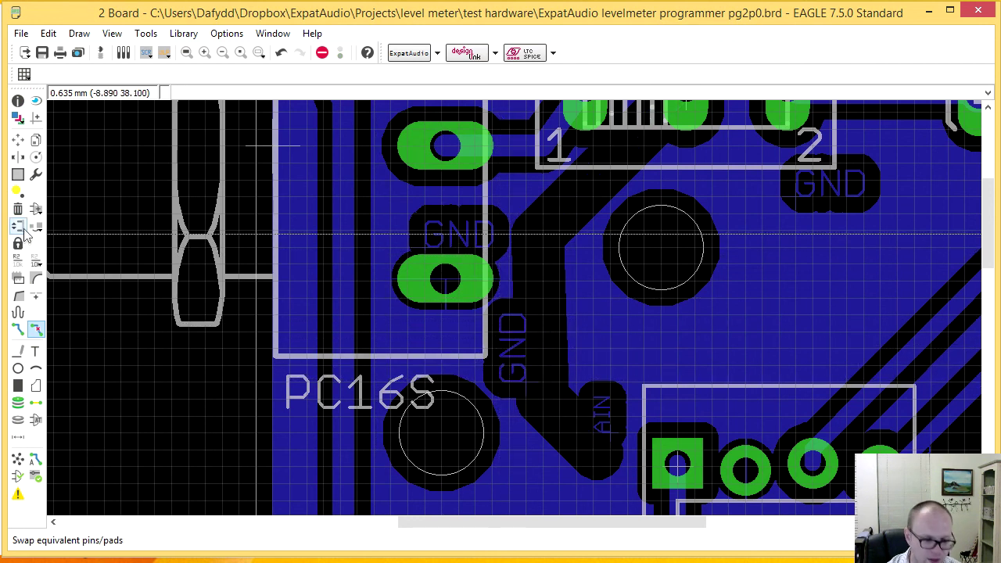
{"action": "key", "text": "ctrl+z"}
{"action": "key", "text": "ctrl+z"}
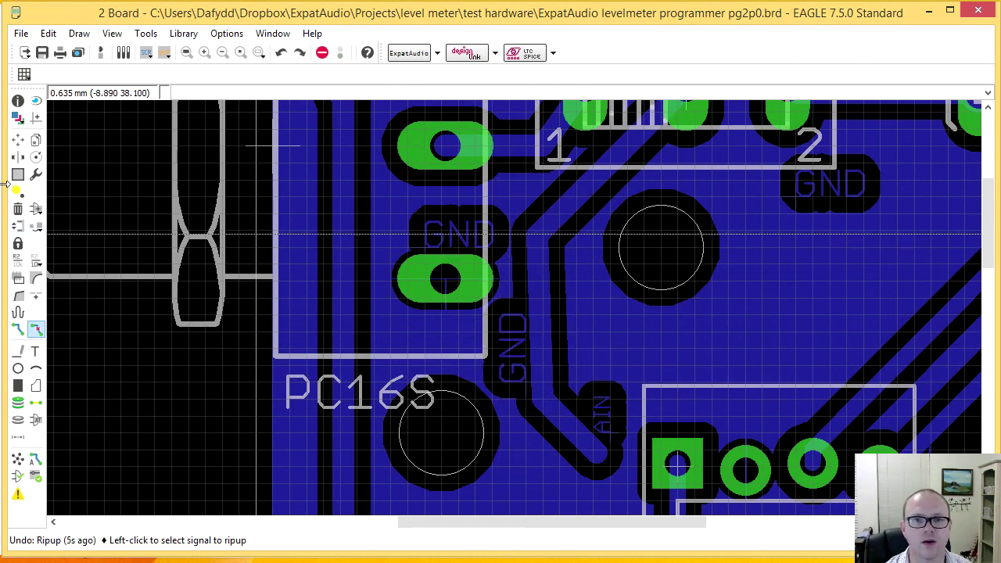
- Inspect the properties of the SBWTDIO text label and the layers available for it, leaving its settings as they are
{"action": "left_click", "coordinate": [20, 282]}
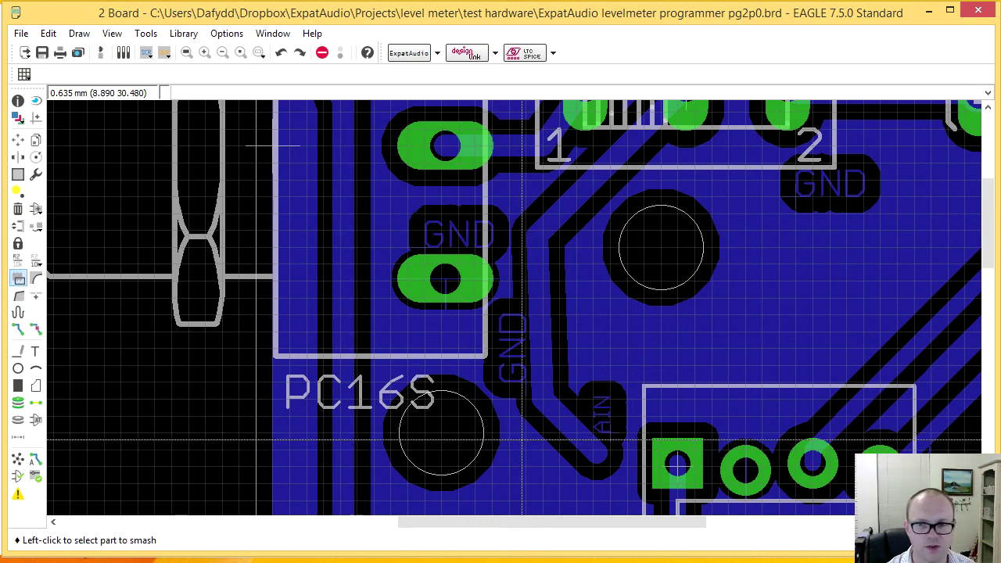
{"action": "scroll", "coordinate": [468, 366], "scroll_direction": "down", "scroll_amount": 5}
{"action": "scroll", "coordinate": [468, 365], "scroll_direction": "up", "scroll_amount": 2}
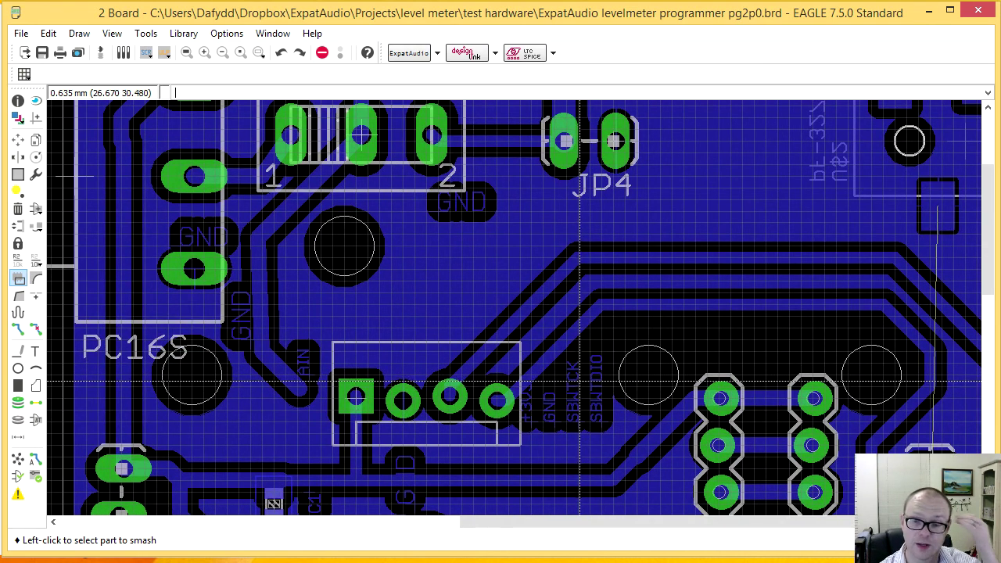
{"action": "left_click", "coordinate": [20, 103]}
{"action": "left_click", "coordinate": [599, 426]}
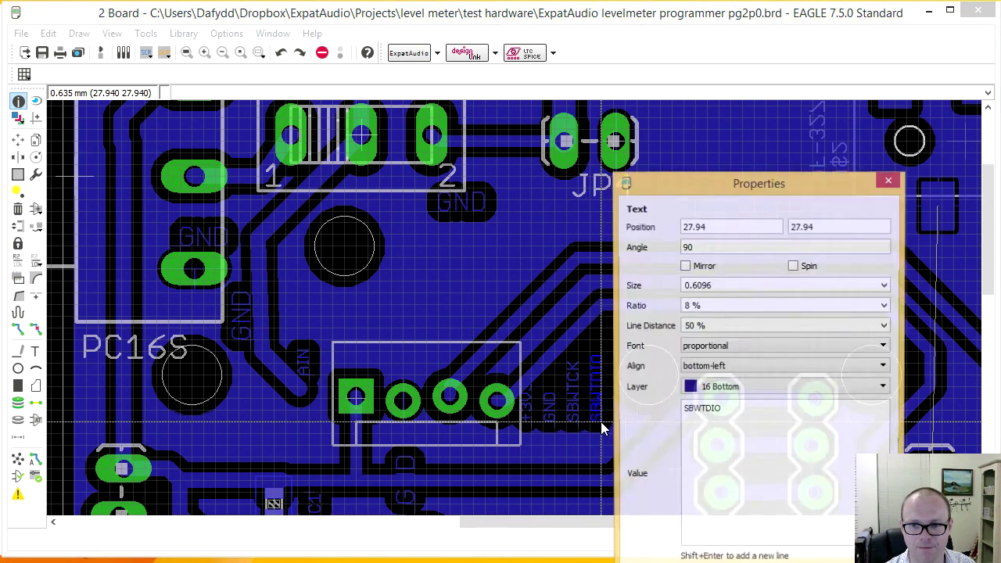
{"action": "left_click", "coordinate": [764, 392]}
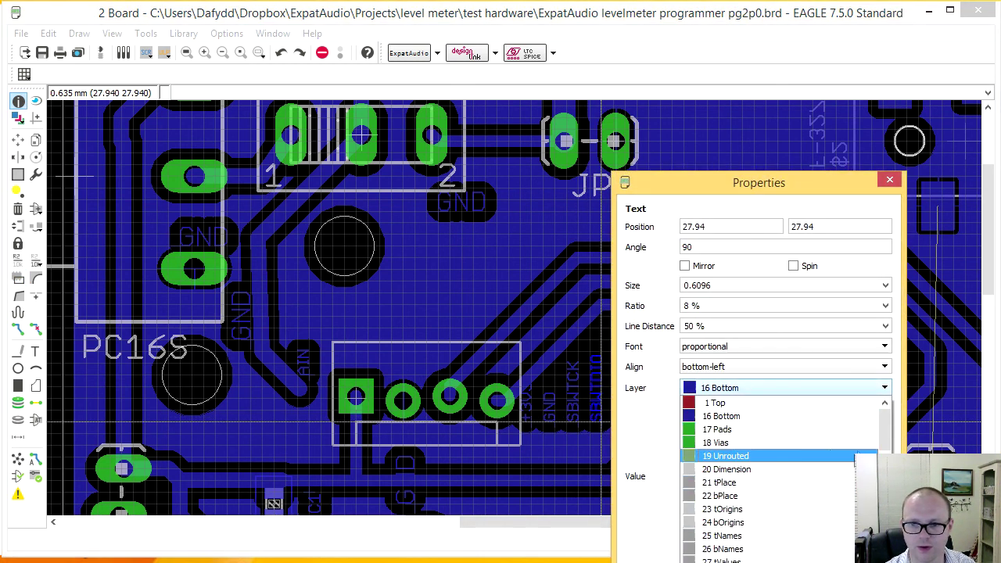
{"action": "left_click", "coordinate": [889, 185]}
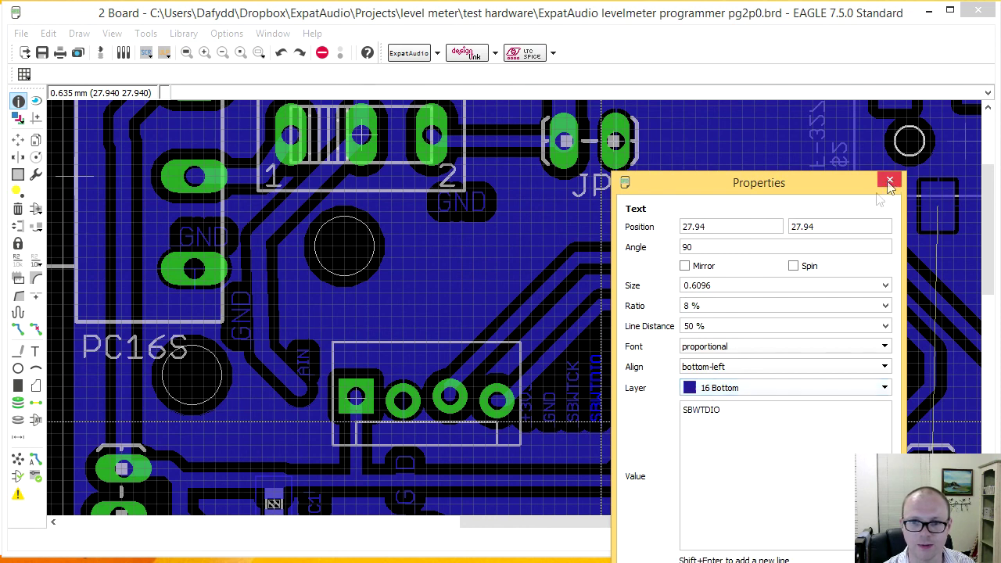
{"action": "left_click", "coordinate": [889, 182]}
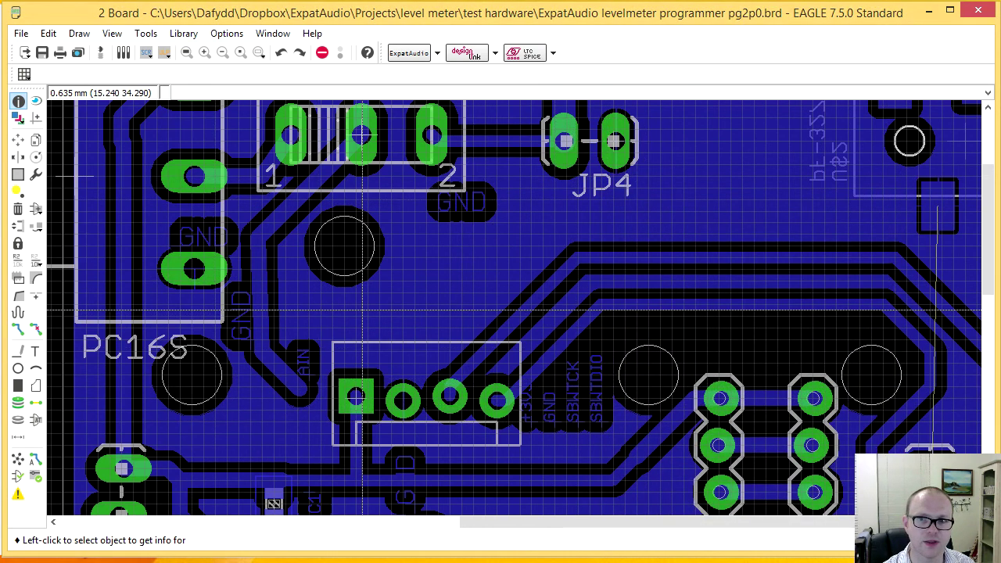
- Examine the ground pour across the board and the unrouted airwire at the top pad of the rightmost pin header
{"action": "middle_click_drag", "start_coordinate": [456, 270], "coordinate": [467, 378]}
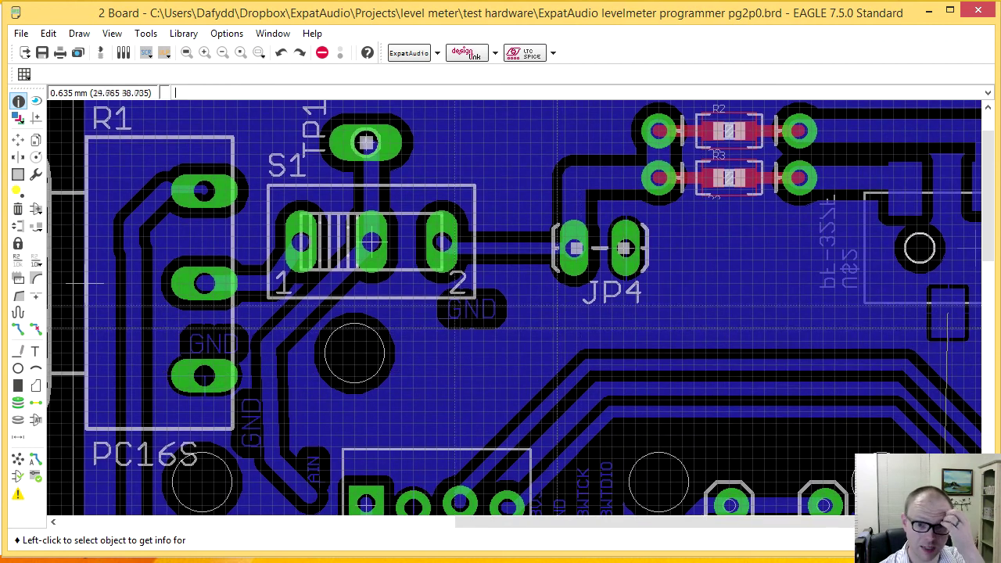
{"action": "middle_click_drag", "start_coordinate": [249, 342], "coordinate": [270, 320]}
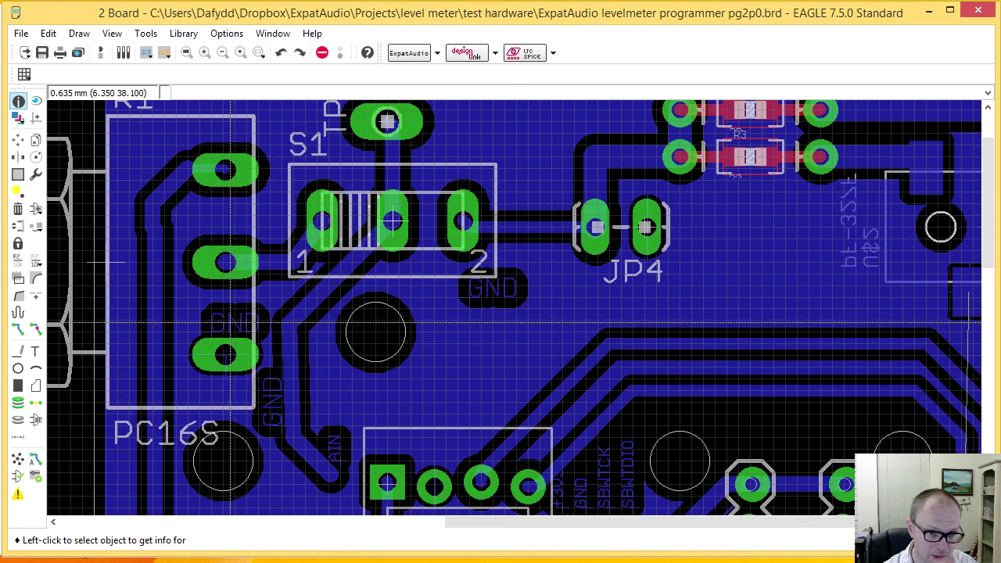
{"action": "scroll", "coordinate": [656, 389], "scroll_direction": "down", "scroll_amount": 3}
{"action": "scroll", "coordinate": [689, 397], "scroll_direction": "down", "scroll_amount": 1}
{"action": "middle_click_drag", "start_coordinate": [689, 397], "coordinate": [442, 210]}
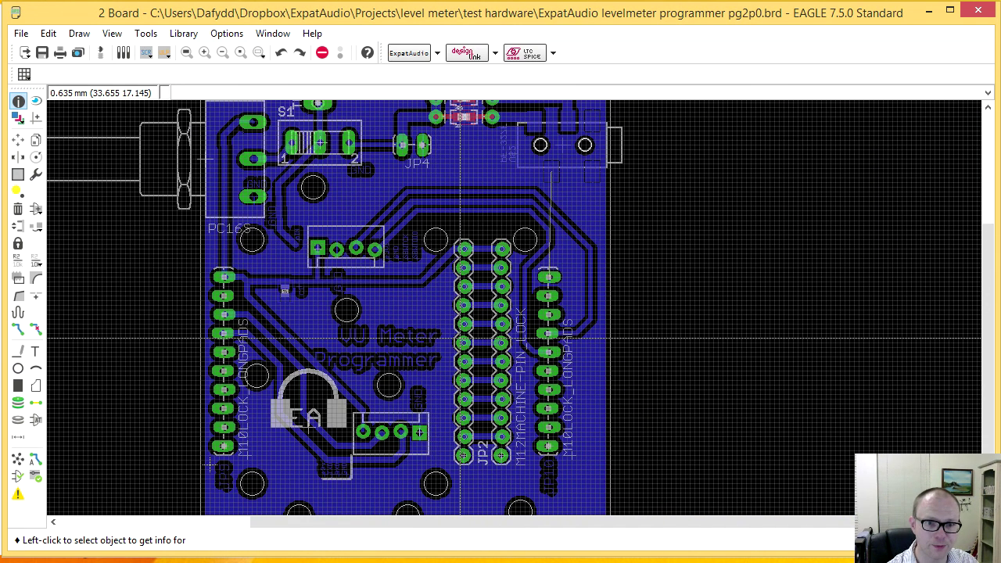
{"action": "middle_click_drag", "start_coordinate": [461, 338], "coordinate": [468, 221]}
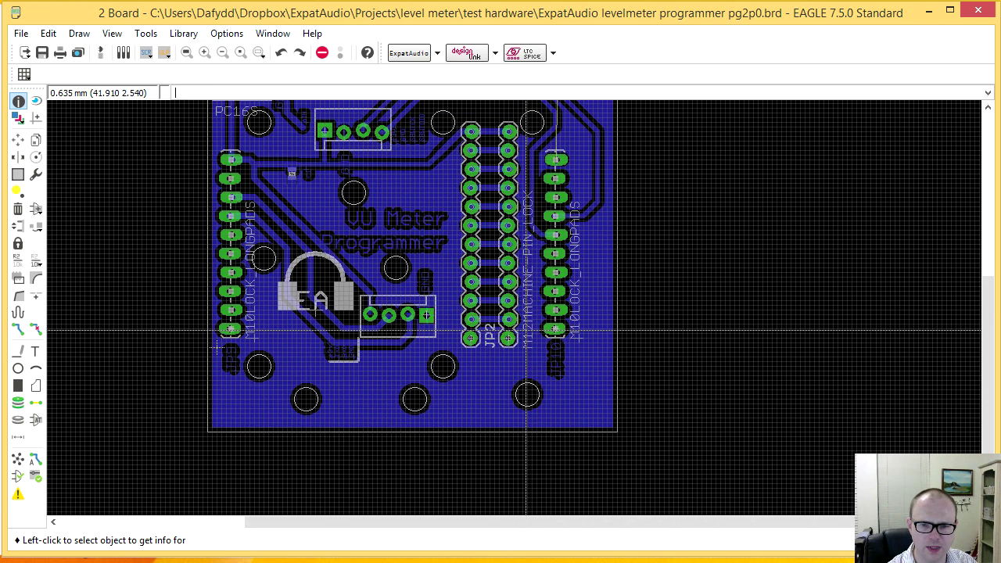
{"action": "middle_click_drag", "start_coordinate": [541, 123], "coordinate": [572, 268]}
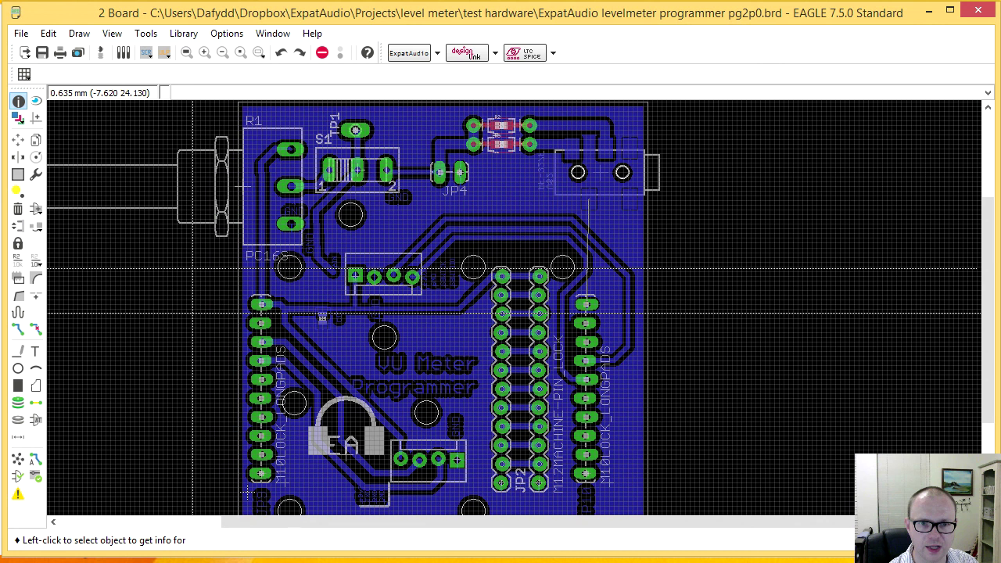
{"action": "scroll", "coordinate": [575, 310], "scroll_direction": "up", "scroll_amount": 5}
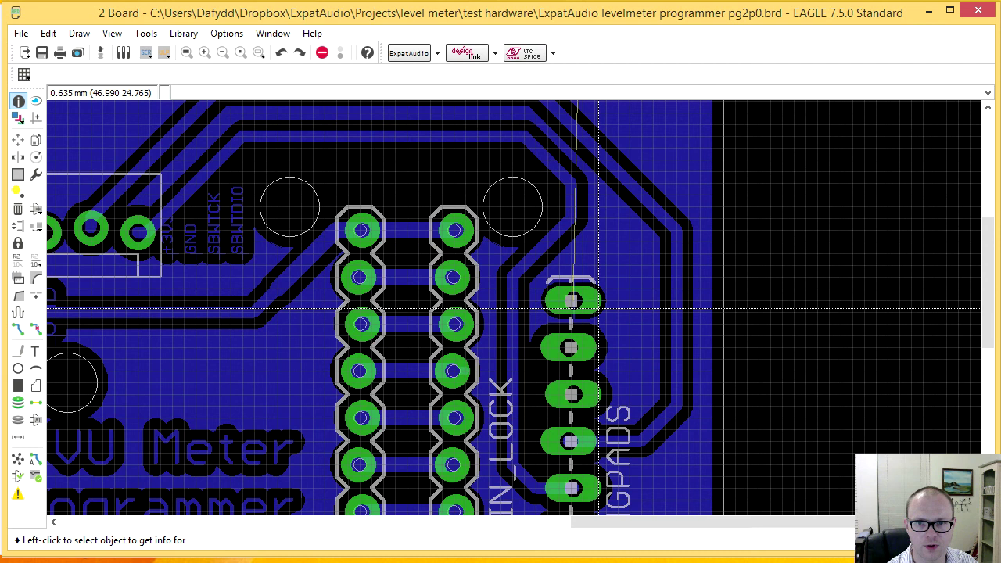
{"action": "scroll", "coordinate": [598, 309], "scroll_direction": "up", "scroll_amount": 2}
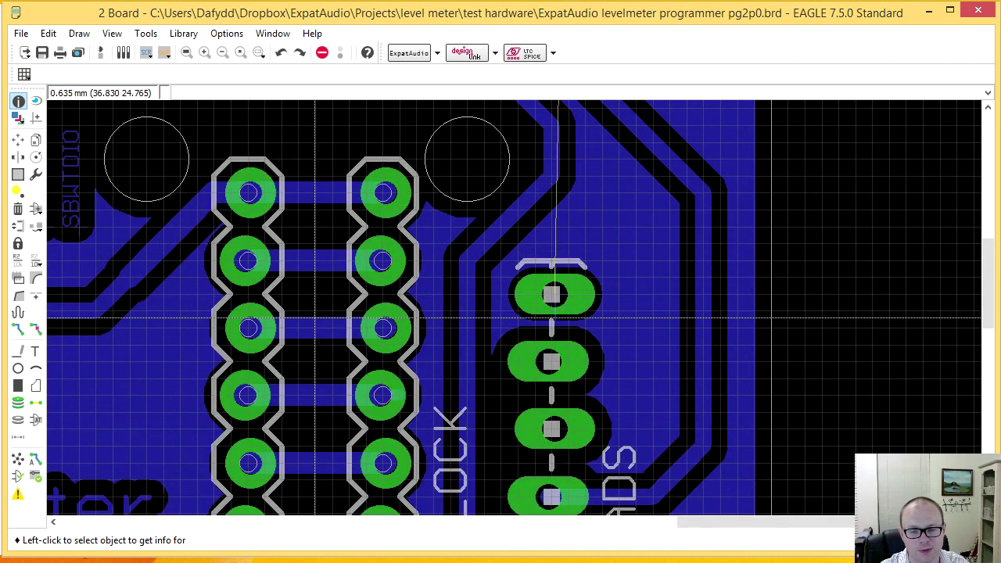
{"action": "scroll", "coordinate": [315, 318], "scroll_direction": "down", "scroll_amount": 3}
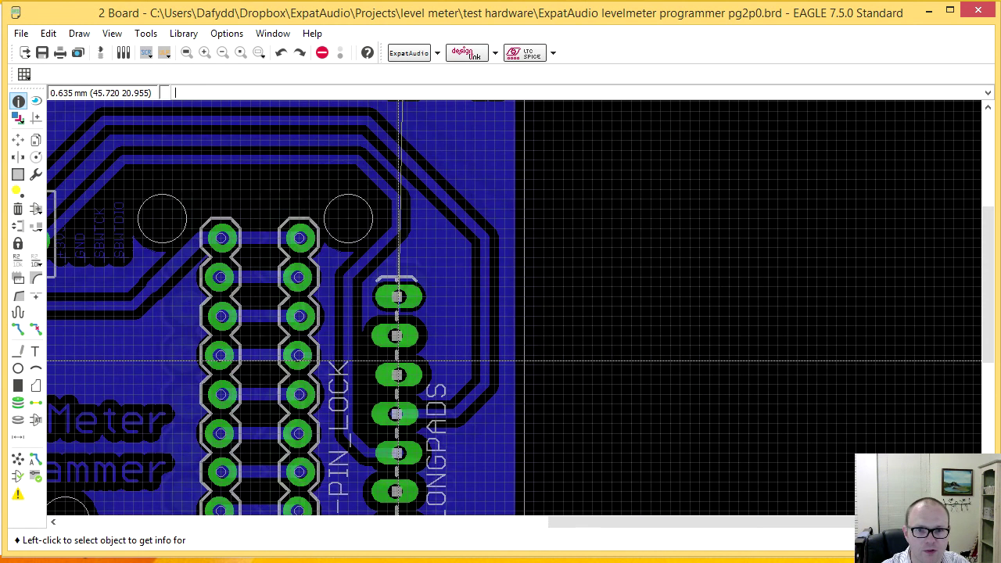
{"action": "scroll", "coordinate": [399, 361], "scroll_direction": "up", "scroll_amount": 1}
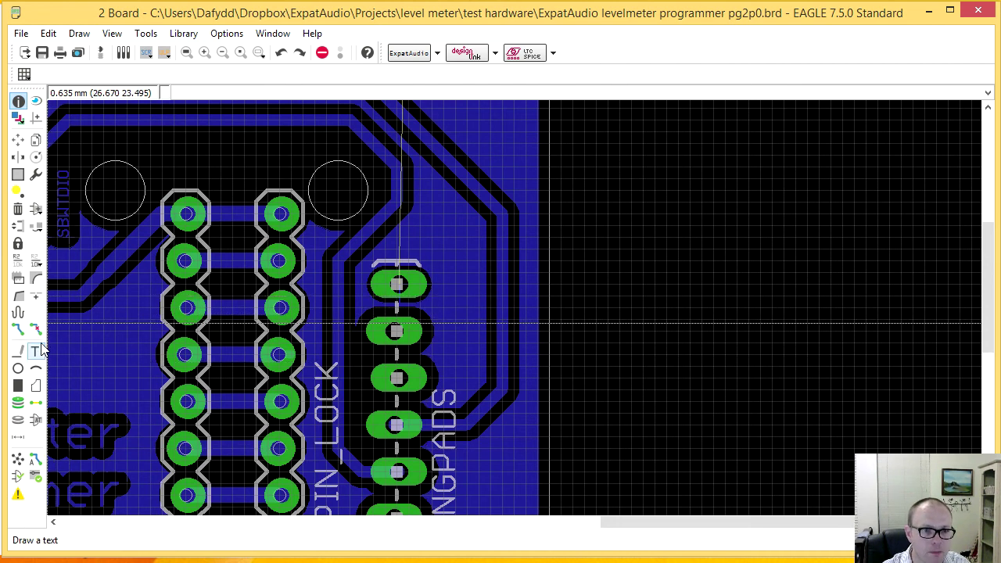
{"action": "left_click", "coordinate": [18, 330]}
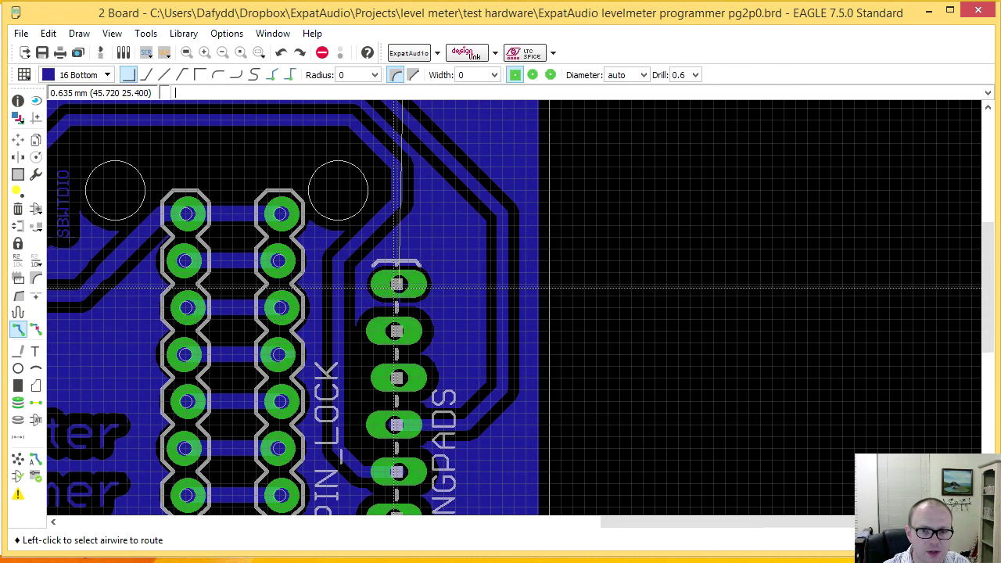
{"action": "left_click", "coordinate": [399, 235]}
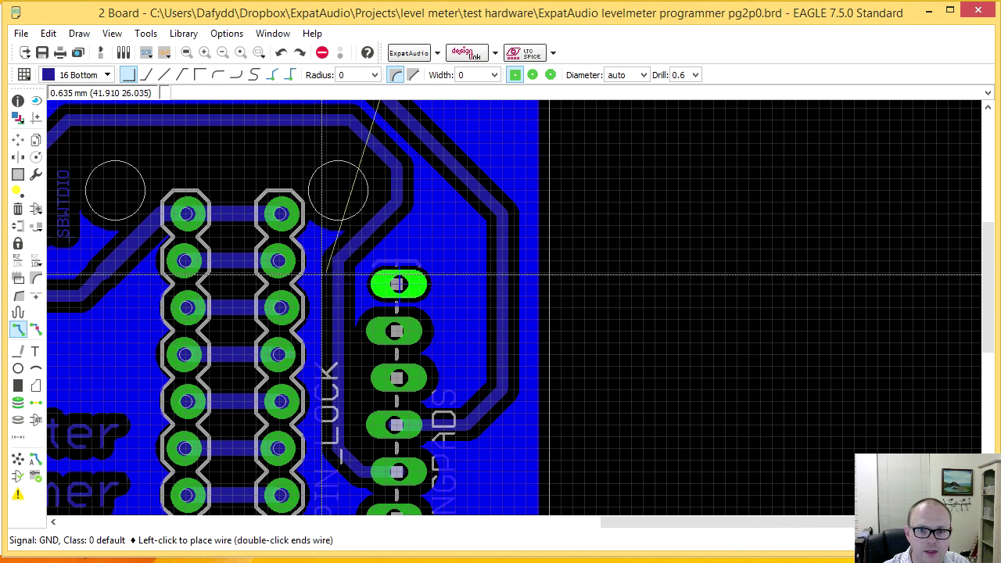
{"action": "key", "text": "Escape"}
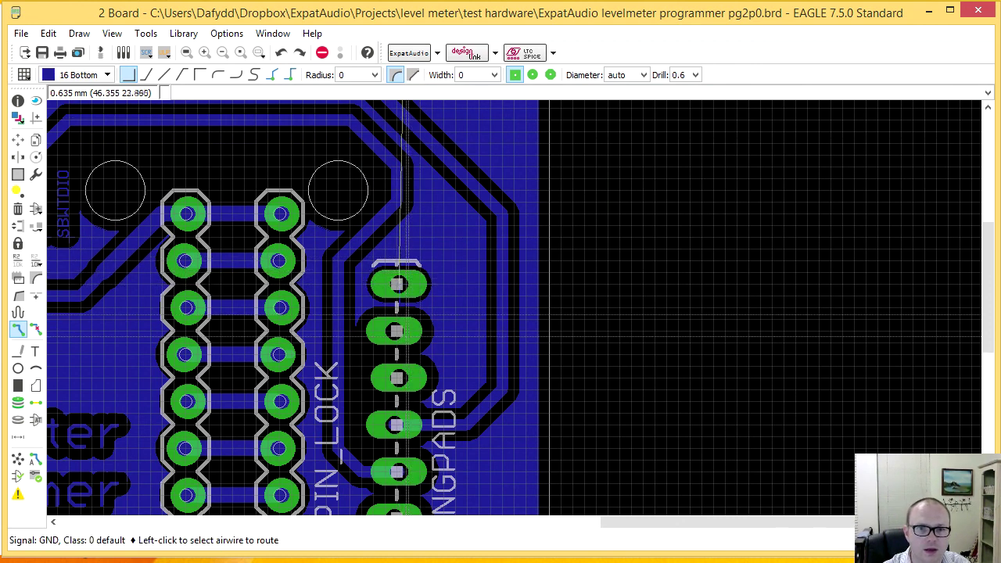
{"action": "left_click", "coordinate": [399, 294]}
{"action": "middle_click_drag", "start_coordinate": [467, 176], "coordinate": [473, 416]}
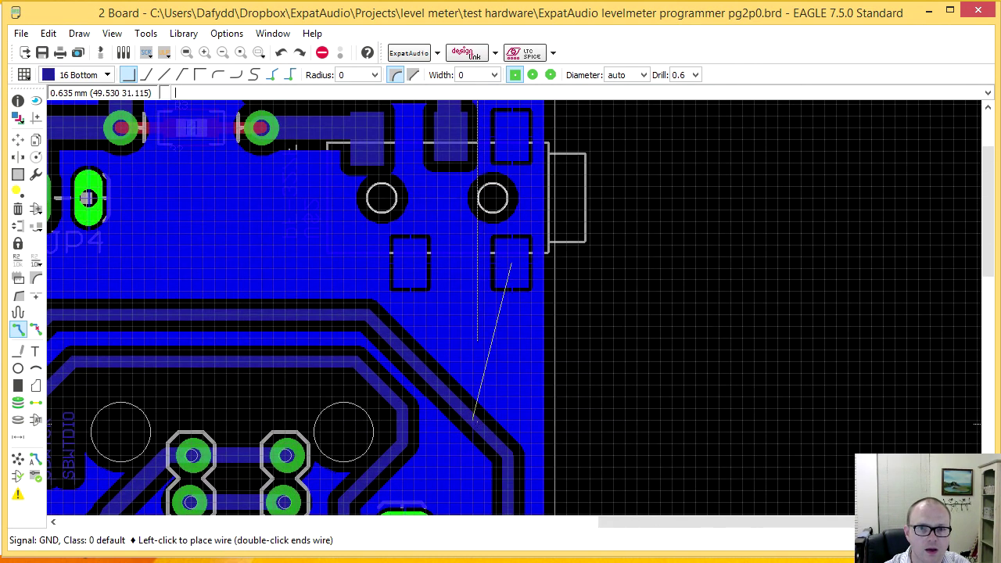
{"action": "middle_click_drag", "start_coordinate": [530, 506], "coordinate": [507, 297]}
{"action": "key", "text": "Escape"}
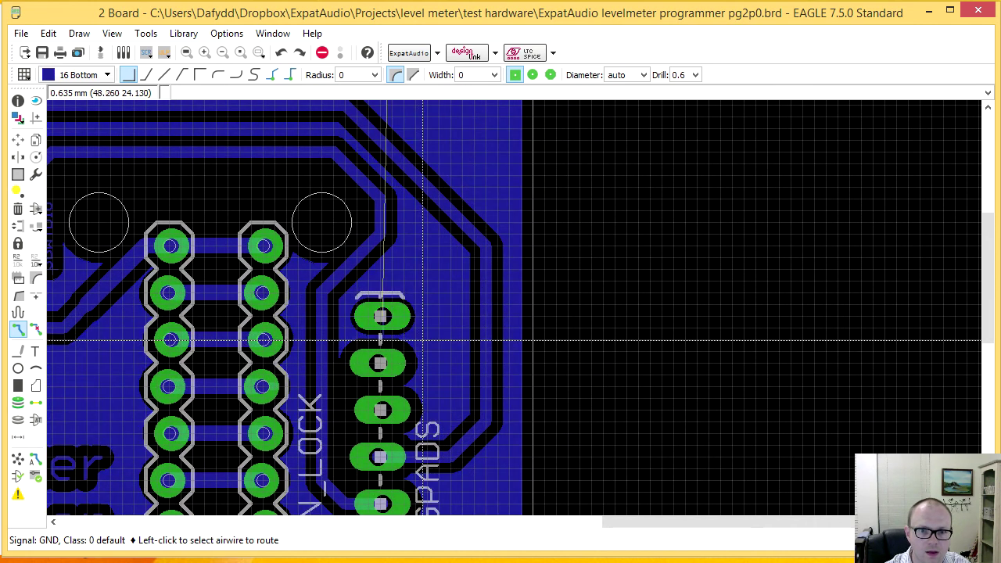
- Draw a horizontal bottom-layer wire about 6.35 mm long between the fourth and fifth pads of the rightmost pin header
{"action": "left_click", "coordinate": [19, 354]}
{"action": "middle_click_drag", "start_coordinate": [440, 449], "coordinate": [408, 282]}
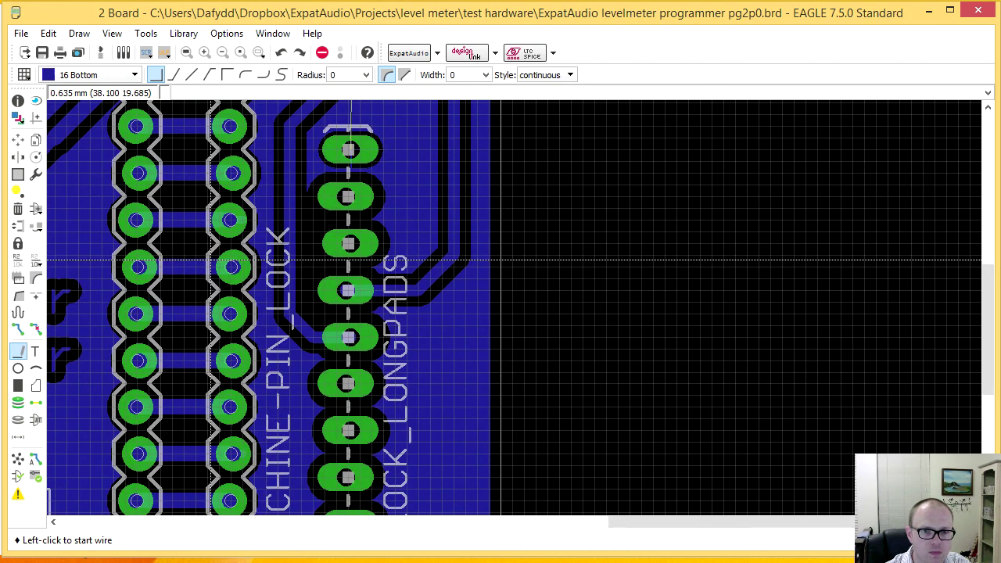
{"action": "left_click", "coordinate": [420, 315]}
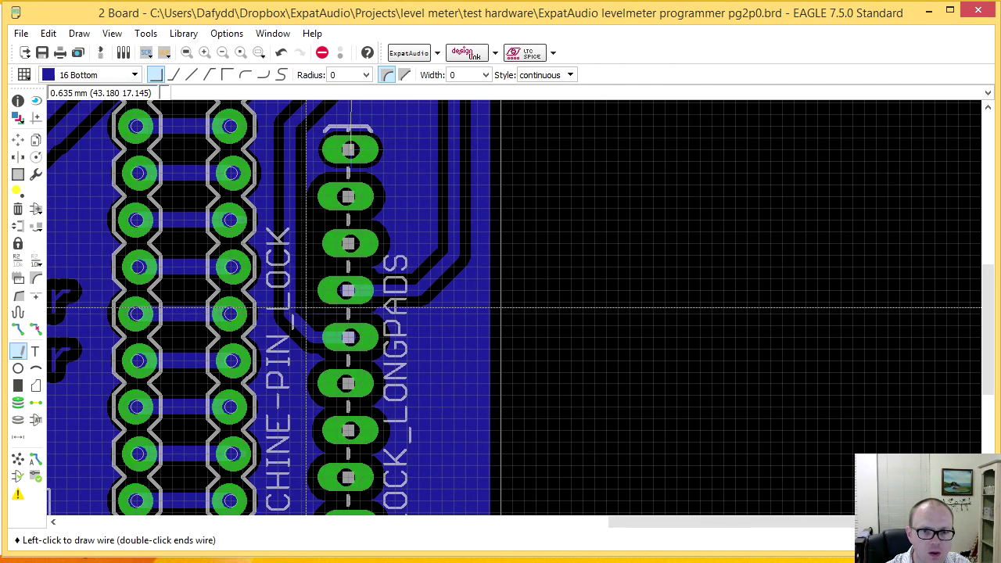
{"action": "key", "text": "Escape"}
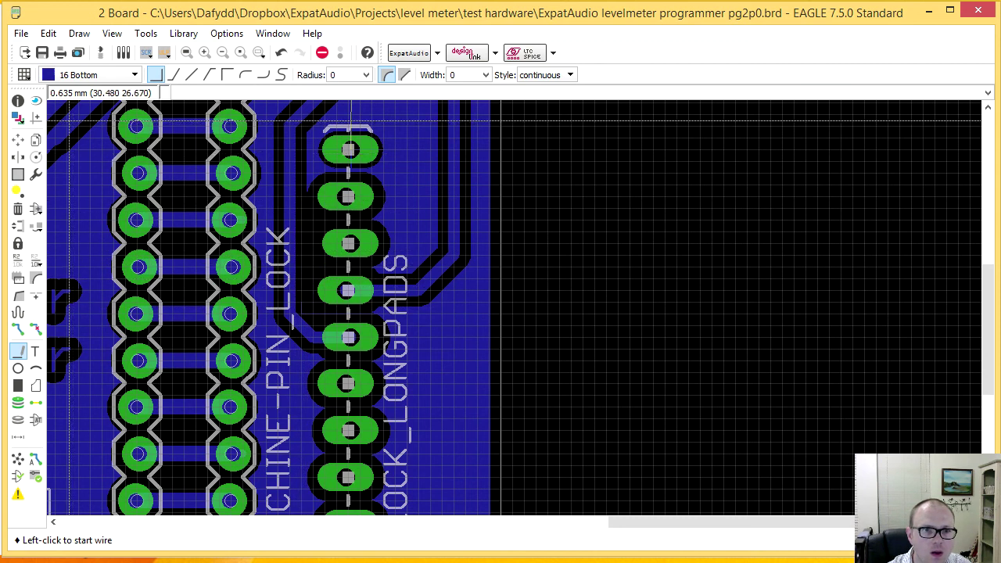
- Set the width of the new wire between the header pads to 0.4064 mm
{"action": "left_click", "coordinate": [18, 100]}
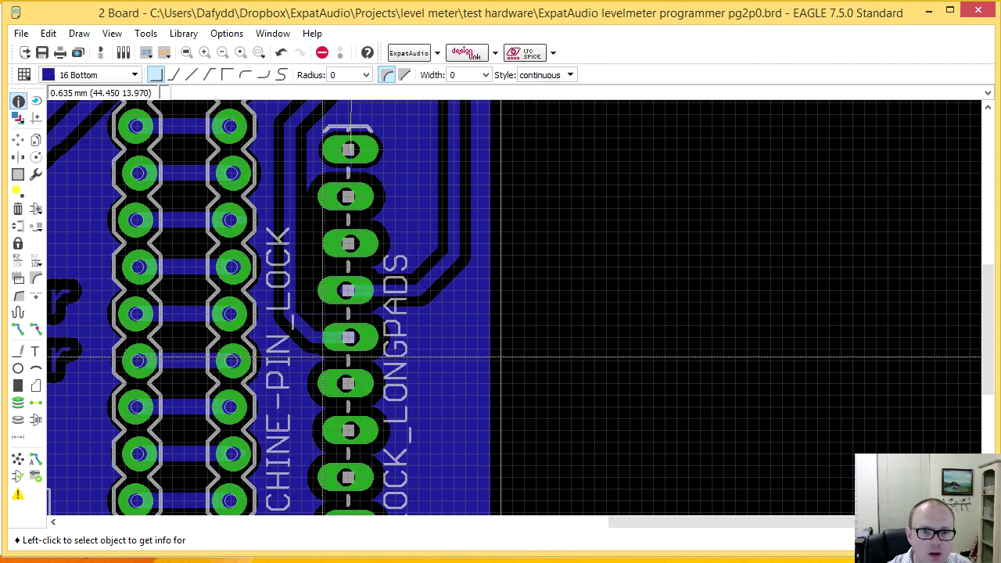
{"action": "left_click", "coordinate": [322, 314]}
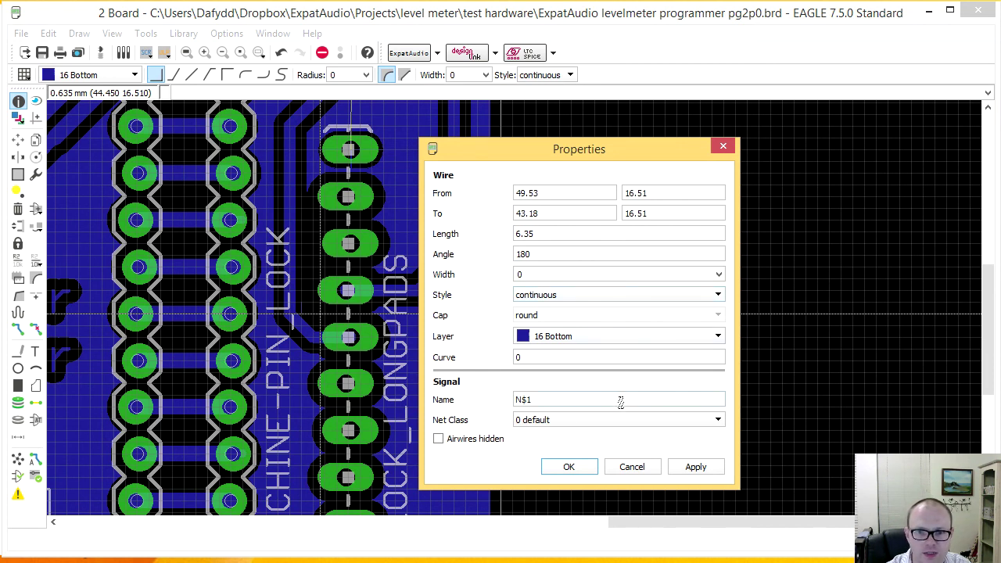
{"action": "left_click", "coordinate": [714, 275]}
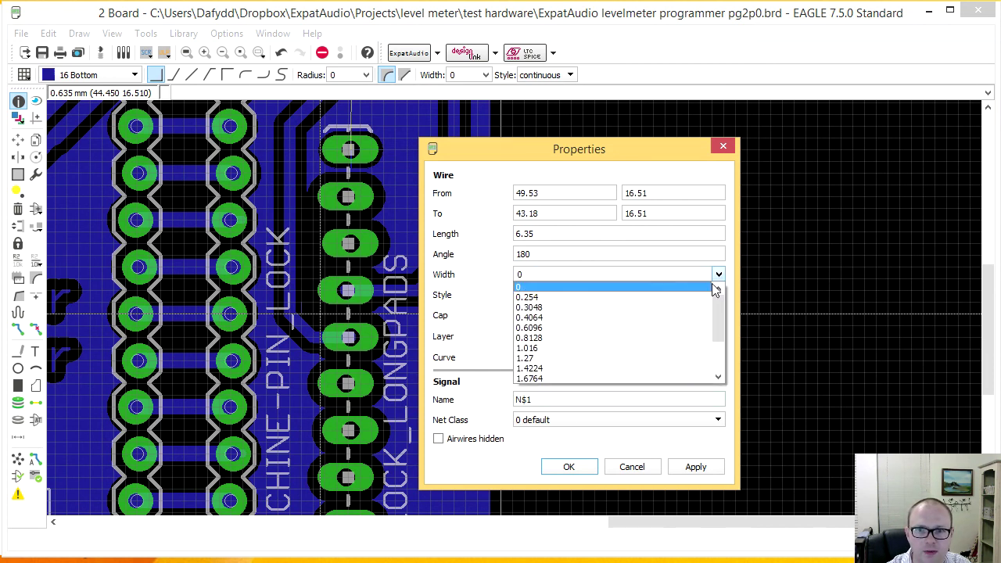
{"action": "left_click", "coordinate": [680, 335]}
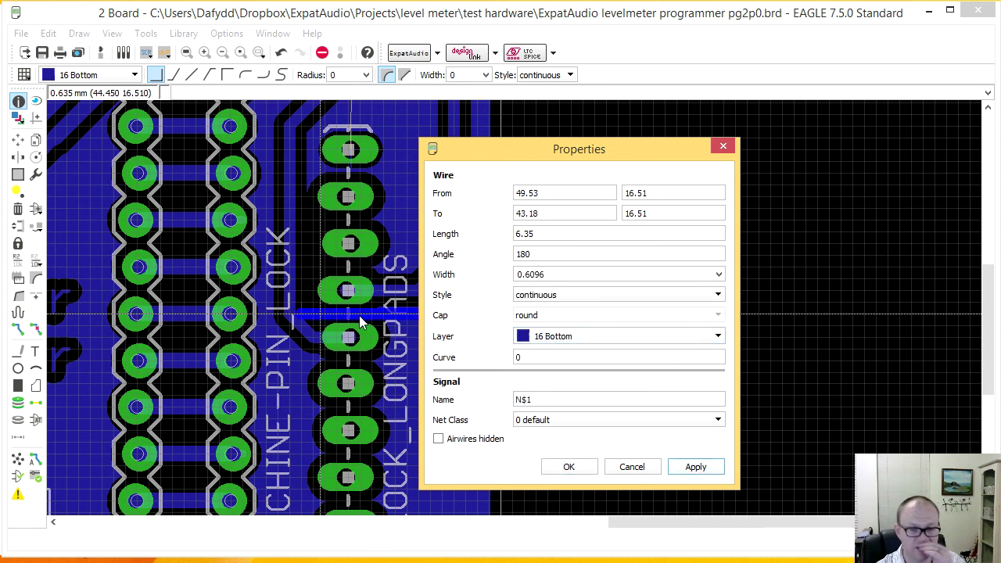
{"action": "left_click", "coordinate": [717, 275]}
{"action": "left_click", "coordinate": [690, 319]}
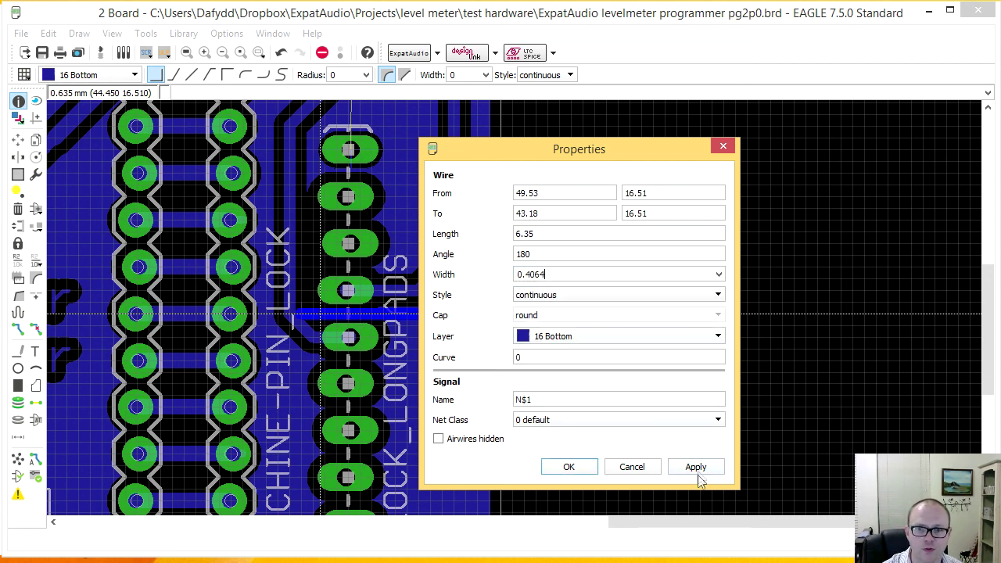
{"action": "left_click", "coordinate": [570, 467]}
- Shorten the wire by moving its left end one grid step to the right, away from the neighbouring trace
{"action": "scroll", "coordinate": [359, 341], "scroll_direction": "up", "scroll_amount": 5}
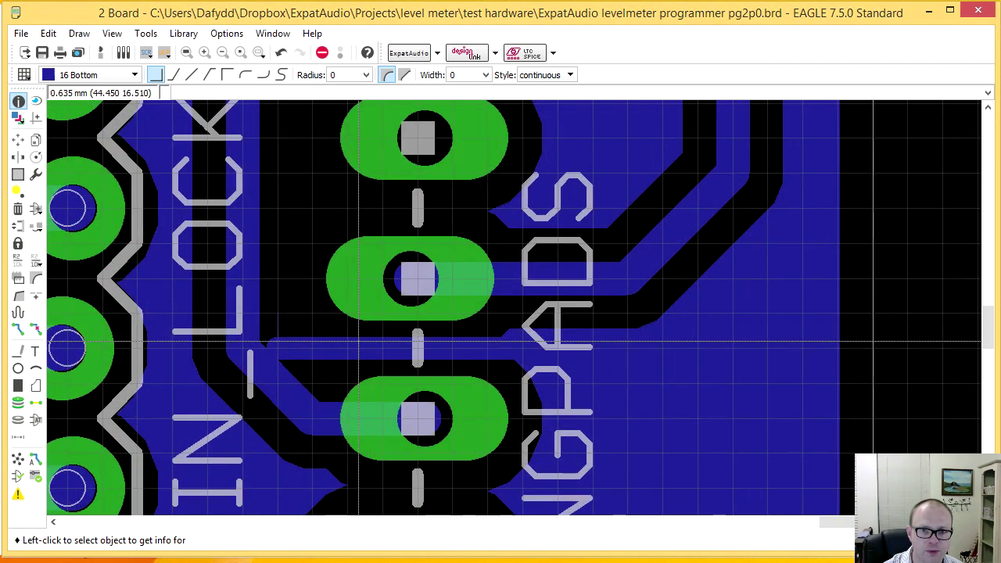
{"action": "scroll", "coordinate": [359, 341], "scroll_direction": "down", "scroll_amount": 1}
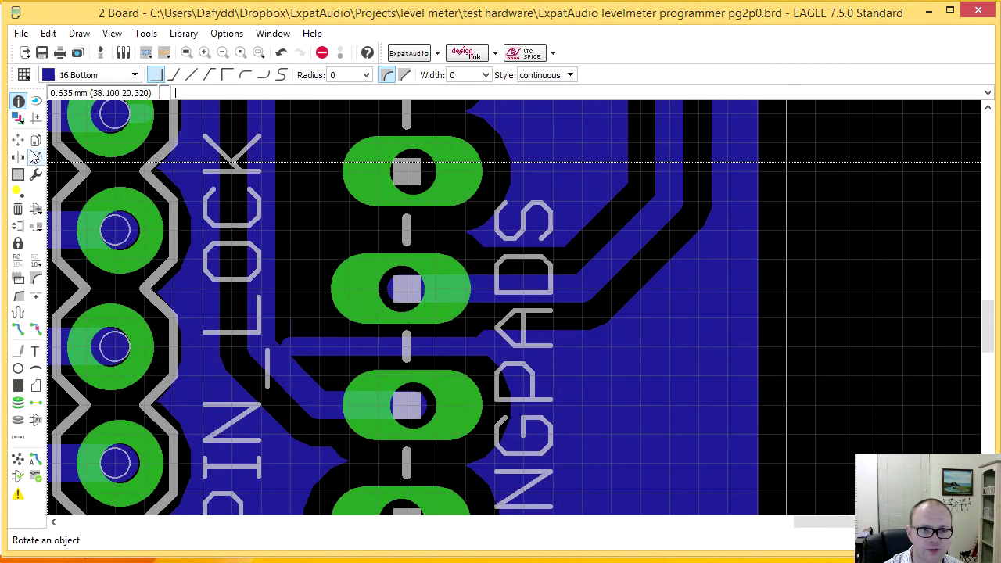
{"action": "left_click", "coordinate": [17, 139]}
{"action": "left_click", "coordinate": [301, 347]}
{"action": "left_click", "coordinate": [318, 347]}
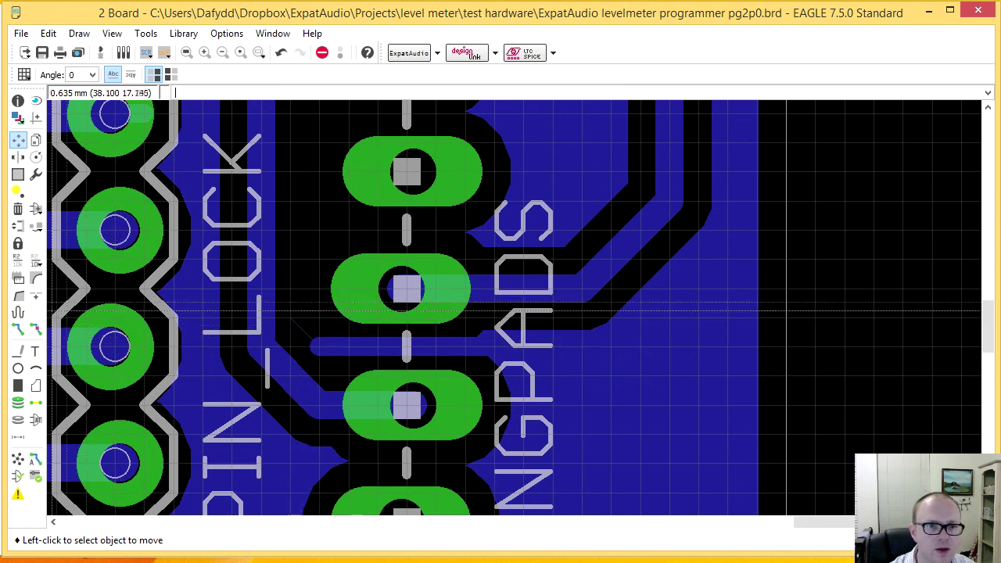
- Rename the new horizontal wire between the fourth and fifth pads of the rightmost pin header to GND
{"action": "left_click", "coordinate": [19, 103]}
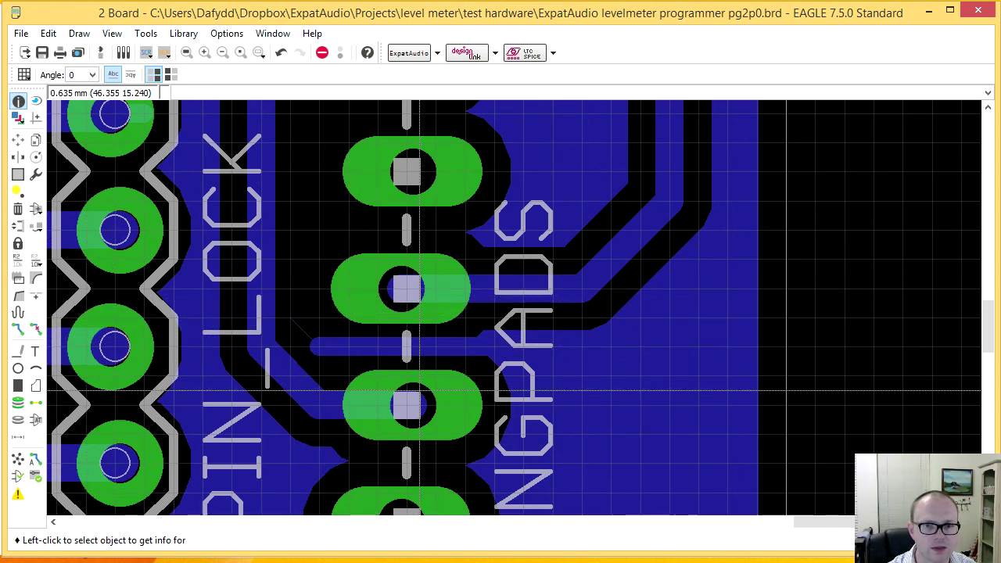
{"action": "left_click", "coordinate": [18, 261]}
{"action": "left_click", "coordinate": [348, 346]}
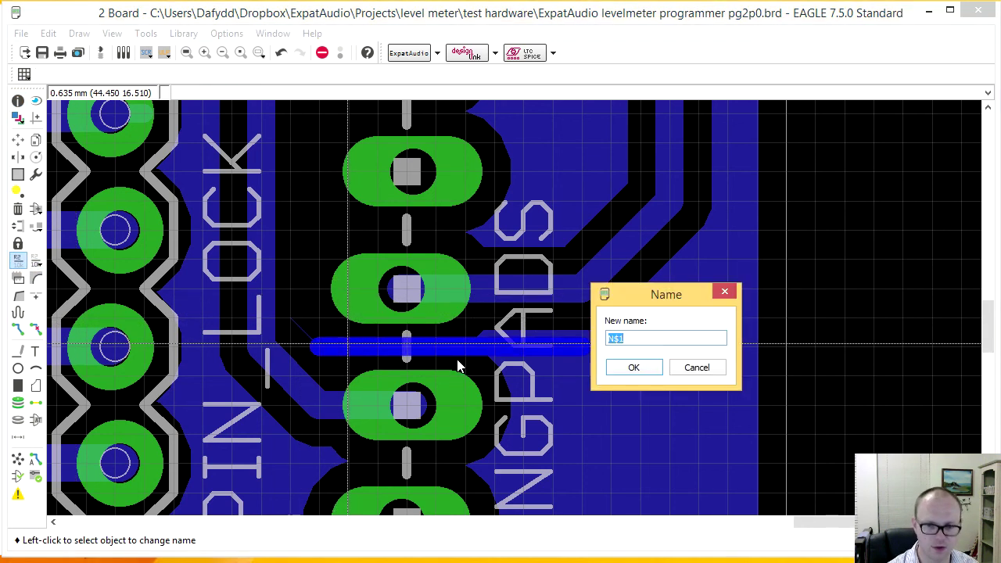
{"action": "key", "text": "Return"}
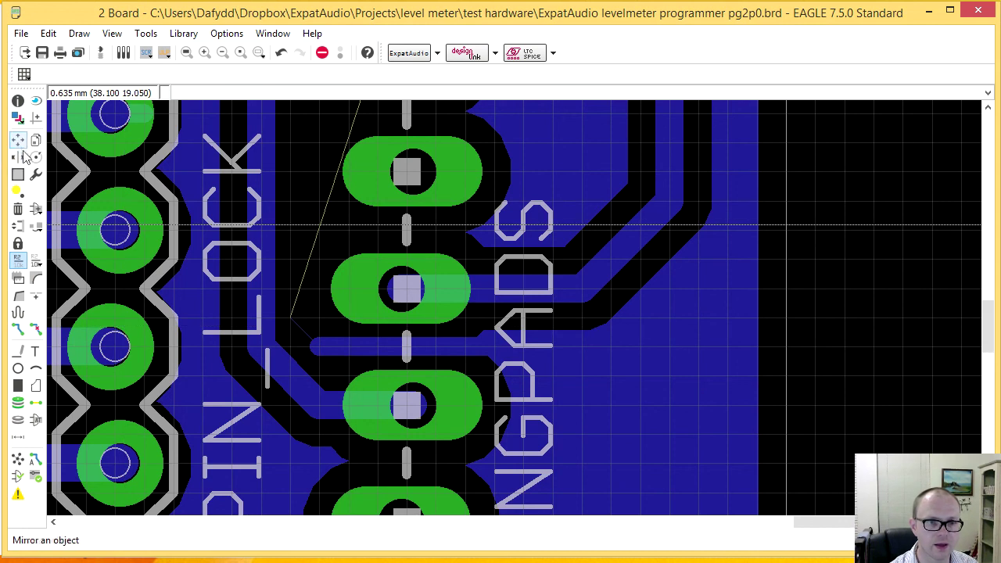
- Set the width of the short diagonal GND wire at the horizontal wire's left end to 0.4064 mm
{"action": "left_click", "coordinate": [19, 102]}
{"action": "left_click", "coordinate": [303, 335]}
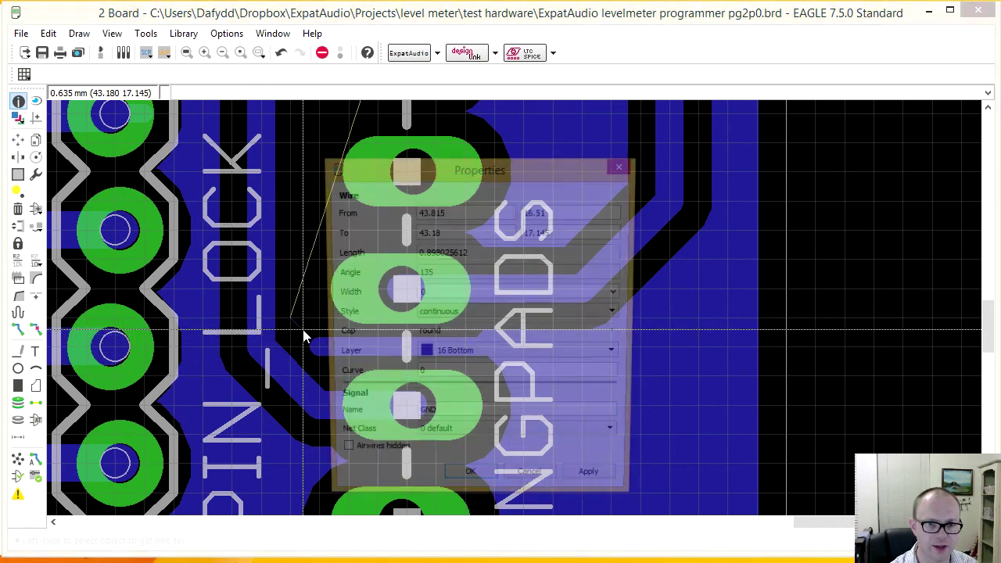
{"action": "left_click", "coordinate": [619, 293]}
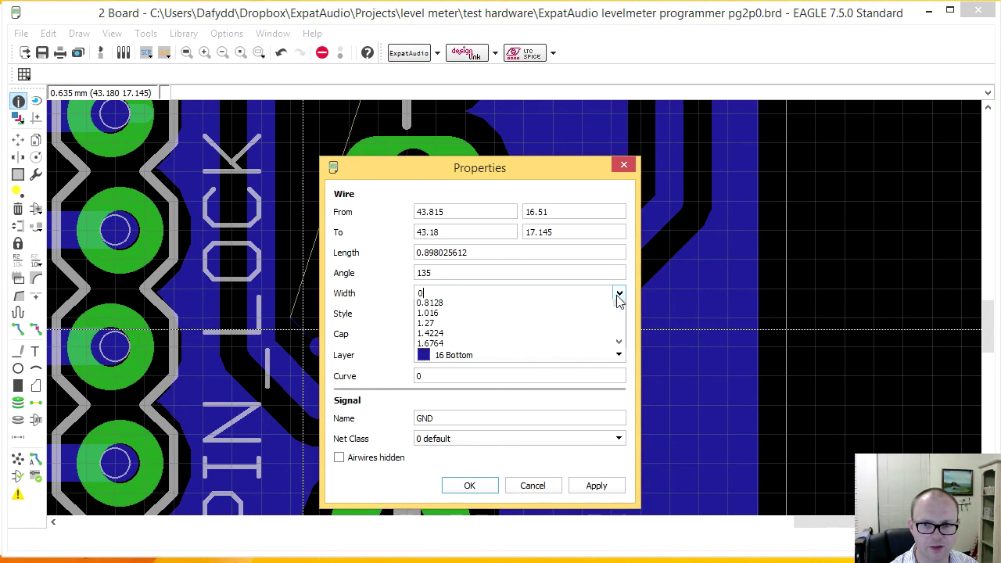
{"action": "left_click", "coordinate": [587, 338]}
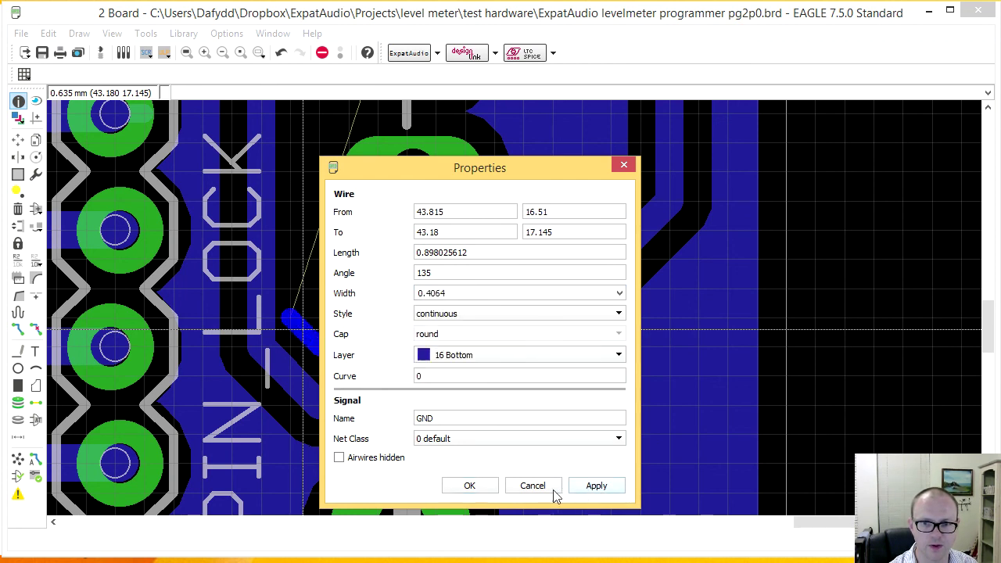
{"action": "left_click", "coordinate": [483, 492]}
- Route the GND airwire on the bottom layer from the diagonal wire's upper end to the rightmost header's top pad, 0.4064 mm wide
{"action": "middle_click_drag", "start_coordinate": [361, 341], "coordinate": [421, 493]}
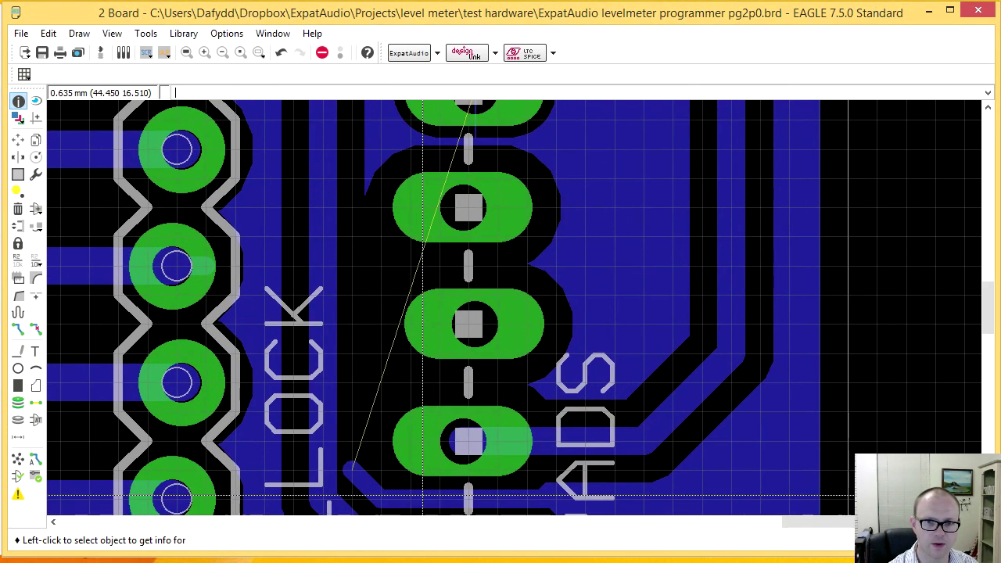
{"action": "left_click", "coordinate": [19, 332]}
{"action": "left_click", "coordinate": [362, 438]}
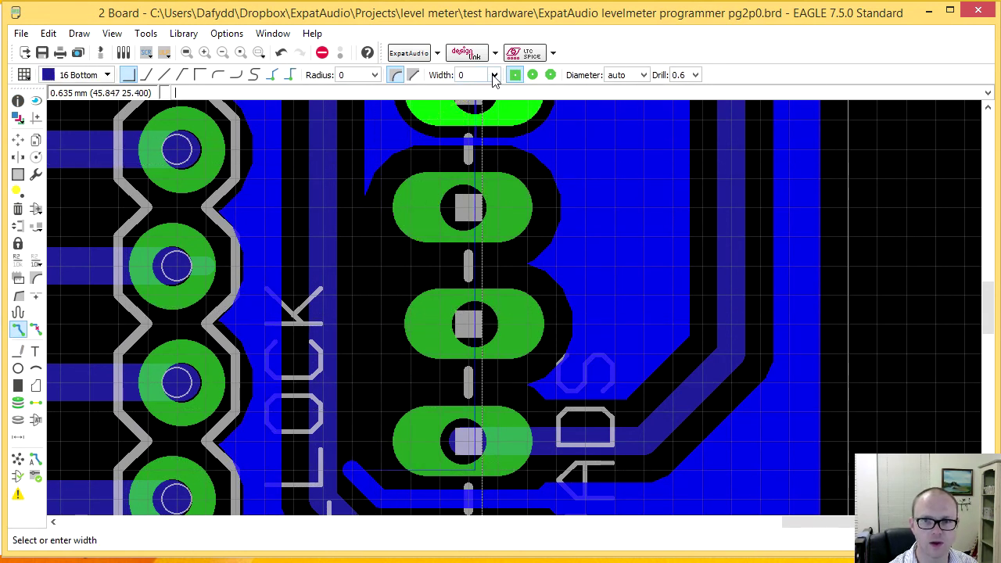
{"action": "left_click", "coordinate": [494, 76]}
{"action": "left_click", "coordinate": [478, 118]}
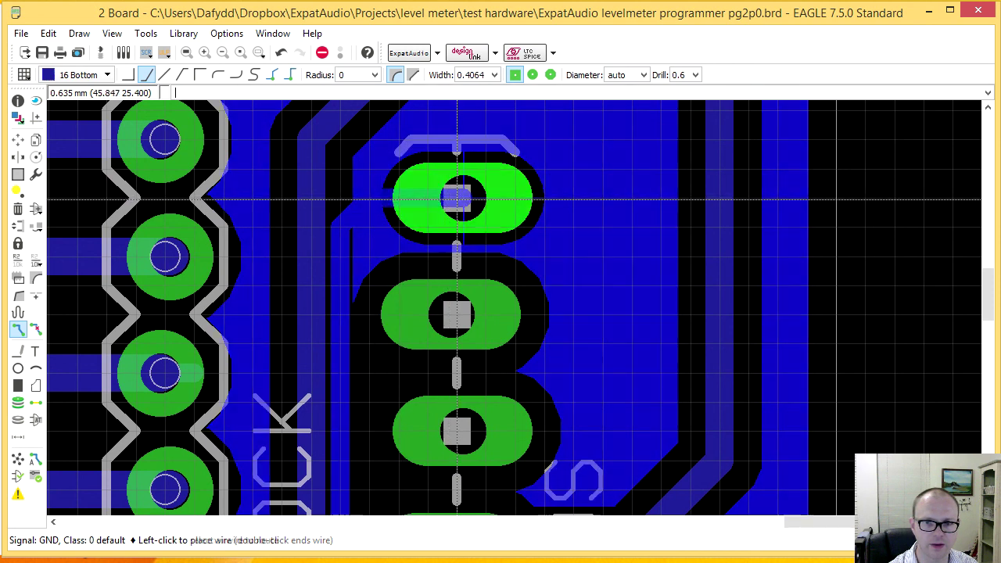
{"action": "left_click", "coordinate": [395, 200]}
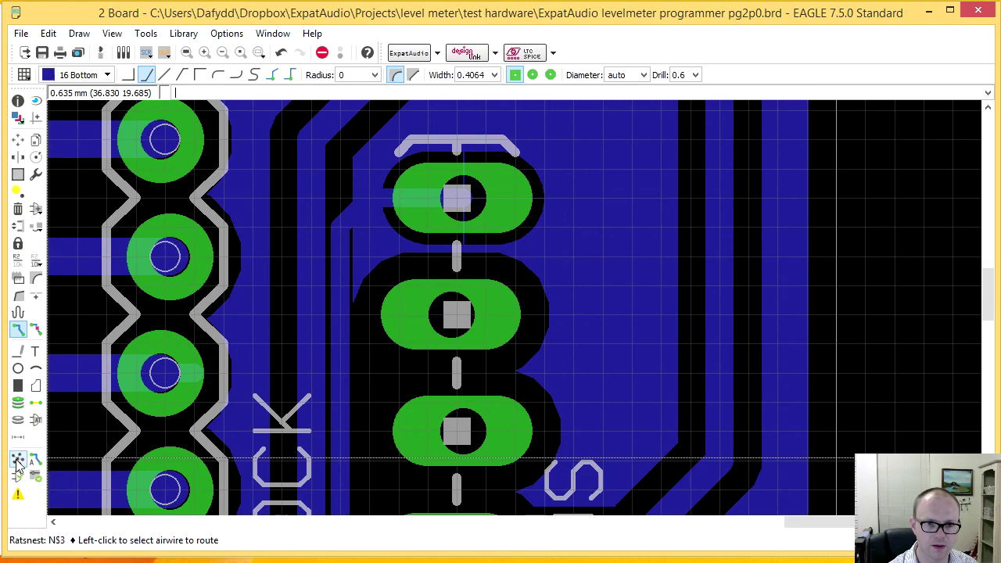
- Move the vertical segment of the new GND trace closer to the header pads, using the finer 0.0125 inch grid
{"action": "scroll", "coordinate": [376, 488], "scroll_direction": "down", "scroll_amount": 5}
{"action": "scroll", "coordinate": [376, 489], "scroll_direction": "down", "scroll_amount": 3}
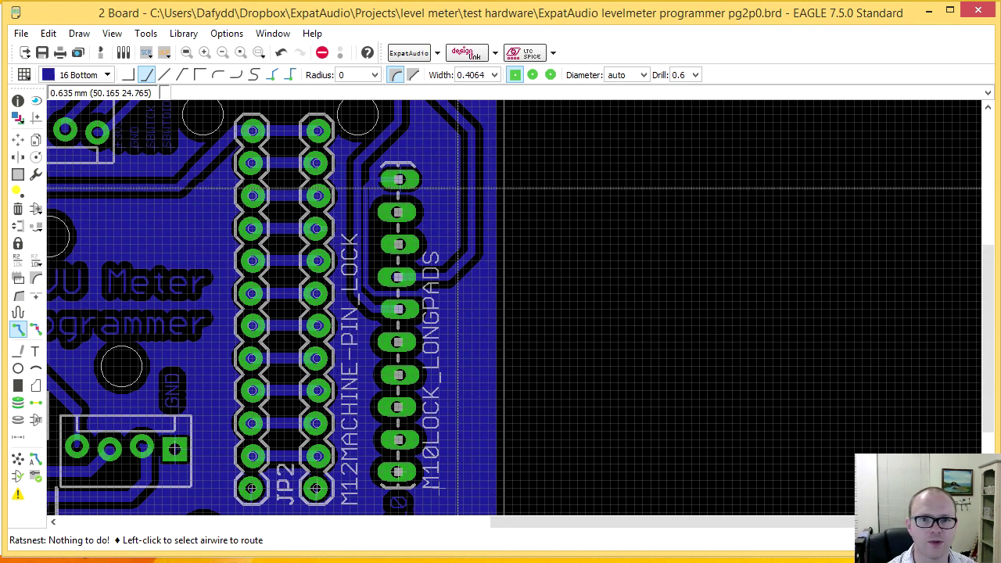
{"action": "scroll", "coordinate": [358, 279], "scroll_direction": "up", "scroll_amount": 3}
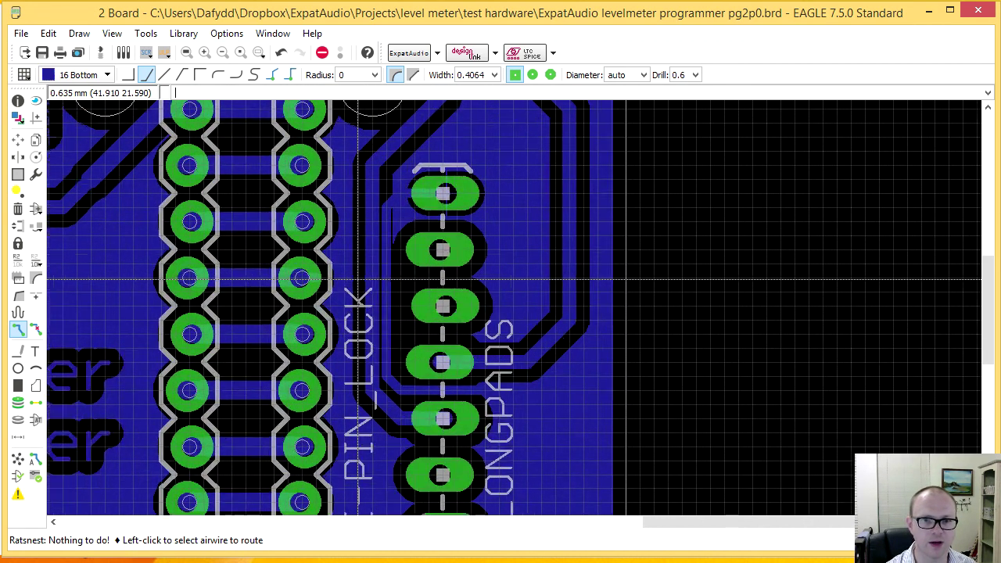
{"action": "scroll", "coordinate": [358, 279], "scroll_direction": "up", "scroll_amount": 1}
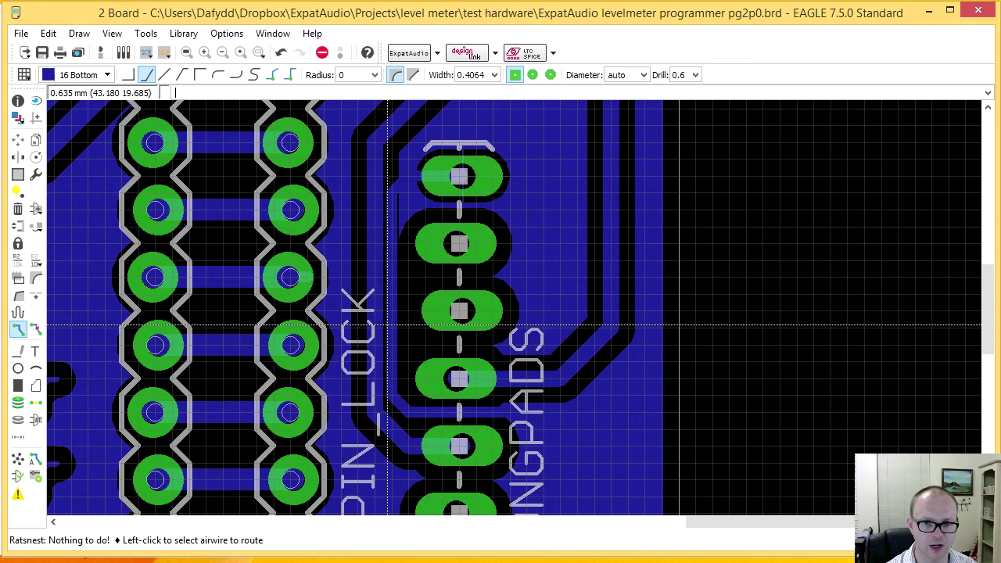
{"action": "left_click", "coordinate": [18, 140]}
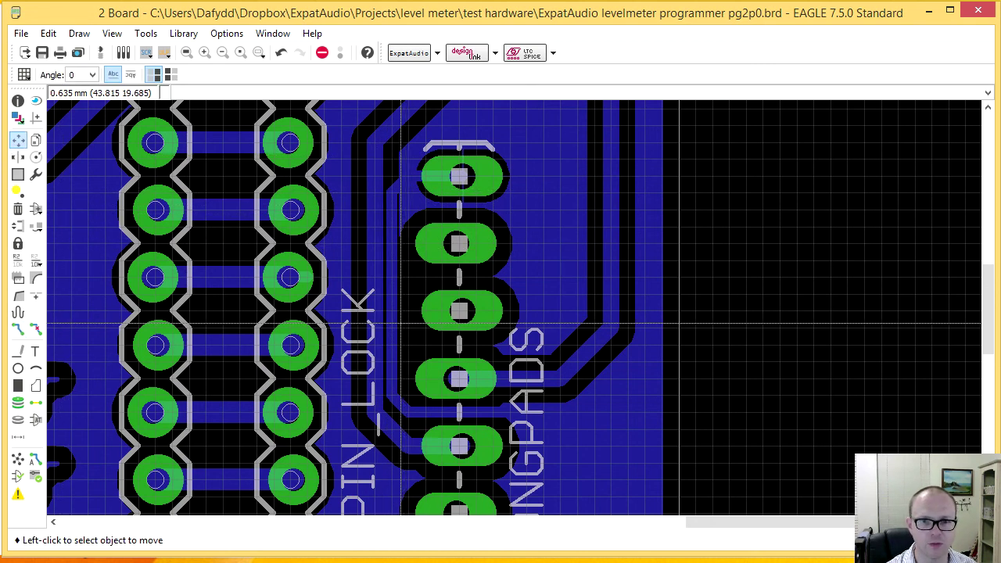
{"action": "left_click", "coordinate": [401, 323]}
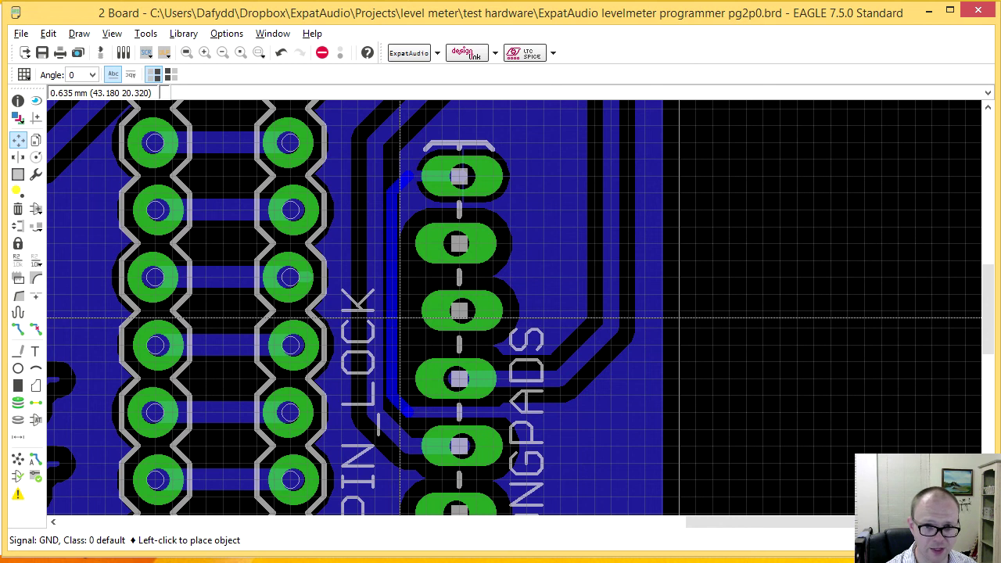
{"action": "key", "text": "alt"}
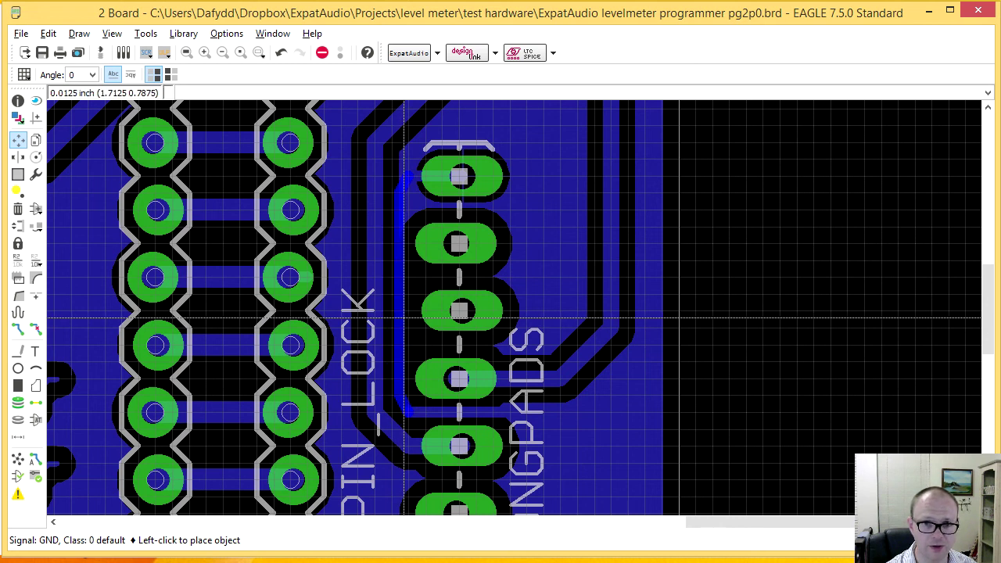
{"action": "left_click", "coordinate": [403, 316]}
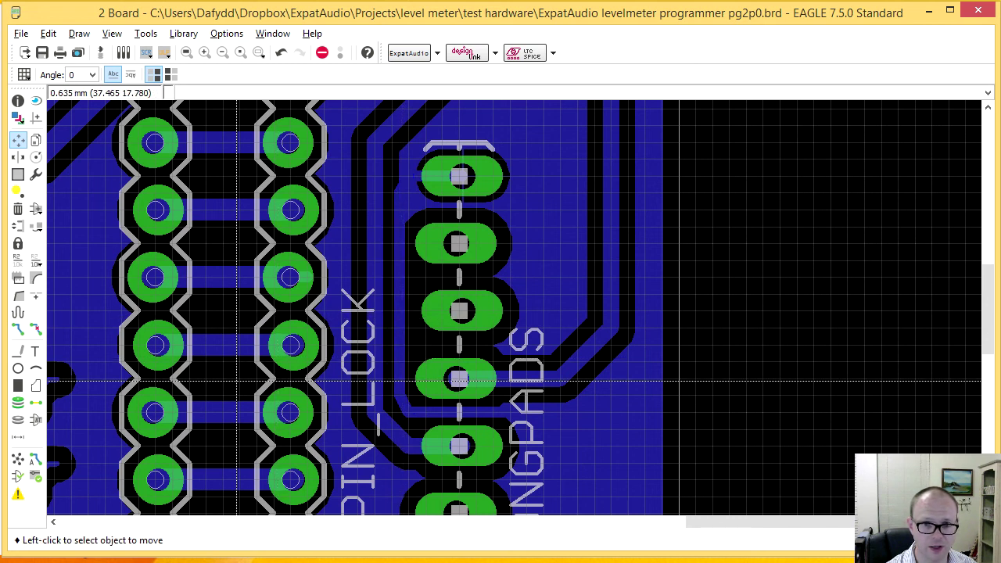
- Shift the GND trace's lower corner slightly to the right on the 0.0125 inch grid and recalculate the ratsnest
{"action": "left_click", "coordinate": [409, 411], "text": "alt"}
{"action": "left_click", "coordinate": [414, 411]}
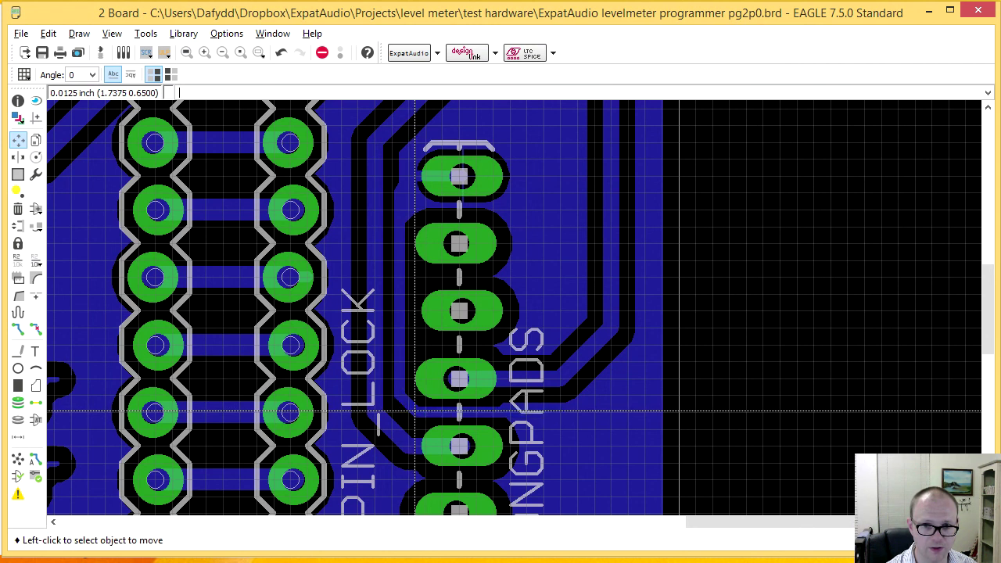
{"action": "key", "text": "alt"}
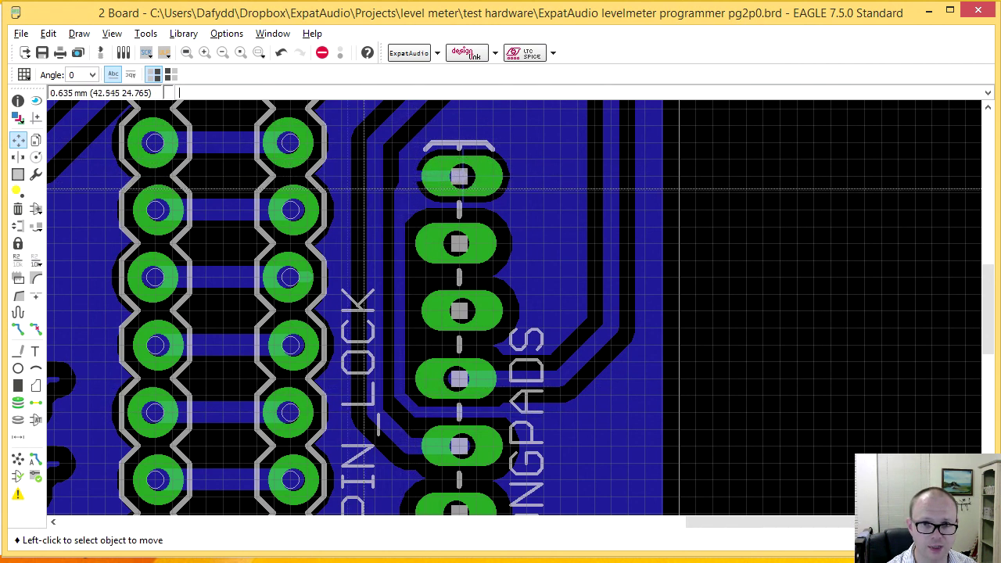
{"action": "left_click", "coordinate": [17, 459]}
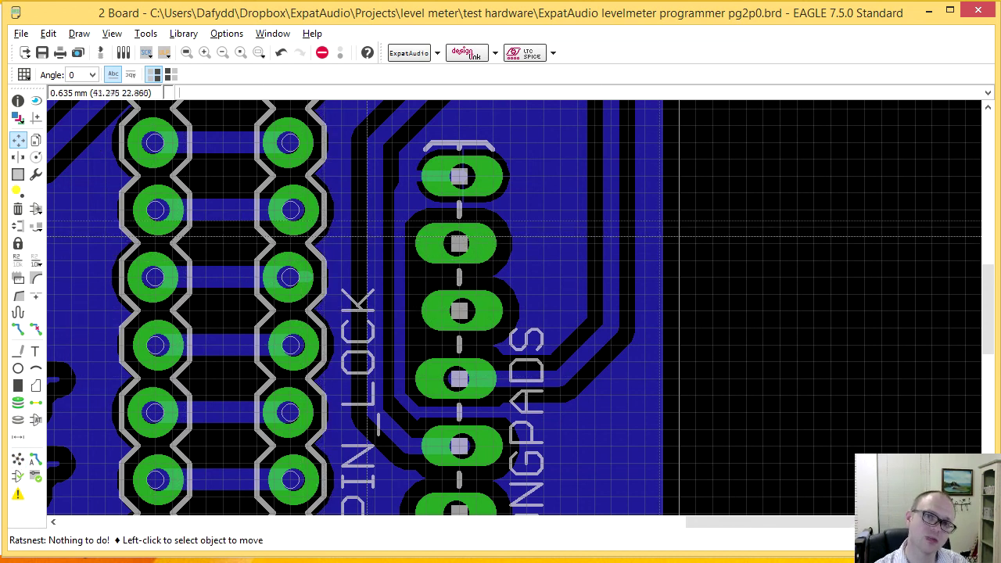
- Place two vias with 0.8 mm drill, one just above the rightmost header's top pad and one outside the looping traces near the board edge
{"action": "scroll", "coordinate": [545, 239], "scroll_direction": "down", "scroll_amount": 3}
{"action": "scroll", "coordinate": [543, 234], "scroll_direction": "down", "scroll_amount": 2}
{"action": "middle_click_drag", "start_coordinate": [531, 222], "coordinate": [588, 310]}
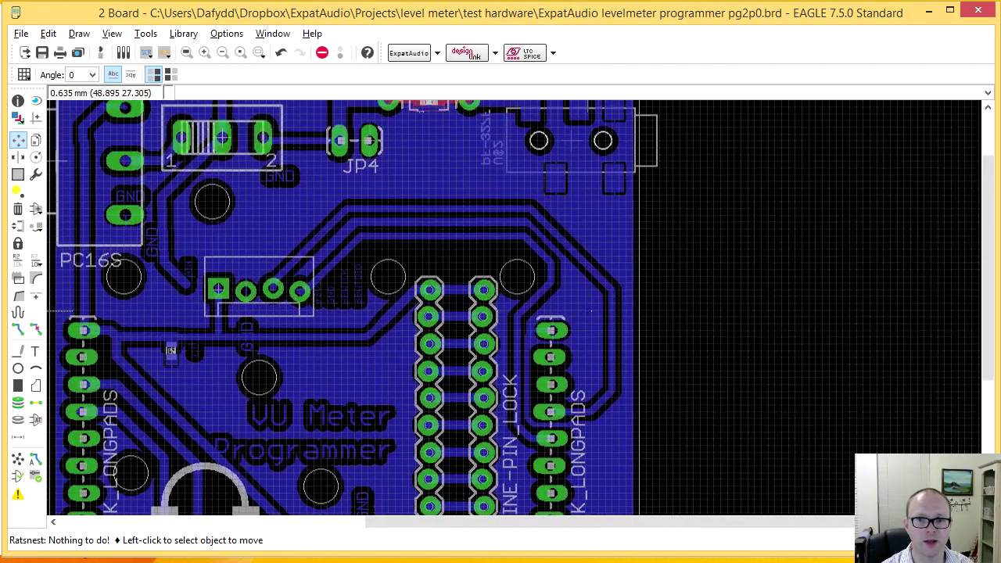
{"action": "left_click", "coordinate": [18, 404]}
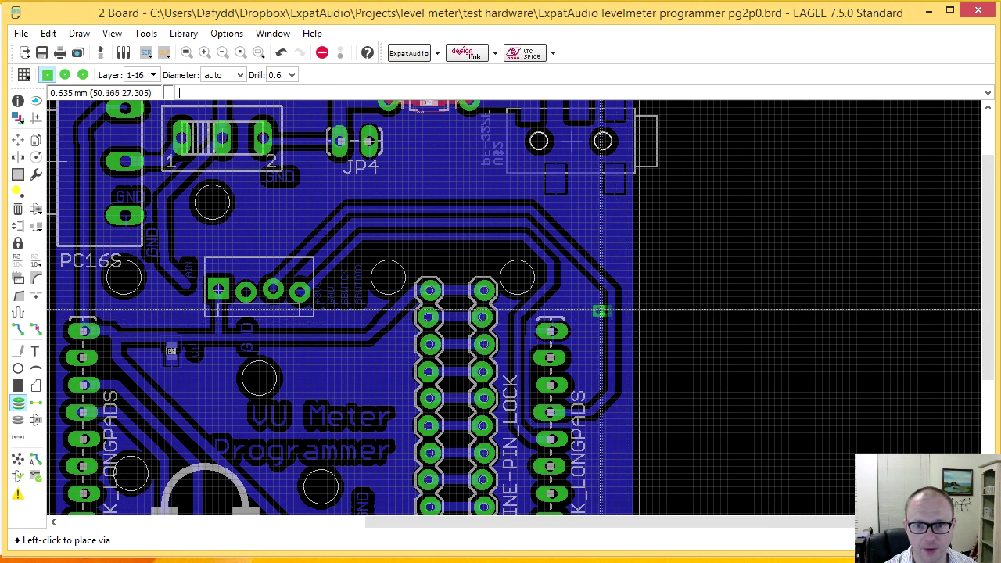
{"action": "left_click", "coordinate": [292, 75]}
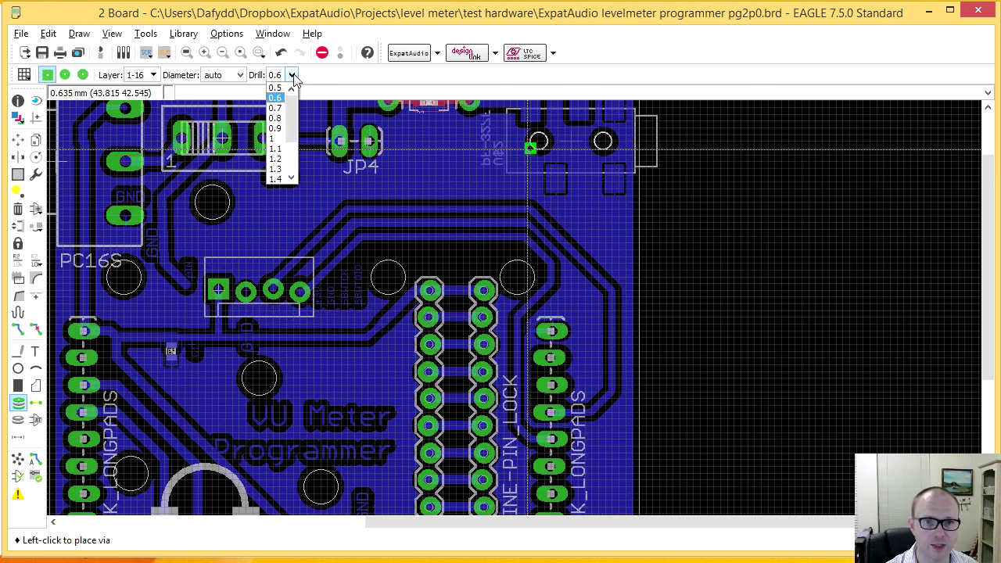
{"action": "left_click", "coordinate": [275, 119]}
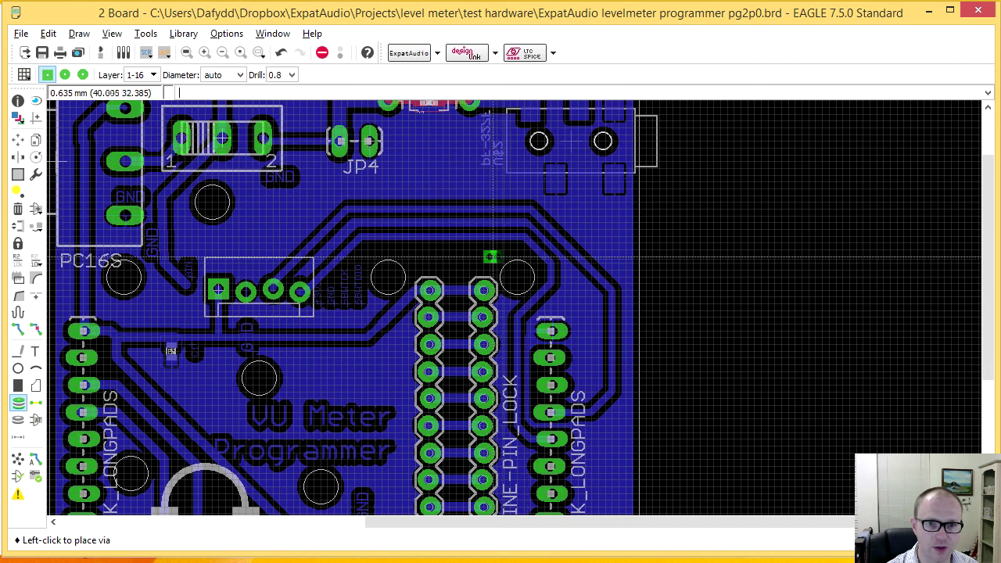
{"action": "left_click", "coordinate": [577, 296]}
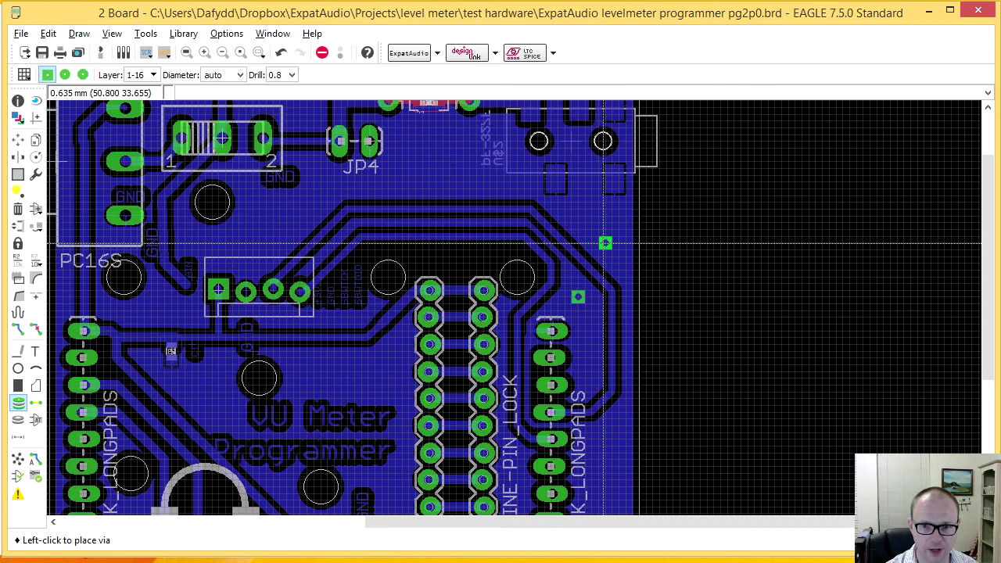
{"action": "left_click", "coordinate": [611, 229]}
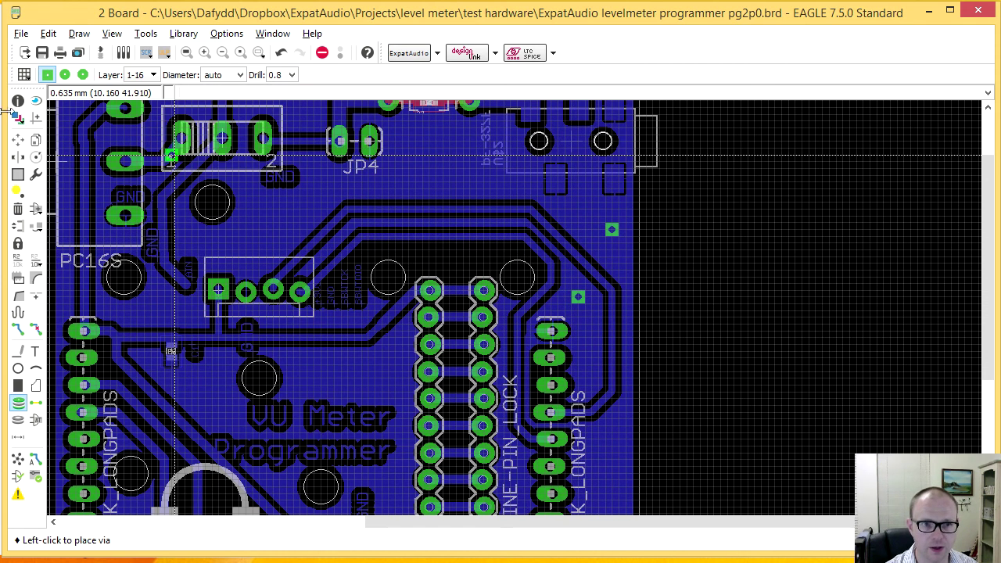
- Rename both new vias near the rightmost header to GND
{"action": "left_click", "coordinate": [18, 259]}
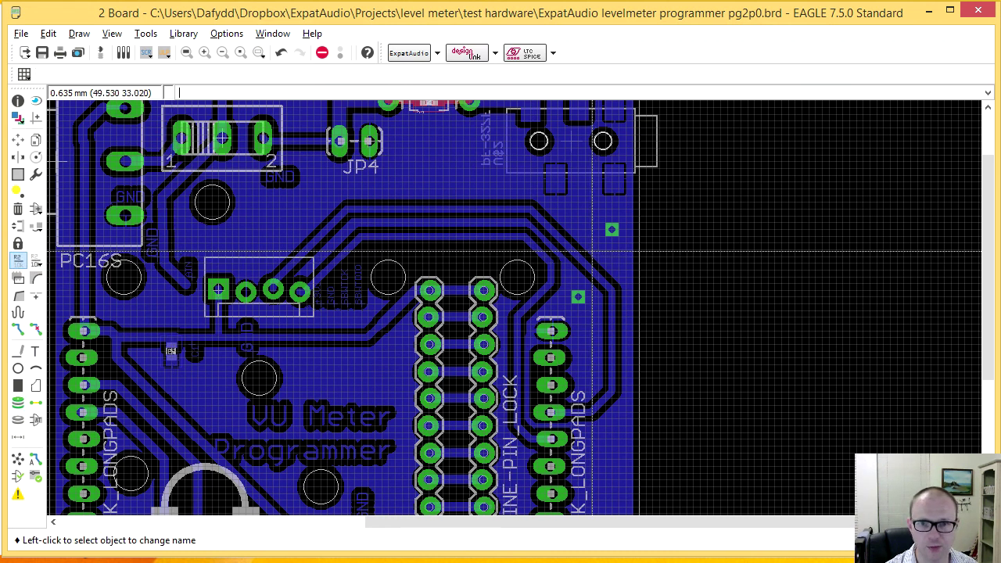
{"action": "left_click", "coordinate": [612, 229]}
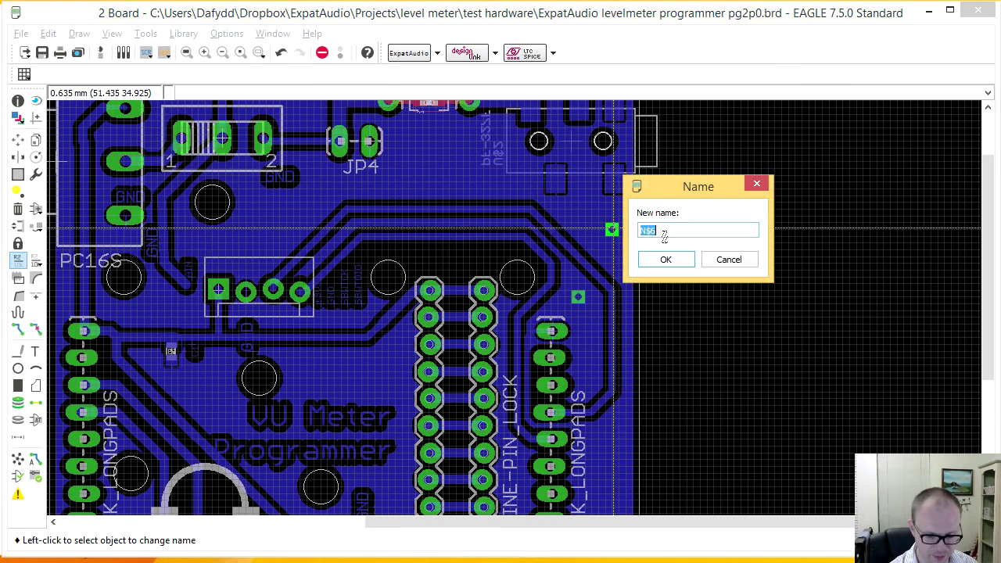
{"action": "key", "text": "Return"}
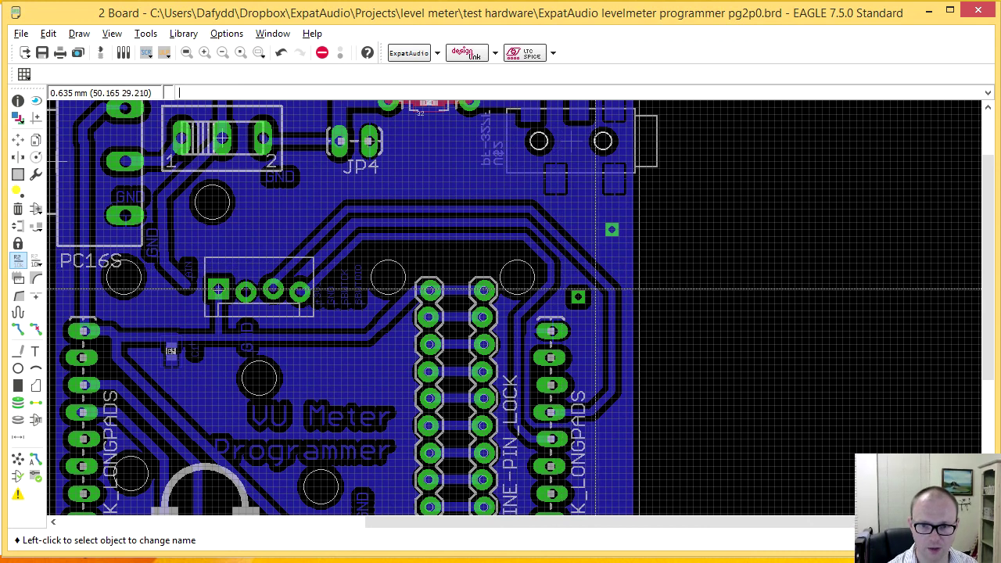
{"action": "left_click", "coordinate": [578, 297]}
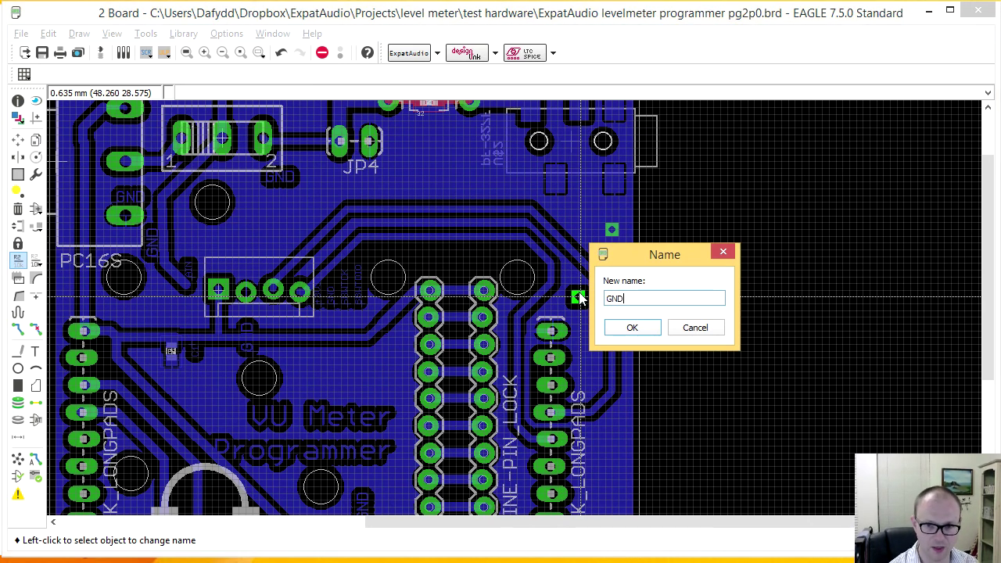
{"action": "key", "text": "Return"}
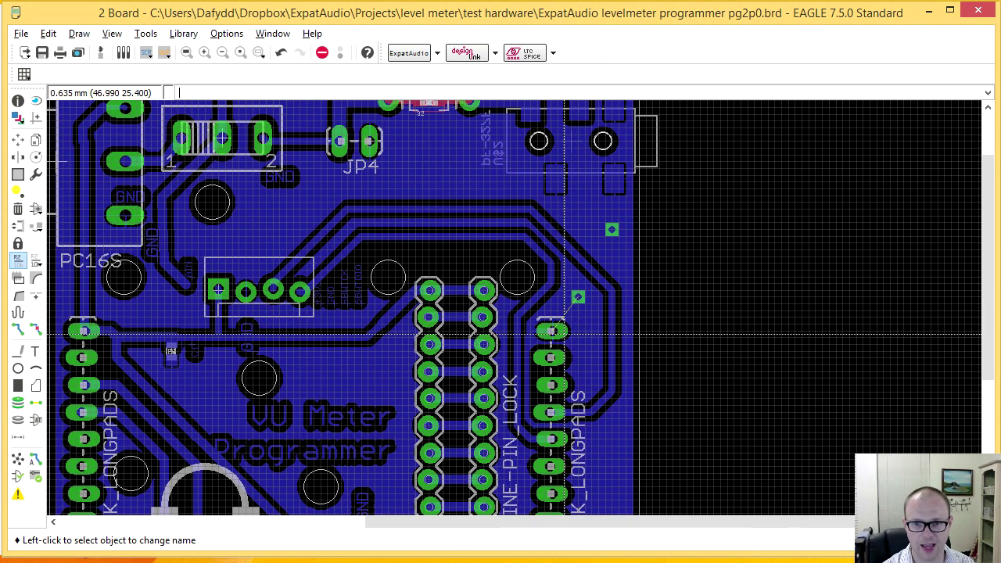
{"action": "left_click", "coordinate": [18, 330]}
{"action": "left_click", "coordinate": [552, 332]}
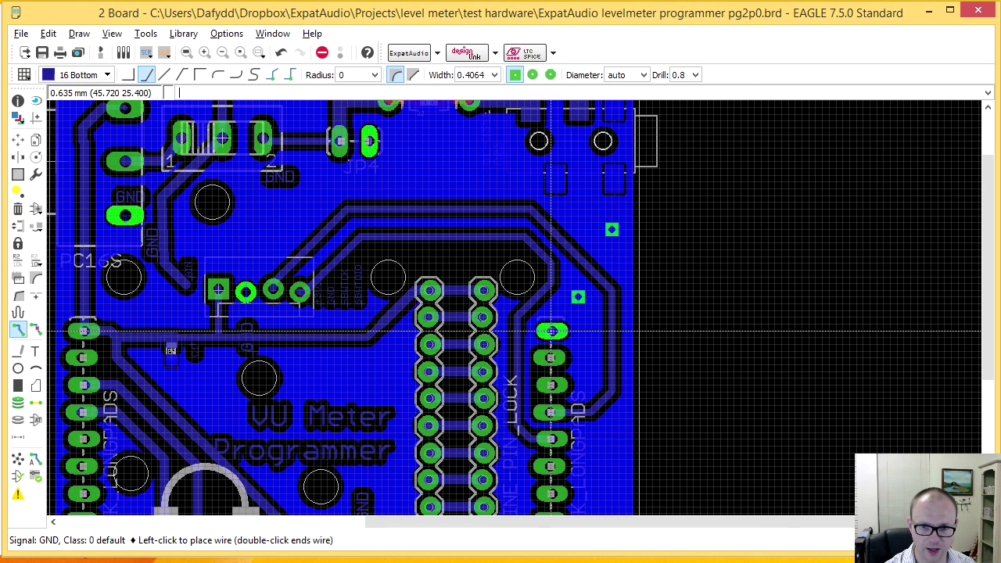
{"action": "key", "text": "Escape"}
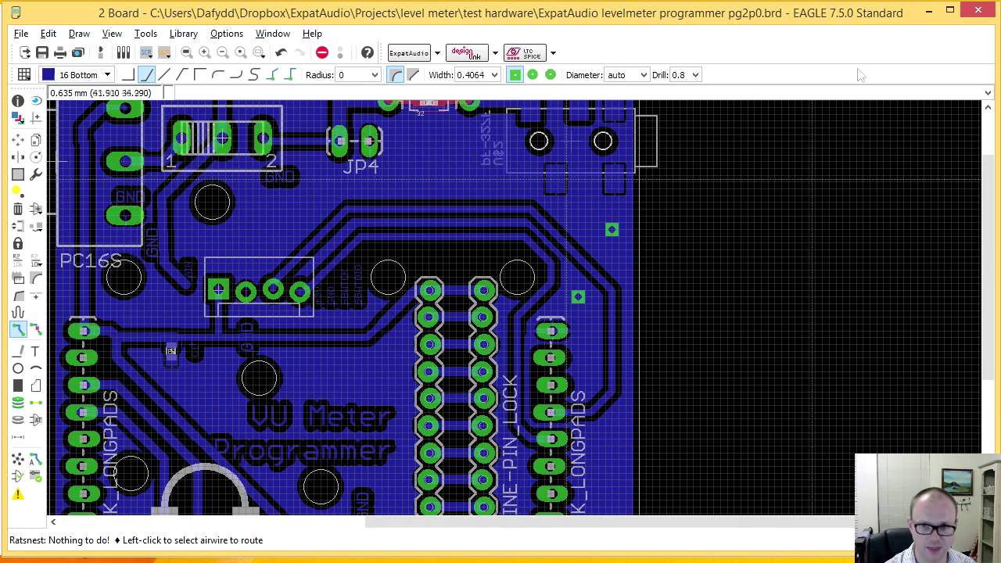
{"action": "middle_click_drag", "start_coordinate": [310, 391], "coordinate": [511, 226]}
{"action": "scroll", "coordinate": [406, 211], "scroll_direction": "up", "scroll_amount": 5}
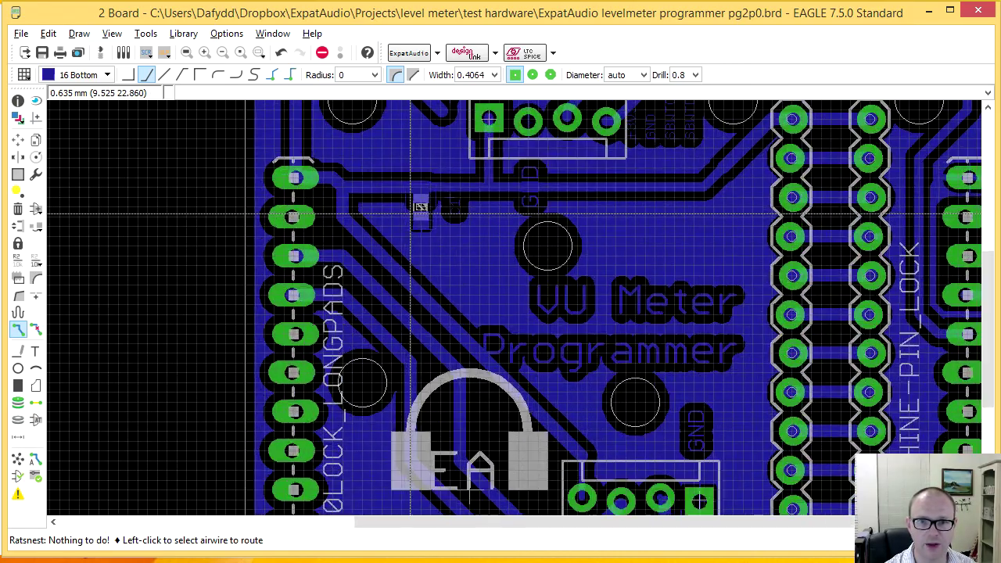
{"action": "scroll", "coordinate": [422, 225], "scroll_direction": "down", "scroll_amount": 4}
{"action": "scroll", "coordinate": [438, 235], "scroll_direction": "down", "scroll_amount": 2}
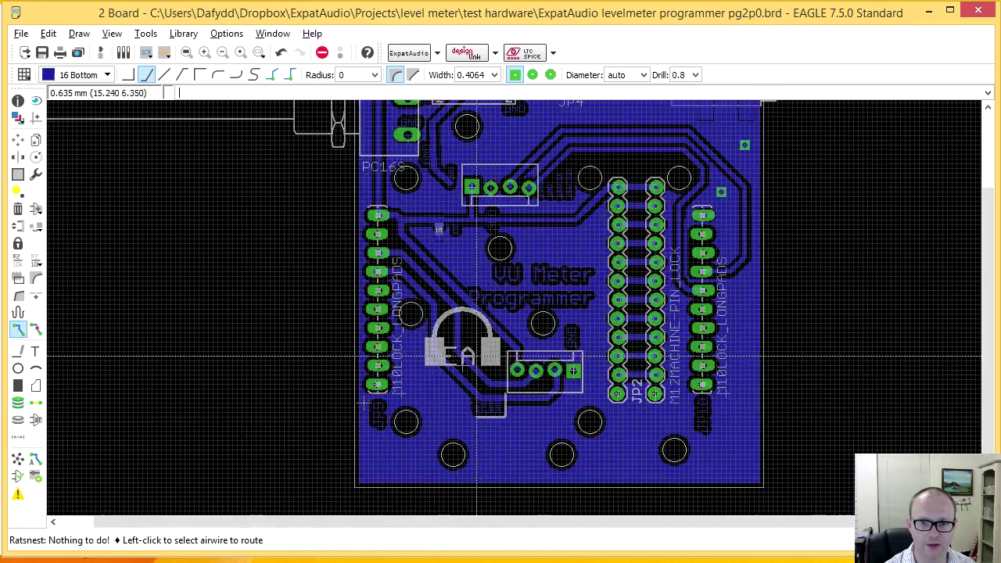
- Change the JP9 label from the Bottom copper layer to a silkscreen layer and recalculate the ratsnest
{"action": "scroll", "coordinate": [477, 356], "scroll_direction": "up", "scroll_amount": 2}
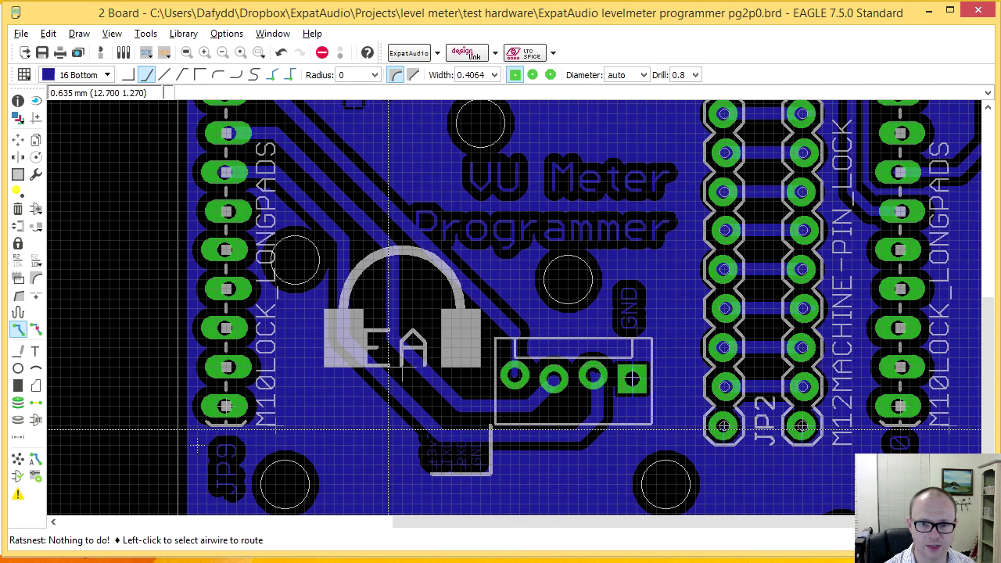
{"action": "scroll", "coordinate": [389, 431], "scroll_direction": "up", "scroll_amount": 3}
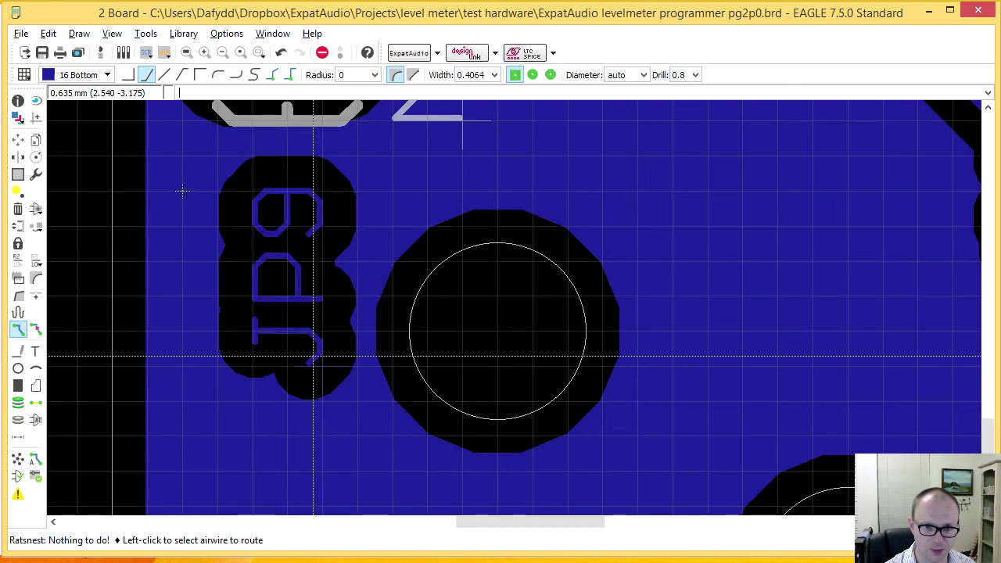
{"action": "left_click", "coordinate": [36, 175]}
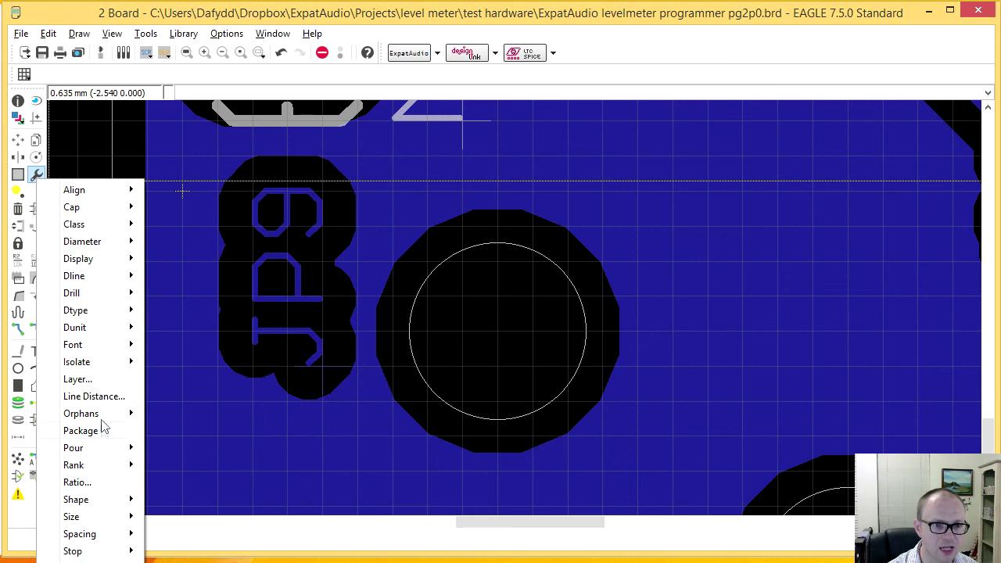
{"action": "left_click", "coordinate": [90, 380]}
{"action": "left_click_drag", "start_coordinate": [209, 319], "coordinate": [214, 353]}
{"action": "left_click_drag", "start_coordinate": [213, 362], "coordinate": [207, 382]}
{"action": "left_click", "coordinate": [58, 364]}
{"action": "left_click", "coordinate": [129, 470]}
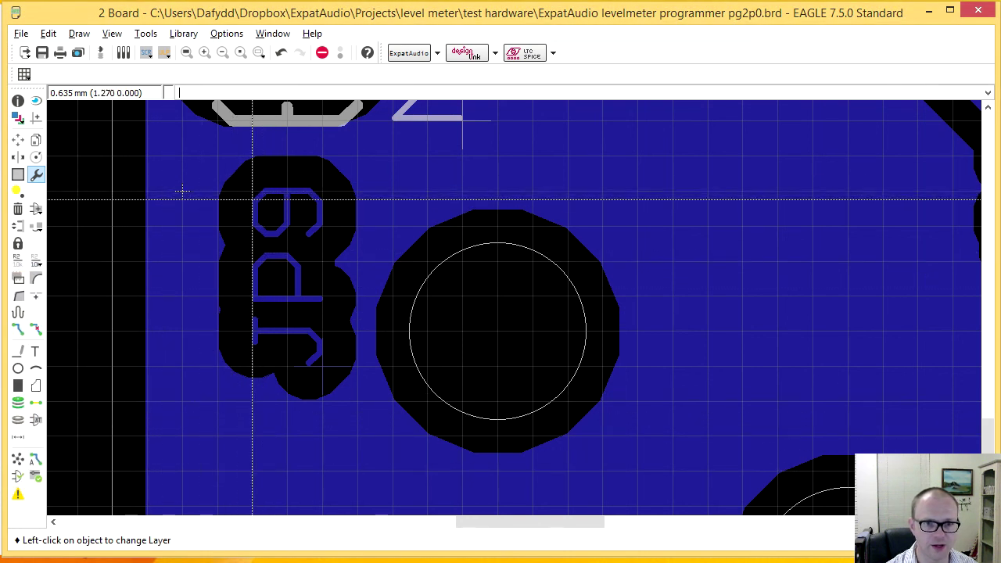
{"action": "scroll", "coordinate": [182, 190], "scroll_direction": "down", "scroll_amount": 5}
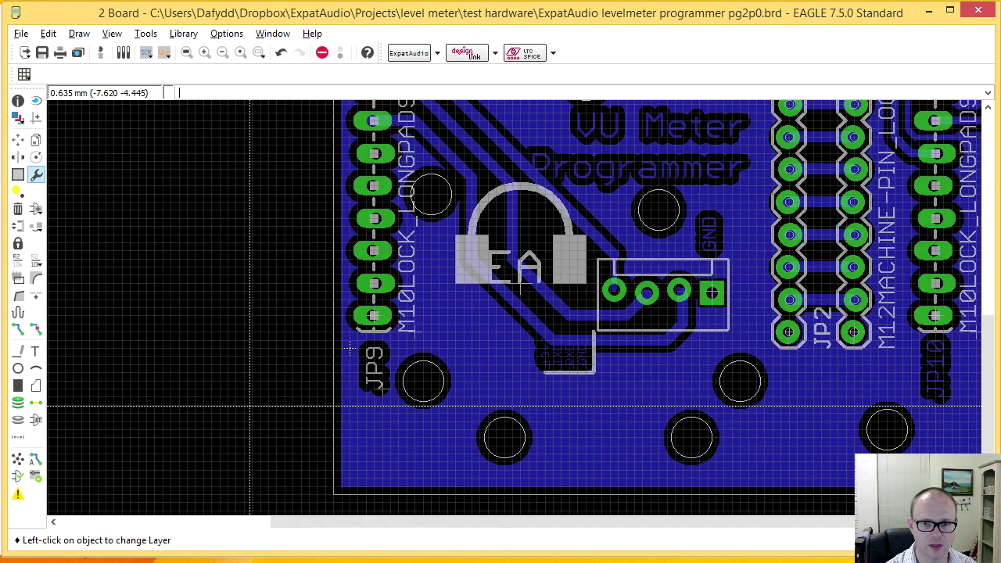
{"action": "left_click", "coordinate": [18, 459]}
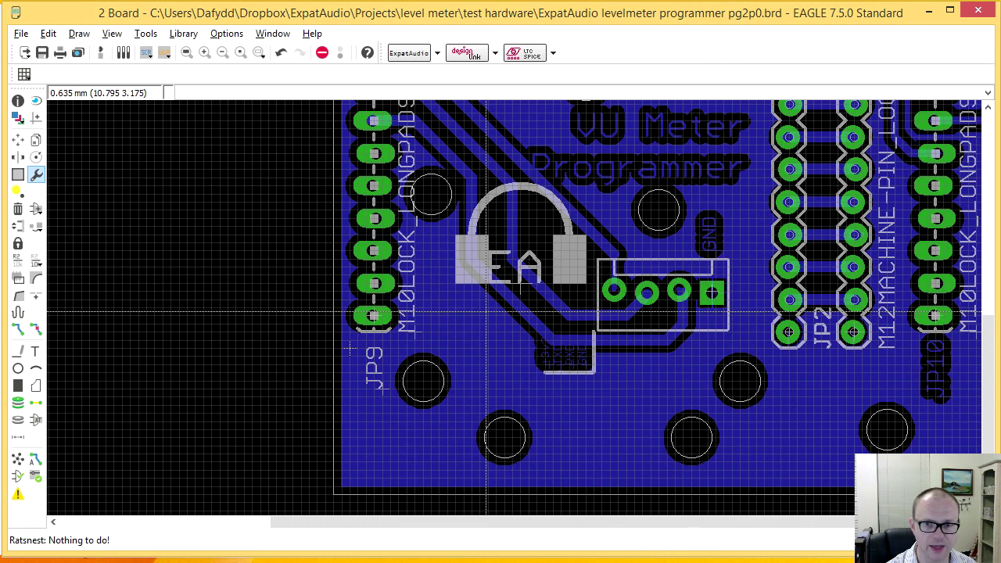
- Change the +3v3, TXD, RXD and GND labels of the lower four-pin header, its separate GND label and the JP10 label to the silkscreen layer
{"action": "scroll", "coordinate": [500, 369], "scroll_direction": "up", "scroll_amount": 4}
{"action": "scroll", "coordinate": [500, 370], "scroll_direction": "up", "scroll_amount": 2}
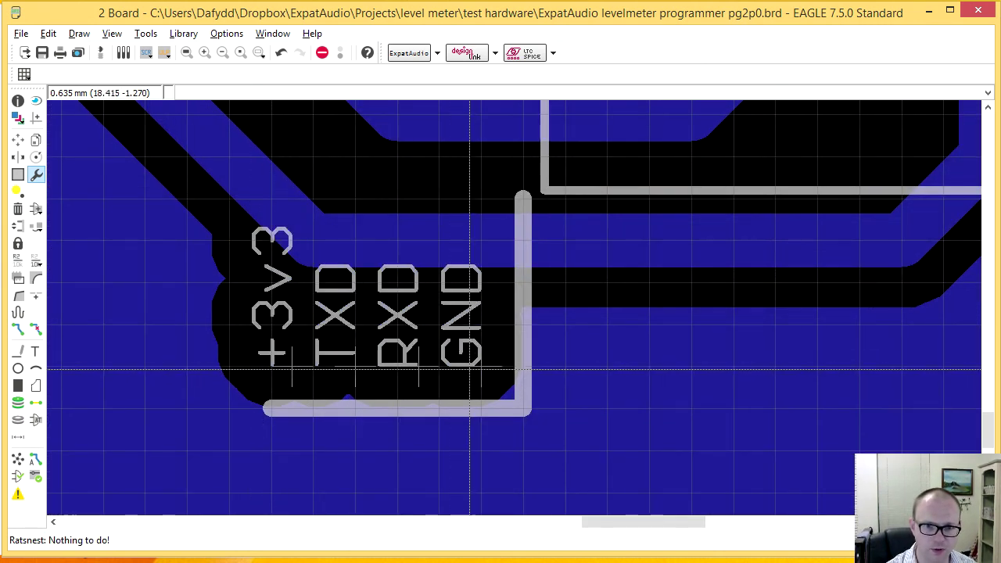
{"action": "scroll", "coordinate": [674, 402], "scroll_direction": "down", "scroll_amount": 4}
{"action": "middle_click_drag", "start_coordinate": [674, 402], "coordinate": [3, 320]}
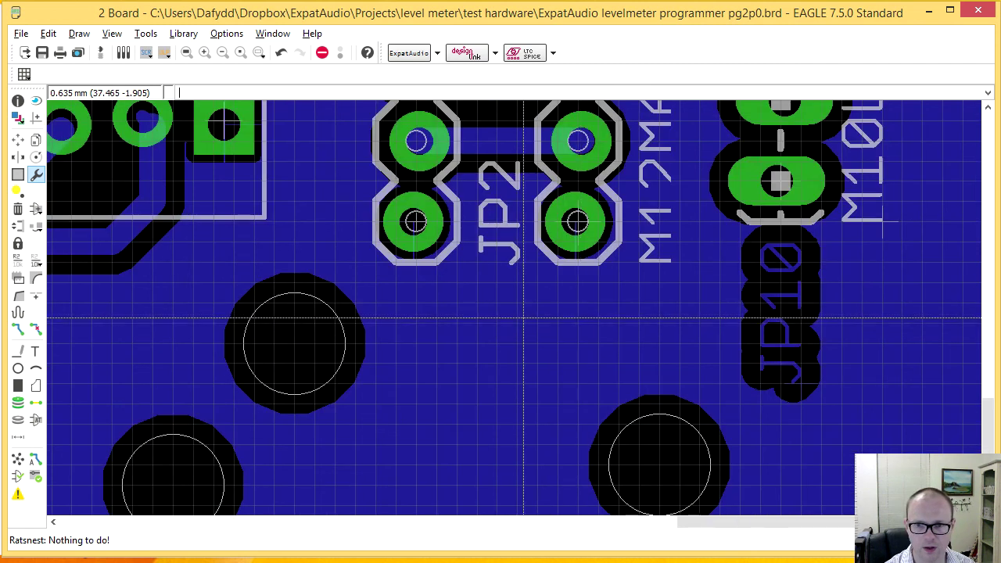
{"action": "scroll", "coordinate": [652, 316], "scroll_direction": "down", "scroll_amount": 4}
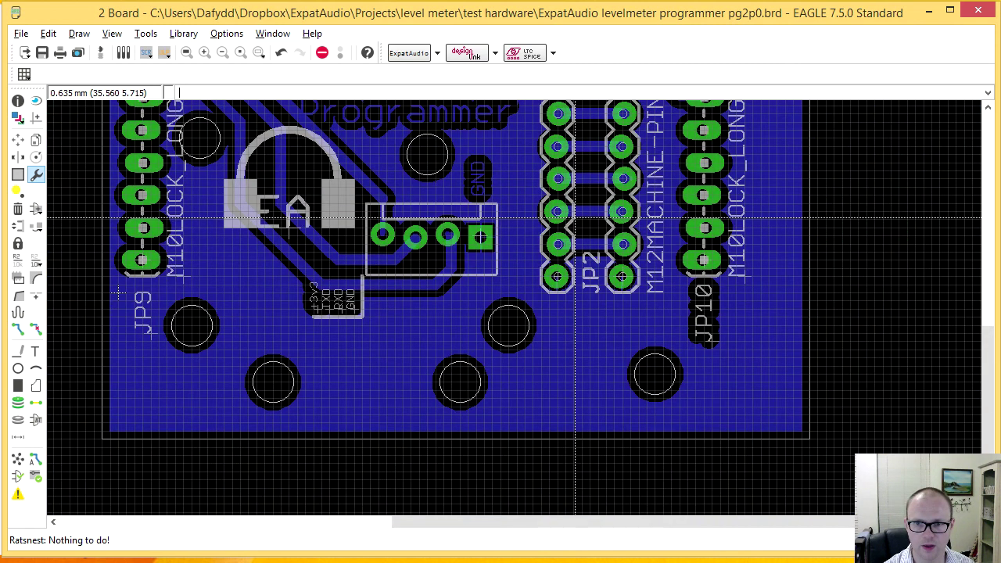
{"action": "middle_click_drag", "start_coordinate": [575, 217], "coordinate": [588, 399]}
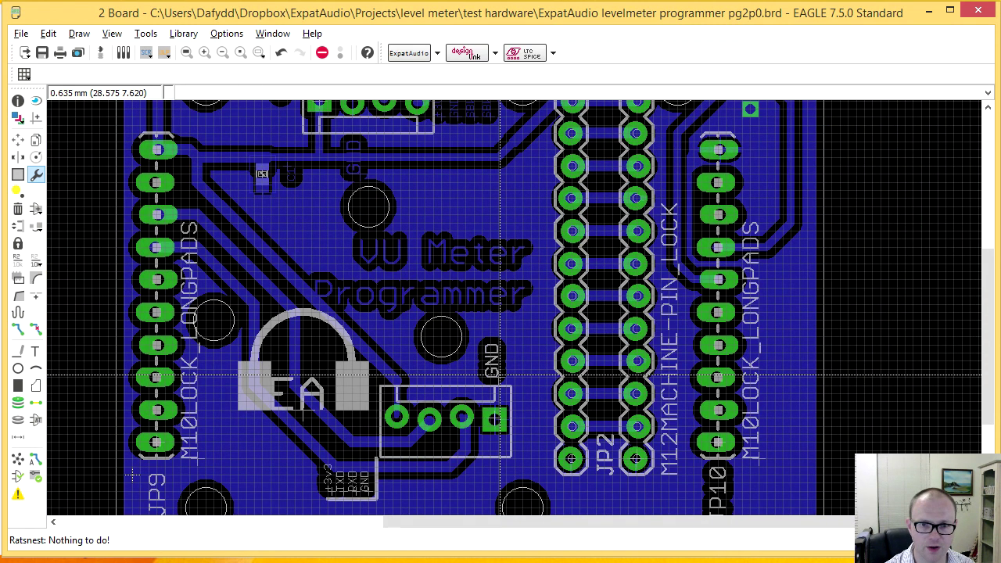
- Examine the "VU Meter Programmer" text on the bottom copper and the ground pour around it
{"action": "scroll", "coordinate": [439, 287], "scroll_direction": "up", "scroll_amount": 4}
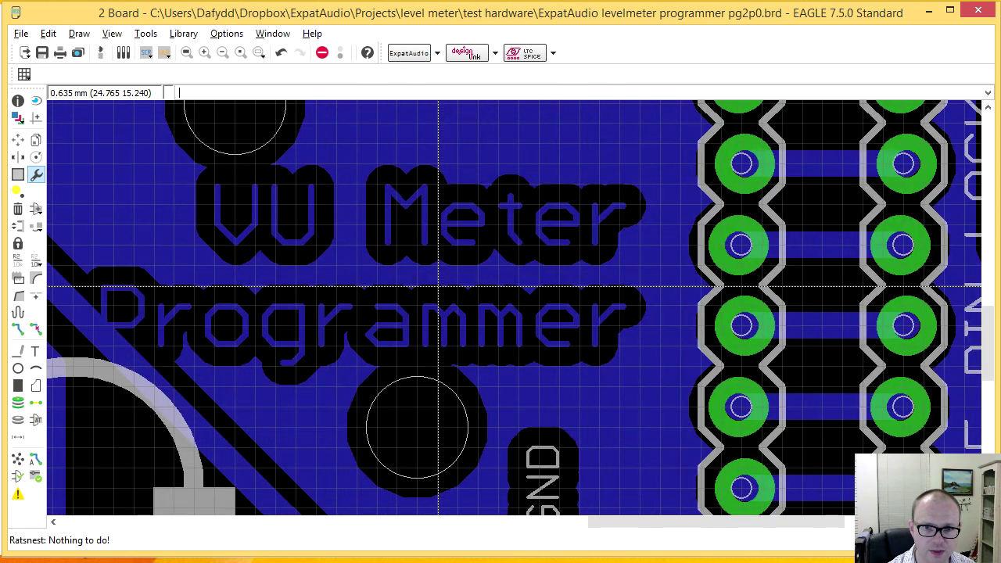
{"action": "scroll", "coordinate": [438, 287], "scroll_direction": "up", "scroll_amount": 1}
{"action": "middle_click_drag", "start_coordinate": [438, 287], "coordinate": [646, 312]}
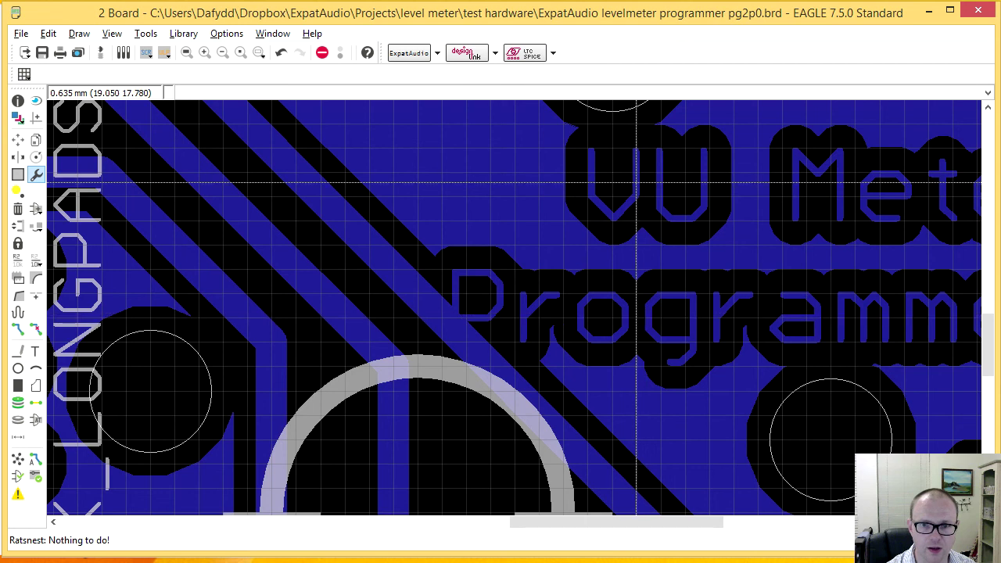
{"action": "scroll", "coordinate": [636, 182], "scroll_direction": "down", "scroll_amount": 4}
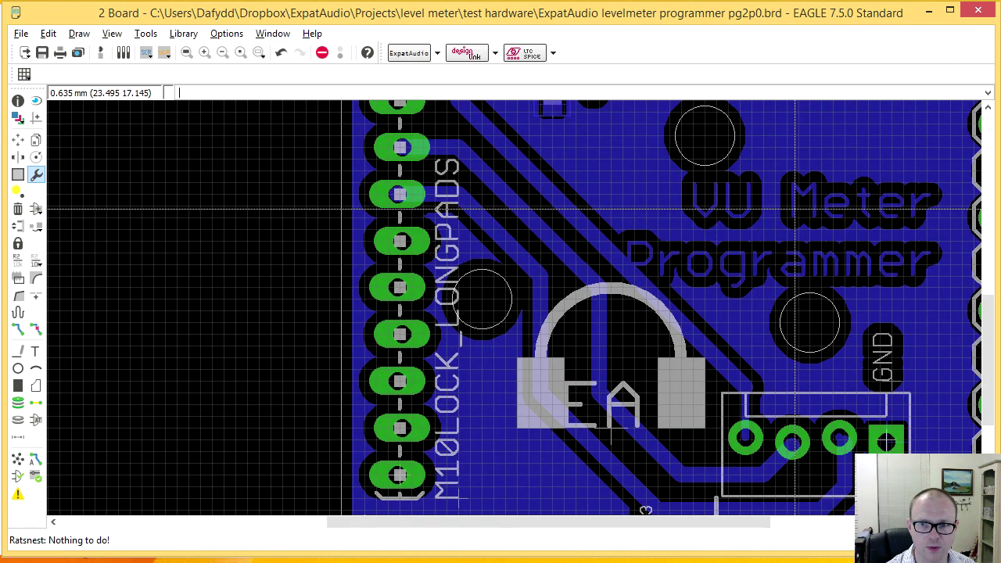
{"action": "scroll", "coordinate": [795, 210], "scroll_direction": "up", "scroll_amount": 3}
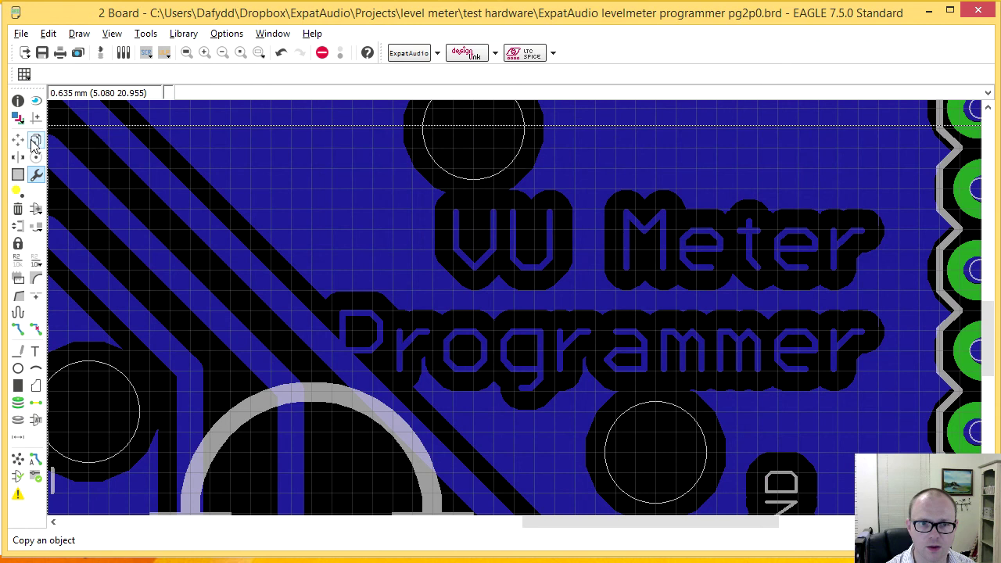
{"action": "left_click", "coordinate": [17, 101]}
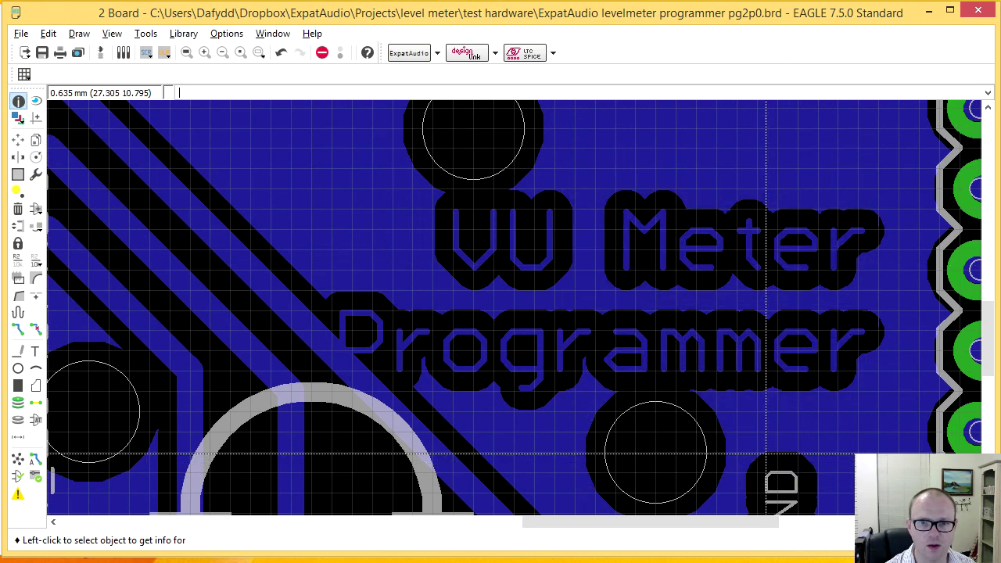
{"action": "scroll", "coordinate": [705, 361], "scroll_direction": "down", "scroll_amount": 8}
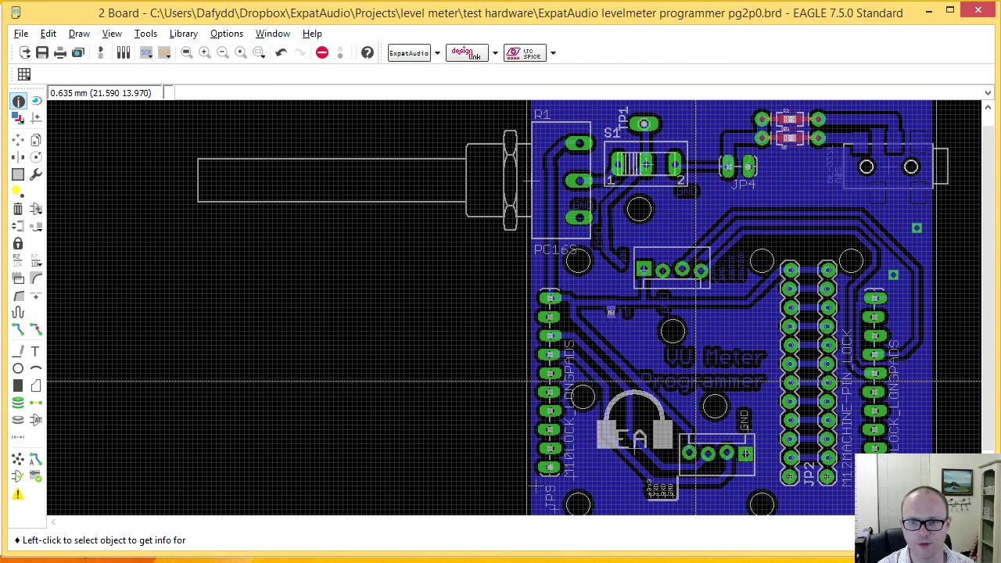
- Change the C1 label and the AIN, GND, +3V3, SBWTCK and SBWTDIO labels around the upper four-pin header to the silkscreen layer
{"action": "scroll", "coordinate": [651, 314], "scroll_direction": "up", "scroll_amount": 5}
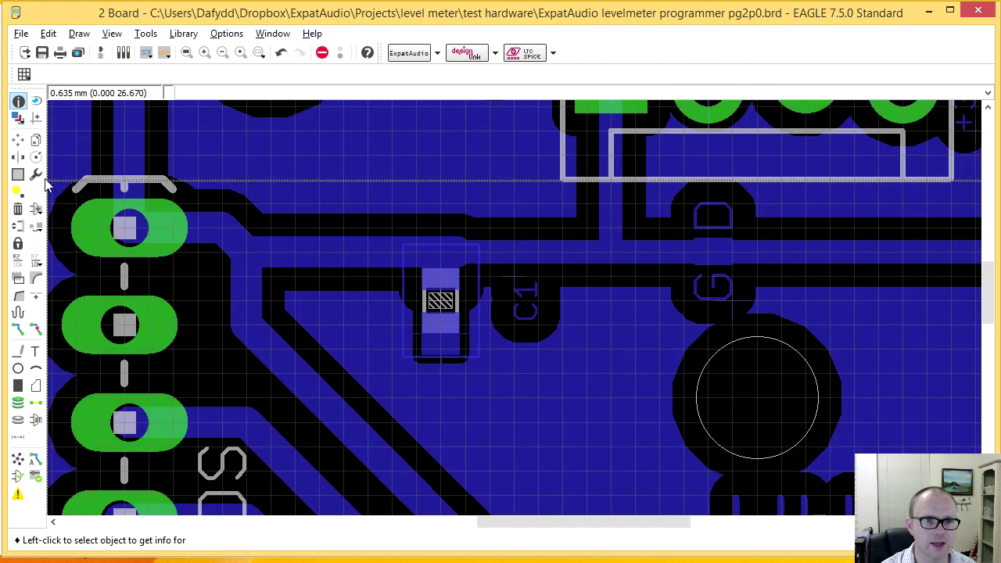
{"action": "left_click", "coordinate": [35, 174]}
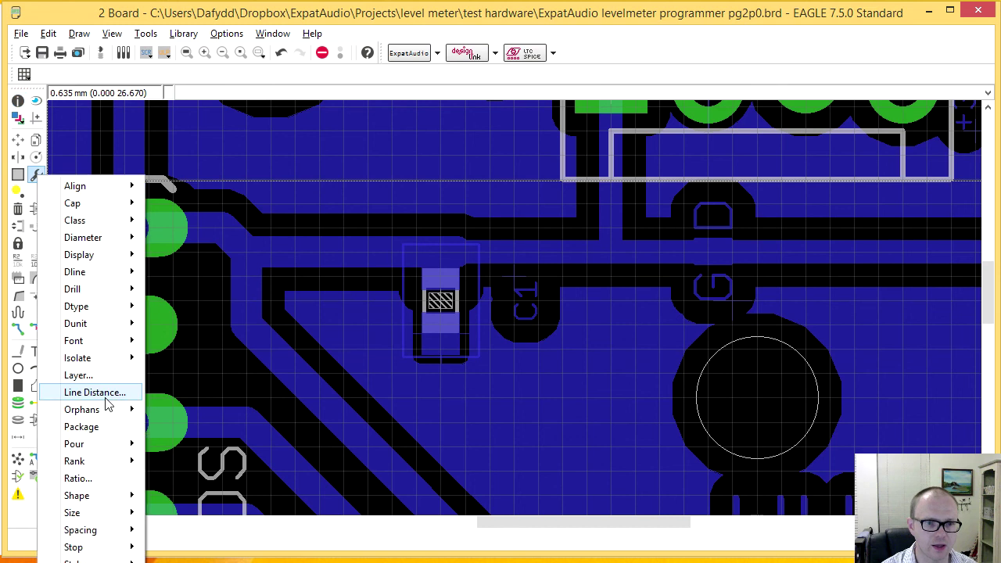
{"action": "left_click", "coordinate": [84, 376]}
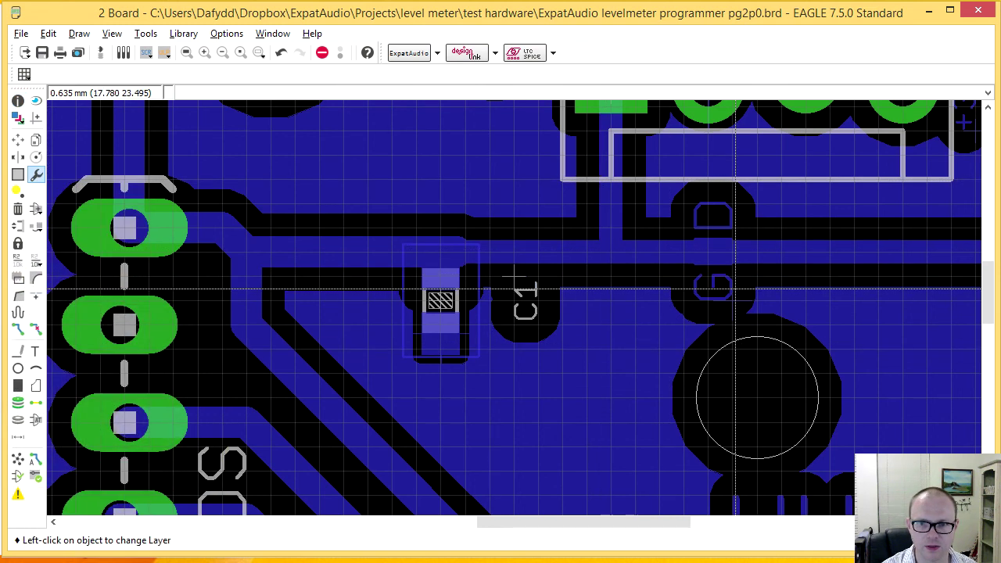
{"action": "scroll", "coordinate": [735, 289], "scroll_direction": "down", "scroll_amount": 5}
{"action": "left_click", "coordinate": [885, 225]}
{"action": "left_click", "coordinate": [885, 225]}
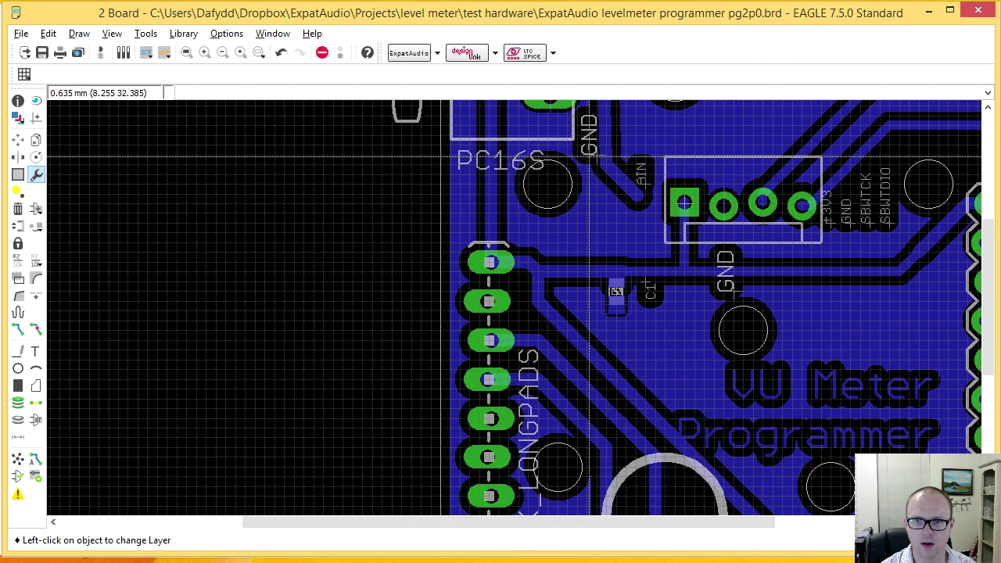
{"action": "scroll", "coordinate": [628, 290], "scroll_direction": "up", "scroll_amount": 2}
{"action": "scroll", "coordinate": [628, 289], "scroll_direction": "down", "scroll_amount": 2}
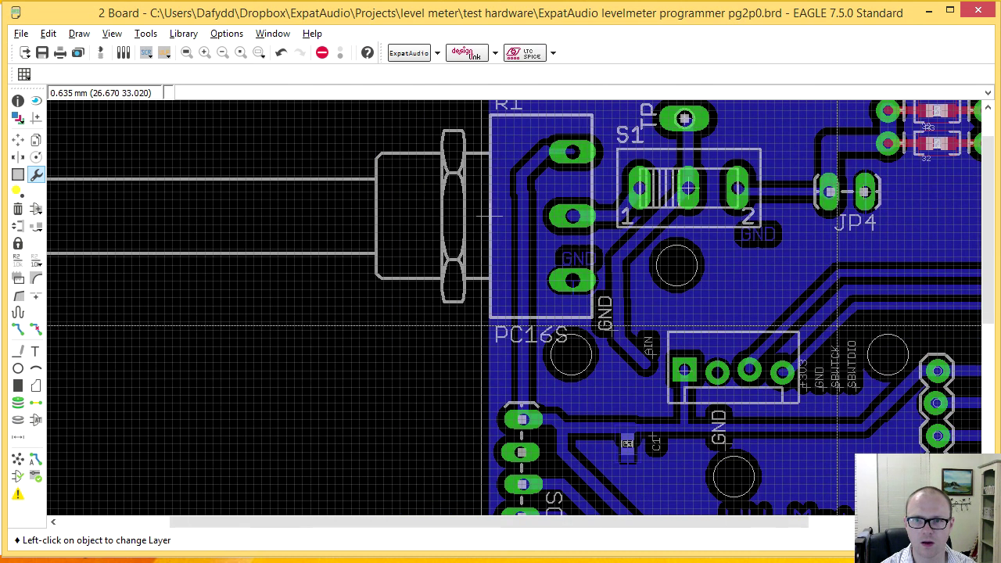
- Rip up the trace running from S1's middle pad down to the AIN label and recalculate the ratsnest
{"action": "left_click", "coordinate": [36, 331]}
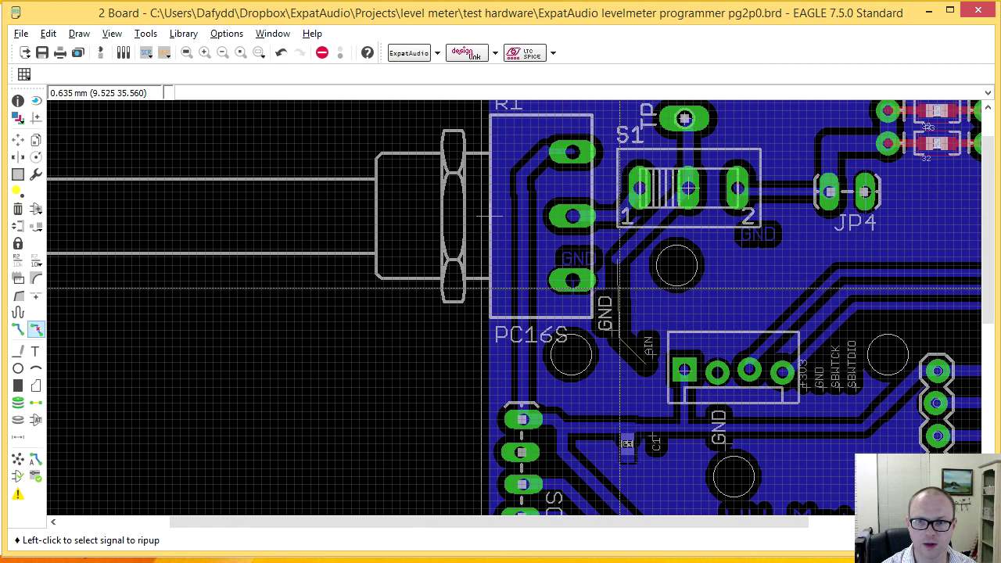
{"action": "left_click", "coordinate": [633, 238]}
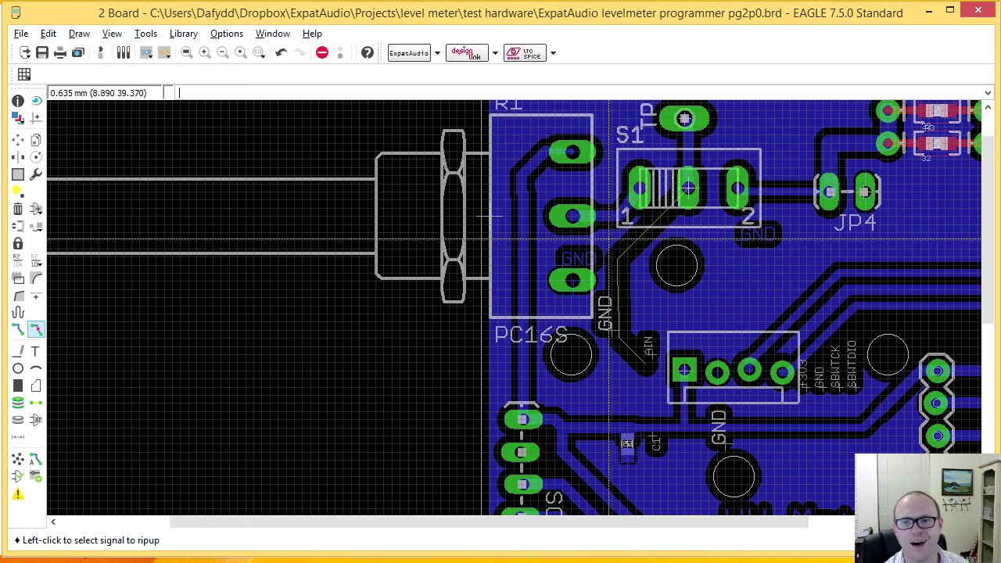
{"action": "left_click", "coordinate": [17, 459]}
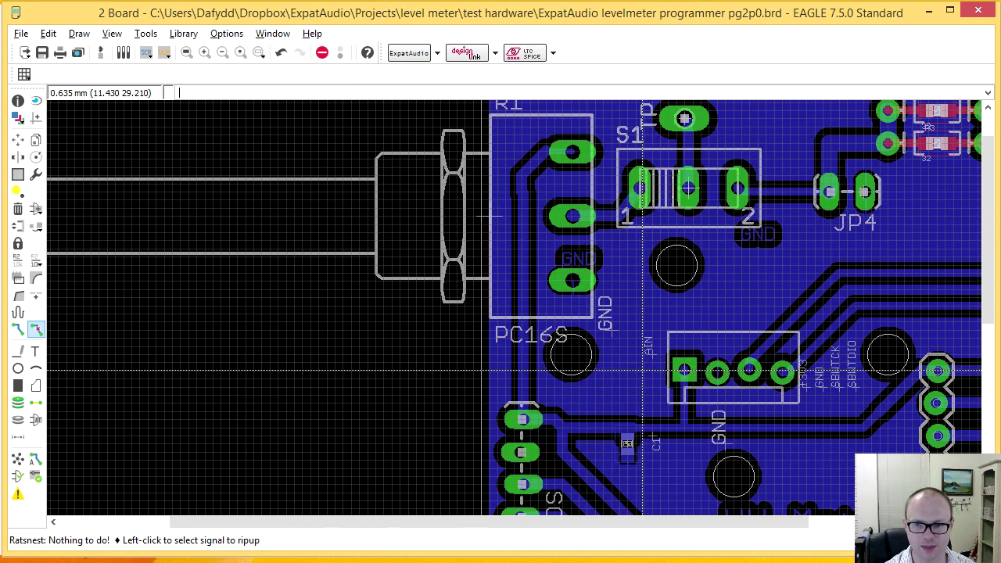
{"action": "middle_click_drag", "start_coordinate": [376, 386], "coordinate": [148, 387]}
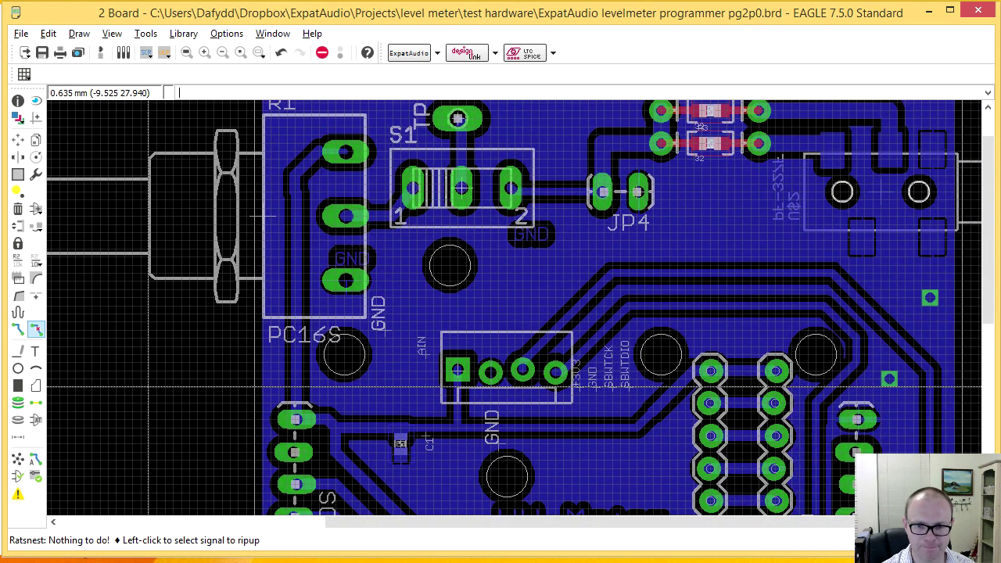
- Switch to the schematic and place a copy of the two-pin header JP4 between JP4 and test point TP1
{"action": "left_click", "coordinate": [236, 561]}
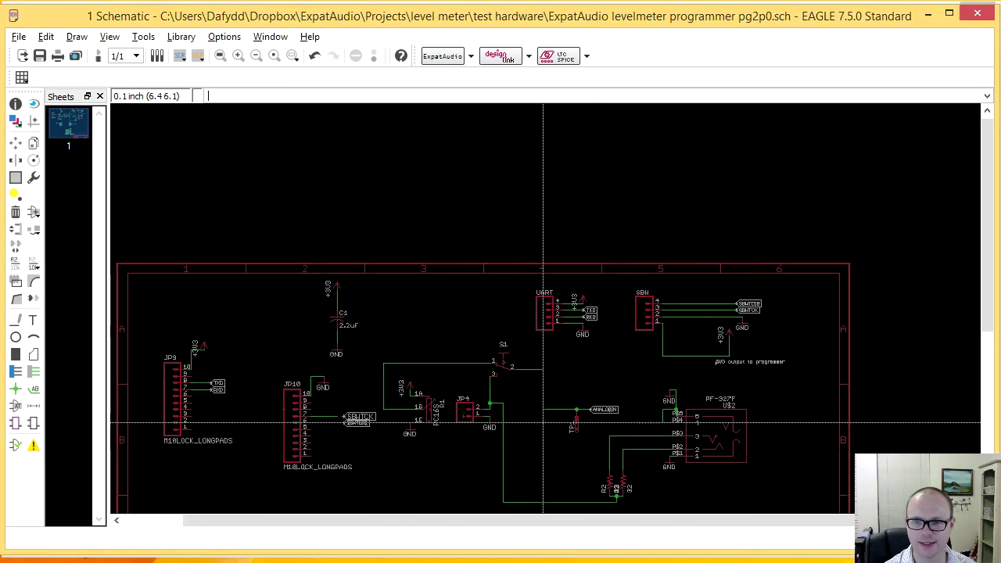
{"action": "scroll", "coordinate": [514, 413], "scroll_direction": "up", "scroll_amount": 1}
{"action": "scroll", "coordinate": [474, 340], "scroll_direction": "up", "scroll_amount": 2}
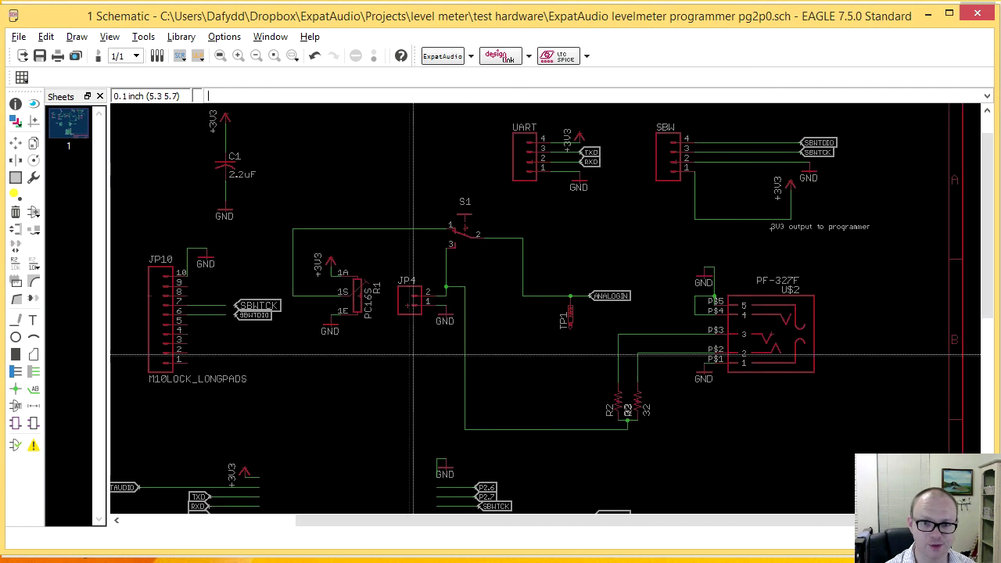
{"action": "left_click", "coordinate": [17, 144]}
{"action": "left_click", "coordinate": [33, 143]}
{"action": "left_click", "coordinate": [479, 301]}
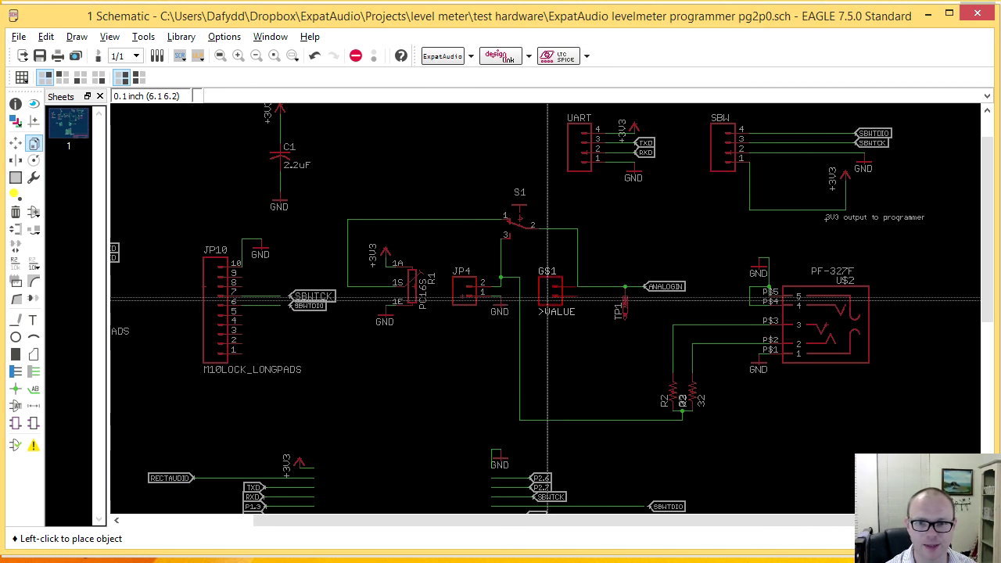
{"action": "left_click", "coordinate": [539, 300]}
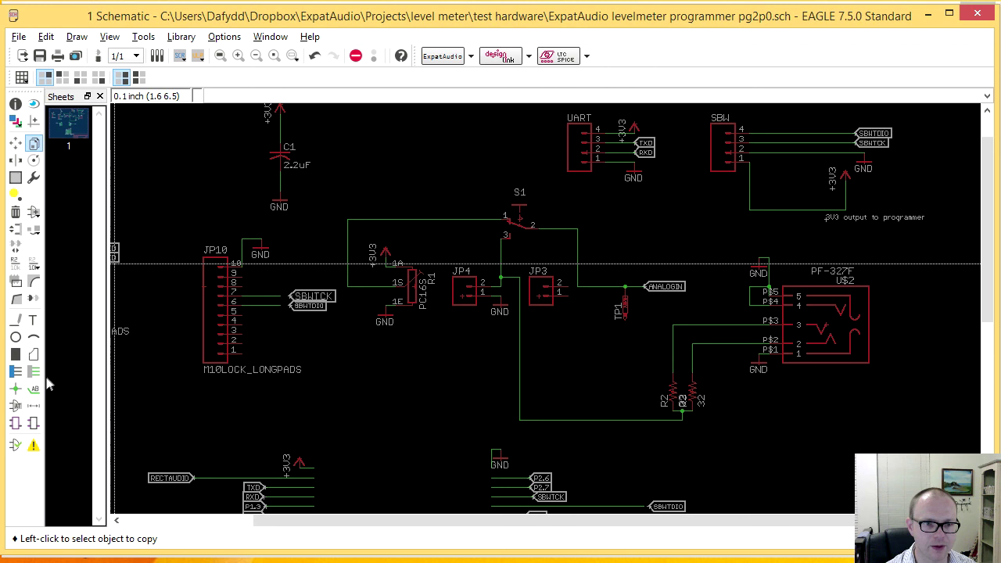
- Wire pin 2 of the copied header to the S1 pin 3 net and place a copied GND symbol on its pin 1
{"action": "left_click", "coordinate": [33, 373]}
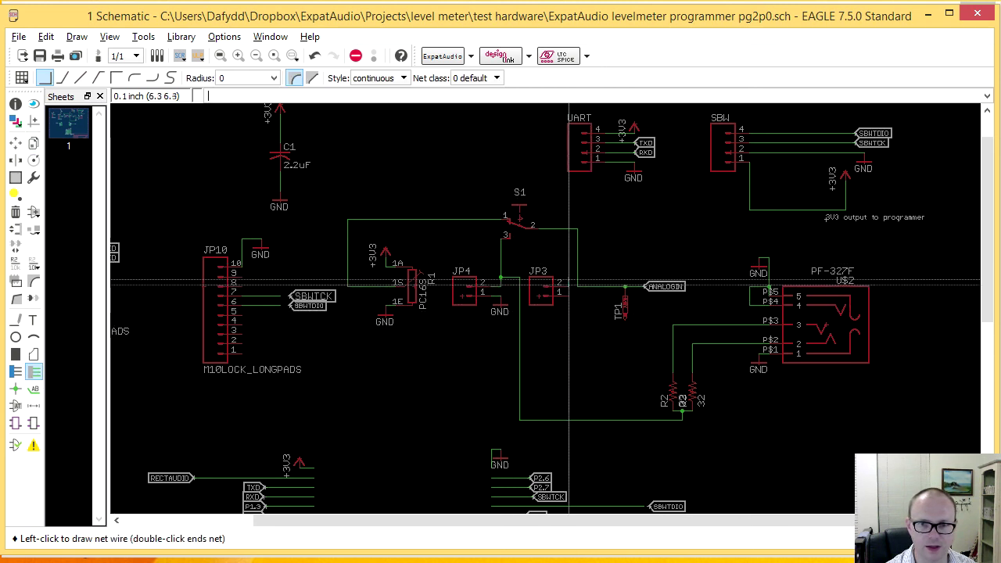
{"action": "left_click", "coordinate": [501, 256]}
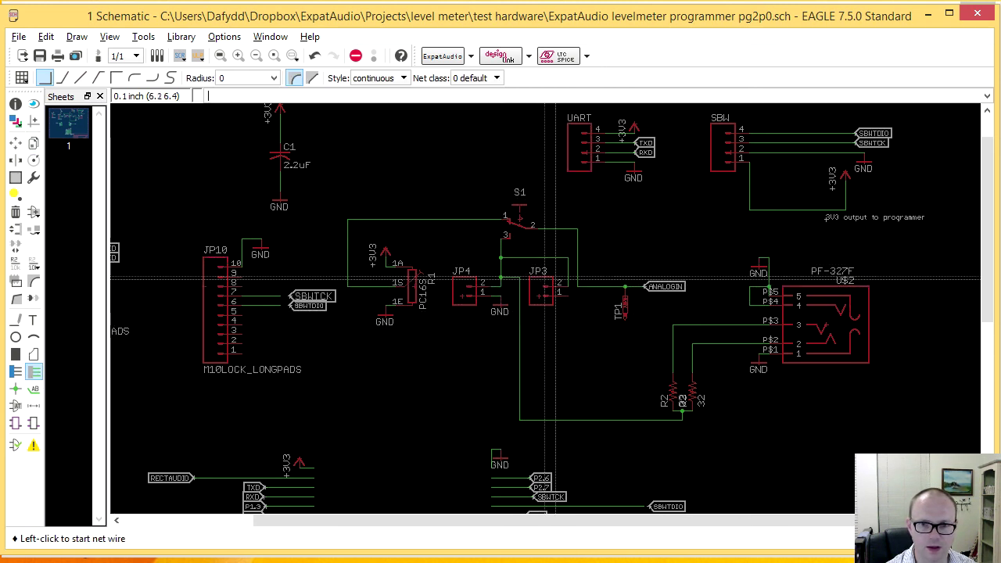
{"action": "left_click", "coordinate": [33, 144]}
{"action": "left_click", "coordinate": [623, 308]}
{"action": "left_click", "coordinate": [577, 307]}
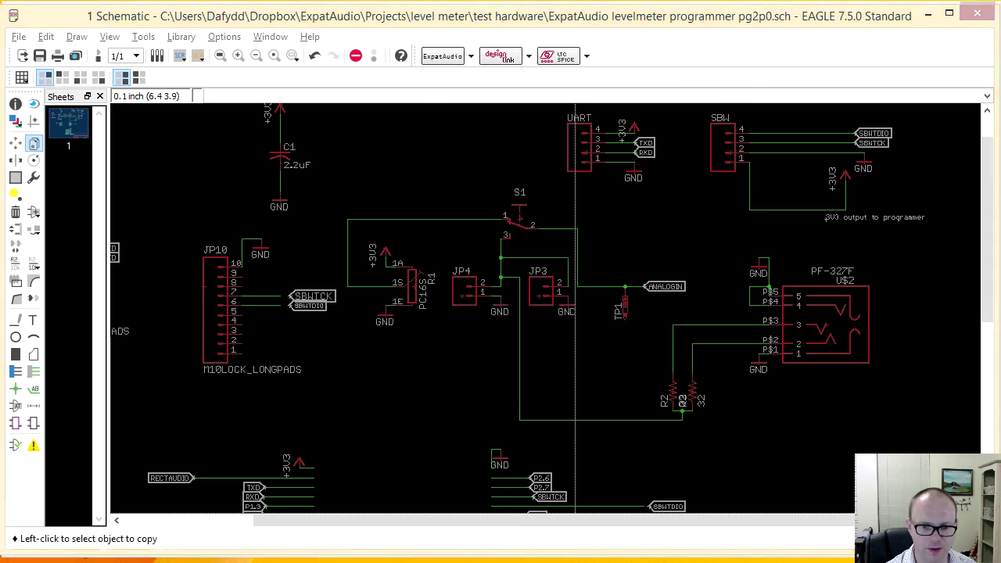
- Return to the board layout, move JP3 onto the board beside the upper four-pin header's square pad, and recalculate the ratsnest
{"action": "left_click", "coordinate": [230, 548]}
{"action": "scroll", "coordinate": [262, 479], "scroll_direction": "down", "scroll_amount": 1}
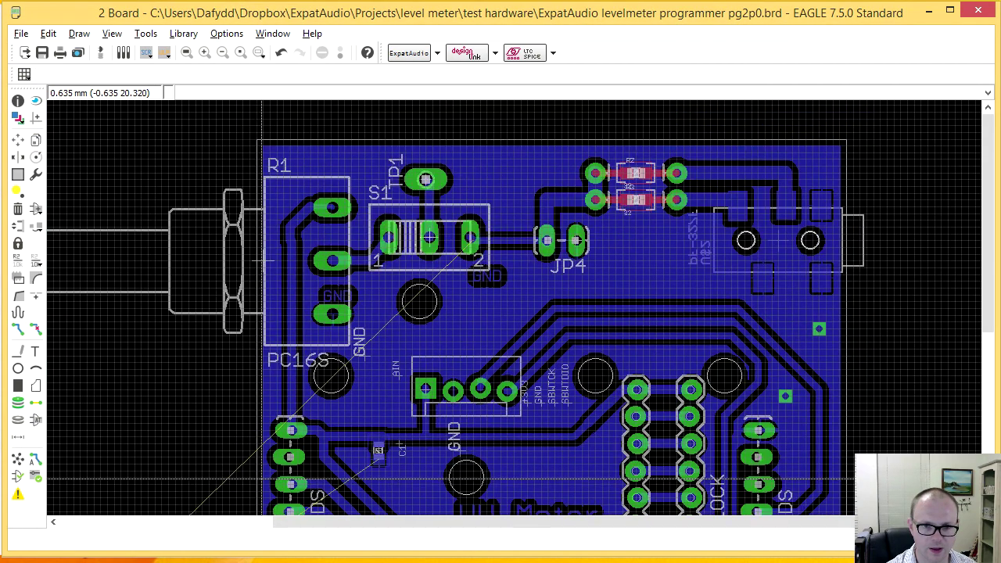
{"action": "middle_click_drag", "start_coordinate": [262, 479], "coordinate": [772, 188]}
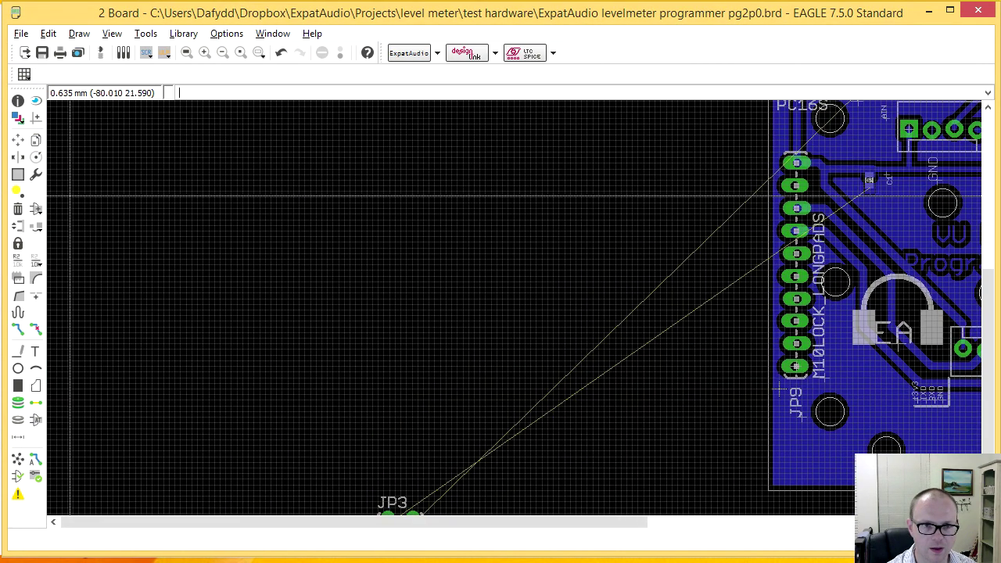
{"action": "left_click", "coordinate": [18, 139]}
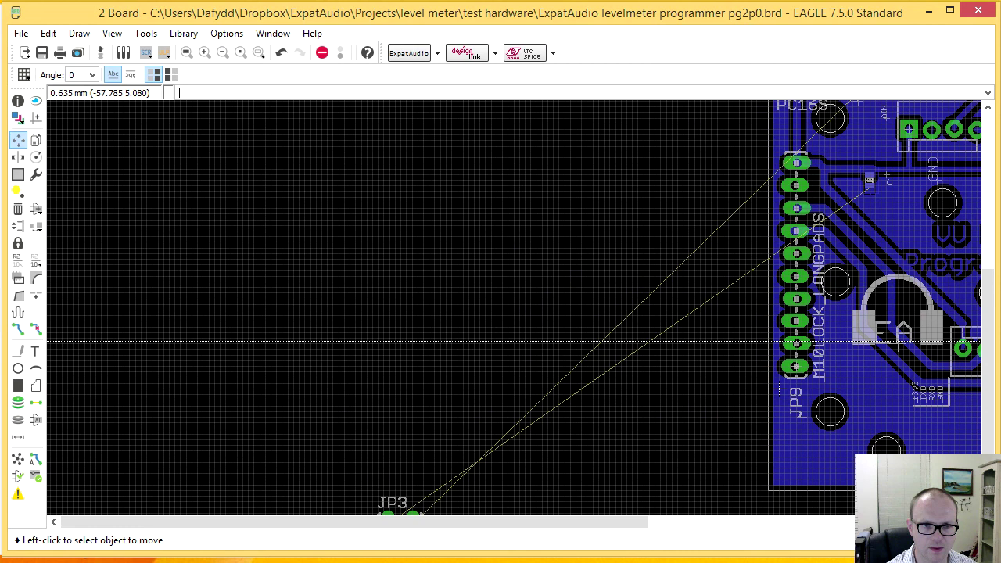
{"action": "left_click", "coordinate": [401, 512]}
{"action": "middle_click_drag", "start_coordinate": [757, 117], "coordinate": [227, 449]}
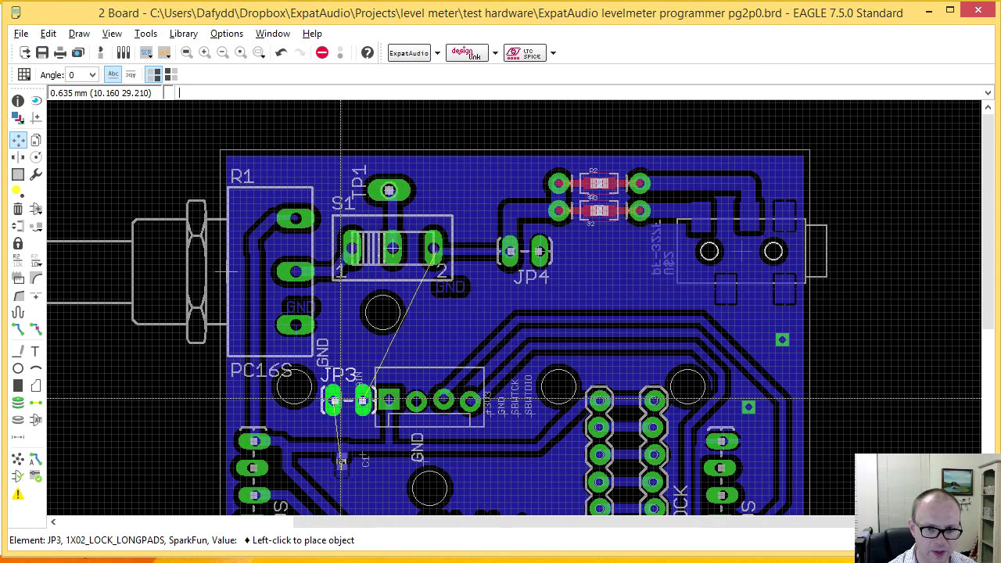
{"action": "scroll", "coordinate": [344, 401], "scroll_direction": "up", "scroll_amount": 4}
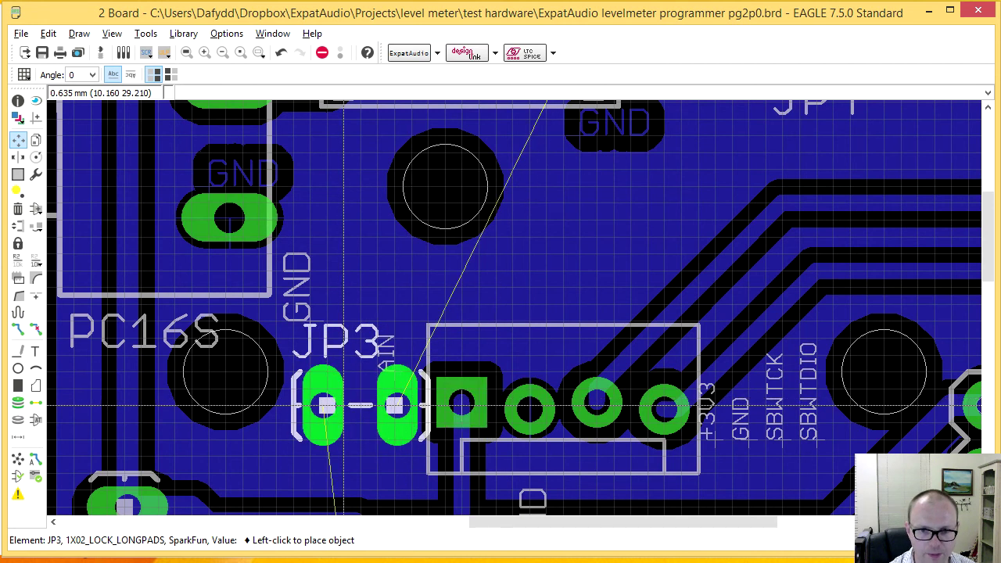
{"action": "left_click", "coordinate": [344, 405]}
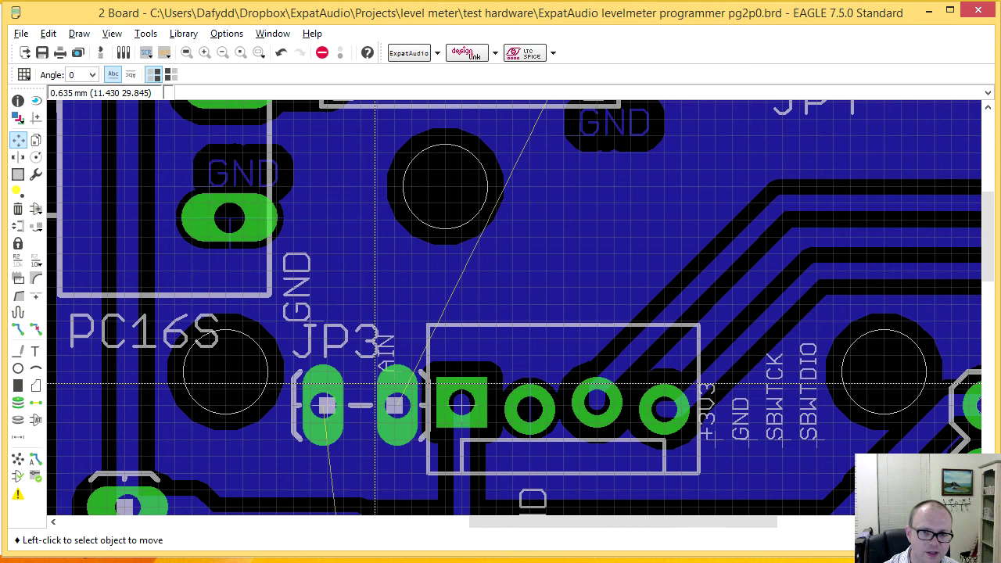
{"action": "scroll", "coordinate": [375, 385], "scroll_direction": "down", "scroll_amount": 1}
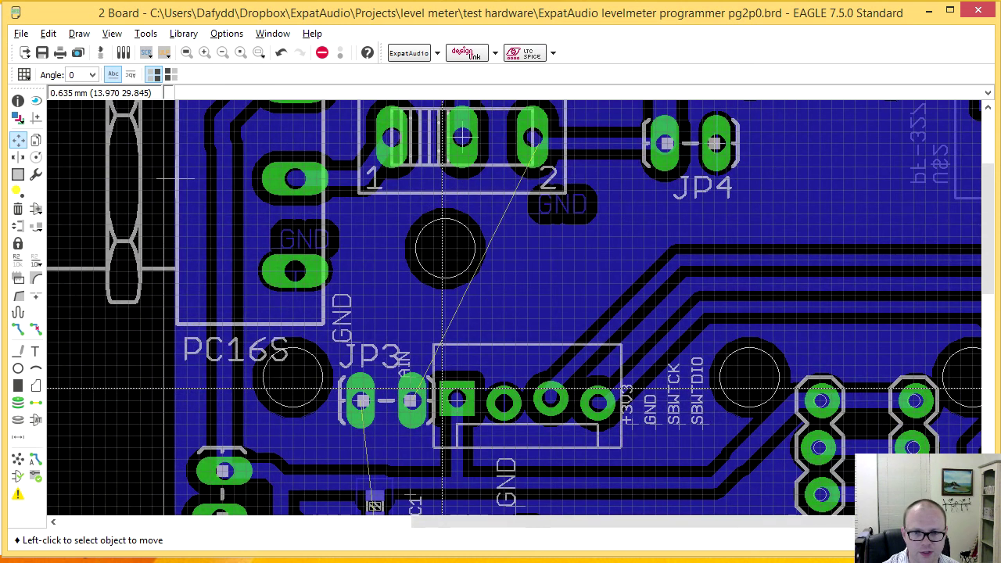
{"action": "left_click", "coordinate": [20, 461]}
{"action": "scroll", "coordinate": [436, 456], "scroll_direction": "down", "scroll_amount": 2}
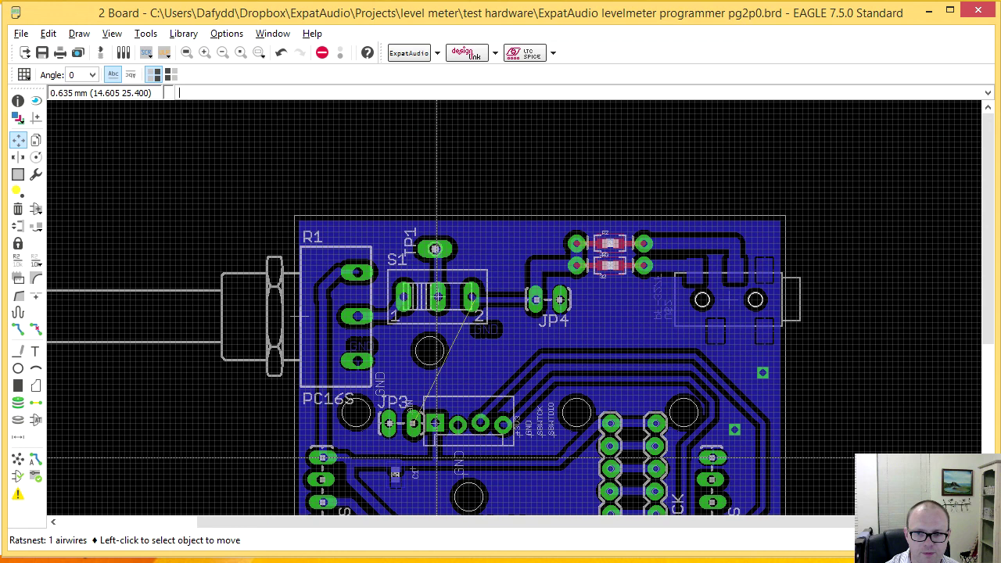
- Change the GND labels beneath S1 and above R1's lower pad to the tDocu layer
{"action": "scroll", "coordinate": [412, 365], "scroll_direction": "up", "scroll_amount": 3}
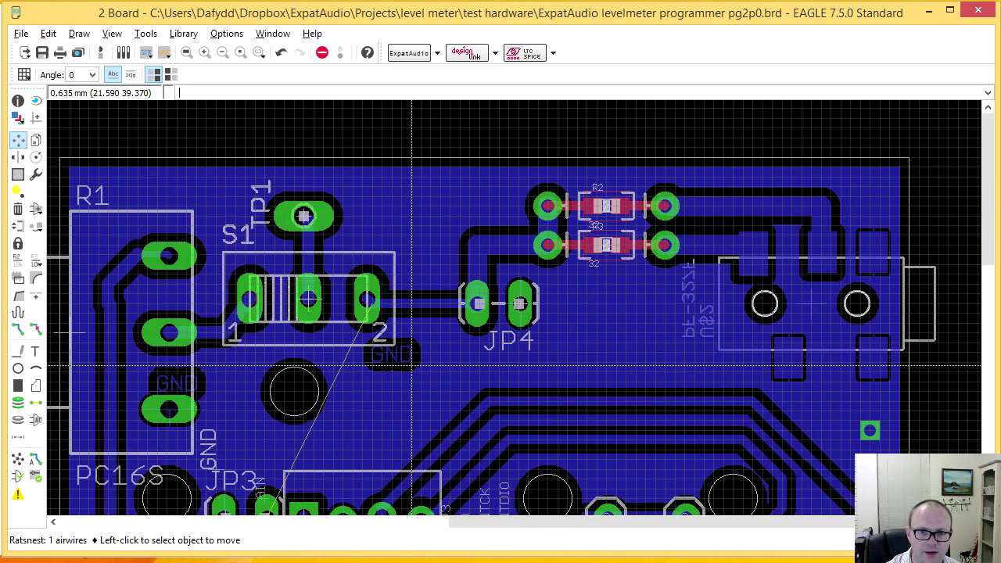
{"action": "scroll", "coordinate": [301, 365], "scroll_direction": "down", "scroll_amount": 2}
{"action": "scroll", "coordinate": [99, 352], "scroll_direction": "up", "scroll_amount": 4}
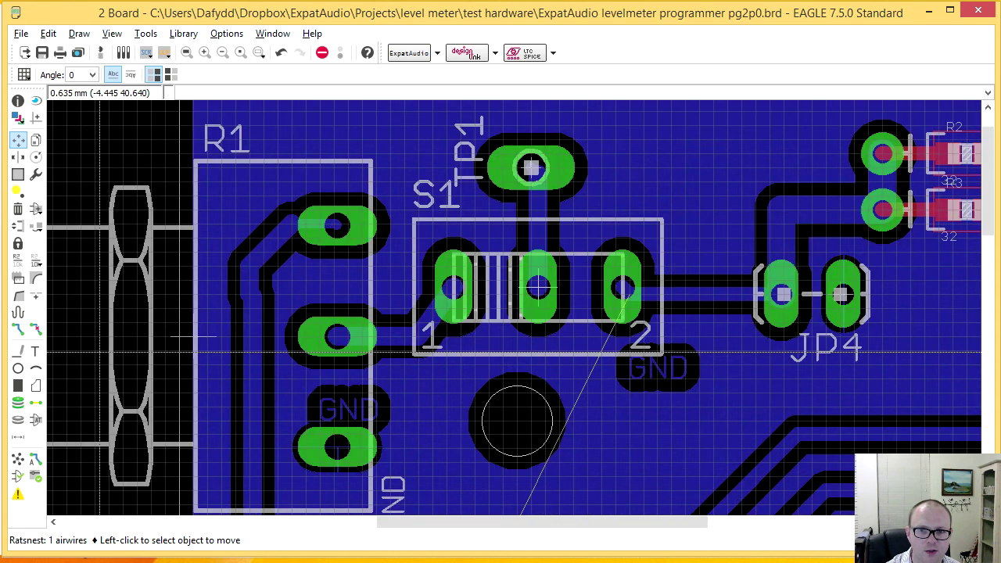
{"action": "left_click", "coordinate": [37, 175]}
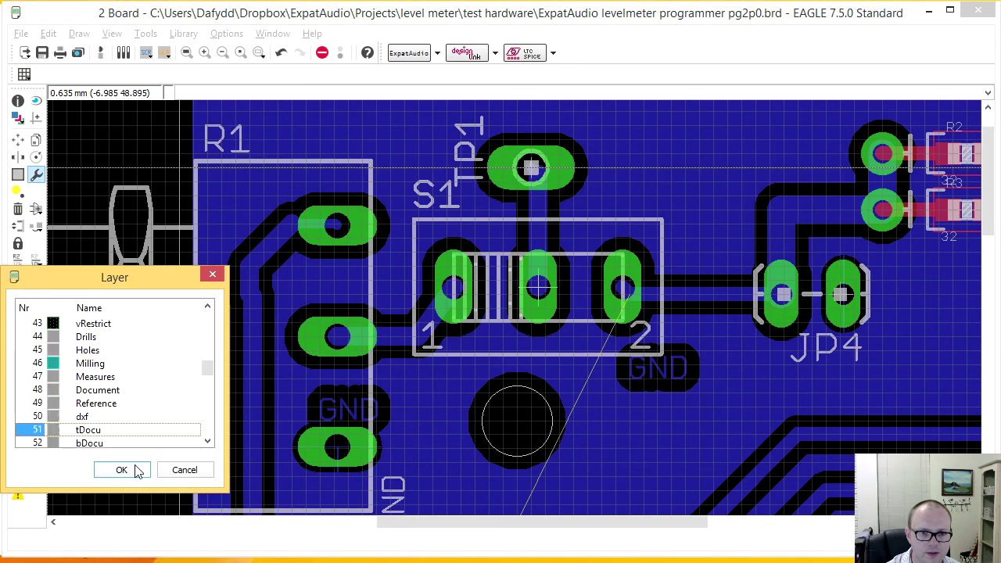
{"action": "left_click", "coordinate": [137, 470]}
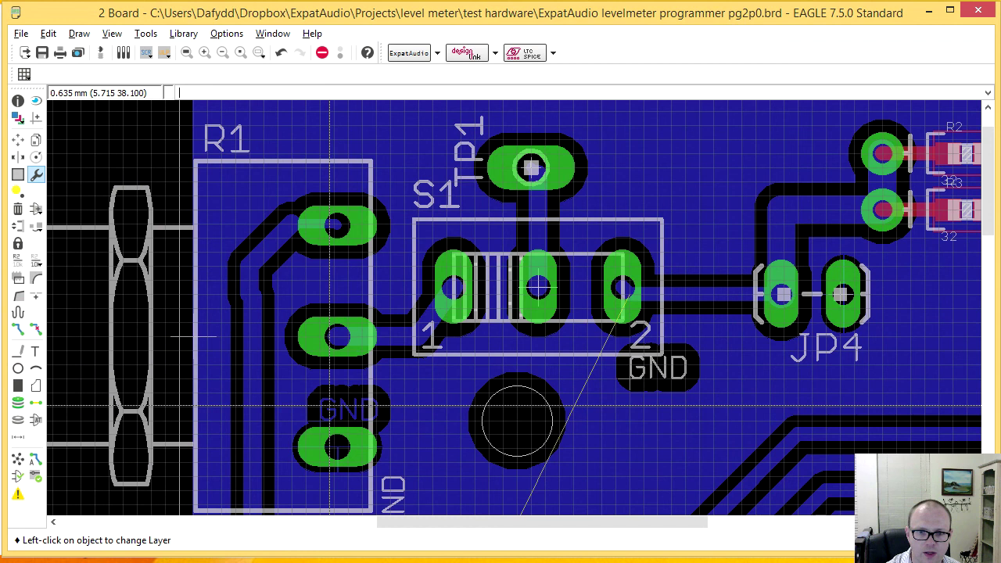
{"action": "middle_click_drag", "start_coordinate": [330, 406], "coordinate": [279, 83]}
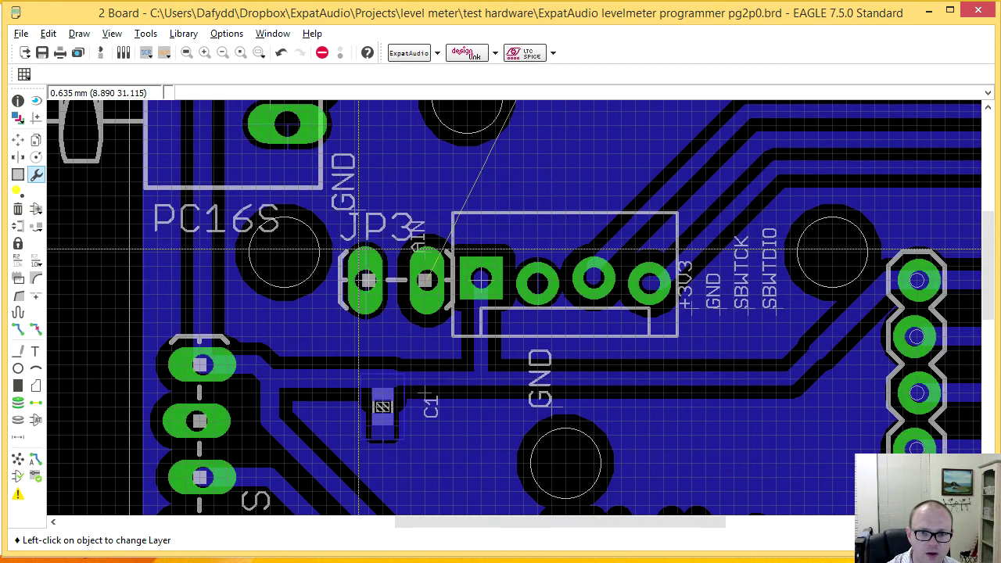
- Check the displayed layers and the properties of the GND label below the upper four-pin header
{"action": "scroll", "coordinate": [358, 249], "scroll_direction": "down", "scroll_amount": 4}
{"action": "middle_click_drag", "start_coordinate": [358, 249], "coordinate": [173, 118]}
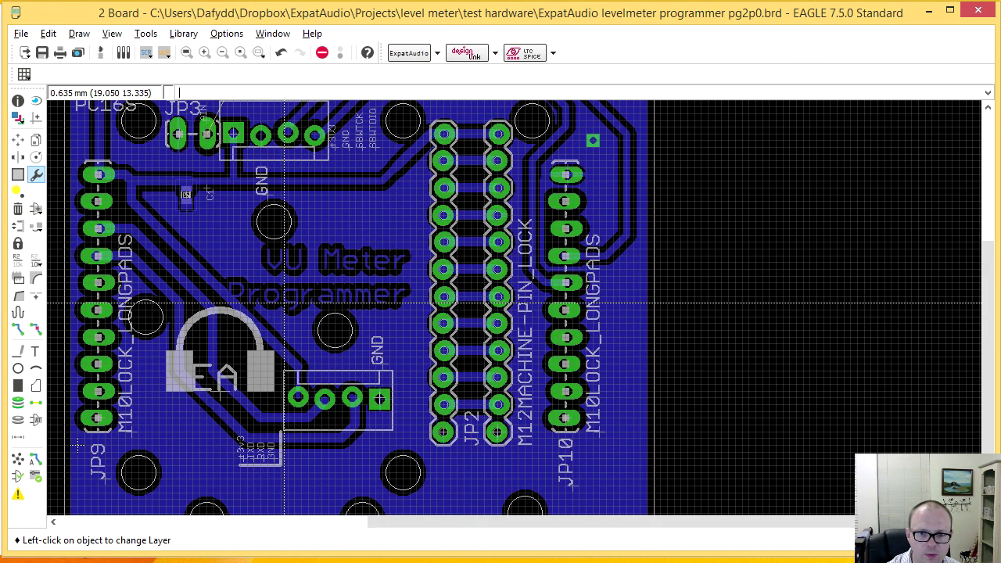
{"action": "left_click", "coordinate": [18, 117]}
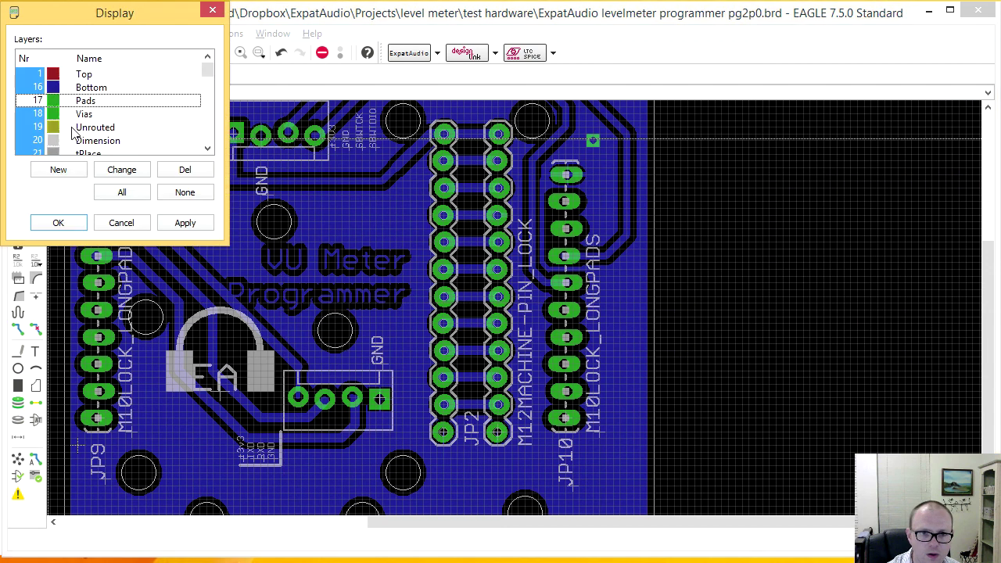
{"action": "left_click", "coordinate": [142, 223]}
{"action": "left_click", "coordinate": [18, 101]}
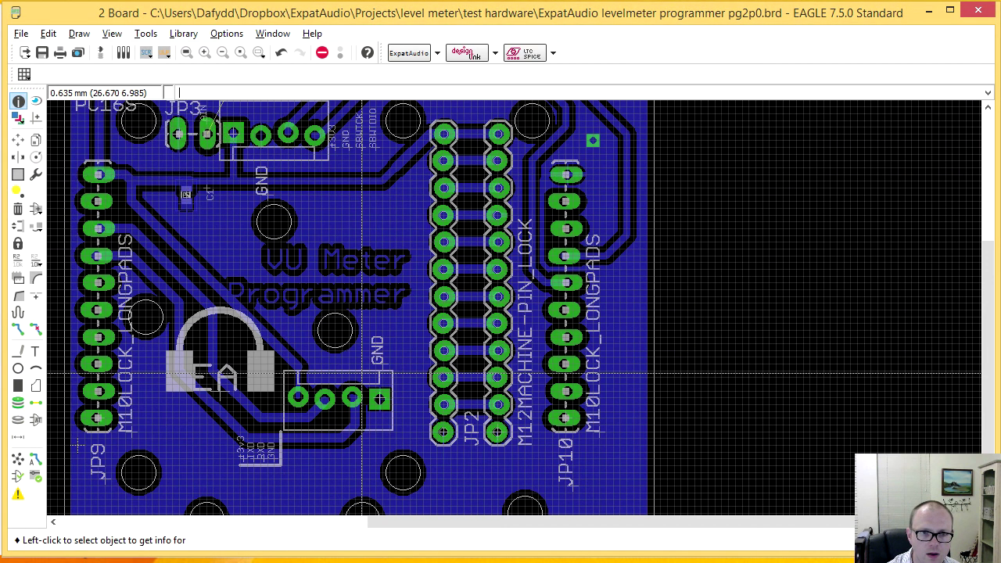
{"action": "left_click", "coordinate": [443, 431]}
{"action": "left_click", "coordinate": [643, 411]}
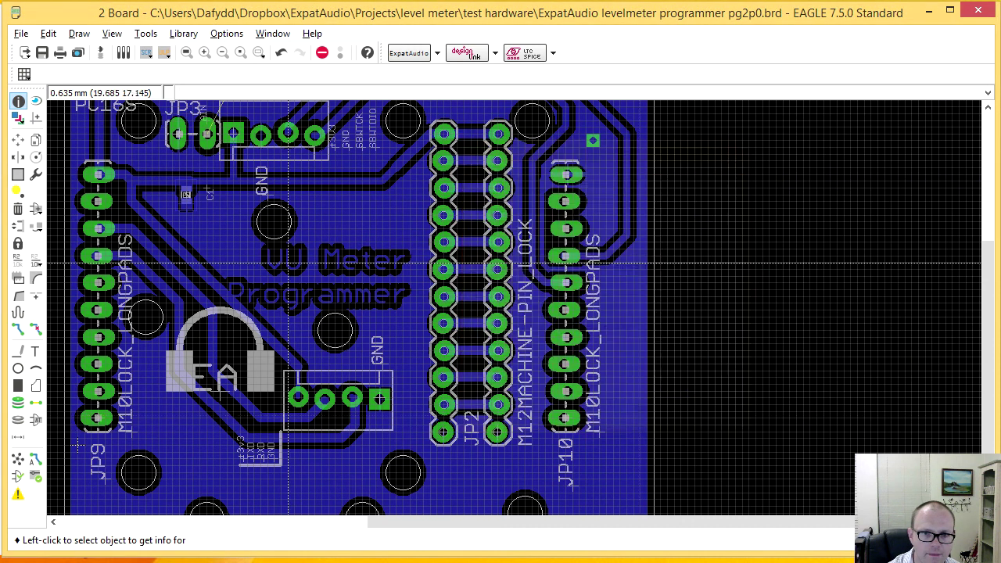
{"action": "left_click", "coordinate": [261, 191]}
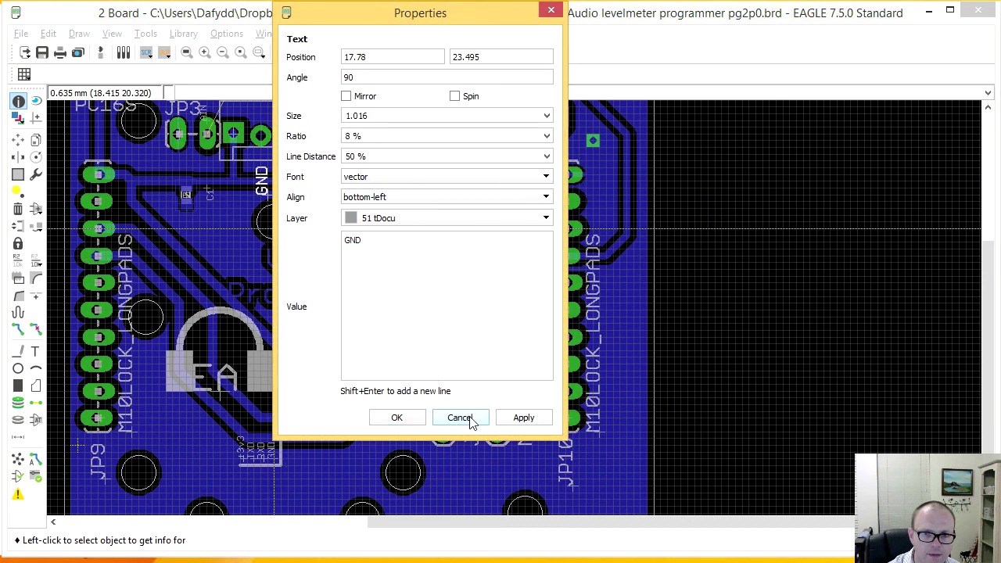
{"action": "left_click", "coordinate": [459, 417]}
- Show all layers and examine the area around the VU Meter Programmer text and the lower half of the board
{"action": "left_click", "coordinate": [438, 52]}
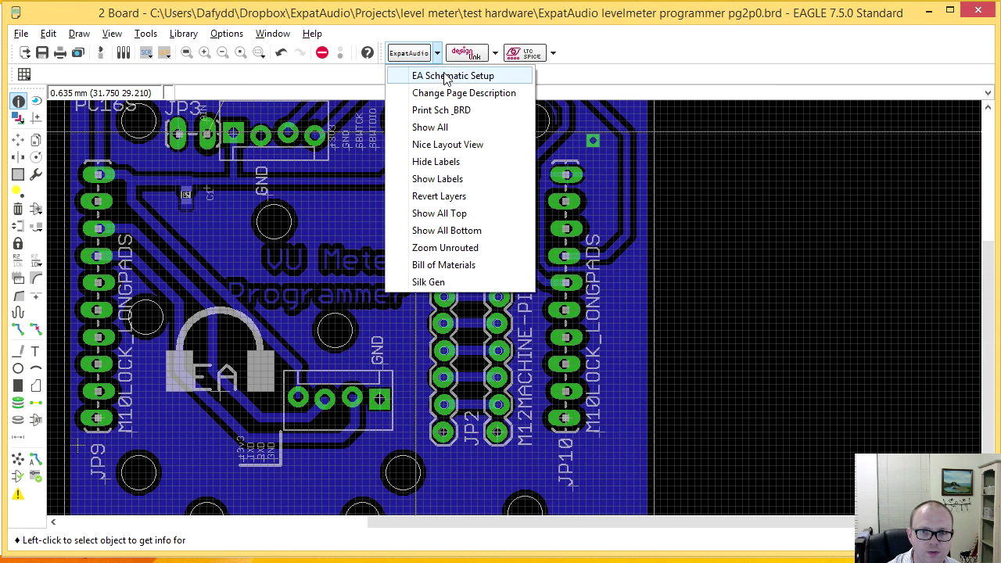
{"action": "left_click", "coordinate": [446, 127]}
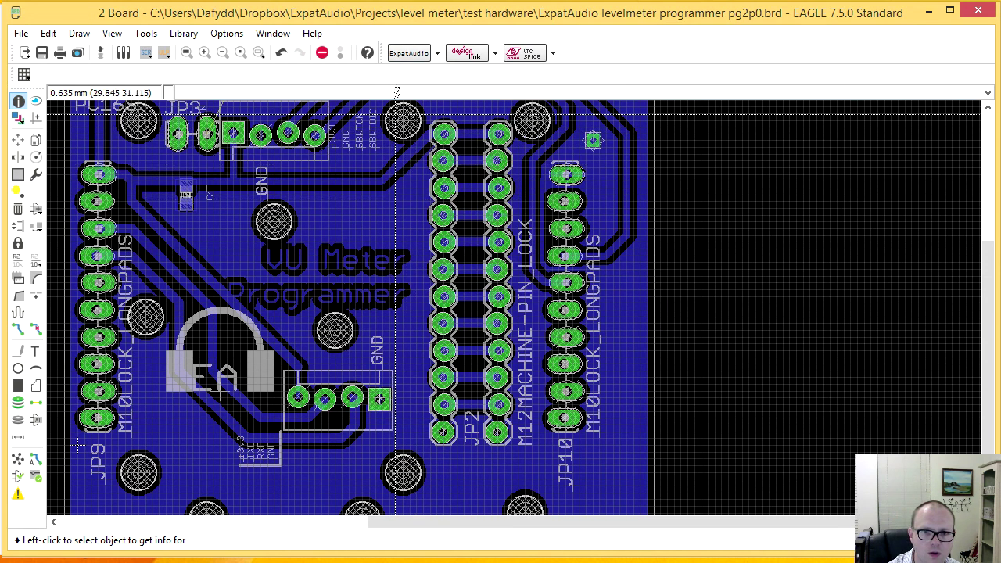
{"action": "scroll", "coordinate": [344, 192], "scroll_direction": "up", "scroll_amount": 5}
{"action": "middle_click_drag", "start_coordinate": [363, 229], "coordinate": [657, 79]}
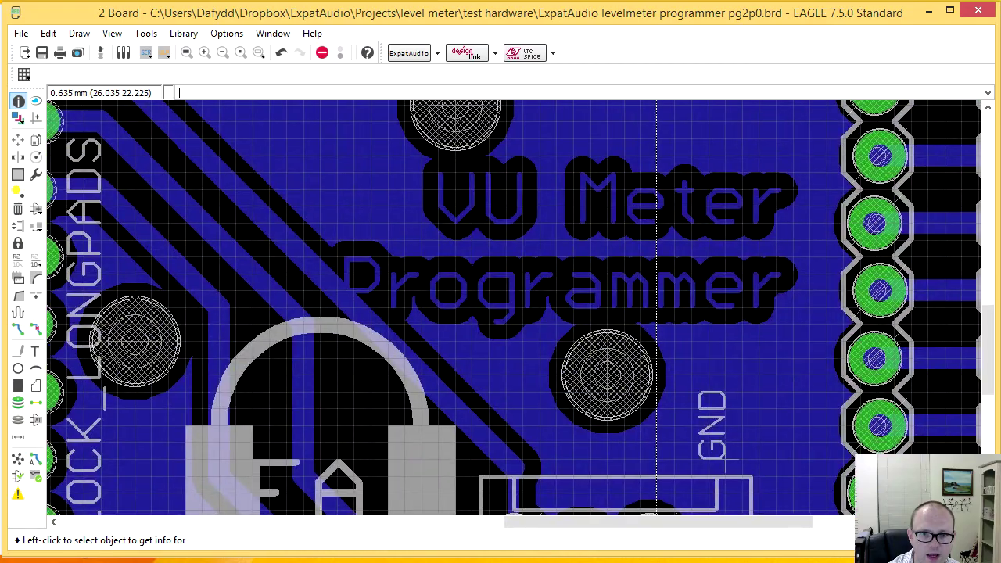
{"action": "middle_click_drag", "start_coordinate": [486, 246], "coordinate": [662, 173]}
{"action": "middle_click_drag", "start_coordinate": [762, 229], "coordinate": [661, 287]}
{"action": "scroll", "coordinate": [661, 287], "scroll_direction": "down", "scroll_amount": 8}
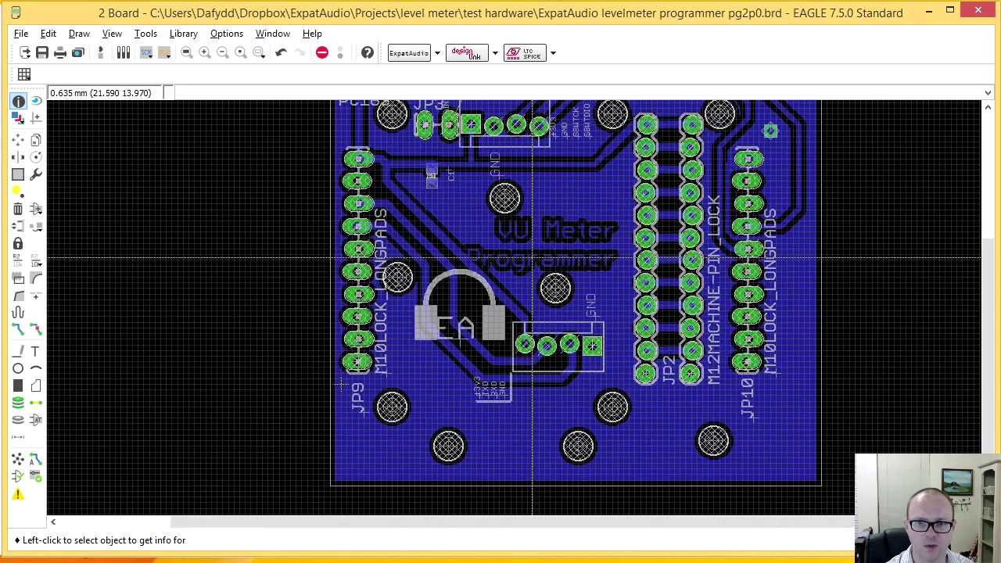
{"action": "middle_click_drag", "start_coordinate": [531, 258], "coordinate": [499, 287]}
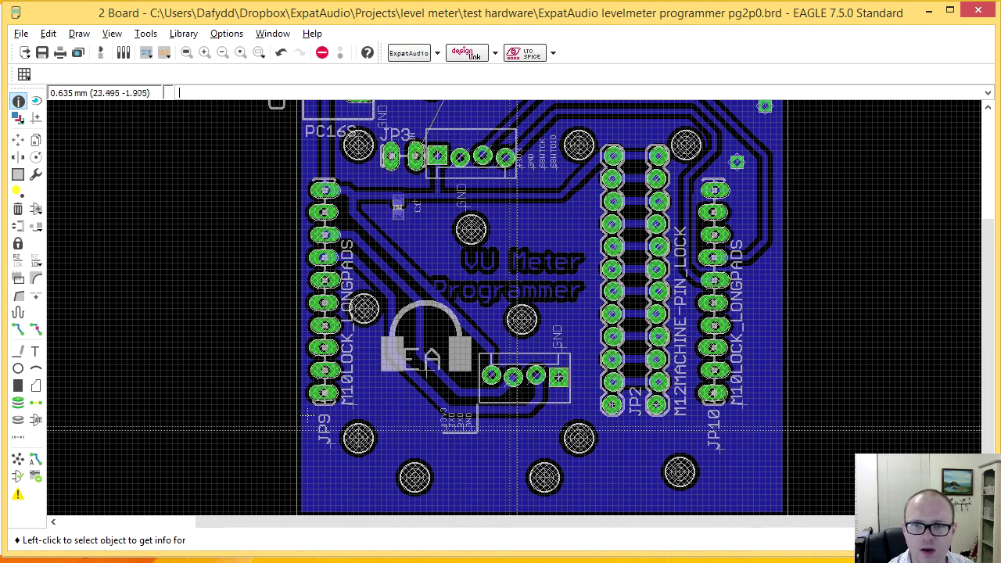
{"action": "scroll", "coordinate": [491, 222], "scroll_direction": "up", "scroll_amount": 1}
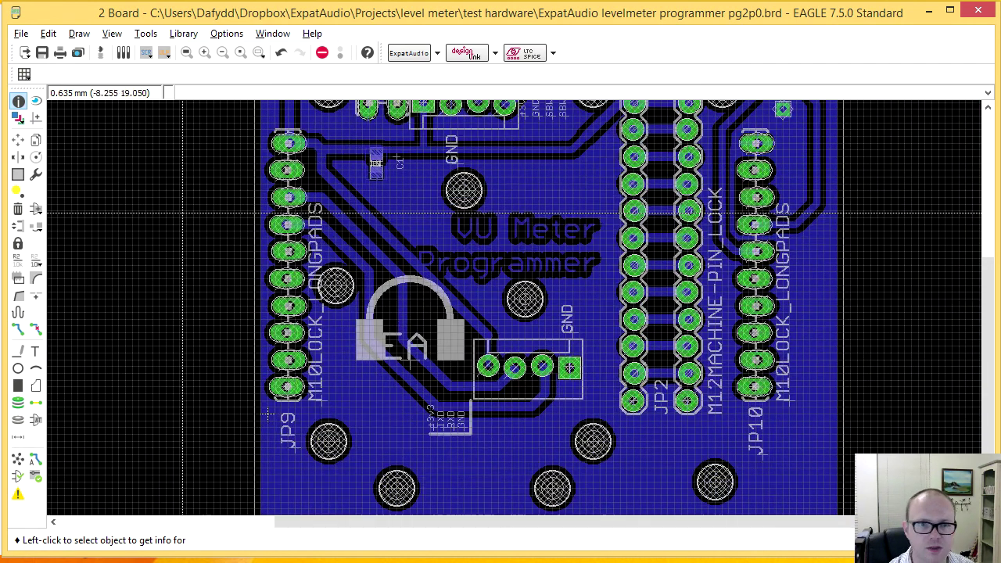
- Limit the displayed layers to Bottom, tOrigins and bOrigins
{"action": "left_click", "coordinate": [18, 117]}
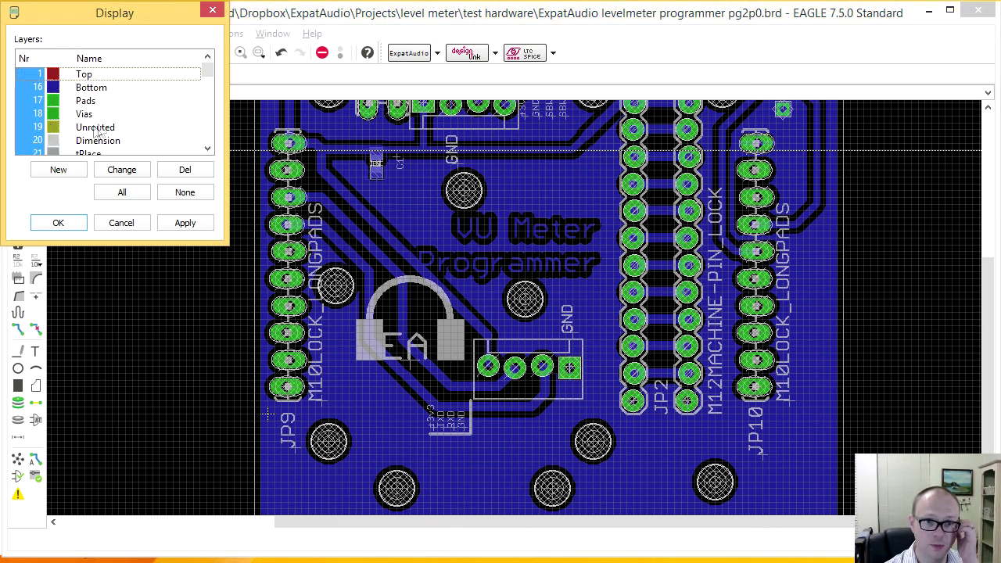
{"action": "left_click_drag", "start_coordinate": [226, 242], "coordinate": [233, 548]}
{"action": "left_click", "coordinate": [189, 498]}
{"action": "left_click", "coordinate": [42, 87]}
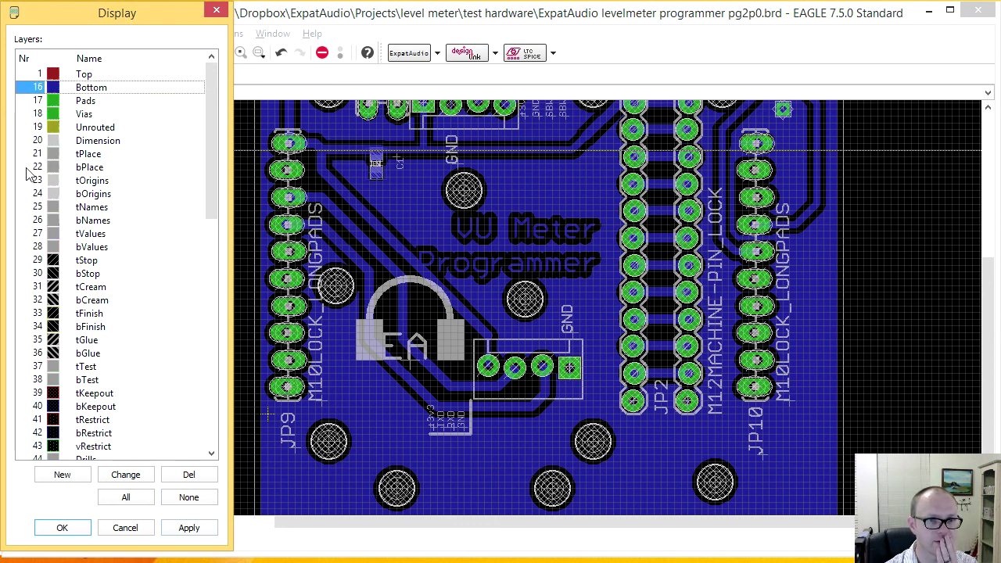
{"action": "left_click", "coordinate": [31, 194]}
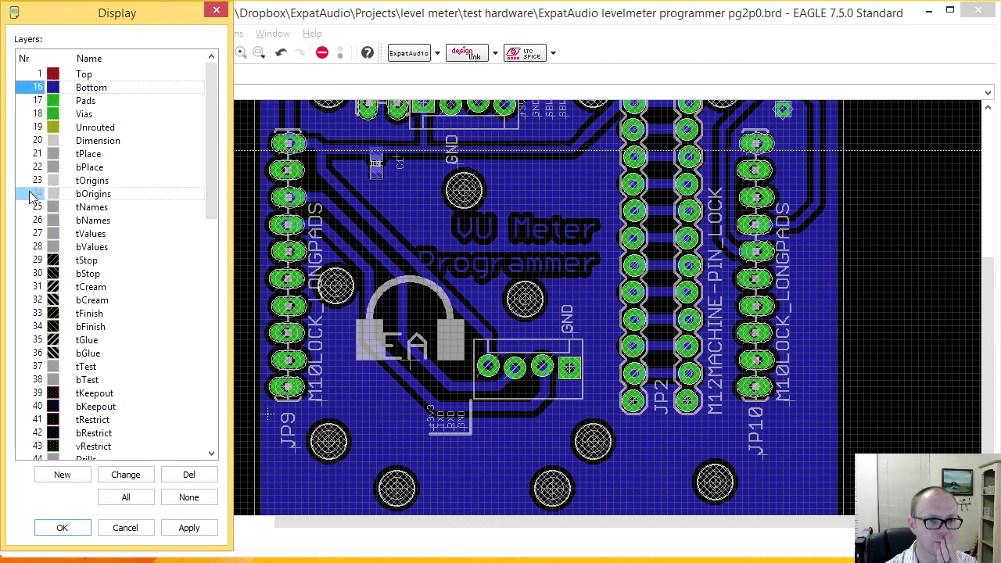
{"action": "left_click", "coordinate": [190, 529]}
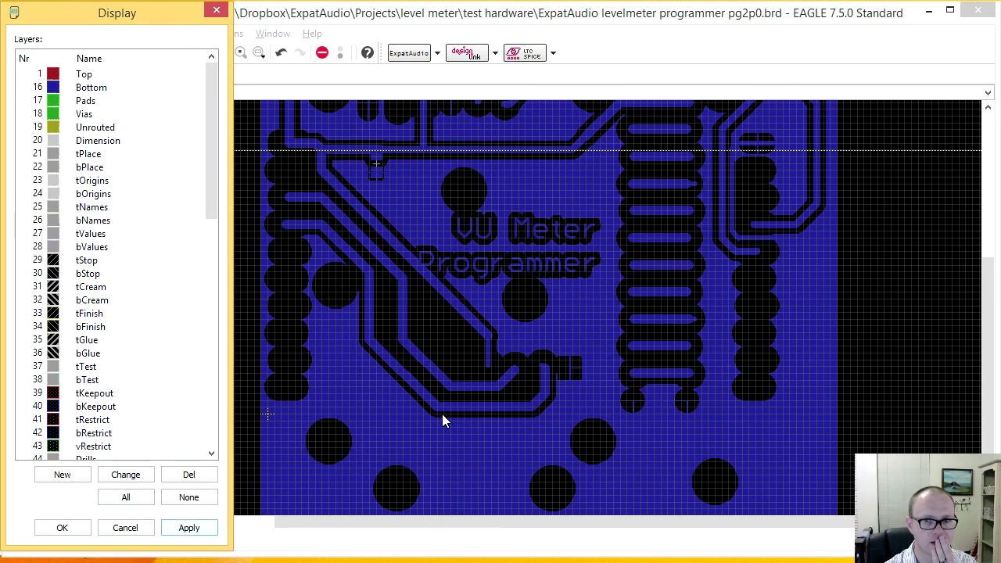
{"action": "scroll", "coordinate": [211, 148], "scroll_direction": "down", "scroll_amount": 1}
{"action": "left_click", "coordinate": [37, 152]}
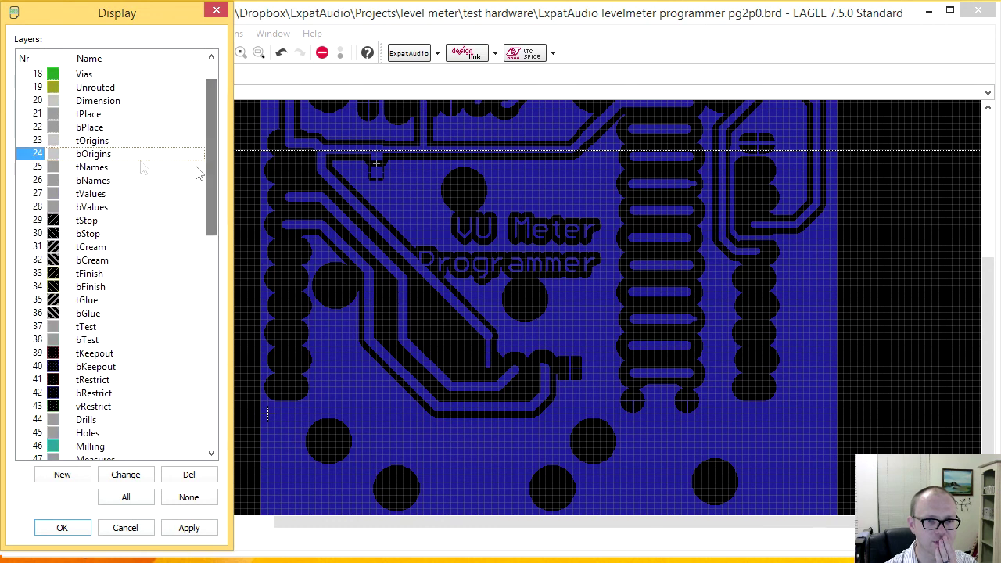
{"action": "left_click", "coordinate": [200, 529]}
{"action": "left_click", "coordinate": [76, 532]}
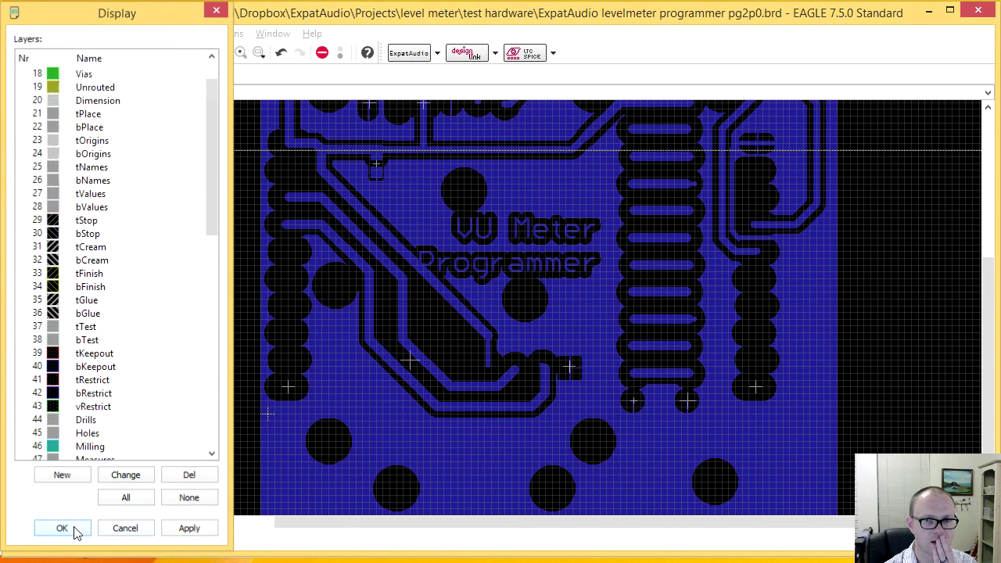
- Examine the bottom copper across the whole board and check the properties of the lower four-pin header
{"action": "scroll", "coordinate": [479, 353], "scroll_direction": "down", "scroll_amount": 3}
{"action": "scroll", "coordinate": [479, 354], "scroll_direction": "down", "scroll_amount": 1}
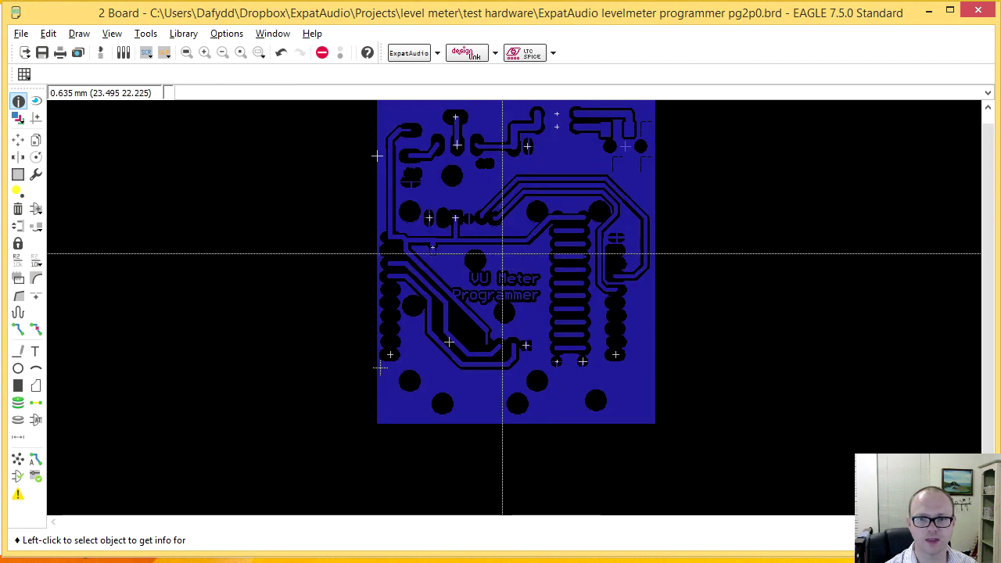
{"action": "middle_click_drag", "start_coordinate": [503, 250], "coordinate": [491, 275]}
{"action": "scroll", "coordinate": [501, 315], "scroll_direction": "up", "scroll_amount": 1}
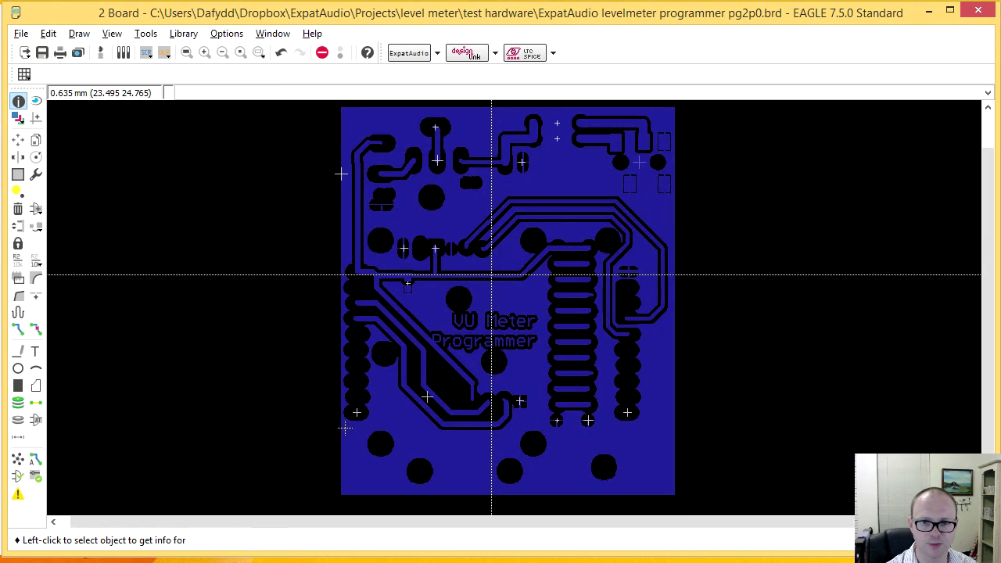
{"action": "scroll", "coordinate": [489, 377], "scroll_direction": "up", "scroll_amount": 1}
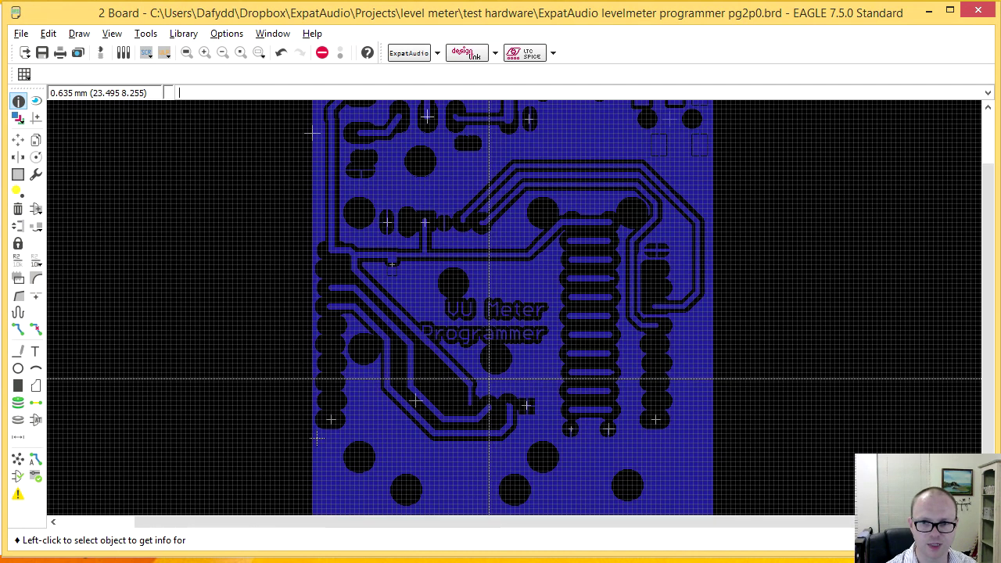
{"action": "left_click", "coordinate": [528, 407]}
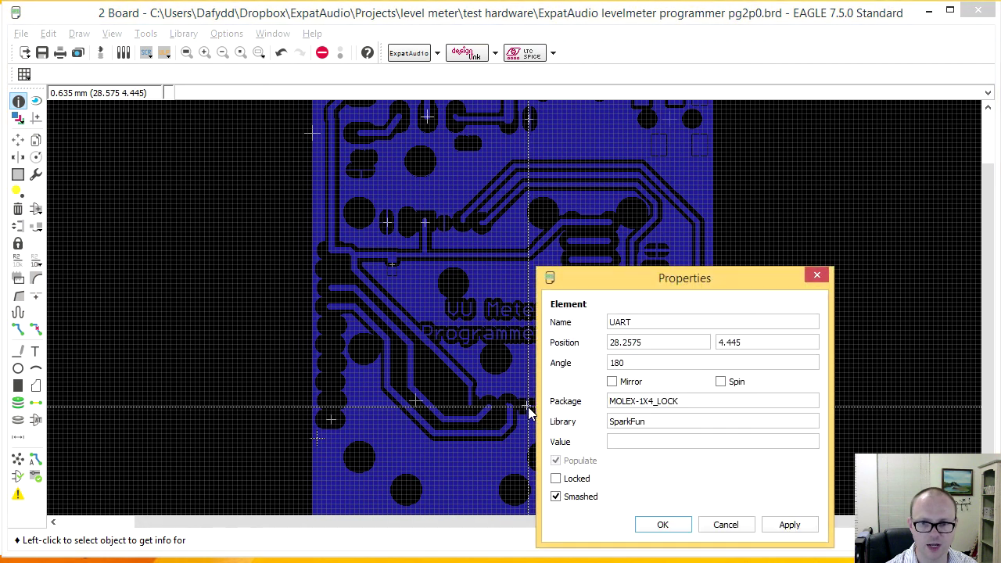
{"action": "left_click", "coordinate": [724, 523]}
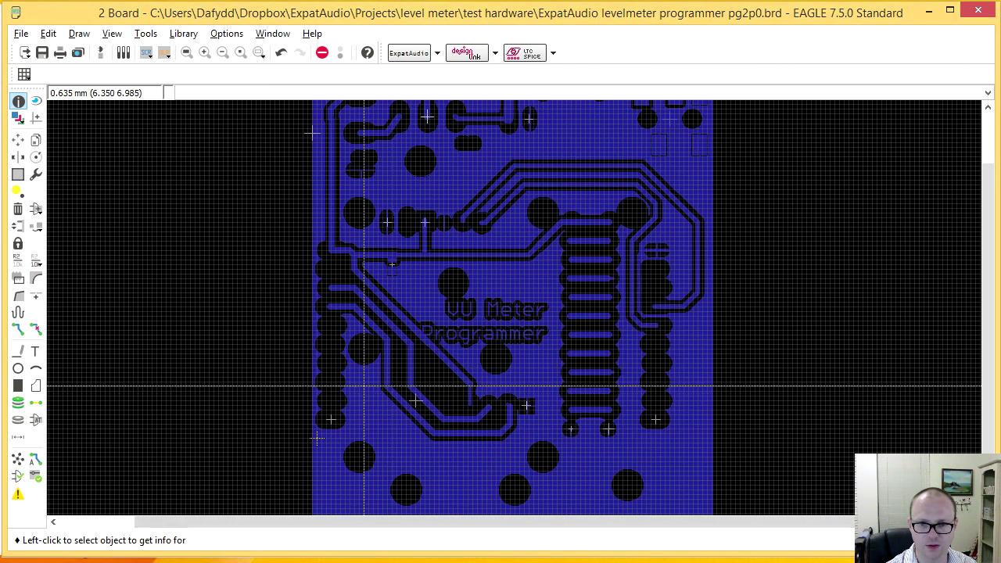
- Check the properties of the element origin inside the lower diagonal traces and of the bottom polygon edge near the board origin
{"action": "left_click", "coordinate": [414, 401]}
{"action": "left_click", "coordinate": [415, 400]}
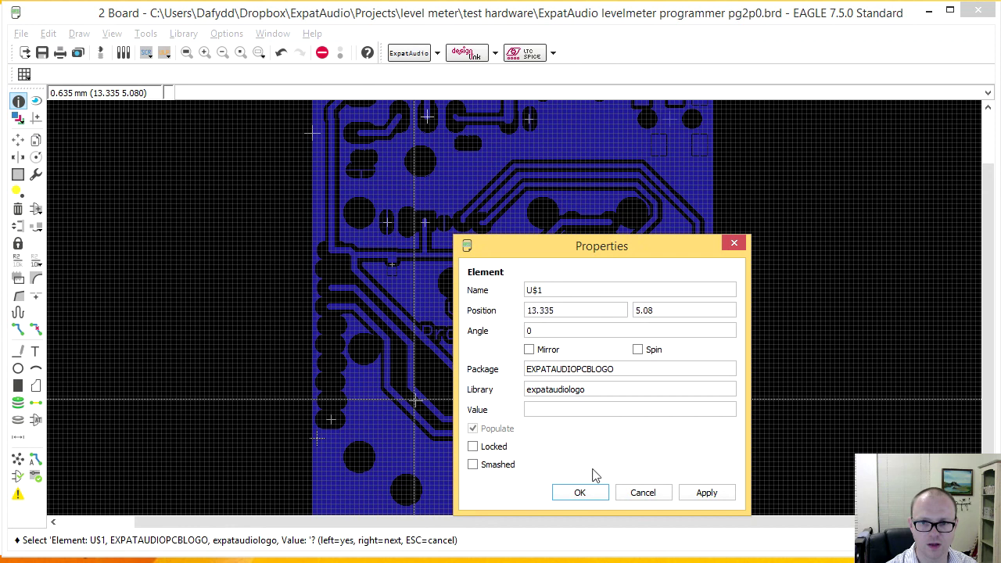
{"action": "left_click", "coordinate": [651, 495]}
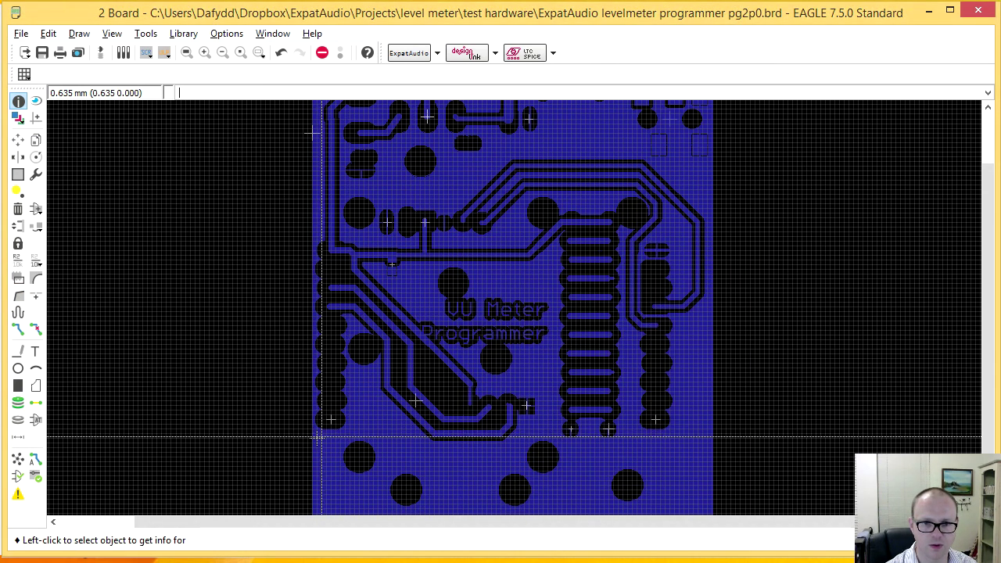
{"action": "left_click", "coordinate": [318, 441]}
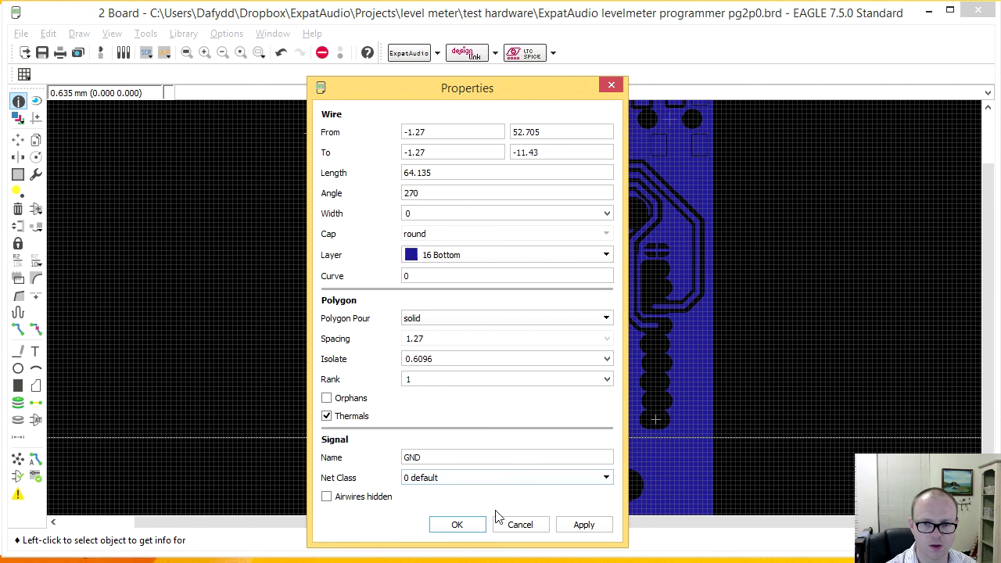
{"action": "left_click", "coordinate": [520, 525]}
- Check the properties of the ten-pin headers on the left and right edges of the board
{"action": "left_click", "coordinate": [331, 419]}
{"action": "left_click", "coordinate": [331, 420]}
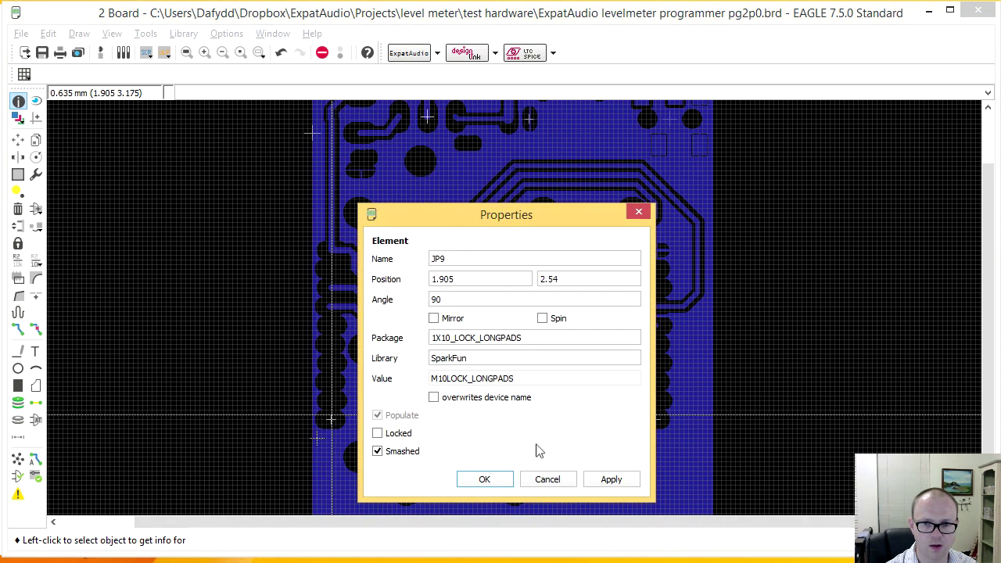
{"action": "left_click", "coordinate": [547, 483]}
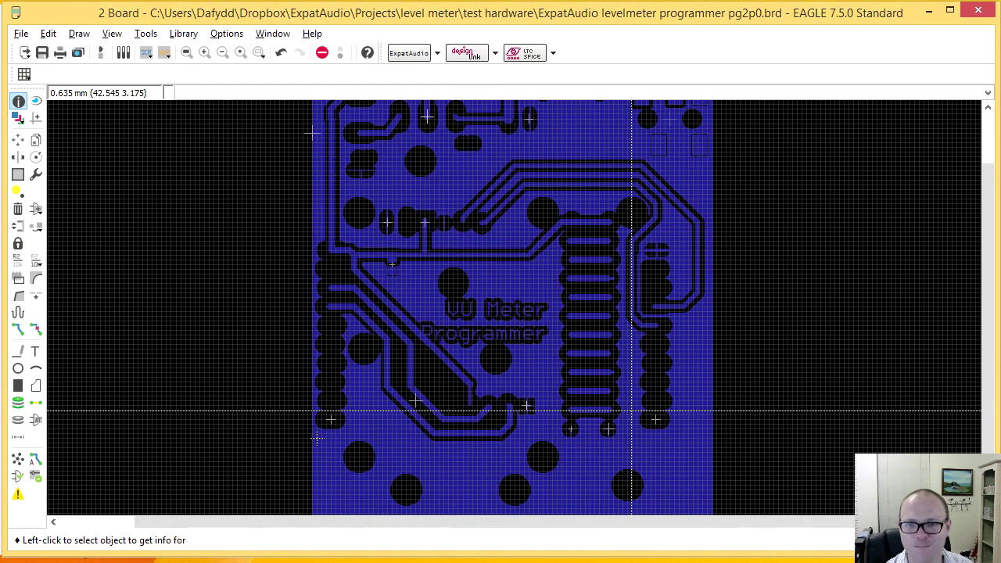
{"action": "left_click", "coordinate": [657, 421]}
{"action": "left_click", "coordinate": [864, 483]}
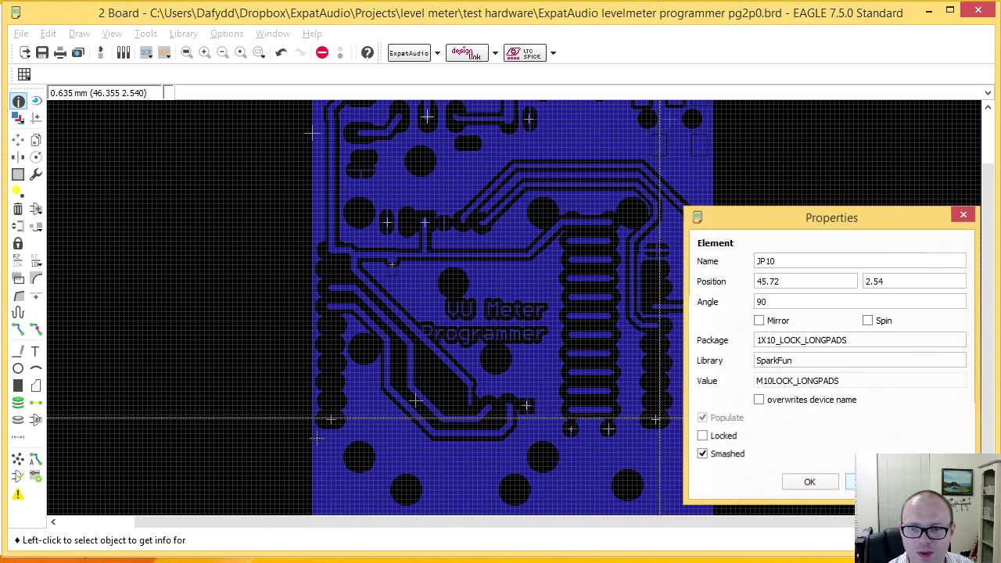
- Rip up the filled ground polygon on the bottom layer so only its outline and the traces are drawn
{"action": "middle_click_drag", "start_coordinate": [538, 417], "coordinate": [487, 336]}
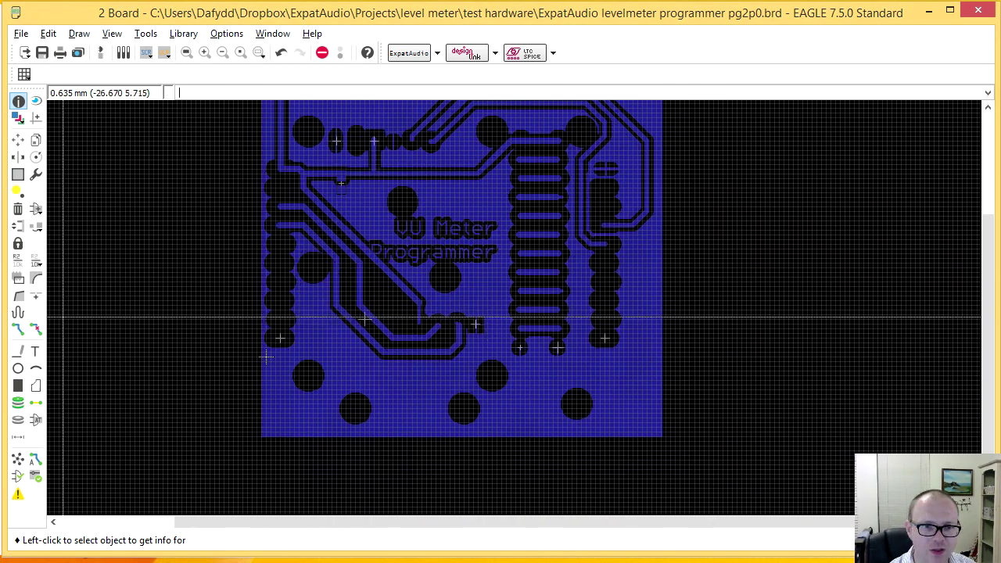
{"action": "left_click", "coordinate": [36, 329]}
{"action": "left_click", "coordinate": [516, 379]}
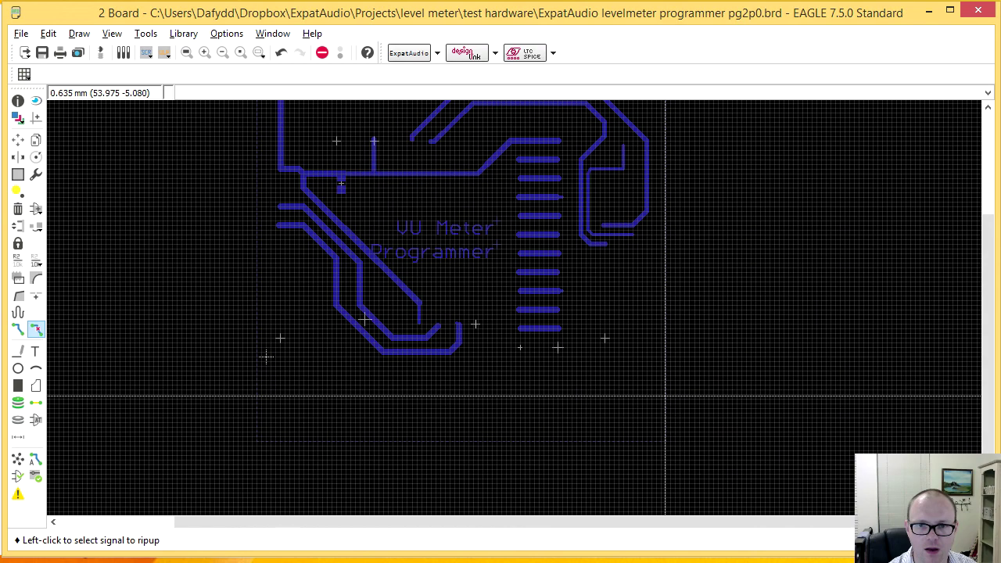
- Change the layer of the VU Meter and Programmer text lines from bottom copper to the silkscreen
{"action": "scroll", "coordinate": [533, 222], "scroll_direction": "up", "scroll_amount": 8}
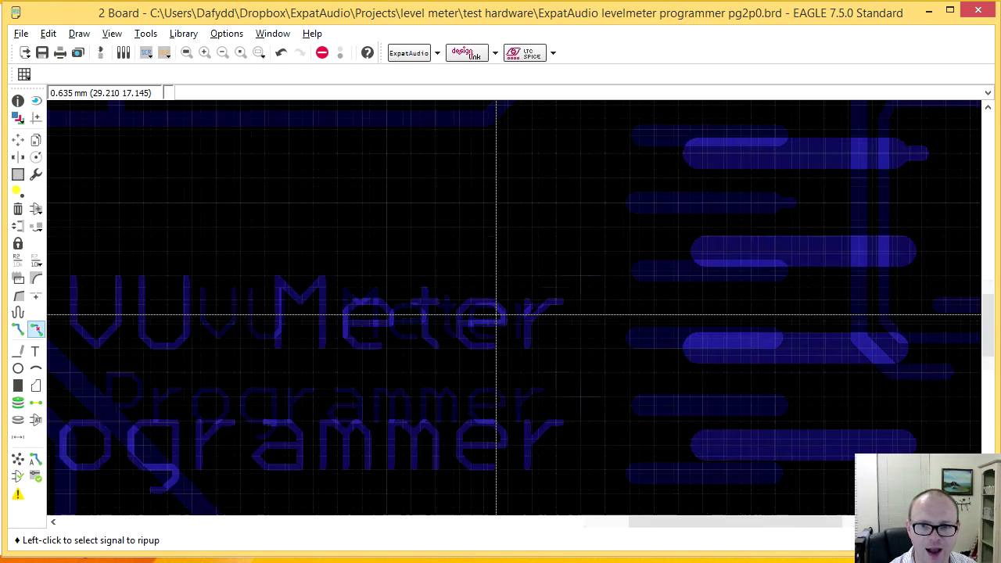
{"action": "scroll", "coordinate": [636, 310], "scroll_direction": "down", "scroll_amount": 6}
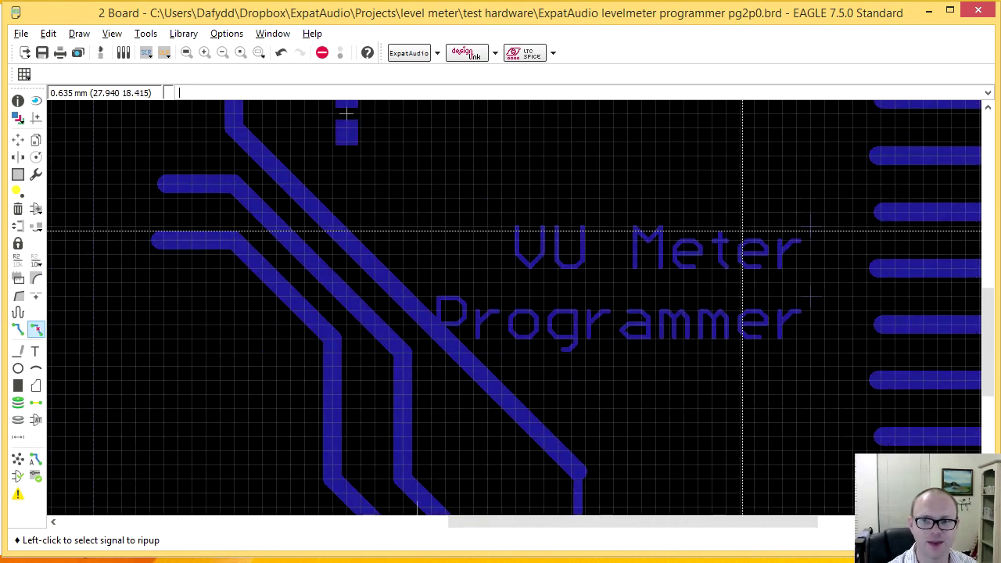
{"action": "left_click", "coordinate": [36, 176]}
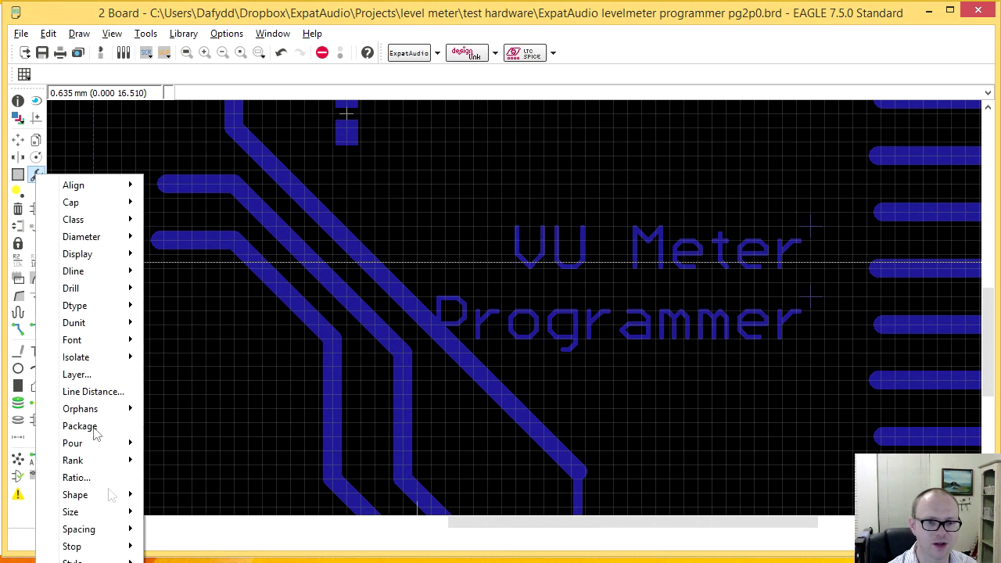
{"action": "left_click", "coordinate": [100, 376]}
{"action": "left_click", "coordinate": [119, 466]}
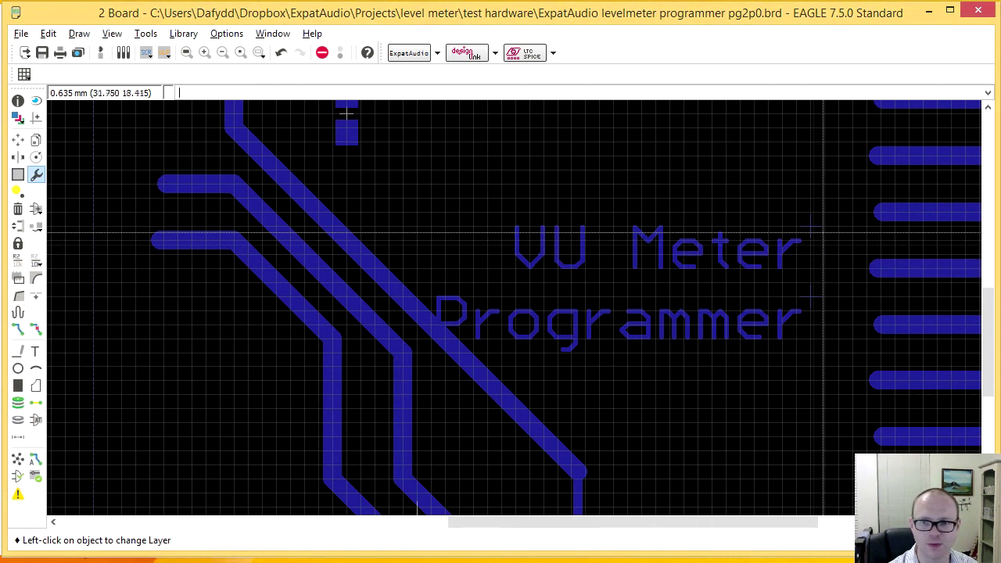
{"action": "left_click", "coordinate": [813, 229]}
{"action": "left_click", "coordinate": [813, 297]}
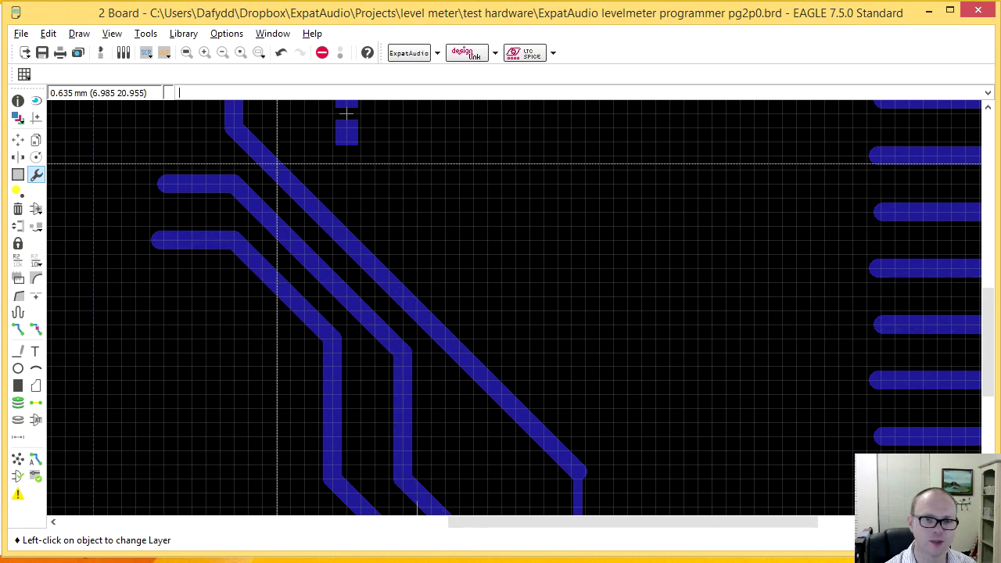
- Apply the Nice Layout View to the board and recalculate the ratsnest to refill the ground polygon
{"action": "left_click", "coordinate": [437, 52]}
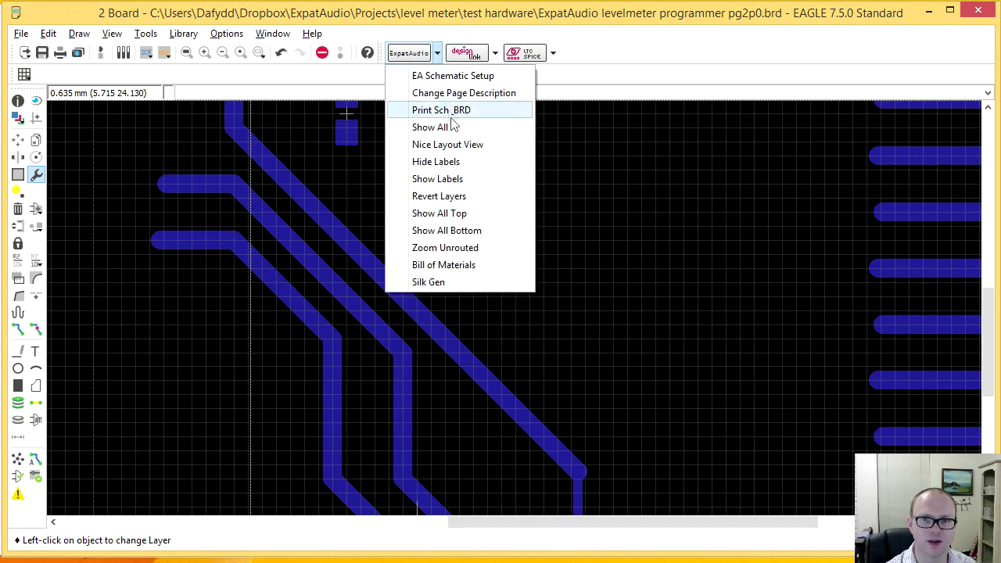
{"action": "left_click", "coordinate": [458, 144]}
{"action": "scroll", "coordinate": [439, 158], "scroll_direction": "down", "scroll_amount": 5}
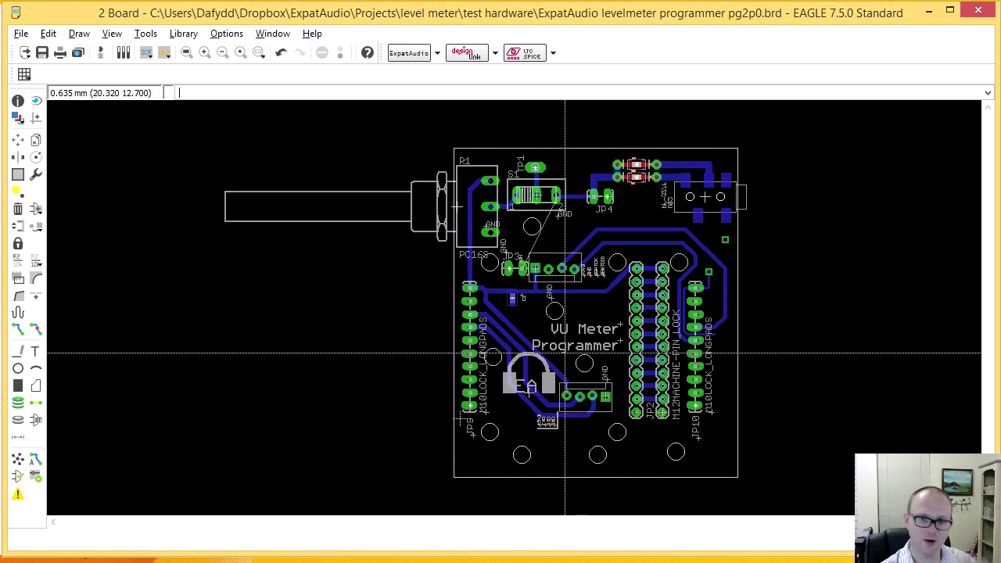
{"action": "left_click", "coordinate": [18, 459]}
{"action": "scroll", "coordinate": [547, 281], "scroll_direction": "up", "scroll_amount": 4}
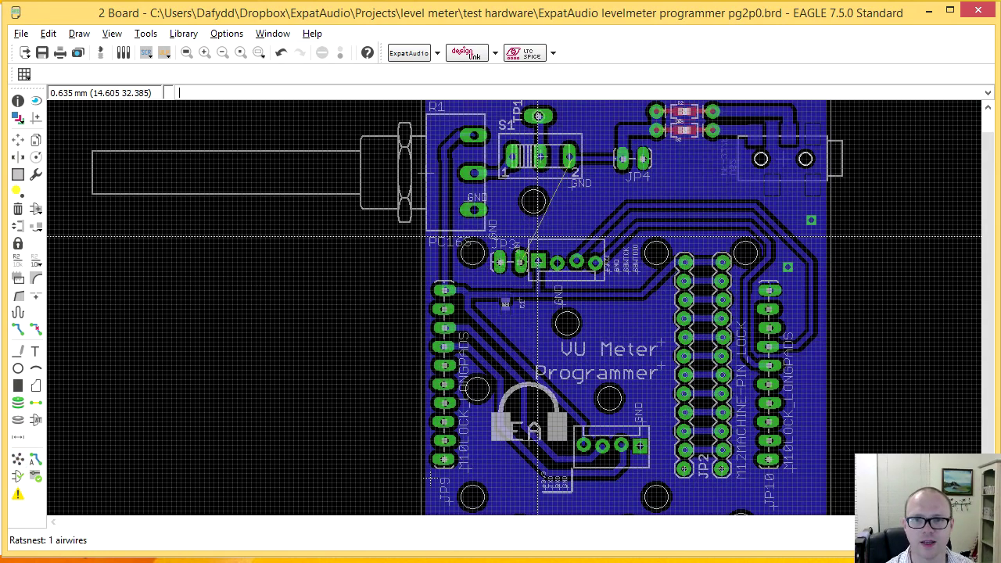
- Delete the GND label below pin 2 of switch S1
{"action": "scroll", "coordinate": [551, 283], "scroll_direction": "up", "scroll_amount": 2}
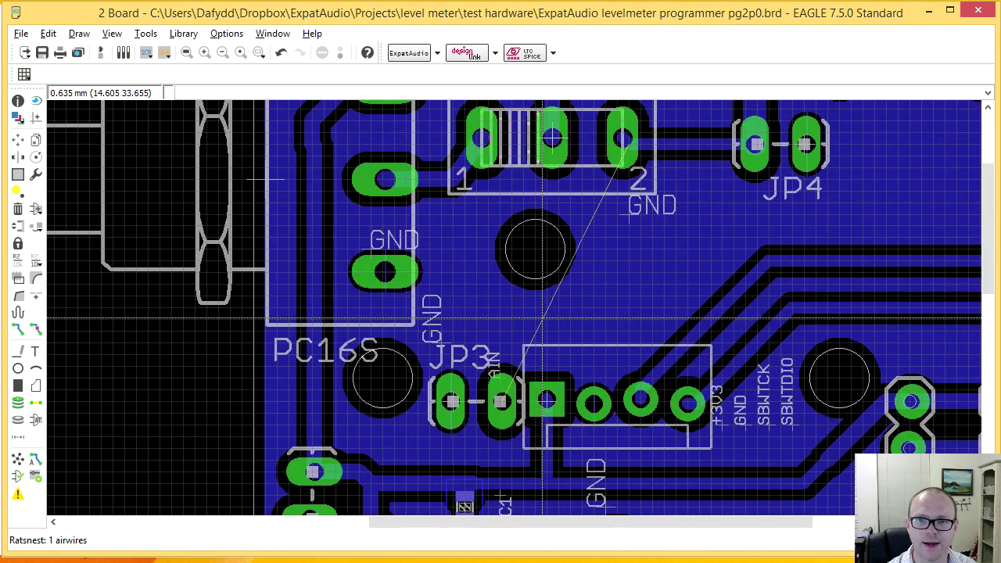
{"action": "middle_click_drag", "start_coordinate": [561, 134], "coordinate": [649, 178]}
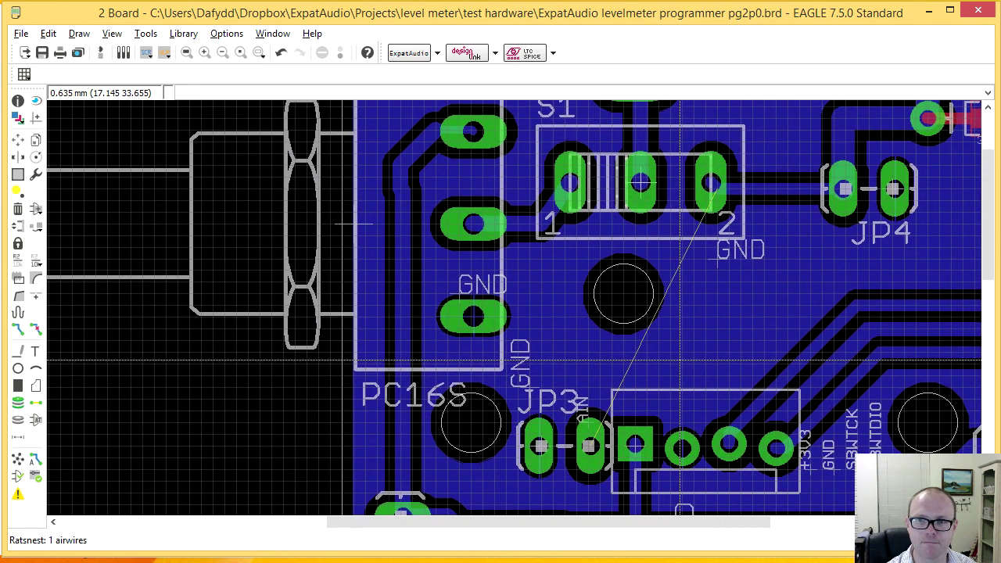
{"action": "left_click", "coordinate": [20, 210]}
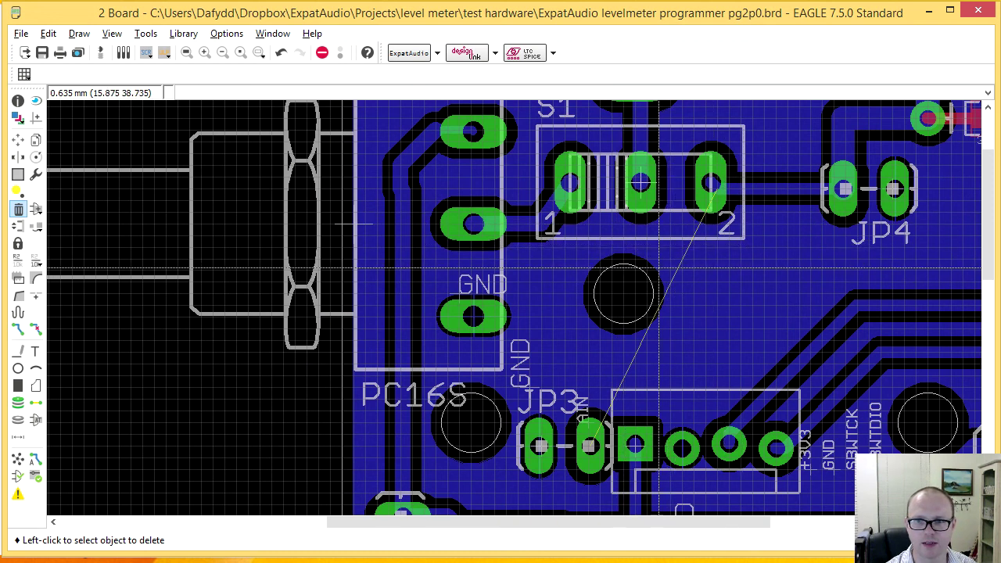
- Route the airwire from JP3's AIN pad to S1's pad 2 on layer 16 Bottom with a 0.4064 mm wide trace
{"action": "left_click", "coordinate": [18, 329]}
{"action": "left_click", "coordinate": [589, 446]}
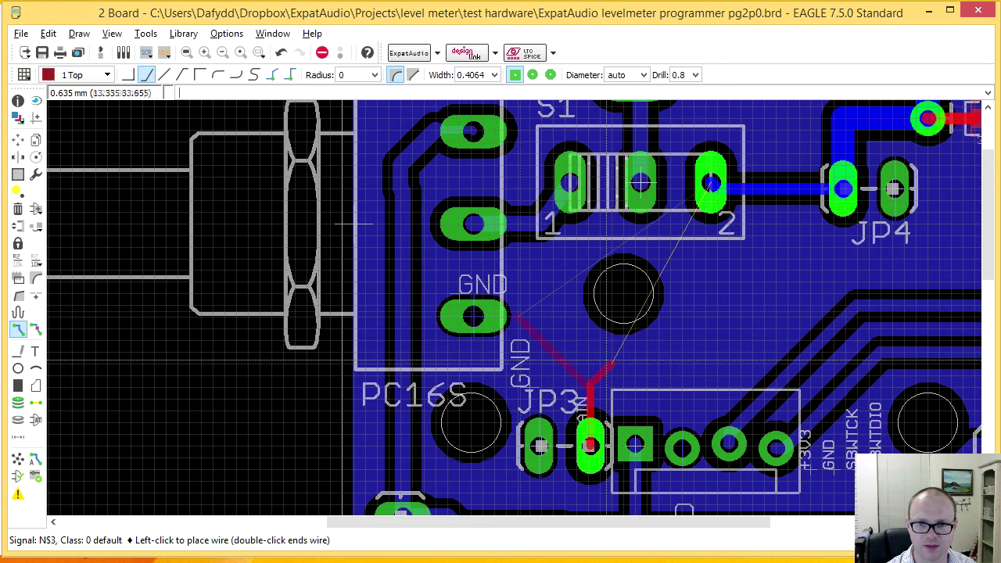
{"action": "left_click", "coordinate": [78, 75]}
{"action": "left_click", "coordinate": [74, 102]}
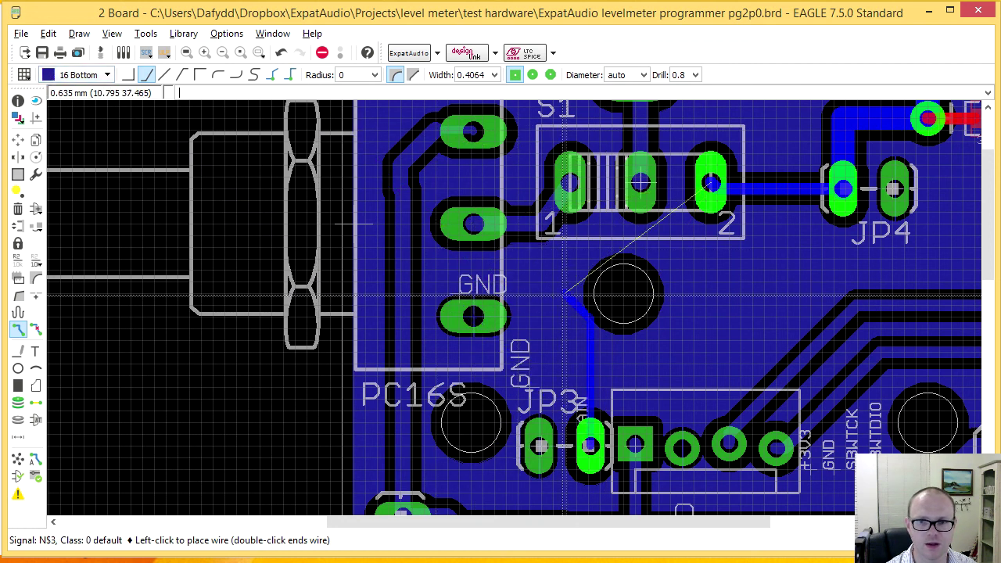
{"action": "left_click", "coordinate": [612, 360]}
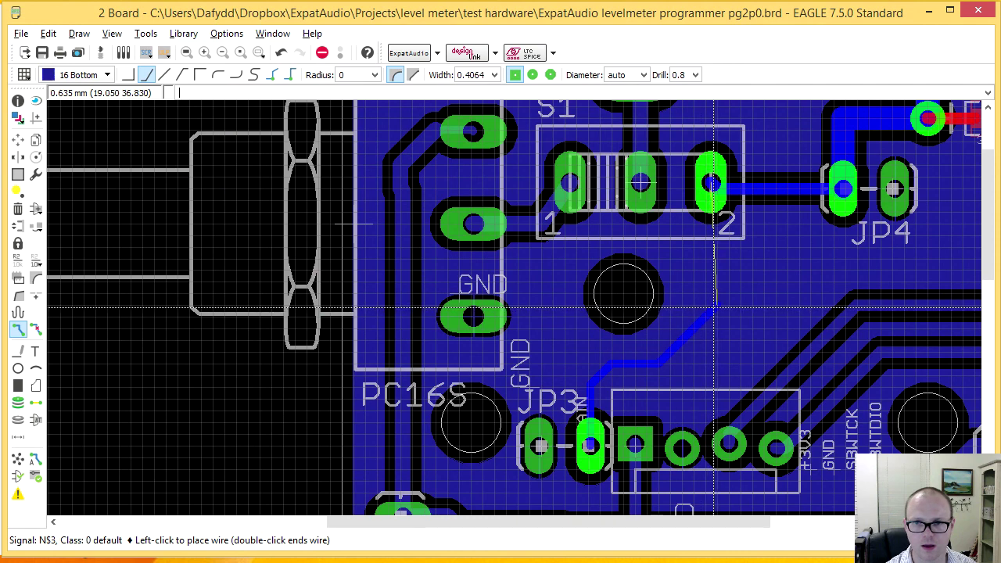
{"action": "key", "text": "Escape"}
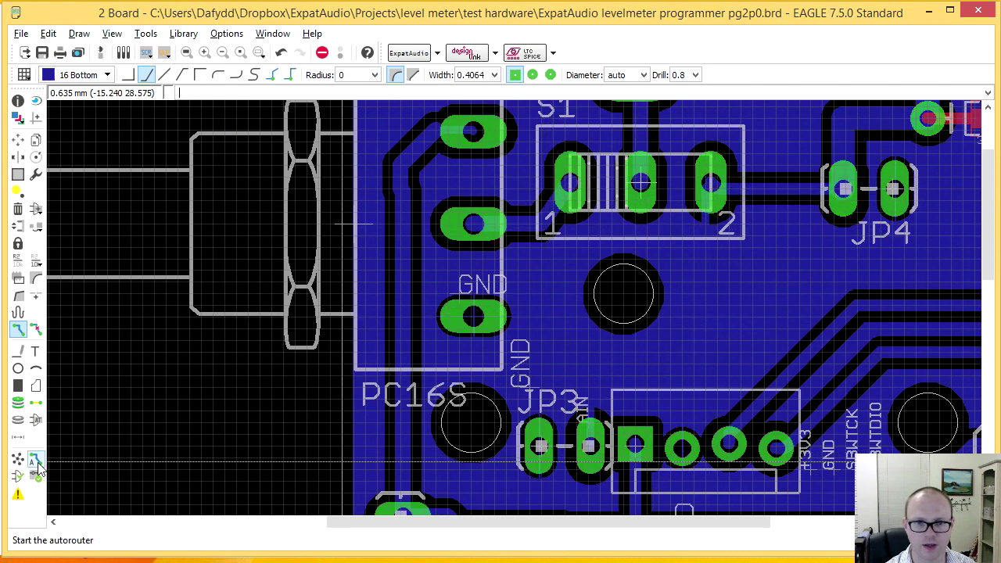
- Recalculate the ratsnest, review the whole board layout and save the board
{"action": "left_click", "coordinate": [18, 460]}
{"action": "scroll", "coordinate": [493, 290], "scroll_direction": "down", "scroll_amount": 3}
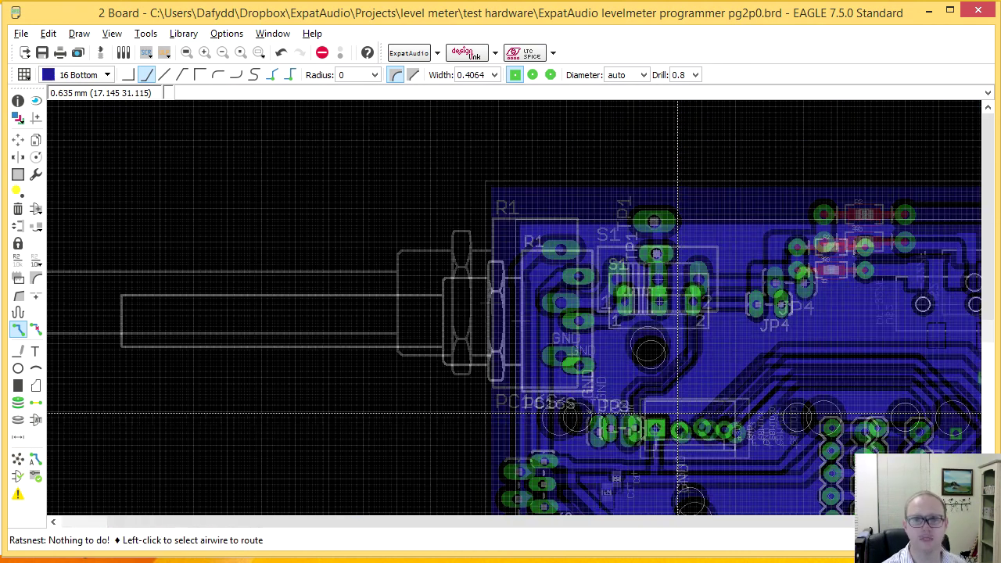
{"action": "scroll", "coordinate": [505, 335], "scroll_direction": "up", "scroll_amount": 2}
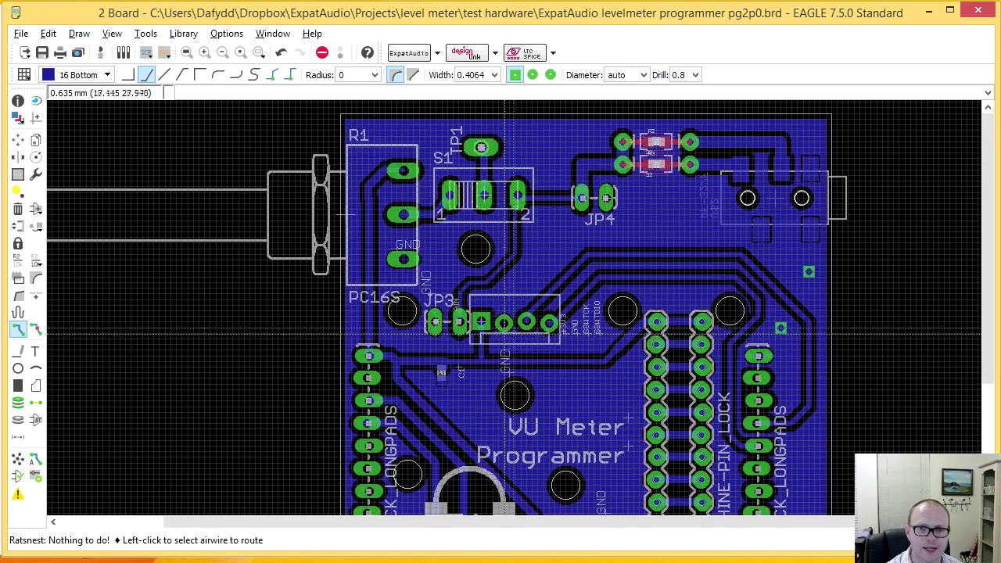
{"action": "scroll", "coordinate": [505, 335], "scroll_direction": "down", "scroll_amount": 4}
{"action": "scroll", "coordinate": [495, 323], "scroll_direction": "up", "scroll_amount": 1}
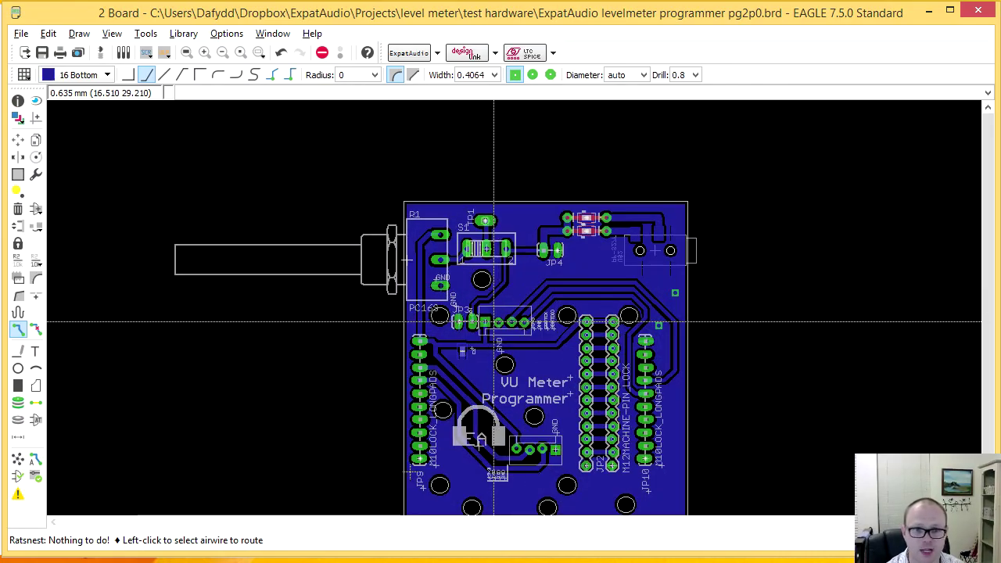
{"action": "left_click", "coordinate": [42, 52]}
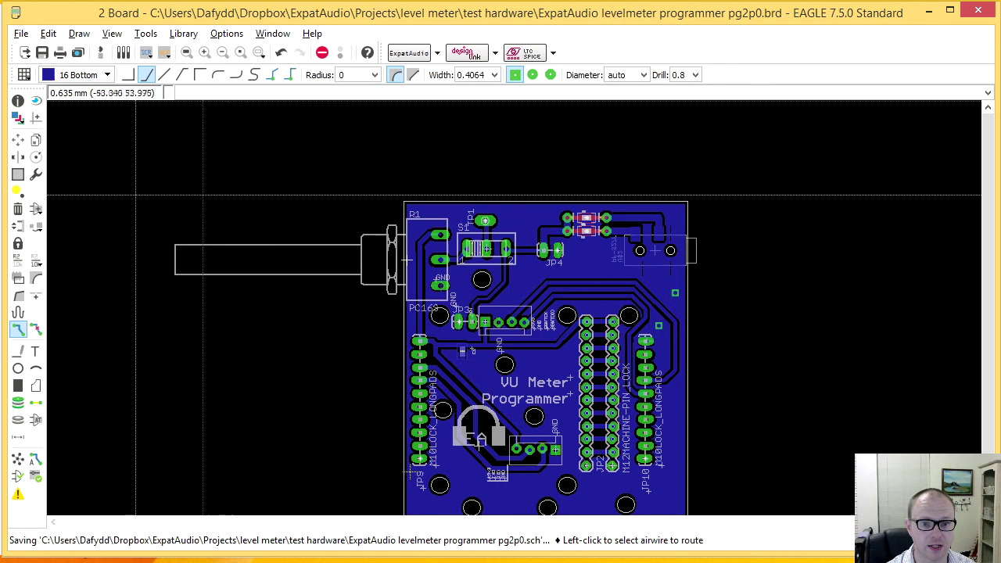
- Close the pg2p0 design and open ExpatAudio levelmeter programmer.brd from the test hardware folder in an enlarged window
{"action": "key", "text": "alt+Tab"}
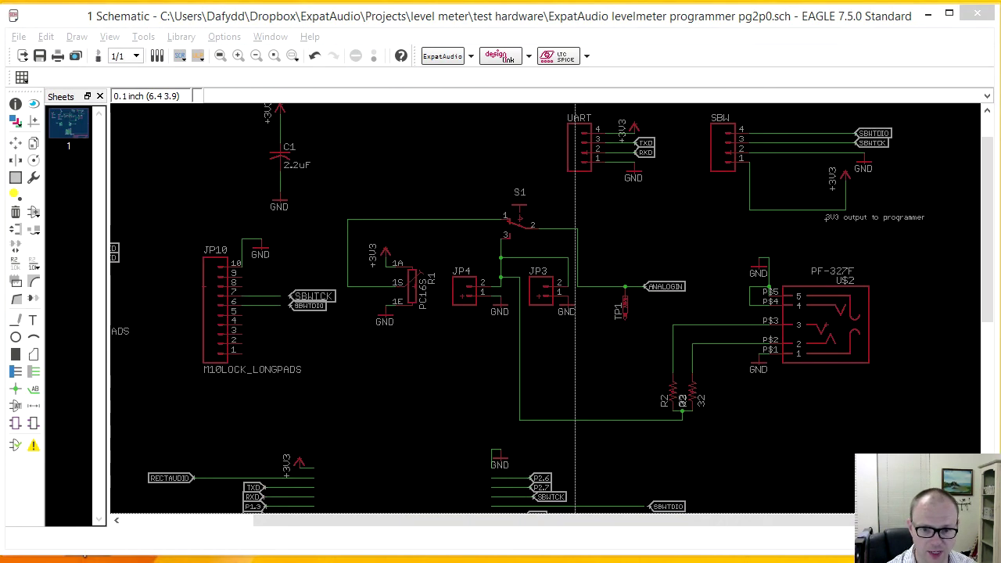
{"action": "key", "text": "alt+F4"}
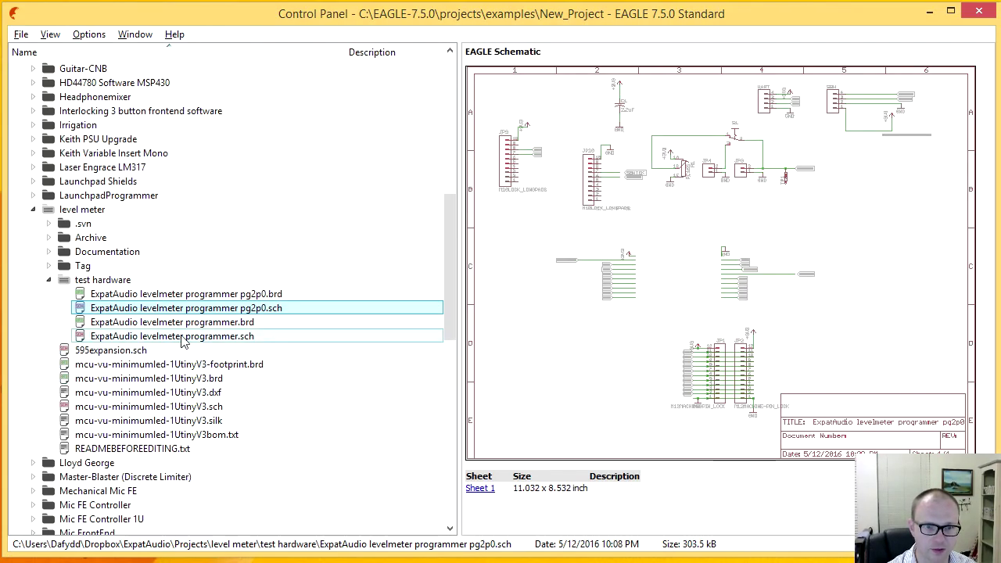
{"action": "double_click", "coordinate": [180, 322]}
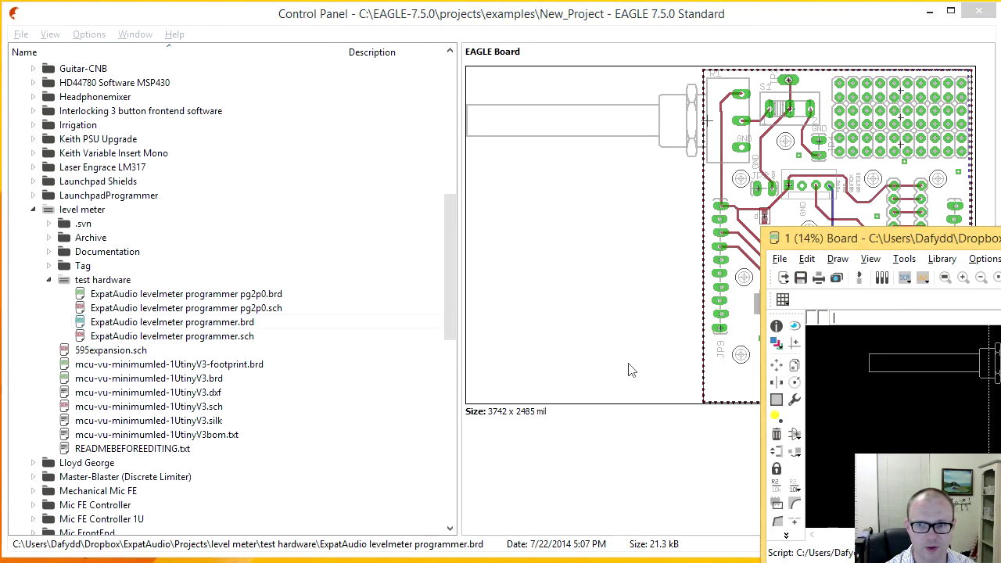
{"action": "left_click_drag", "start_coordinate": [875, 238], "coordinate": [119, 14]}
{"action": "left_click_drag", "start_coordinate": [474, 340], "coordinate": [986, 548]}
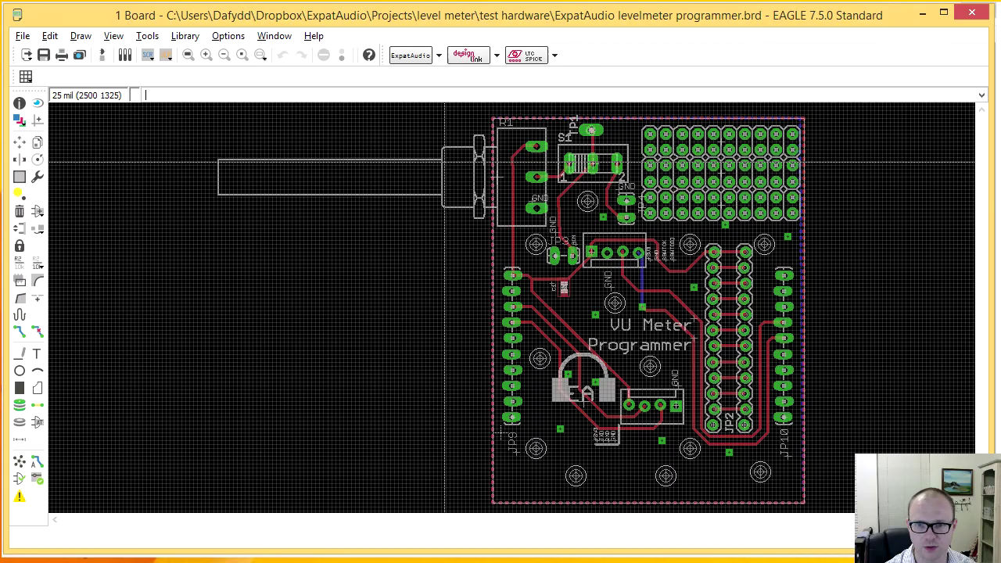
- Examine the original board's traces and labels around JP3, the upper four-pin header, JP4 and switch S1
{"action": "scroll", "coordinate": [577, 257], "scroll_direction": "up", "scroll_amount": 8}
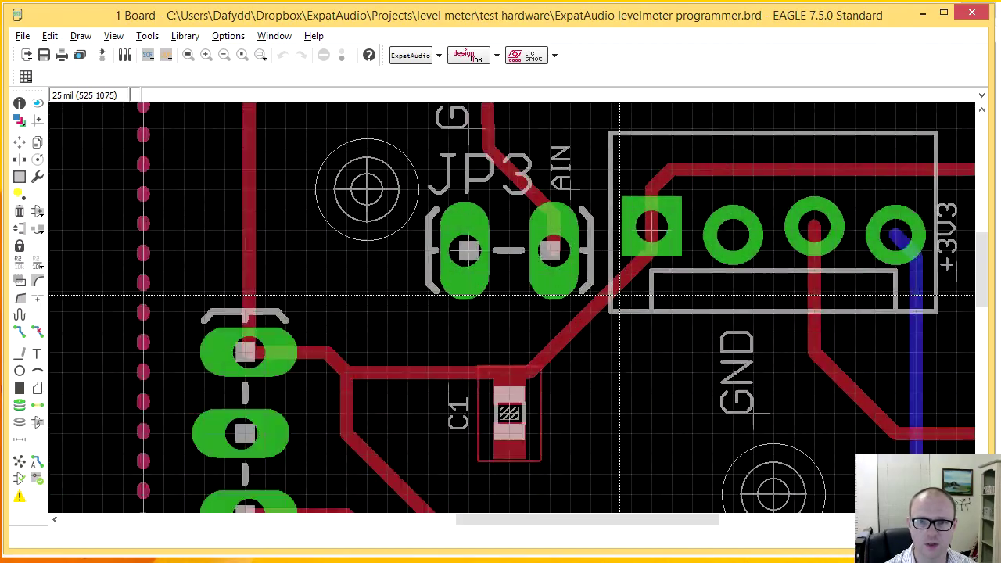
{"action": "scroll", "coordinate": [618, 294], "scroll_direction": "down", "scroll_amount": 1}
{"action": "middle_click_drag", "start_coordinate": [686, 276], "coordinate": [650, 351]}
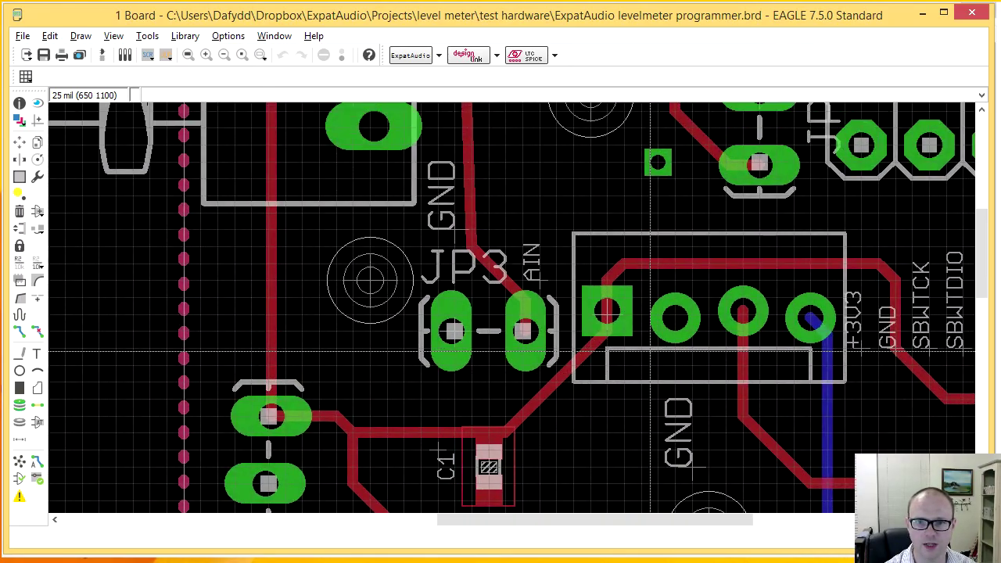
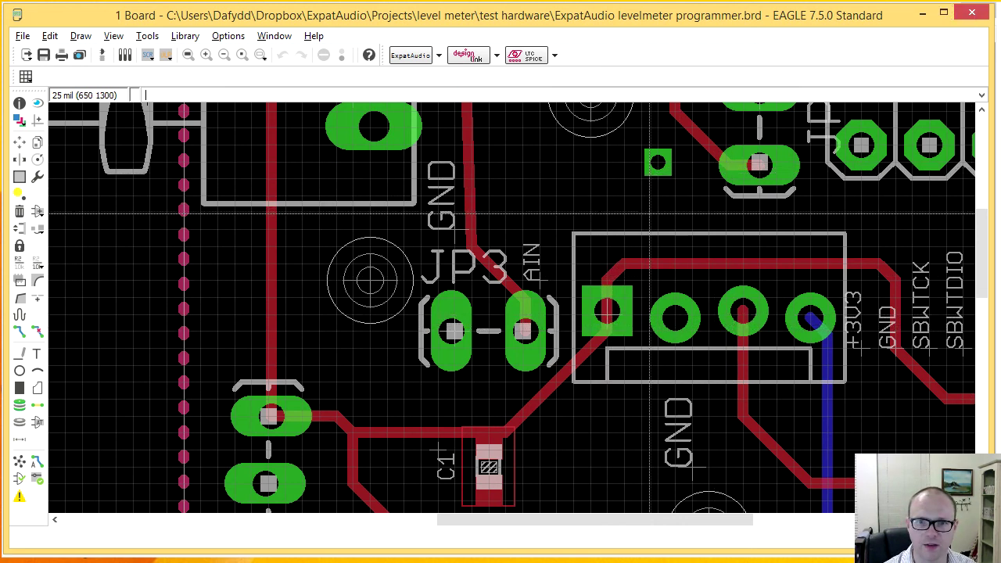
{"action": "scroll", "coordinate": [654, 217], "scroll_direction": "down", "scroll_amount": 3}
{"action": "middle_click_drag", "start_coordinate": [654, 217], "coordinate": [598, 337]}
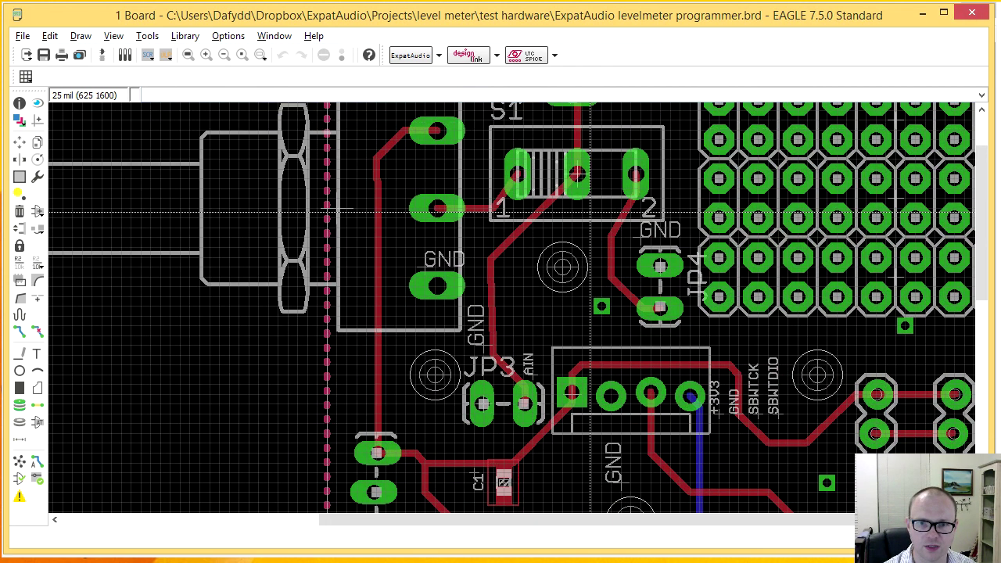
- Close the original board, open ExpatAudio levelmeter programmer pg2p0.sch with its board, and show the board in an enlarged window
{"action": "left_click", "coordinate": [978, 16]}
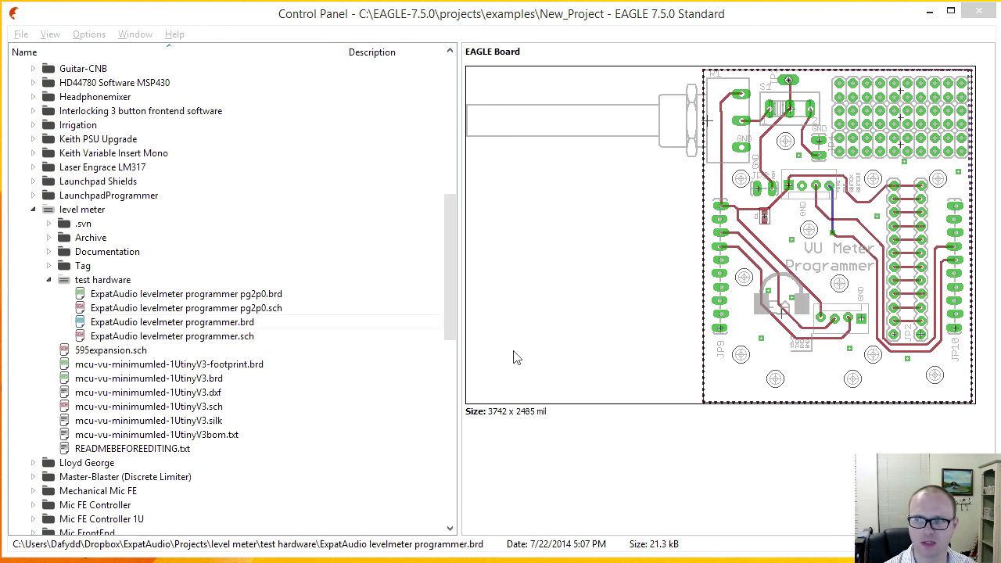
{"action": "left_click", "coordinate": [278, 308]}
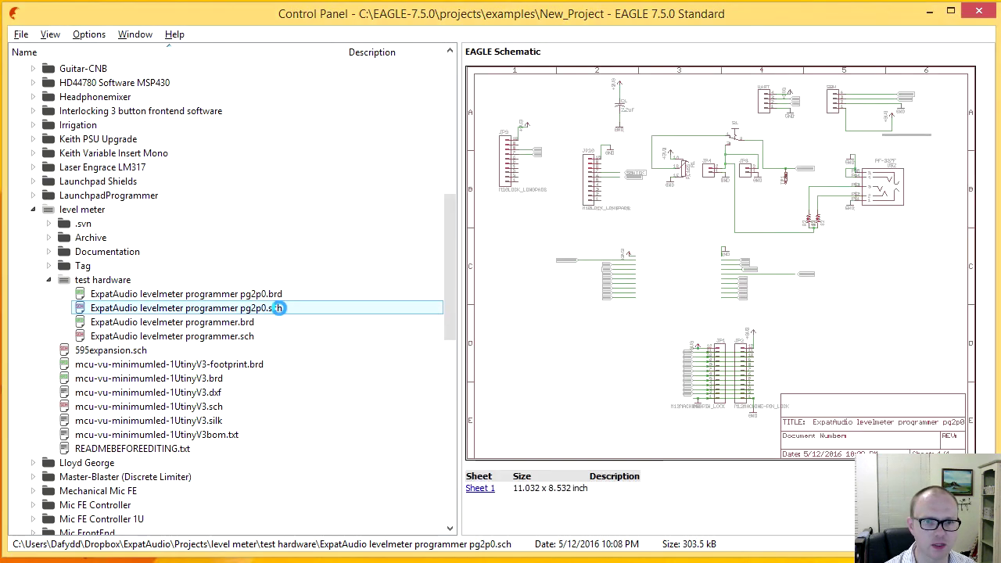
{"action": "double_click", "coordinate": [278, 308]}
{"action": "left_click_drag", "start_coordinate": [1000, 243], "coordinate": [366, 19]}
{"action": "left_click_drag", "start_coordinate": [475, 338], "coordinate": [992, 550]}
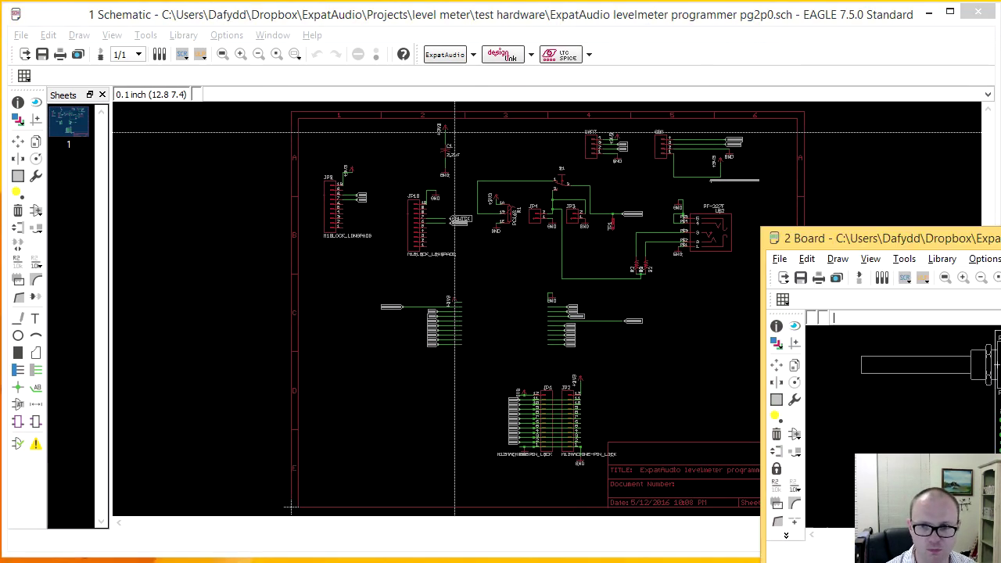
{"action": "left_click_drag", "start_coordinate": [1000, 242], "coordinate": [281, 20]}
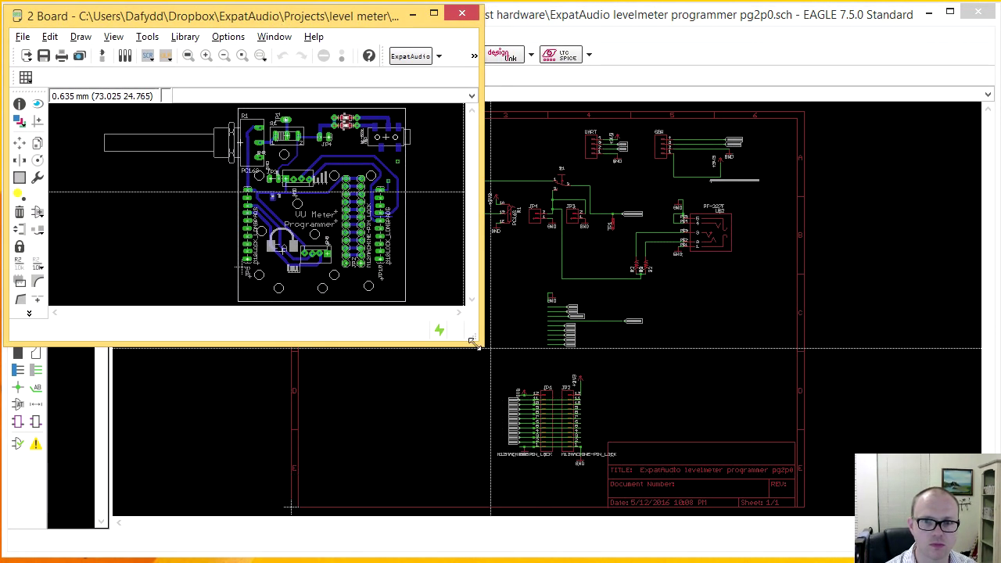
{"action": "left_click_drag", "start_coordinate": [474, 344], "coordinate": [992, 553]}
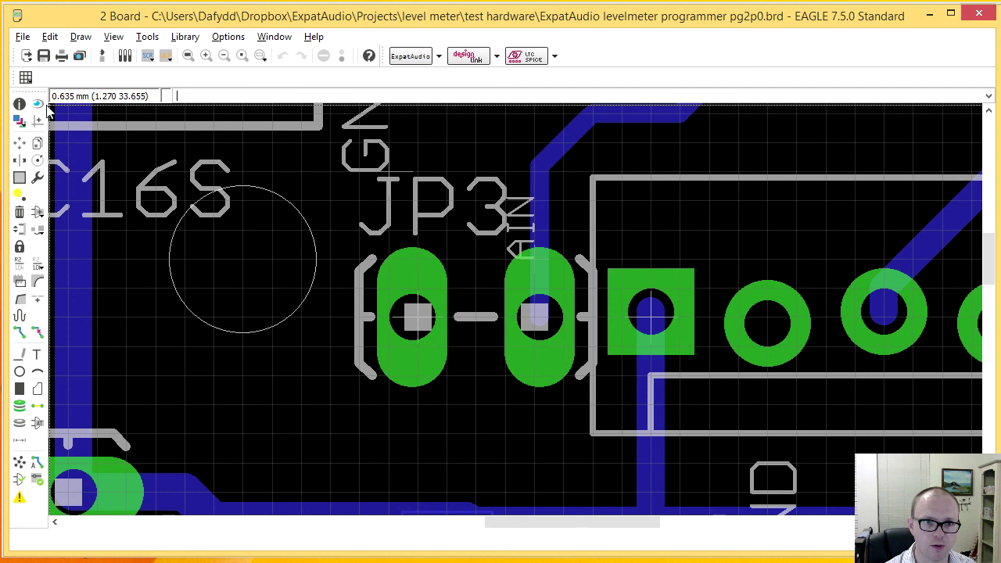
- Move JP3 one 25 mil grid step left and down, away from the four-pin header
{"action": "left_click", "coordinate": [20, 143]}
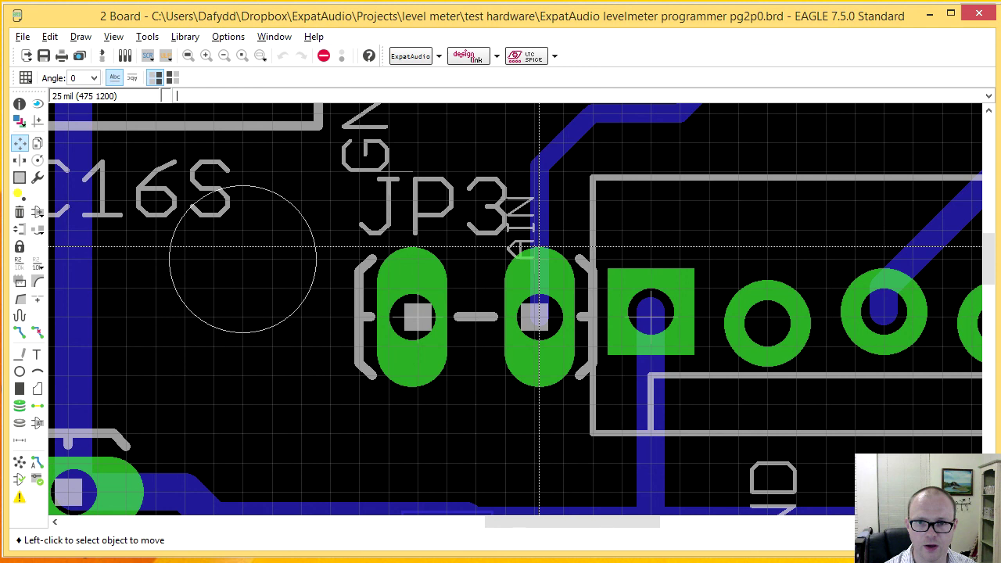
{"action": "left_click", "coordinate": [511, 276]}
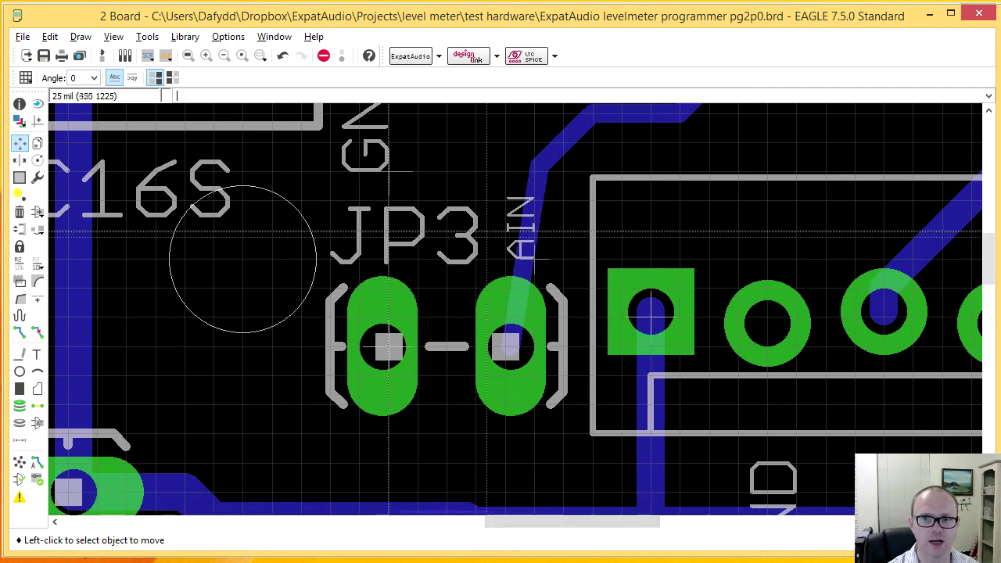
{"action": "scroll", "coordinate": [698, 265], "scroll_direction": "down", "scroll_amount": 3}
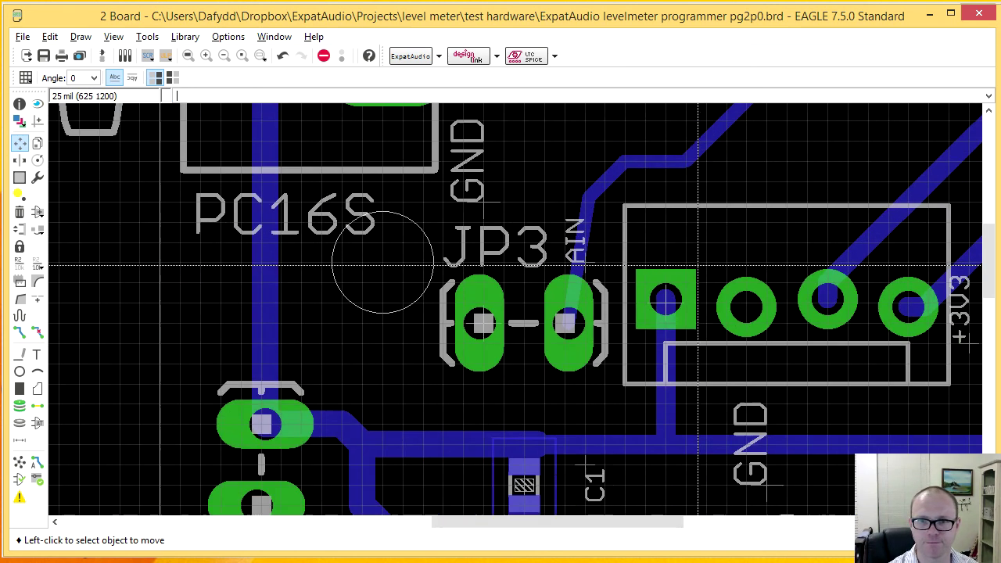
- Rip up all segments of the bottom trace between JP3's AIN pad and S1's pad 2
{"action": "scroll", "coordinate": [628, 266], "scroll_direction": "up", "scroll_amount": 2}
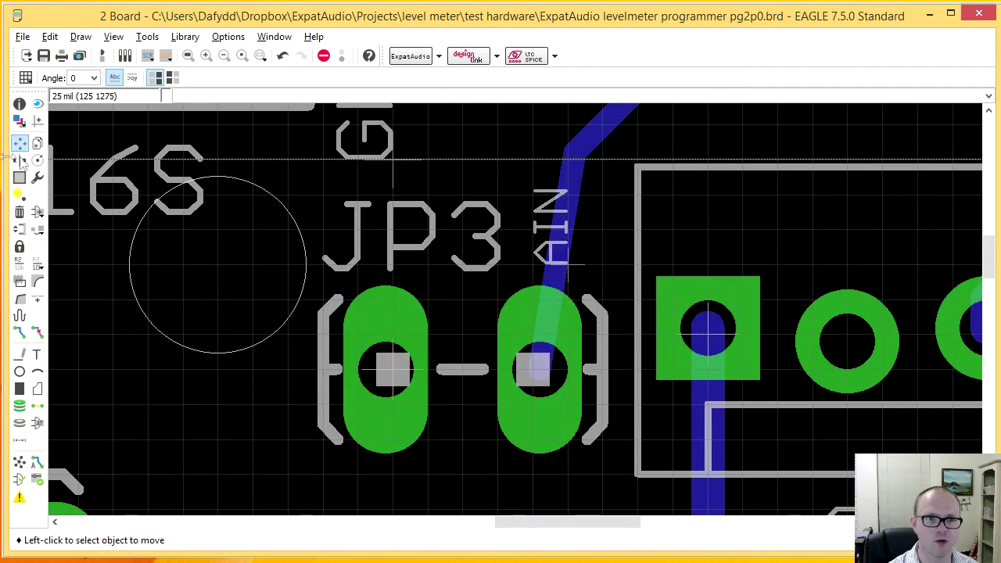
{"action": "left_click", "coordinate": [37, 332]}
{"action": "left_click", "coordinate": [556, 258]}
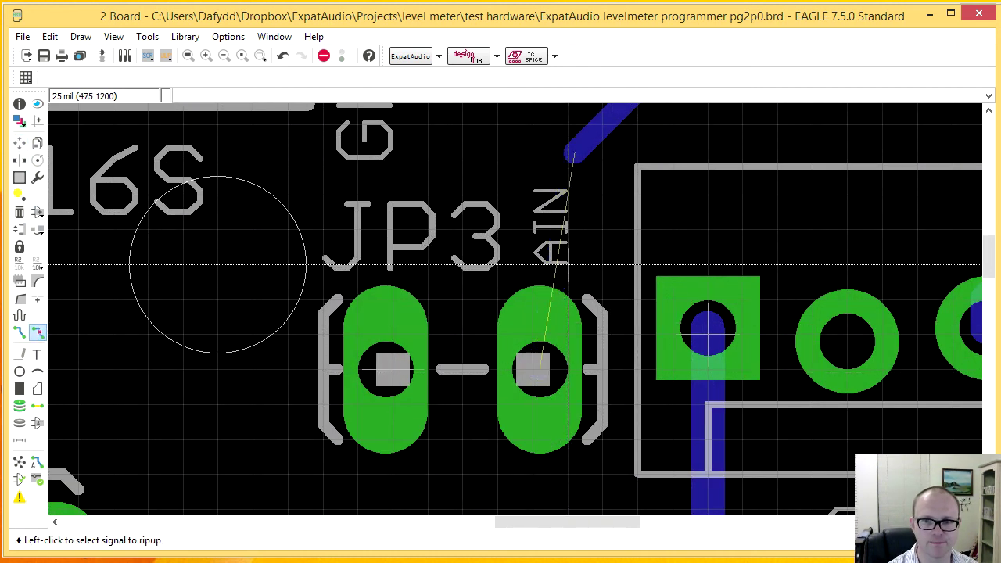
{"action": "scroll", "coordinate": [576, 207], "scroll_direction": "down", "scroll_amount": 3}
{"action": "left_click", "coordinate": [603, 201]}
{"action": "left_click", "coordinate": [608, 201]}
{"action": "left_click", "coordinate": [628, 188]}
{"action": "middle_click_drag", "start_coordinate": [657, 141], "coordinate": [545, 232]}
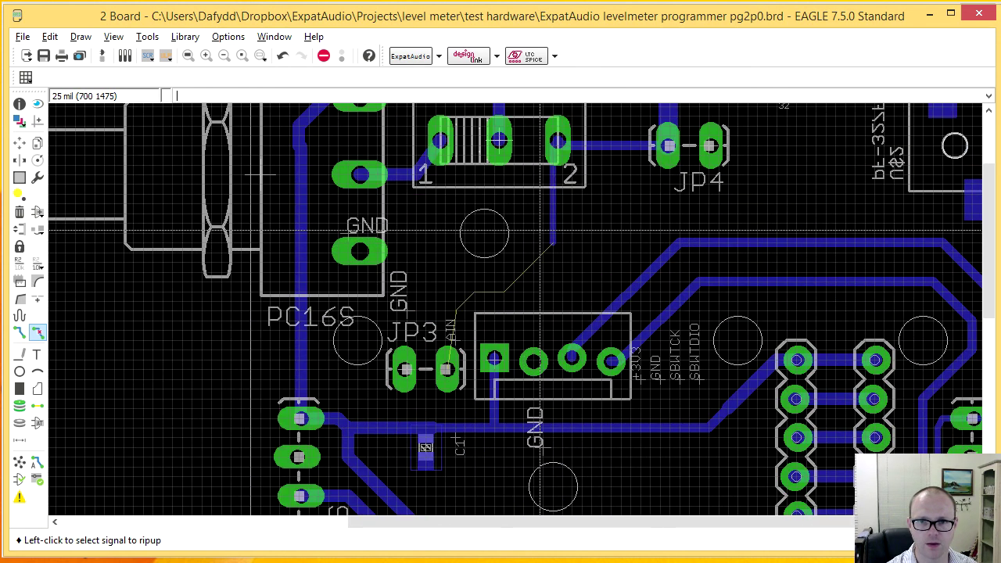
{"action": "left_click", "coordinate": [554, 223]}
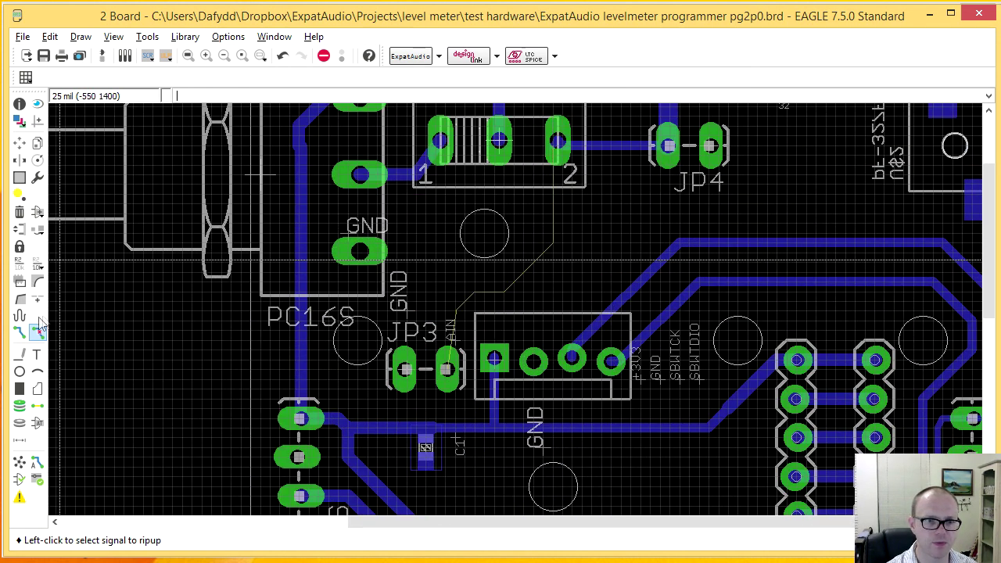
- Route the airwire from JP3's AIN pad to S1's pad 2 on layer 16 Bottom with a 32 mil wide trace
{"action": "left_click", "coordinate": [20, 333]}
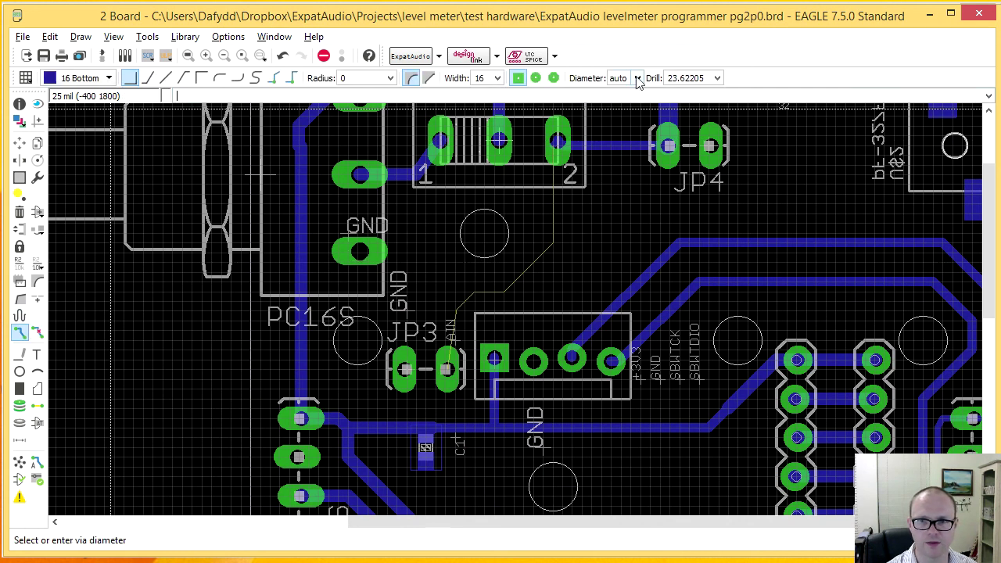
{"action": "left_click", "coordinate": [496, 78]}
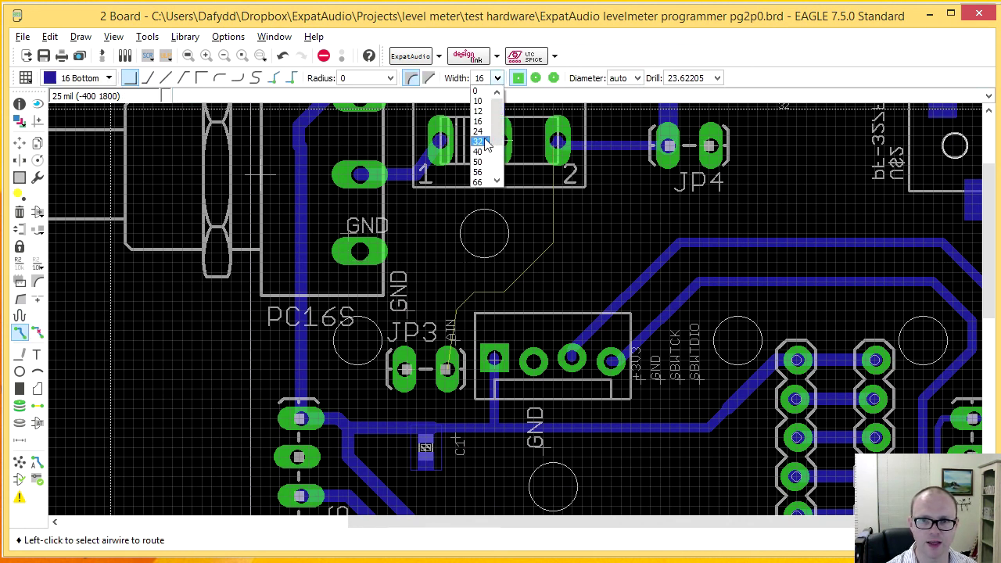
{"action": "left_click", "coordinate": [483, 142]}
{"action": "left_click", "coordinate": [448, 361]}
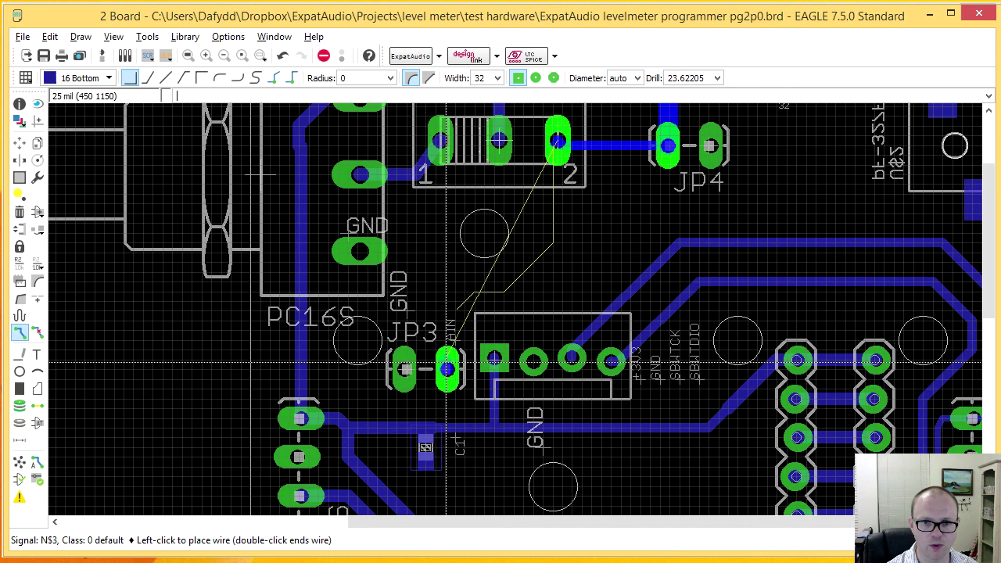
{"action": "right_click", "coordinate": [475, 284]}
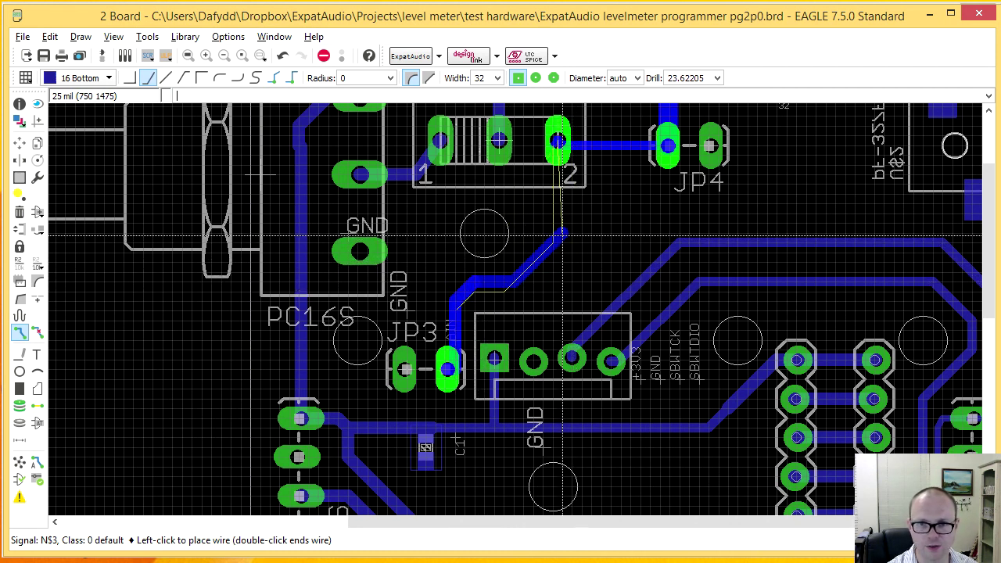
{"action": "left_click", "coordinate": [561, 143]}
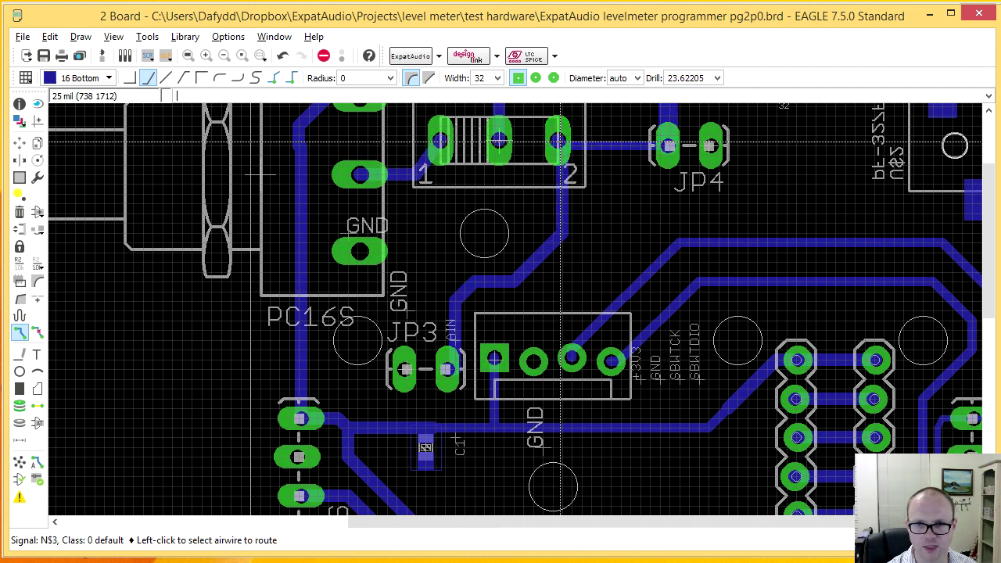
- Switch the grid unit to mm, with a grid size of 0.635 mm
{"action": "scroll", "coordinate": [556, 300], "scroll_direction": "down", "scroll_amount": 3}
{"action": "scroll", "coordinate": [556, 299], "scroll_direction": "up", "scroll_amount": 5}
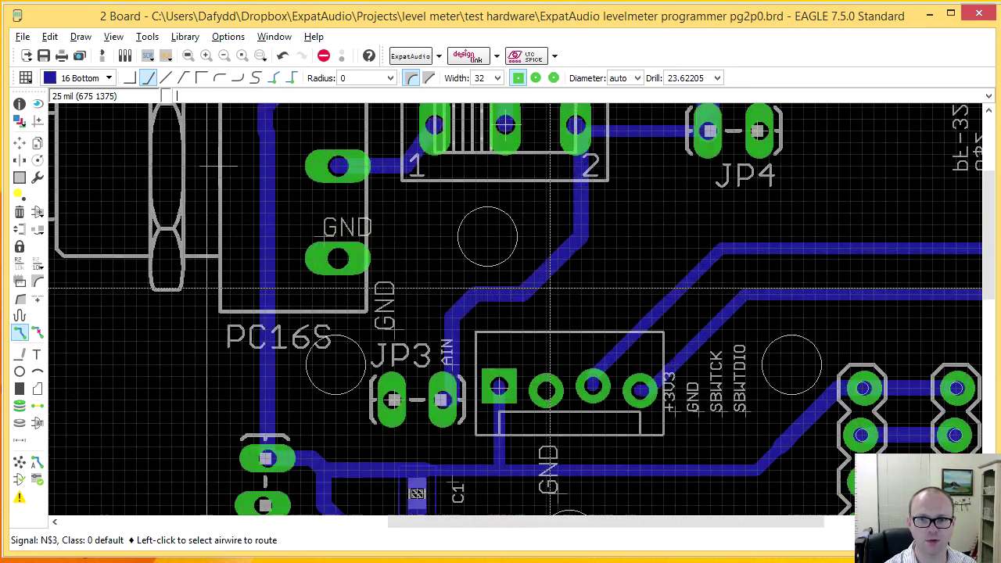
{"action": "left_click", "coordinate": [26, 78]}
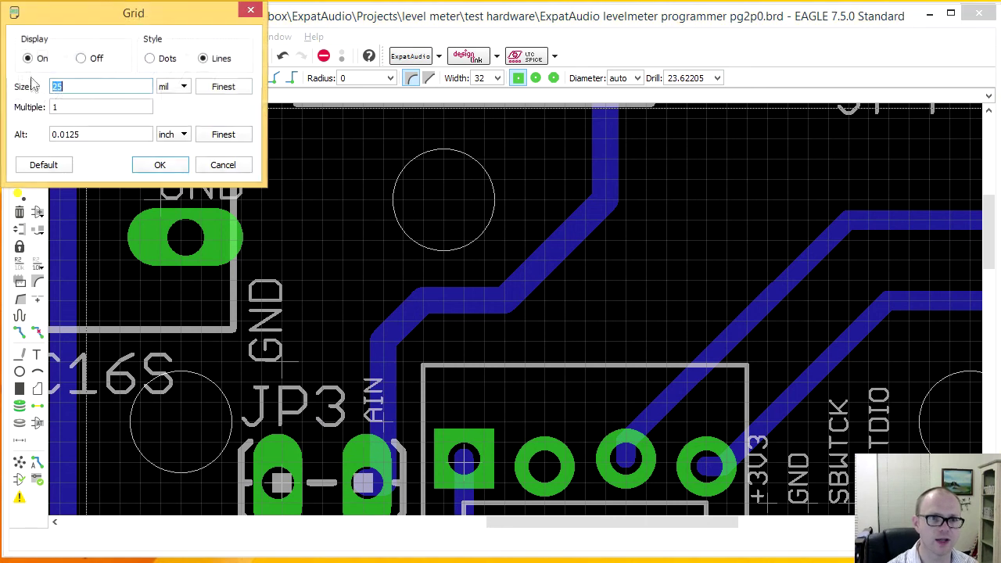
{"action": "left_click", "coordinate": [176, 86]}
{"action": "left_click", "coordinate": [171, 110]}
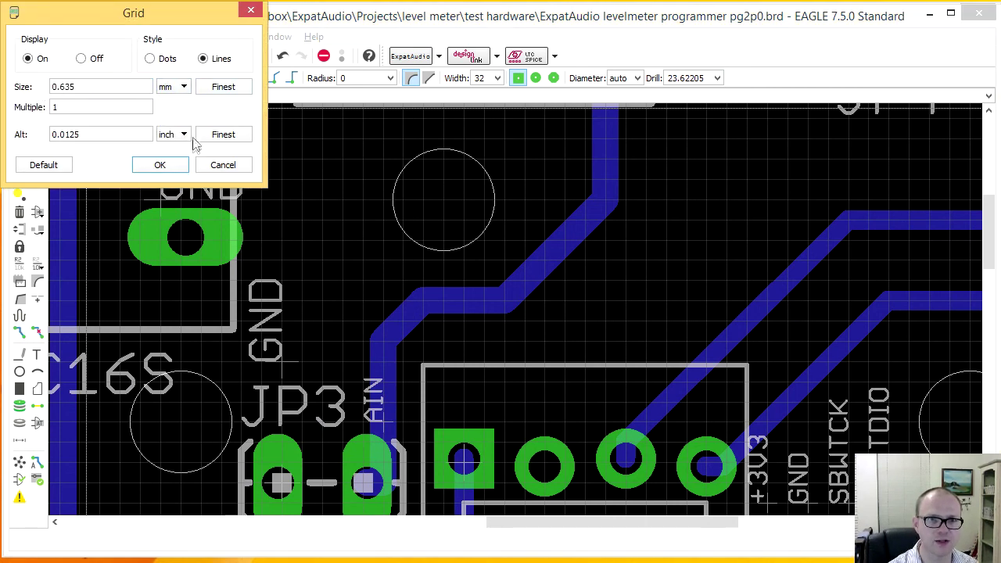
{"action": "left_click", "coordinate": [178, 162]}
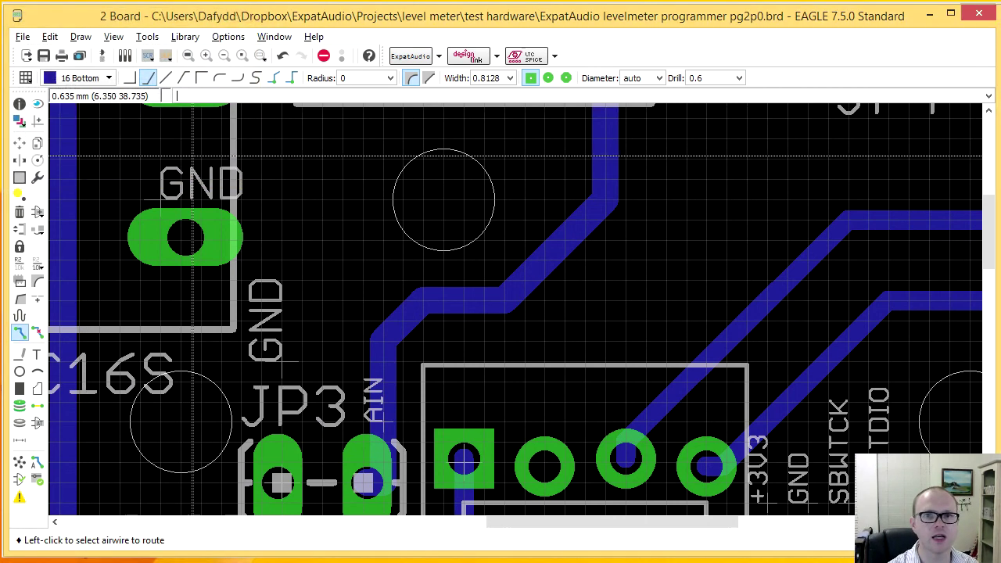
- Try to change the width of the bottom traces running from S1's pad 2 to JP4 and JP3
{"action": "scroll", "coordinate": [426, 200], "scroll_direction": "down", "scroll_amount": 4}
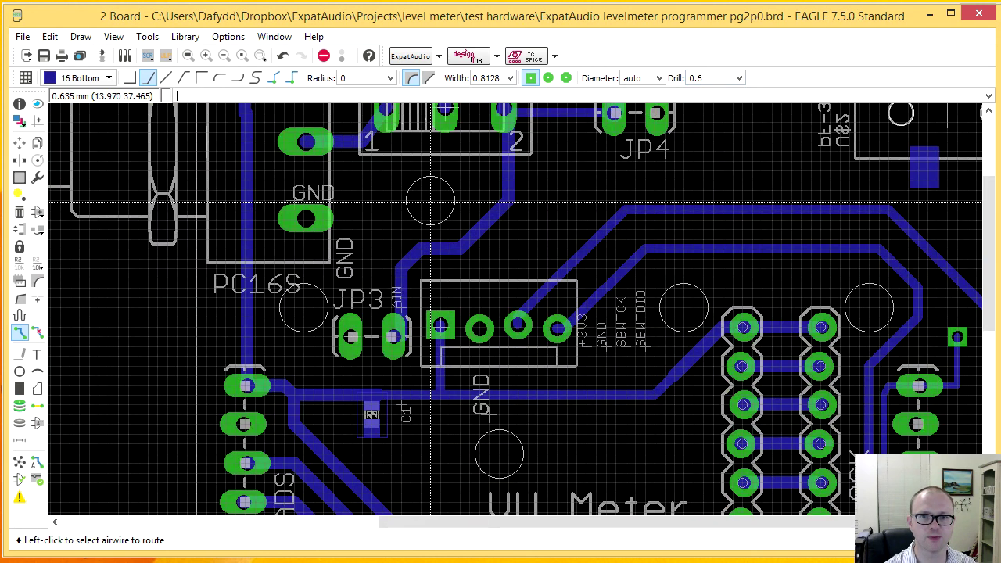
{"action": "scroll", "coordinate": [250, 227], "scroll_direction": "down", "scroll_amount": 2}
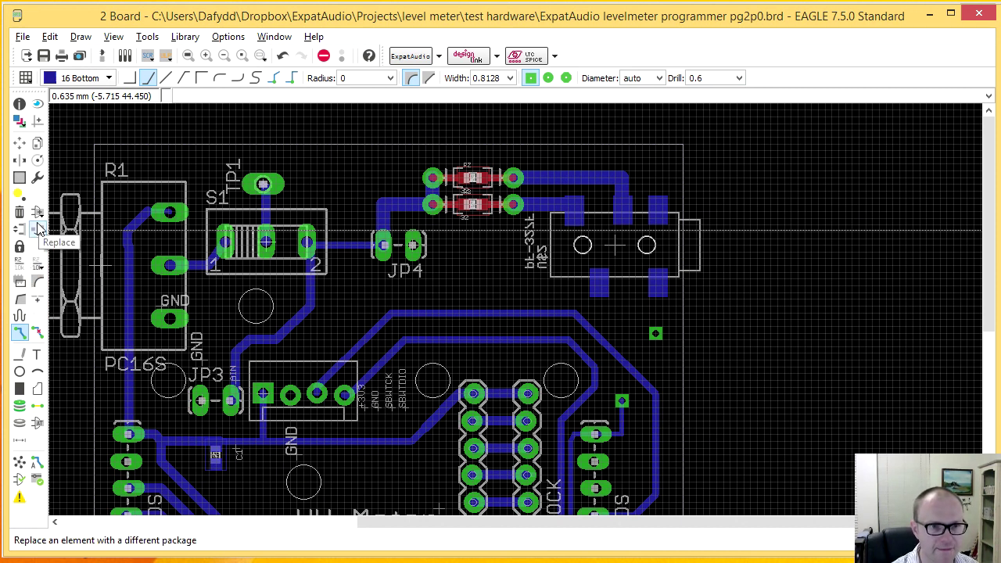
{"action": "left_click", "coordinate": [37, 178]}
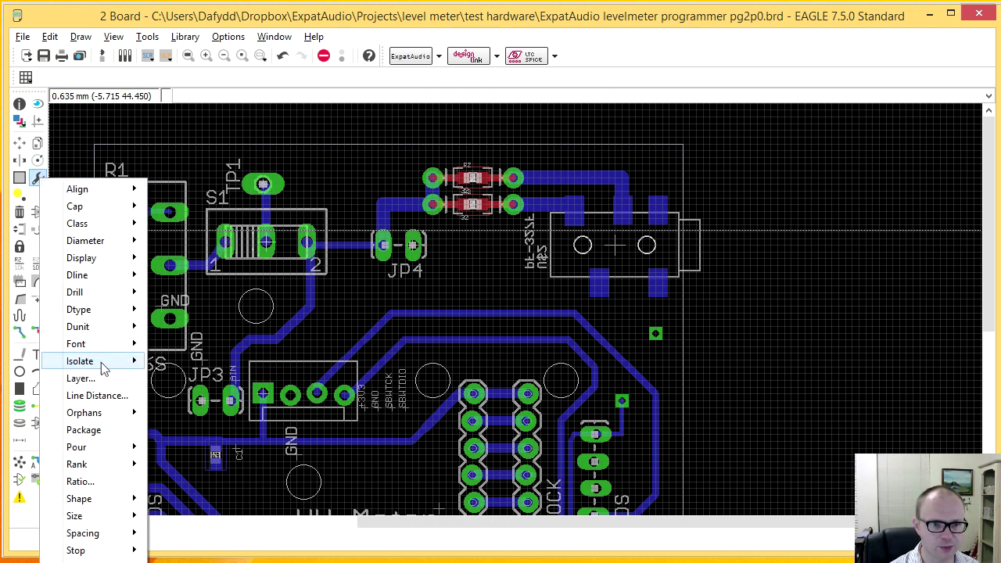
{"action": "mouse_move", "coordinate": [106, 368]}
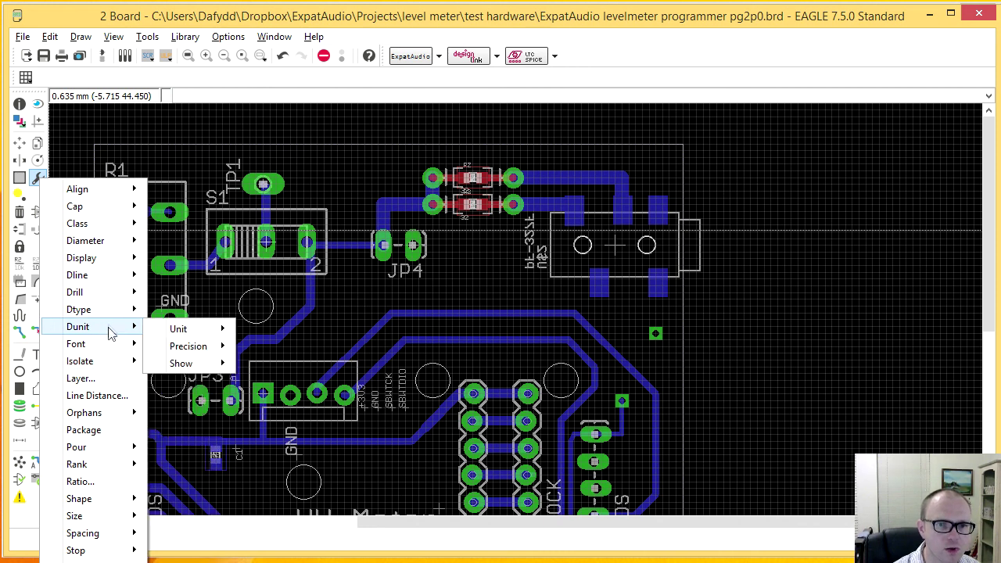
{"action": "mouse_move", "coordinate": [98, 562]}
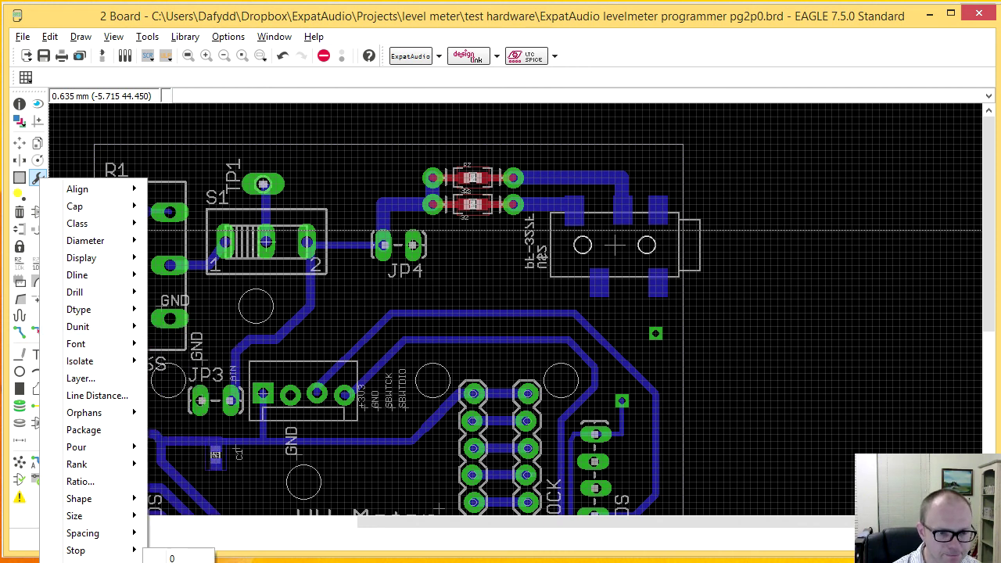
{"action": "left_click", "coordinate": [172, 557]}
{"action": "left_click", "coordinate": [344, 245]}
{"action": "left_click", "coordinate": [313, 290]}
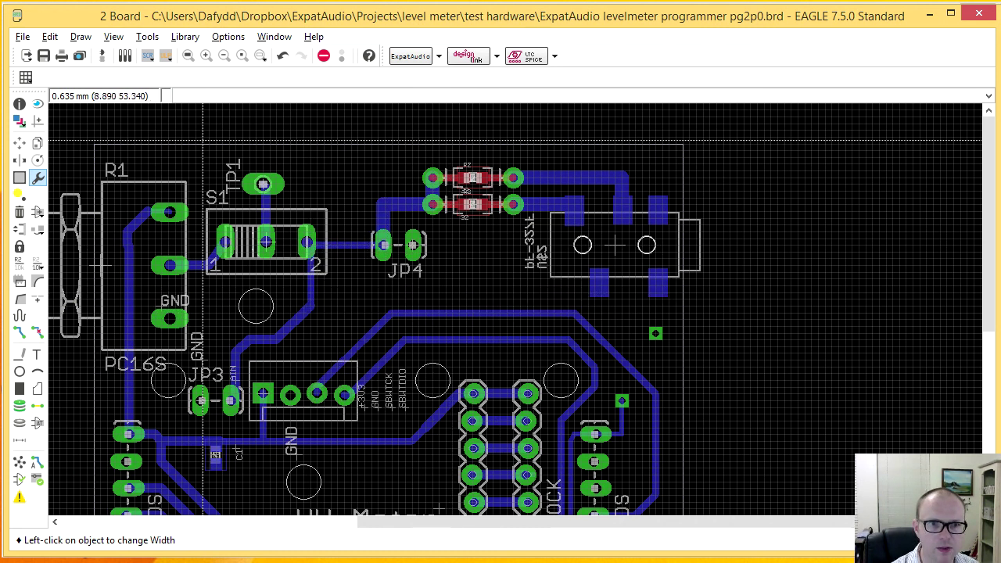
- Widen the bottom trace between S1's pad 2 and JP4 to match the trace from S1 to JP3
{"action": "left_click", "coordinate": [38, 178]}
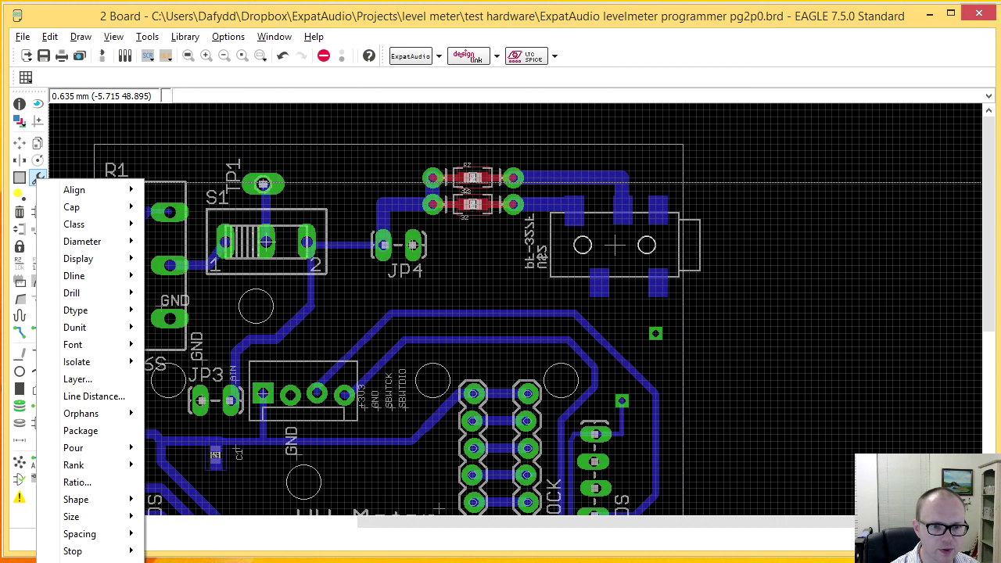
{"action": "mouse_move", "coordinate": [117, 560]}
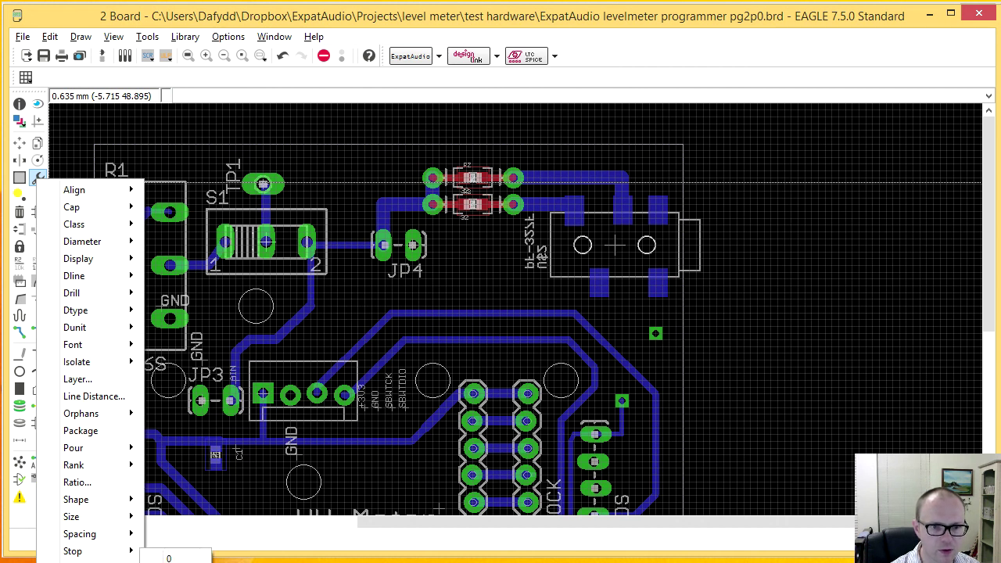
{"action": "left_click", "coordinate": [168, 558]}
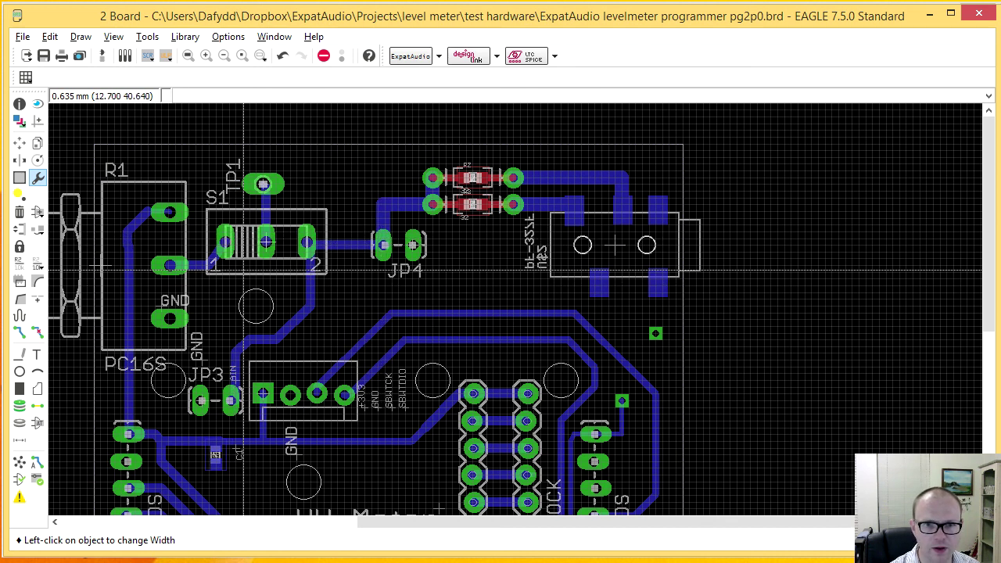
{"action": "scroll", "coordinate": [244, 270], "scroll_direction": "up", "scroll_amount": 2}
{"action": "scroll", "coordinate": [249, 266], "scroll_direction": "up", "scroll_amount": 2}
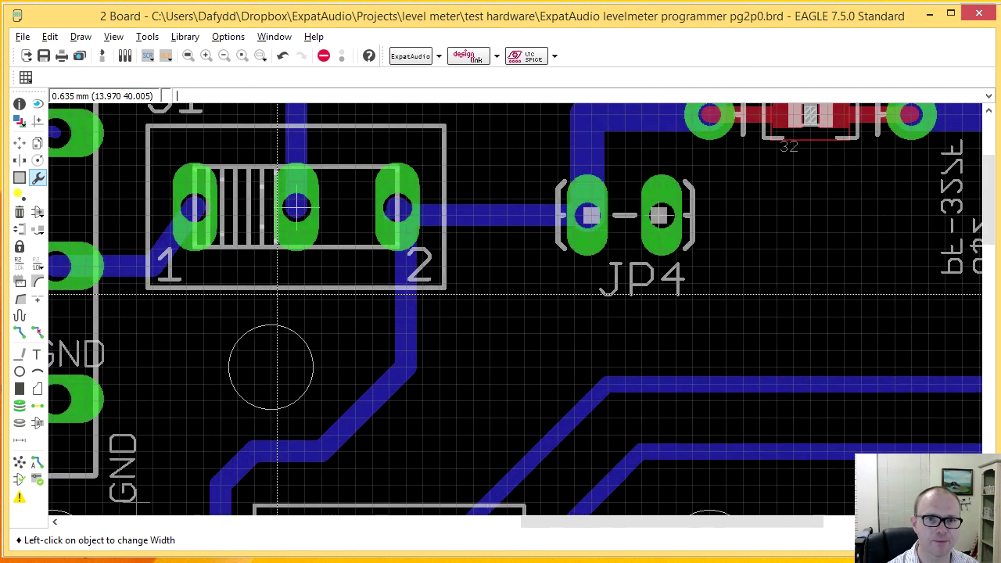
- Recalculate the ratsnest to refill the bottom copper pour and check the area around S1, JP4 and the audio jack
{"action": "left_click", "coordinate": [37, 179]}
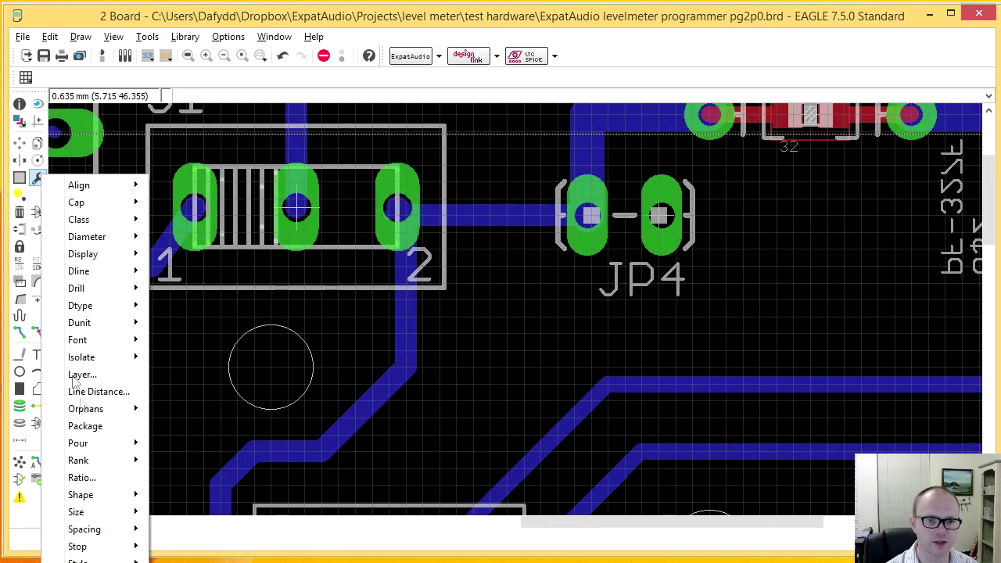
{"action": "scroll", "coordinate": [208, 442], "scroll_direction": "down", "scroll_amount": 4}
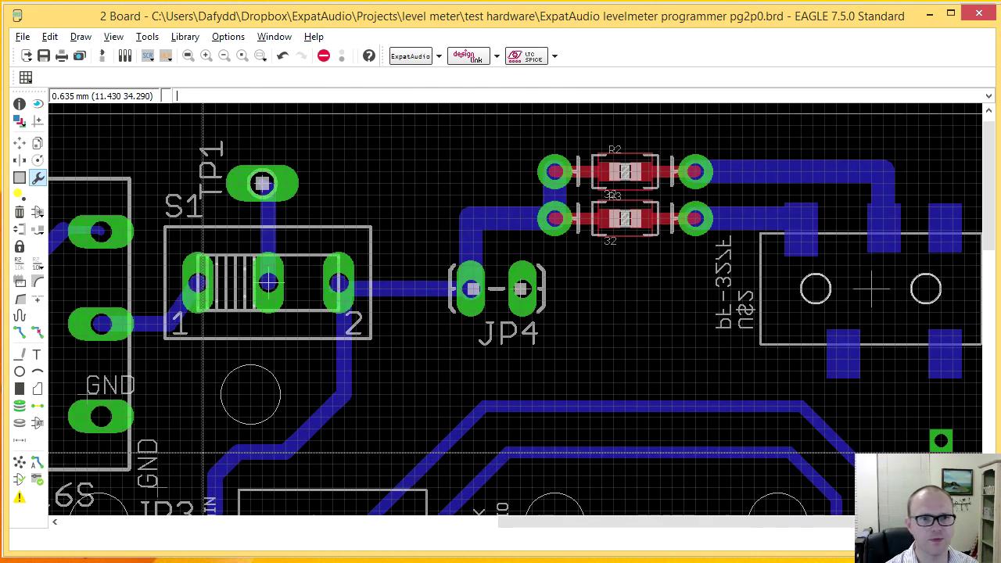
{"action": "middle_click_drag", "start_coordinate": [299, 325], "coordinate": [410, 258]}
{"action": "left_click", "coordinate": [19, 462]}
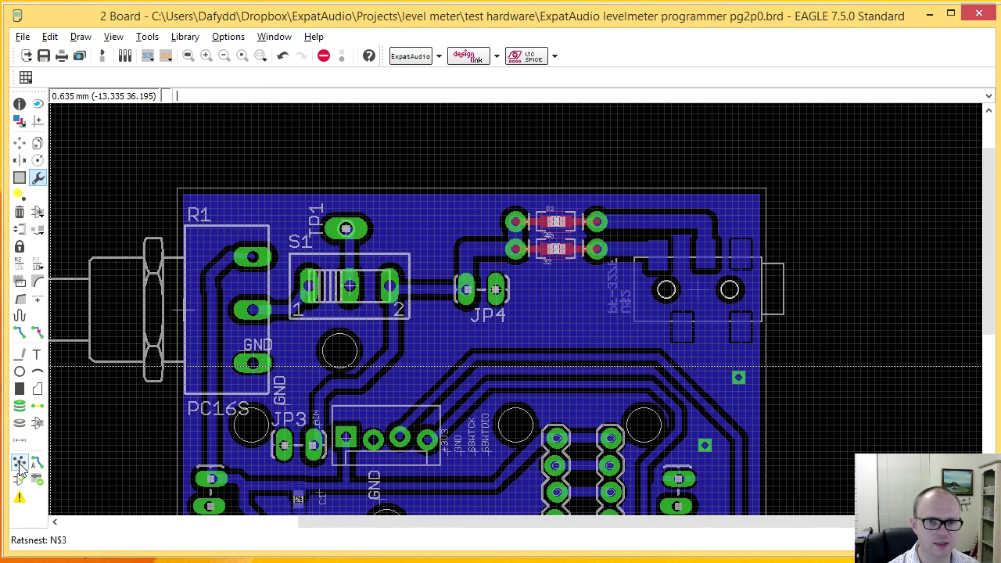
{"action": "scroll", "coordinate": [426, 290], "scroll_direction": "up", "scroll_amount": 2}
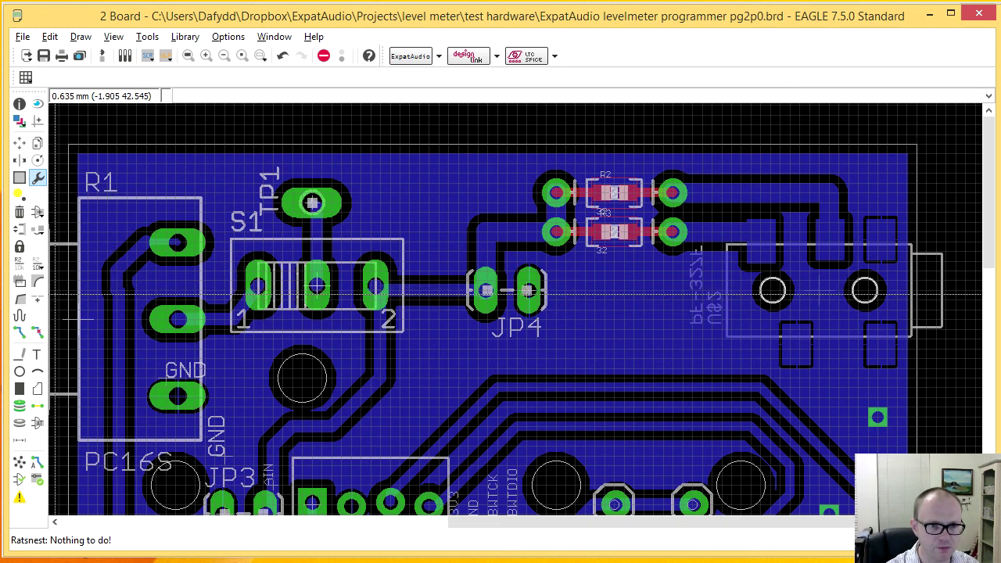
- Change the width of the bottom trace between S1's pad 2 and JP4 again with a newly chosen width
{"action": "left_click", "coordinate": [37, 178]}
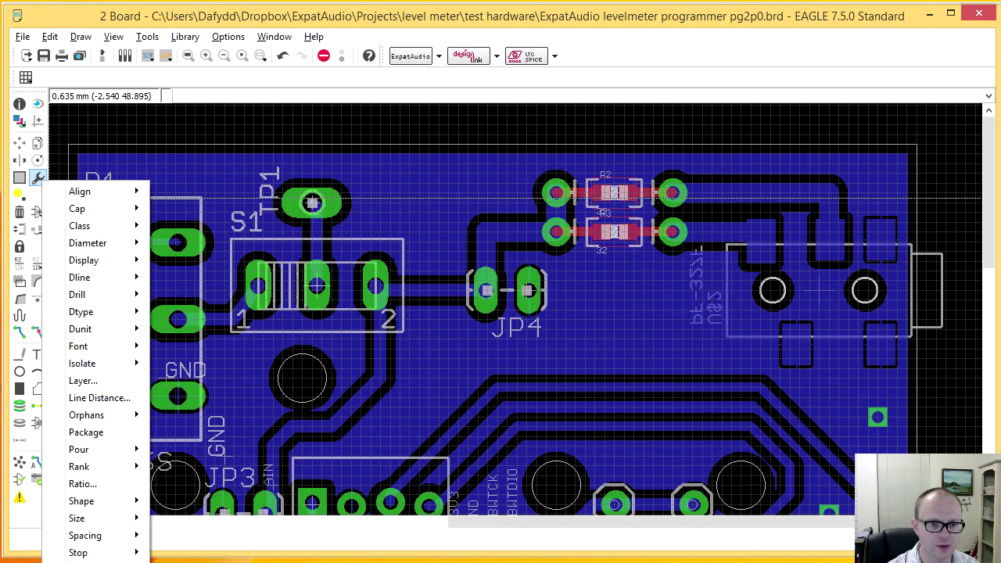
{"action": "mouse_move", "coordinate": [88, 562]}
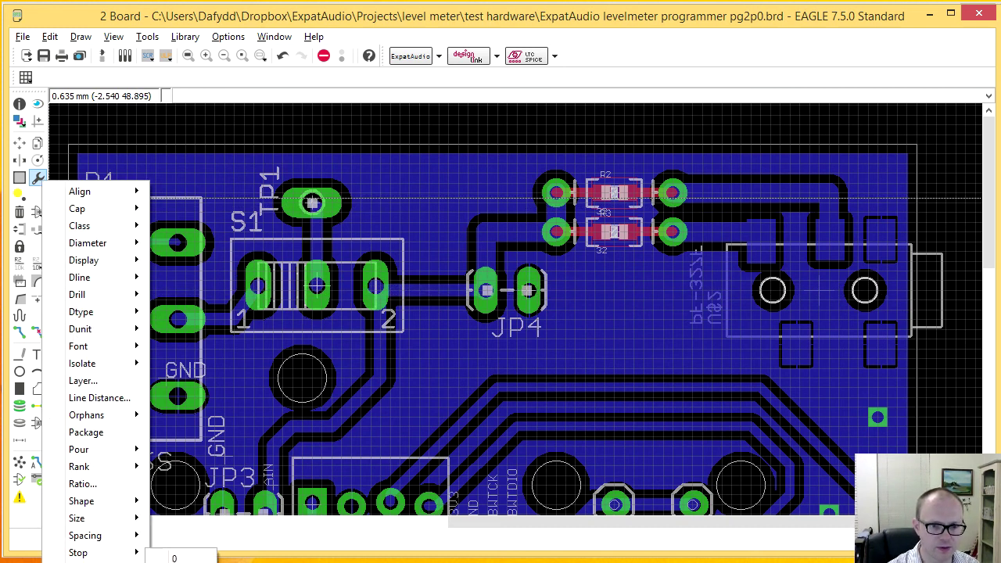
{"action": "left_click", "coordinate": [174, 558]}
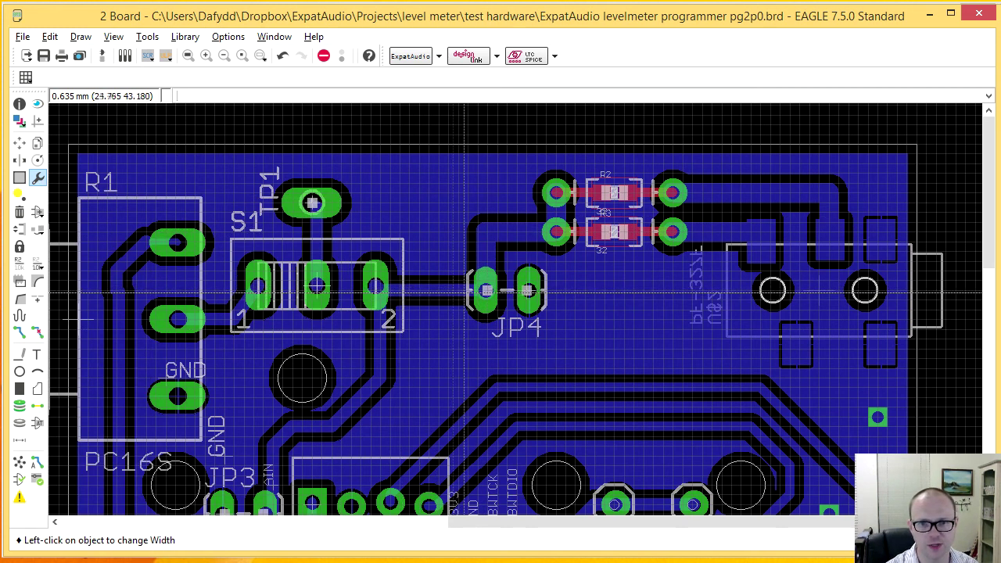
{"action": "left_click", "coordinate": [434, 291]}
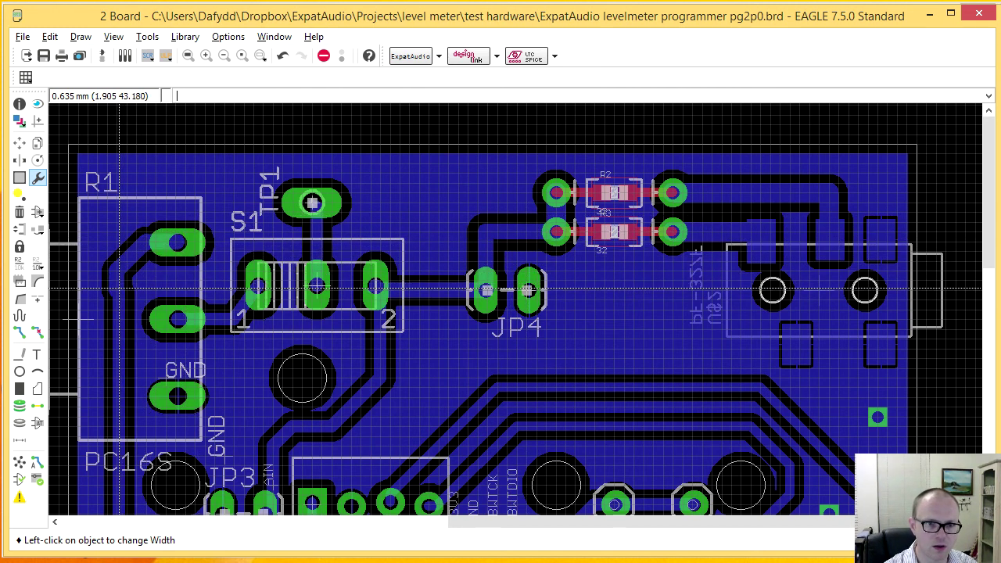
- Apply the same width to a bottom trace linking JP1 and JP2 and to the diagonal trace from JP9 to the lower four-pin header
{"action": "middle_click_drag", "start_coordinate": [137, 422], "coordinate": [159, 120]}
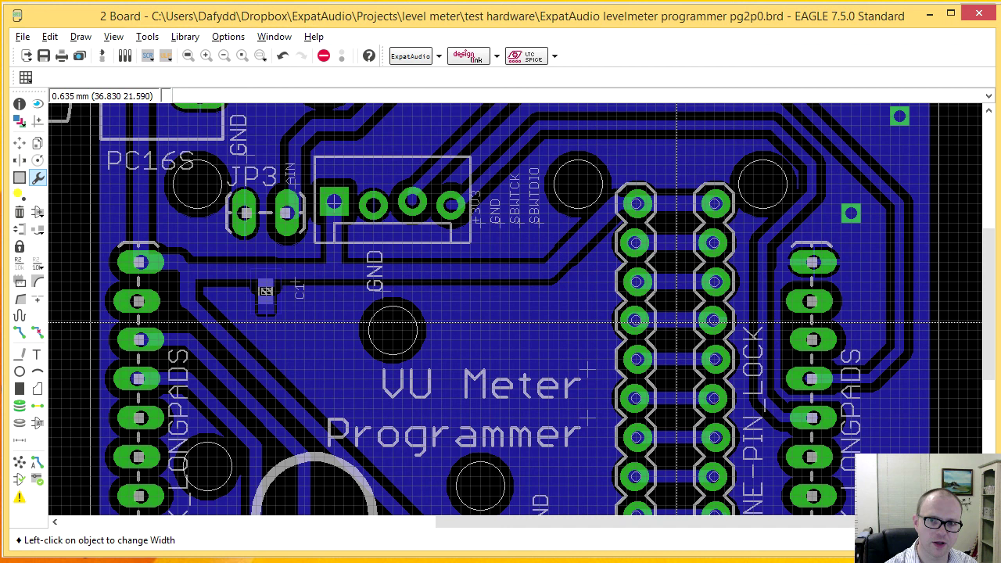
{"action": "left_click", "coordinate": [678, 473]}
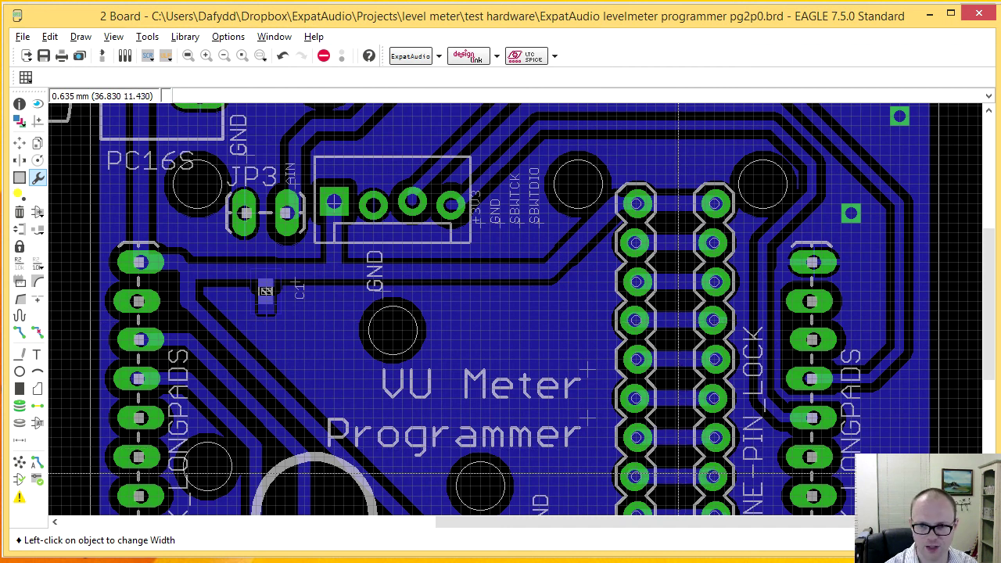
{"action": "middle_click_drag", "start_coordinate": [678, 473], "coordinate": [672, 229]}
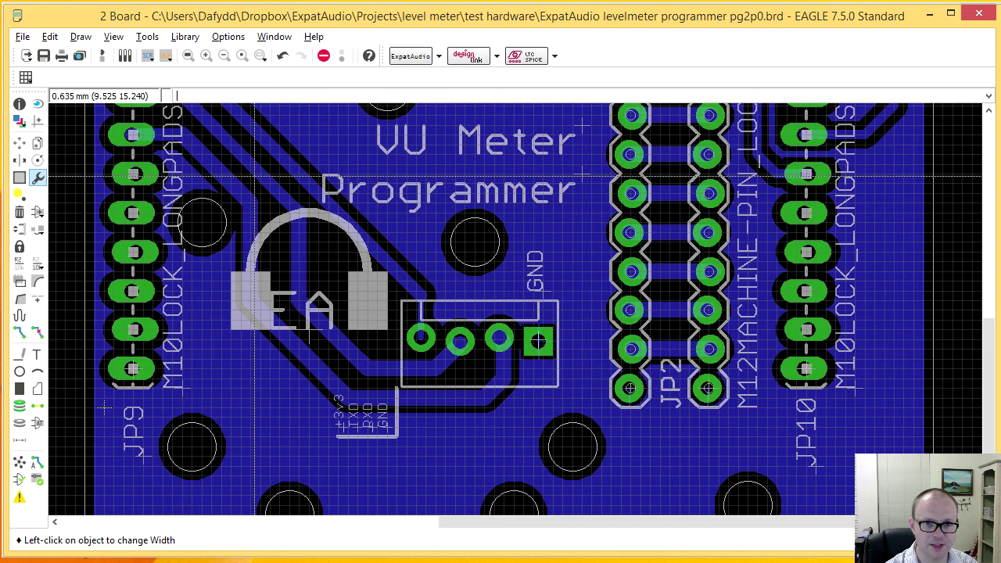
{"action": "middle_click_drag", "start_coordinate": [239, 161], "coordinate": [436, 291]}
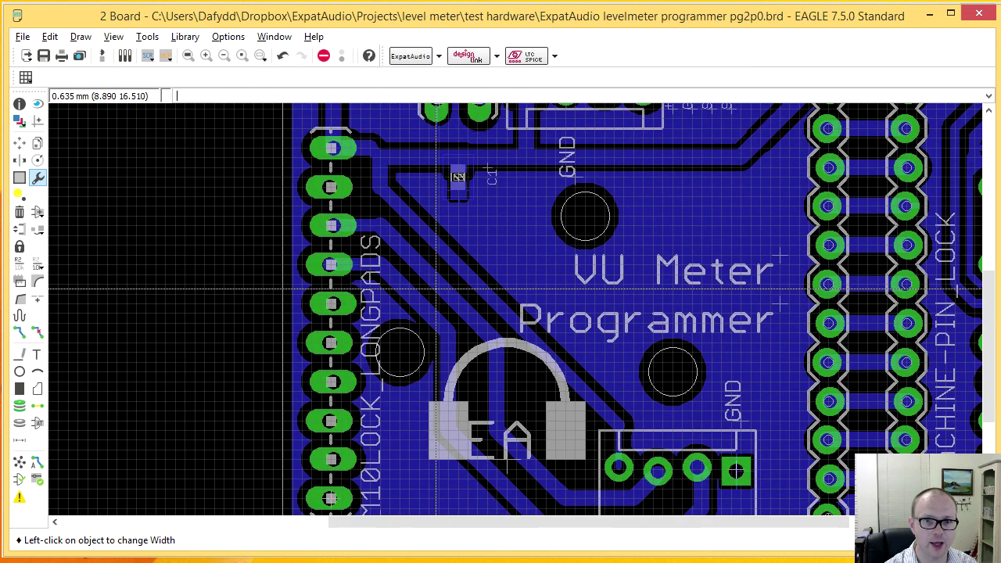
{"action": "left_click", "coordinate": [397, 203]}
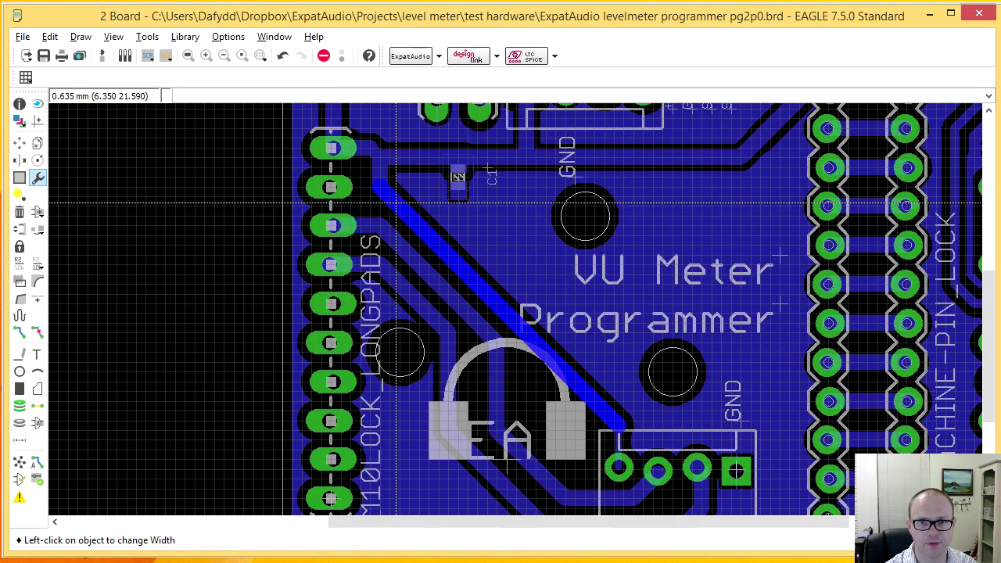
{"action": "left_click", "coordinate": [396, 204]}
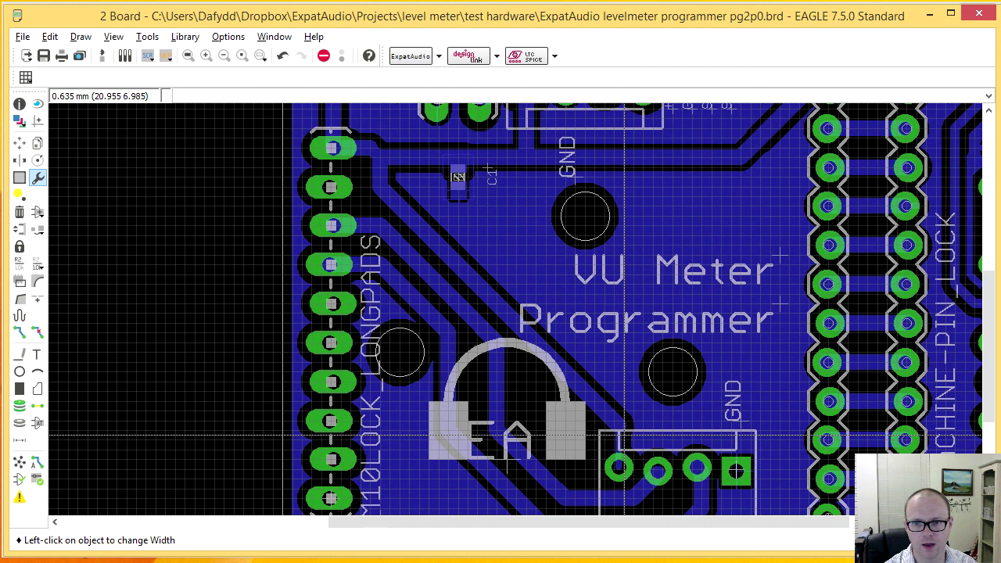
- Undo the last trace width change and recalculate the ratsnest to refill the bottom copper
{"action": "middle_click_drag", "start_coordinate": [971, 274], "coordinate": [625, 438]}
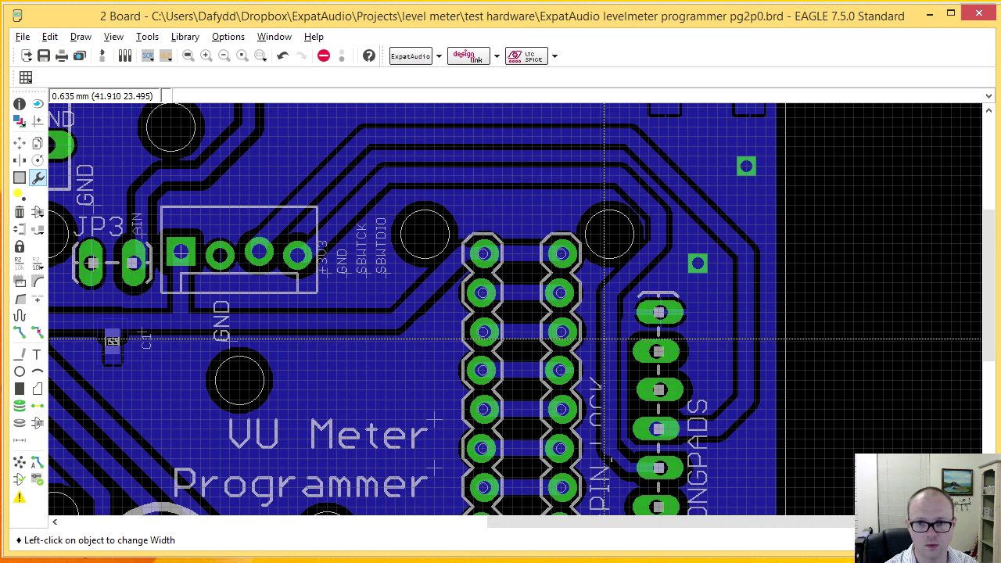
{"action": "key", "text": "ctrl+z"}
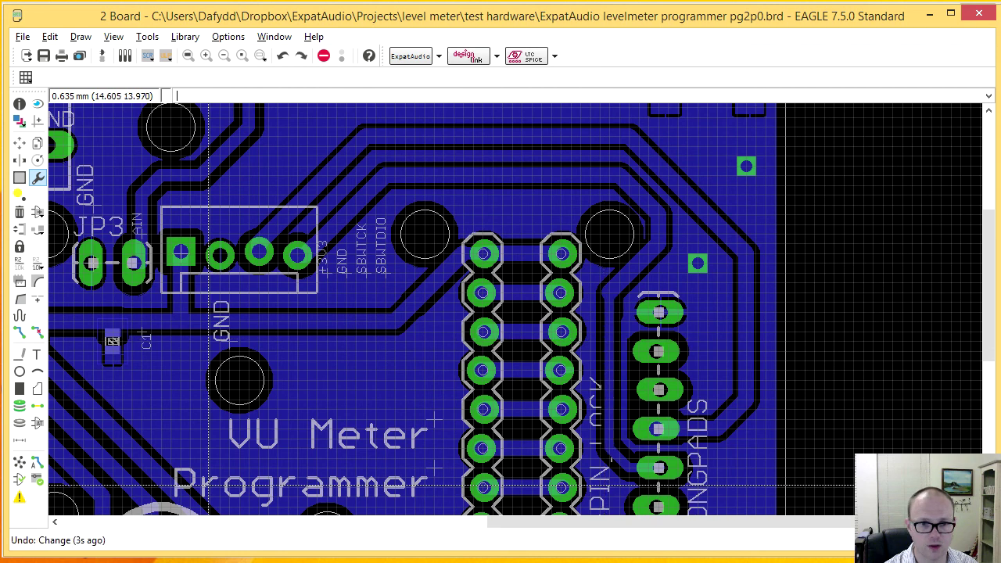
{"action": "left_click", "coordinate": [37, 462]}
- Check the board routing around R1, S1, JP3 and JP4 against the schematic
{"action": "scroll", "coordinate": [190, 444], "scroll_direction": "down", "scroll_amount": 2}
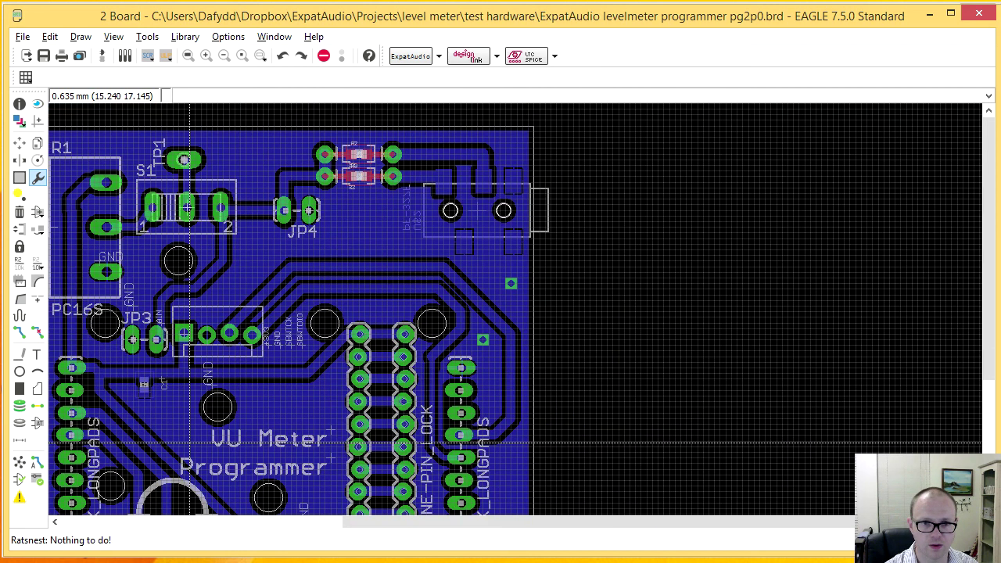
{"action": "middle_click_drag", "start_coordinate": [189, 442], "coordinate": [469, 400]}
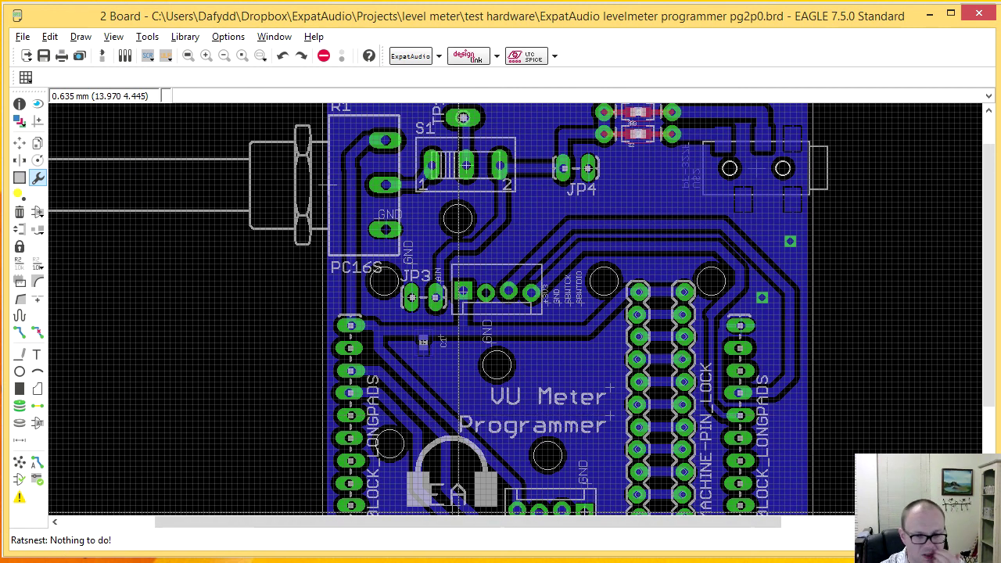
{"action": "middle_click_drag", "start_coordinate": [561, 336], "coordinate": [555, 408]}
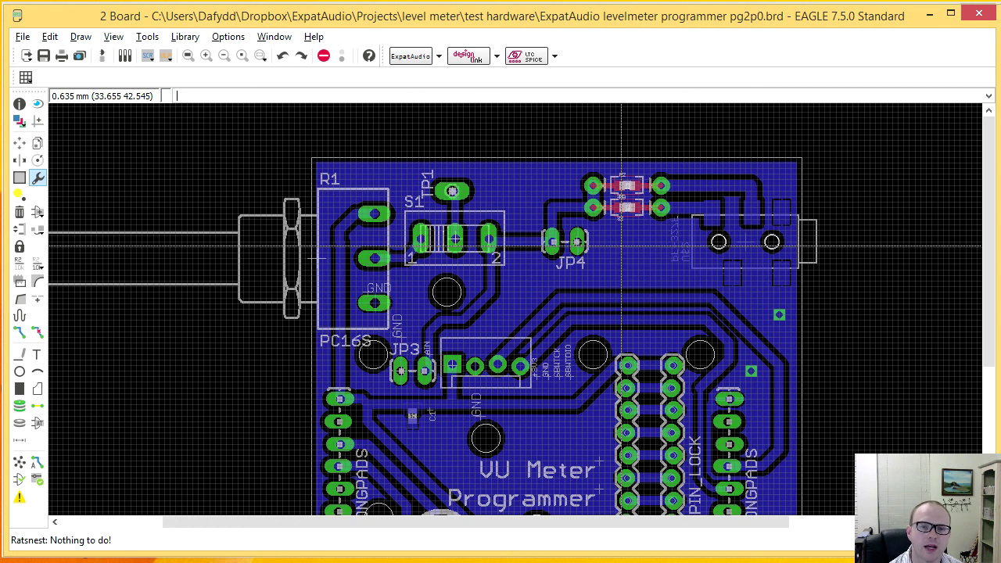
{"action": "left_click", "coordinate": [544, 562]}
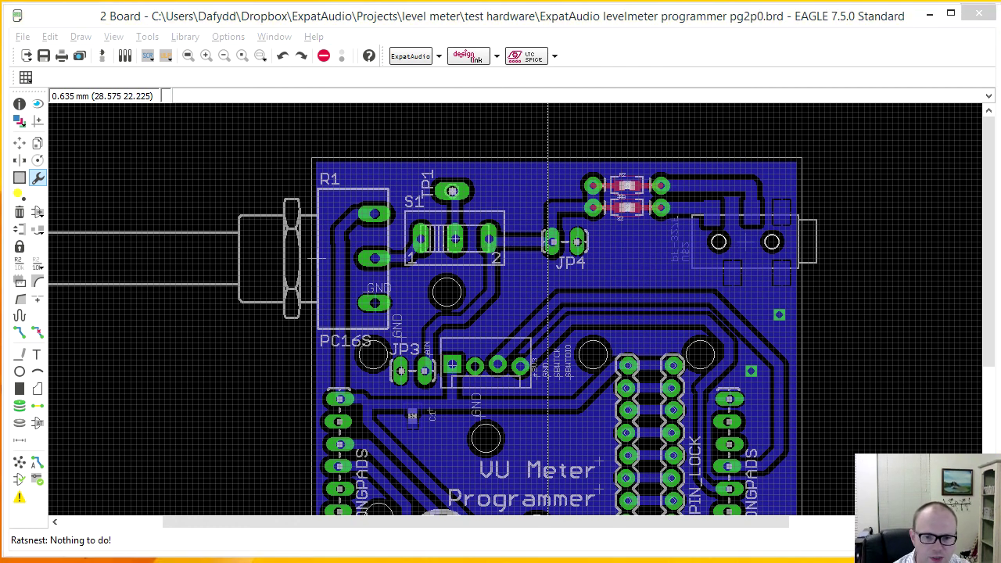
{"action": "scroll", "coordinate": [710, 270], "scroll_direction": "up", "scroll_amount": 5}
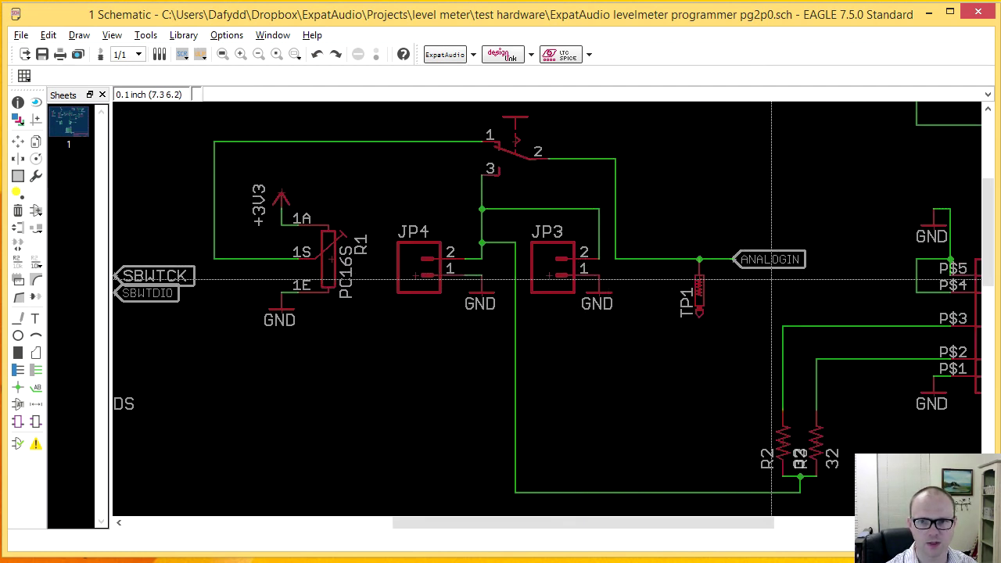
{"action": "left_click", "coordinate": [438, 562]}
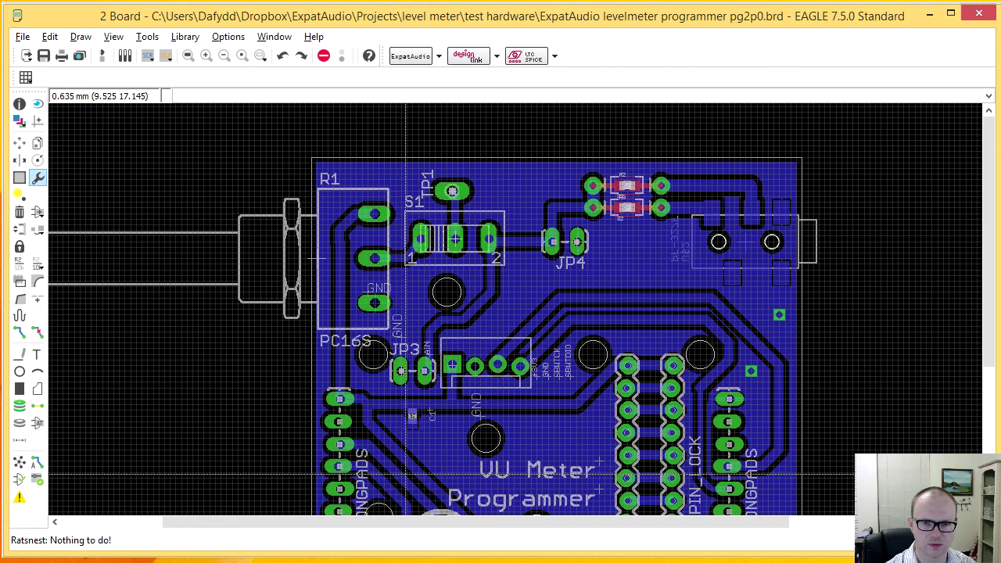
{"action": "scroll", "coordinate": [458, 262], "scroll_direction": "up", "scroll_amount": 3}
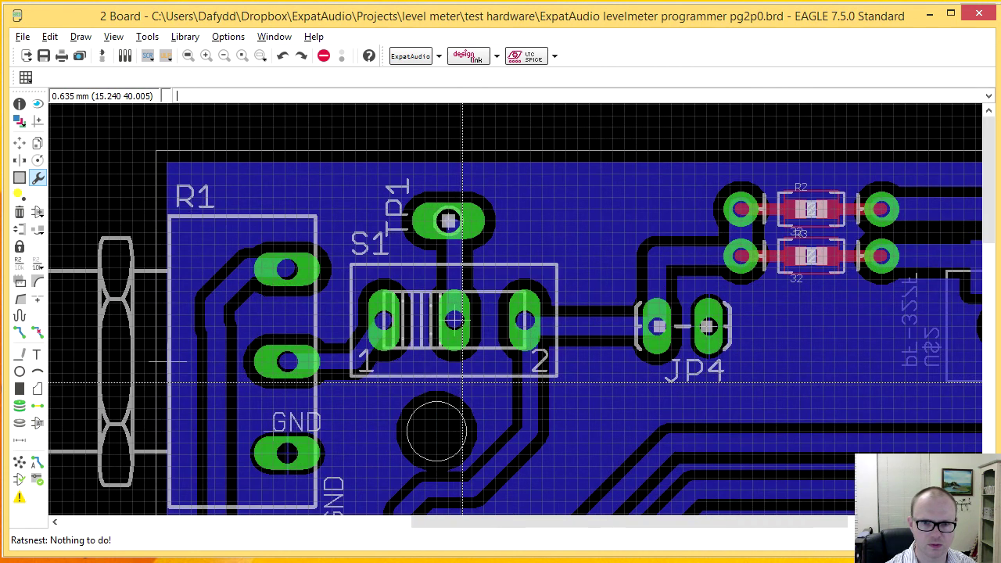
{"action": "scroll", "coordinate": [463, 384], "scroll_direction": "down", "scroll_amount": 3}
{"action": "scroll", "coordinate": [381, 487], "scroll_direction": "up", "scroll_amount": 1}
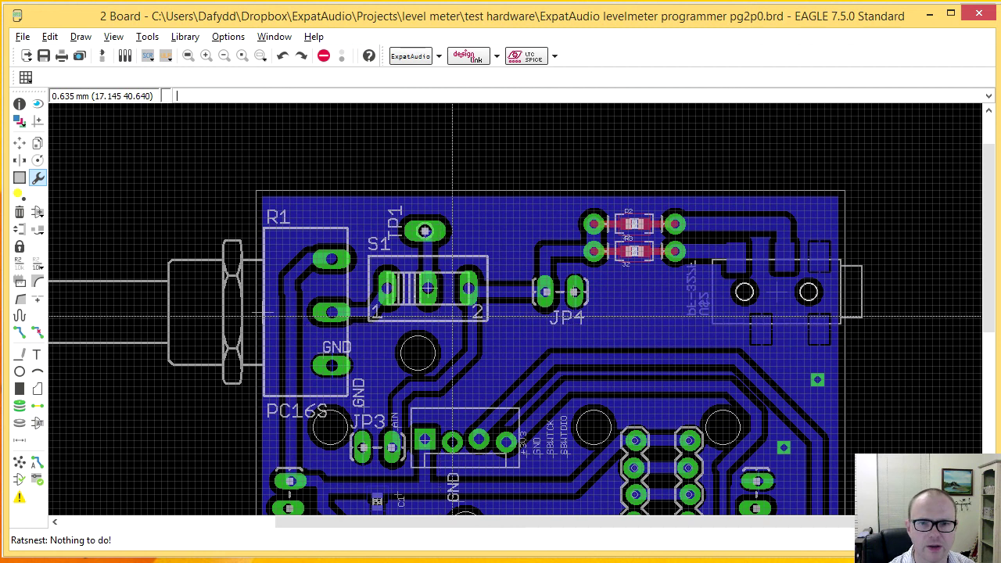
- Examine the schematic's JP9 and JP10 connectors and the ANALOGIN circuit around S1, R1, JP3, JP4 and TP1
{"action": "key", "text": "alt+Tab"}
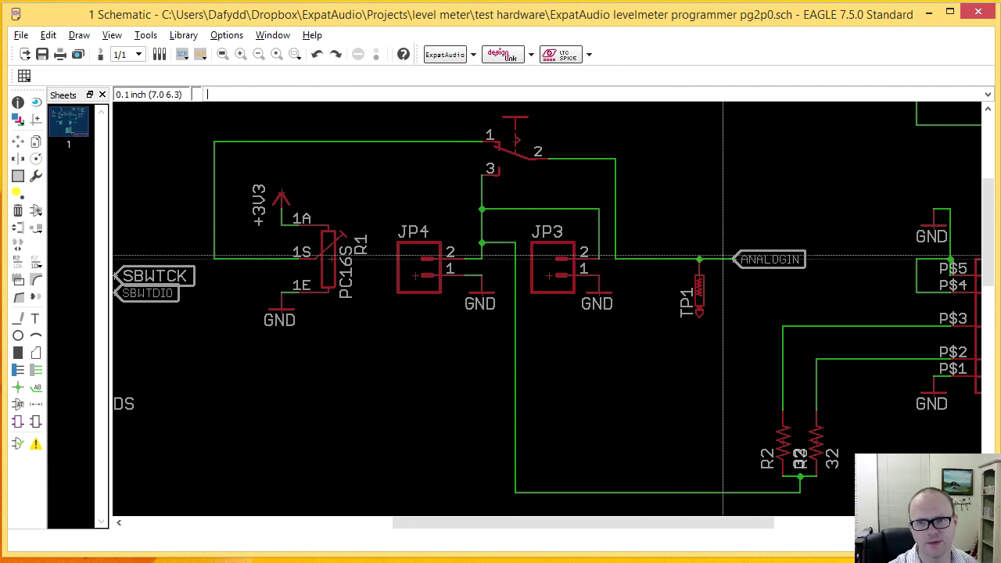
{"action": "middle_click_drag", "start_coordinate": [432, 399], "coordinate": [491, 211]}
{"action": "scroll", "coordinate": [492, 247], "scroll_direction": "down", "scroll_amount": 3}
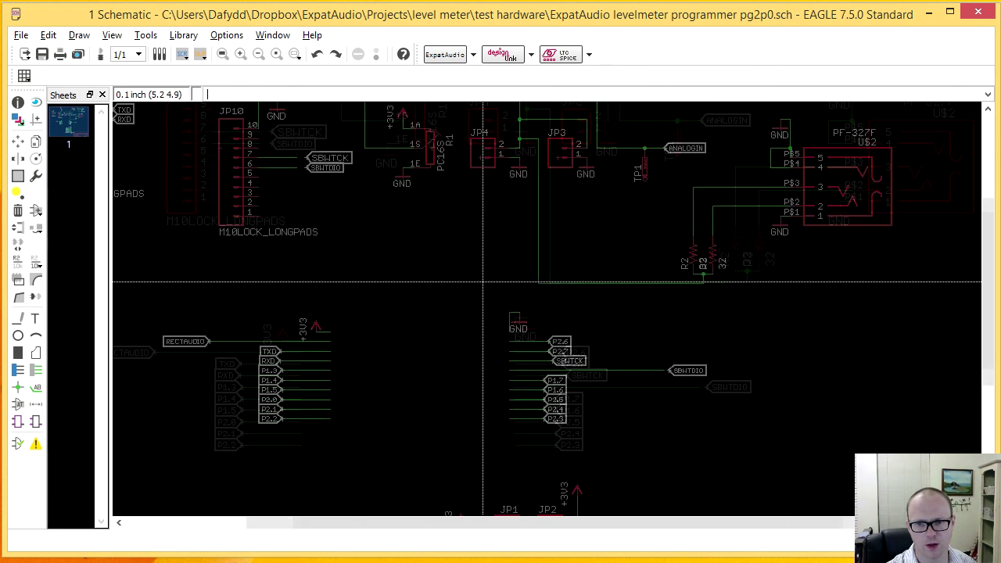
{"action": "middle_click_drag", "start_coordinate": [430, 279], "coordinate": [570, 321]}
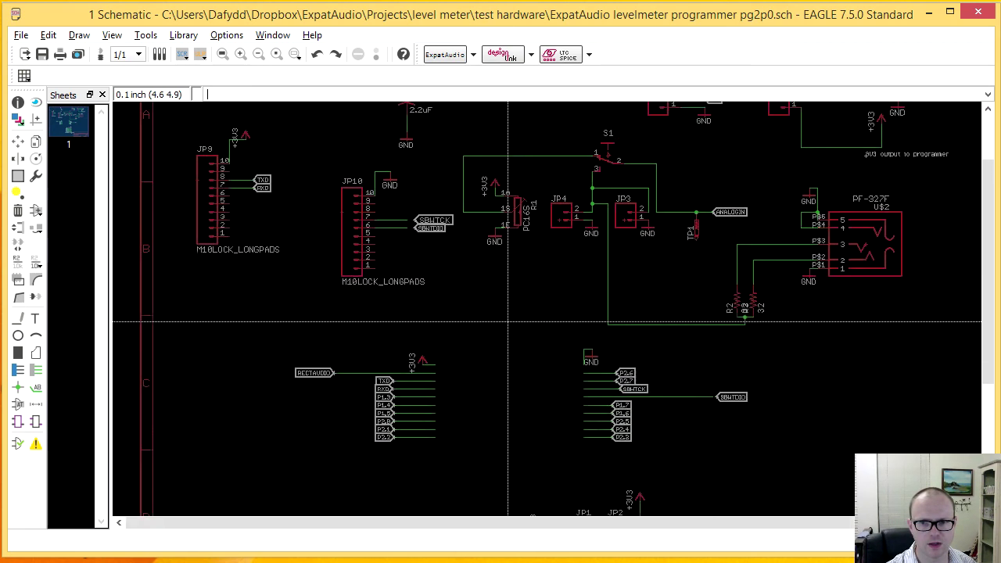
{"action": "scroll", "coordinate": [539, 321], "scroll_direction": "down", "scroll_amount": 5}
{"action": "scroll", "coordinate": [536, 436], "scroll_direction": "up", "scroll_amount": 8}
{"action": "scroll", "coordinate": [532, 448], "scroll_direction": "down", "scroll_amount": 6}
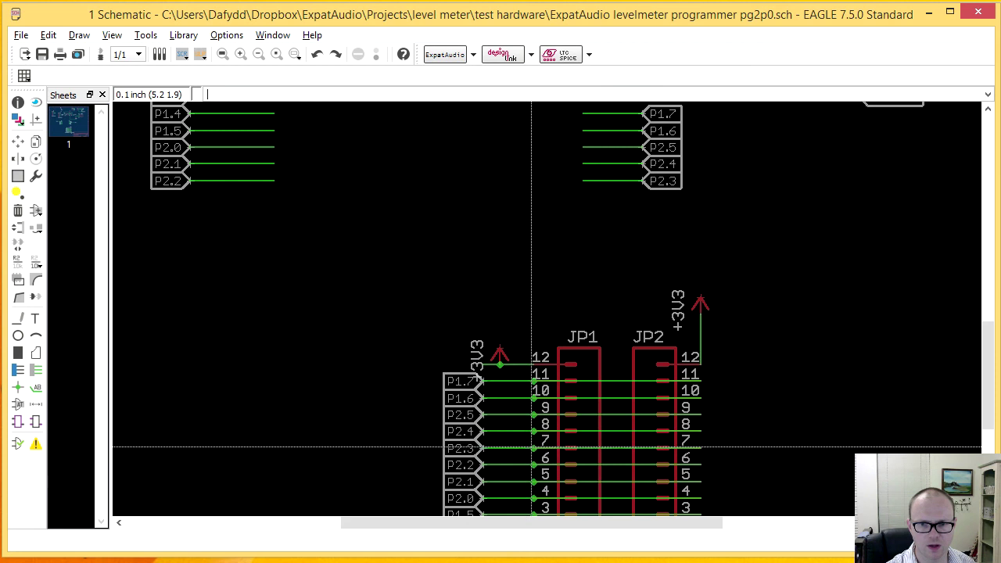
{"action": "scroll", "coordinate": [469, 262], "scroll_direction": "up", "scroll_amount": 8}
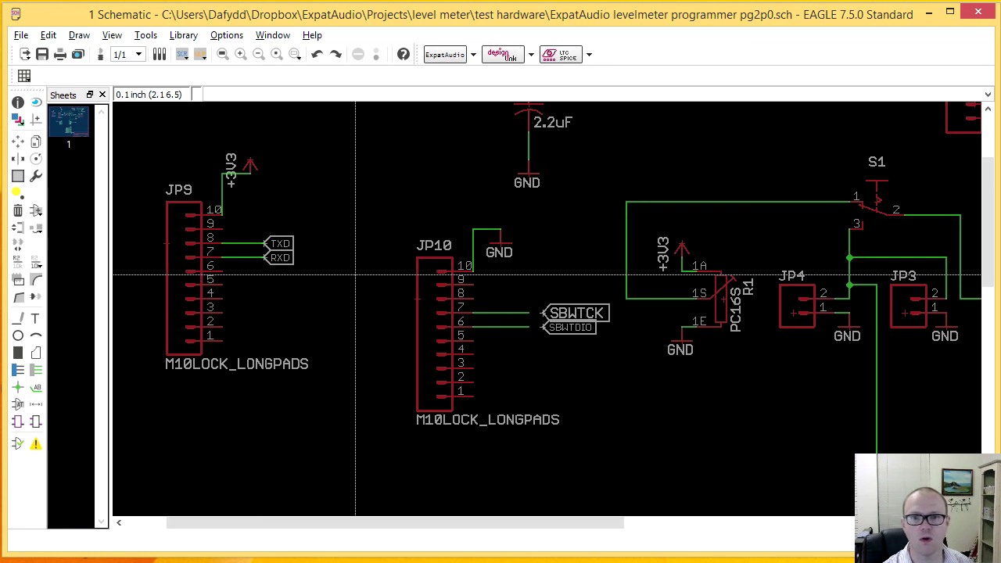
{"action": "middle_click_drag", "start_coordinate": [636, 419], "coordinate": [392, 414]}
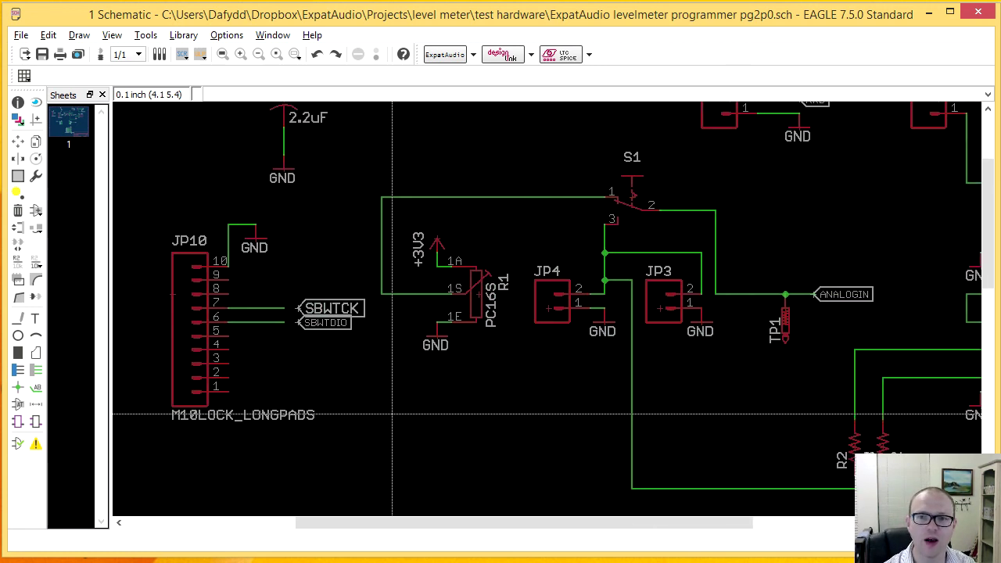
{"action": "key", "text": "alt+Tab"}
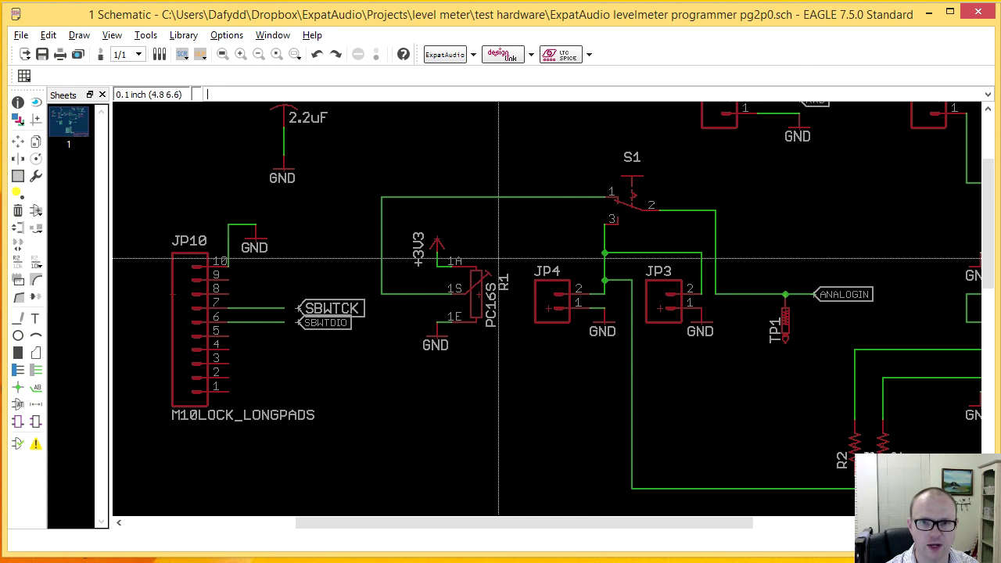
{"action": "middle_click_drag", "start_coordinate": [561, 270], "coordinate": [527, 271]}
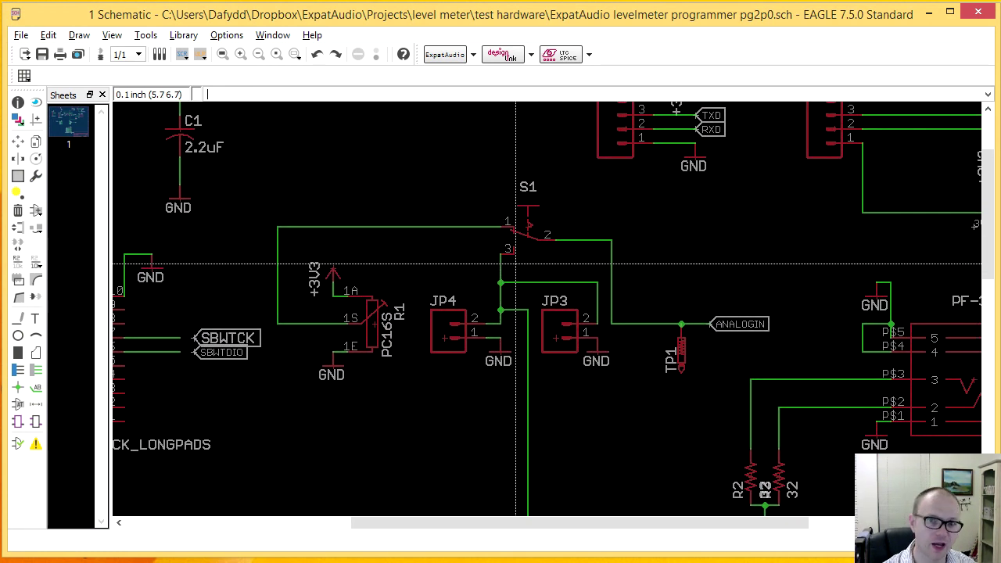
{"action": "middle_click_drag", "start_coordinate": [602, 322], "coordinate": [552, 290]}
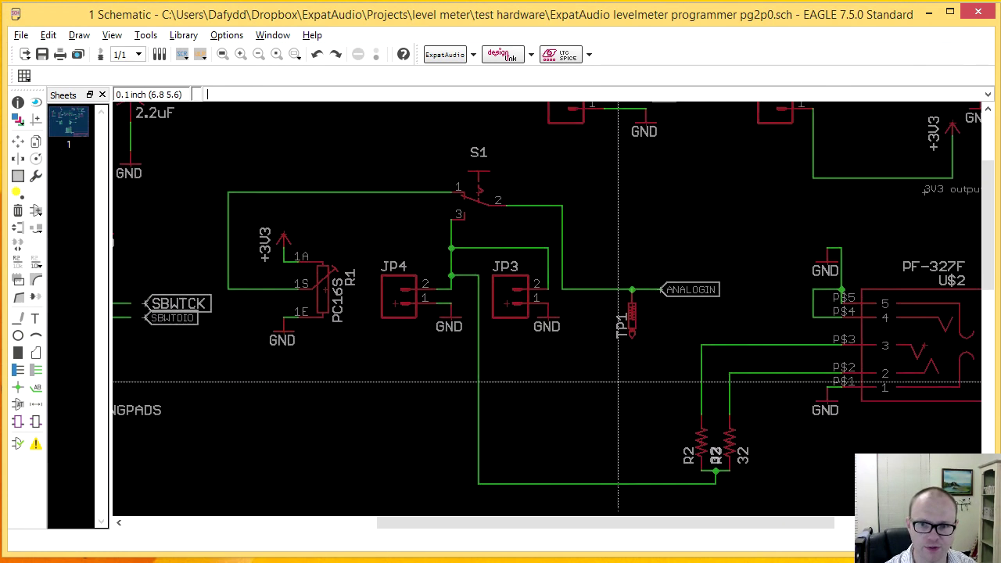
{"action": "middle_click_drag", "start_coordinate": [618, 392], "coordinate": [617, 407]}
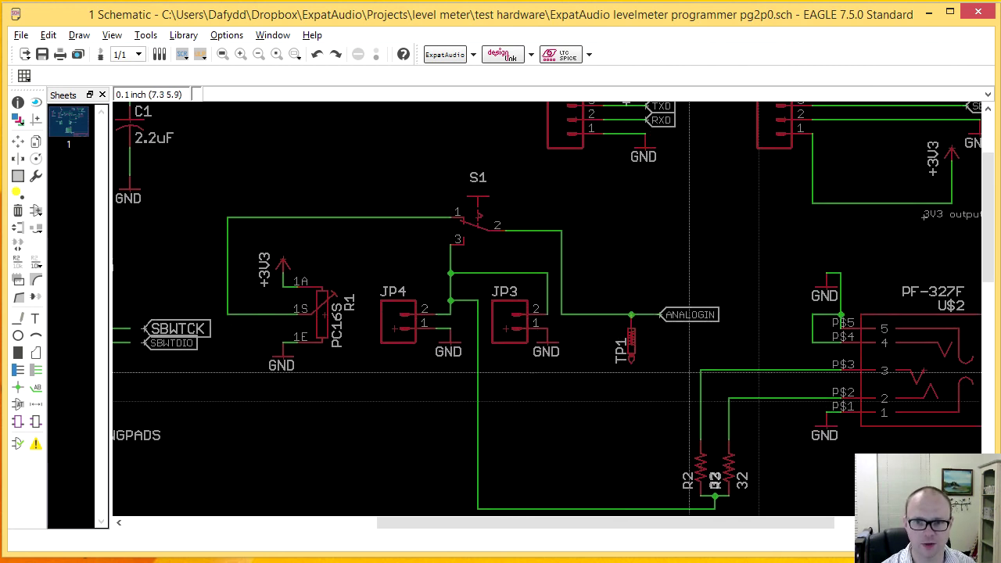
- Draw a short horizontal net from pin 9 of JP9, ending level with the start of the TXD label
{"action": "middle_click_drag", "start_coordinate": [430, 321], "coordinate": [948, 364]}
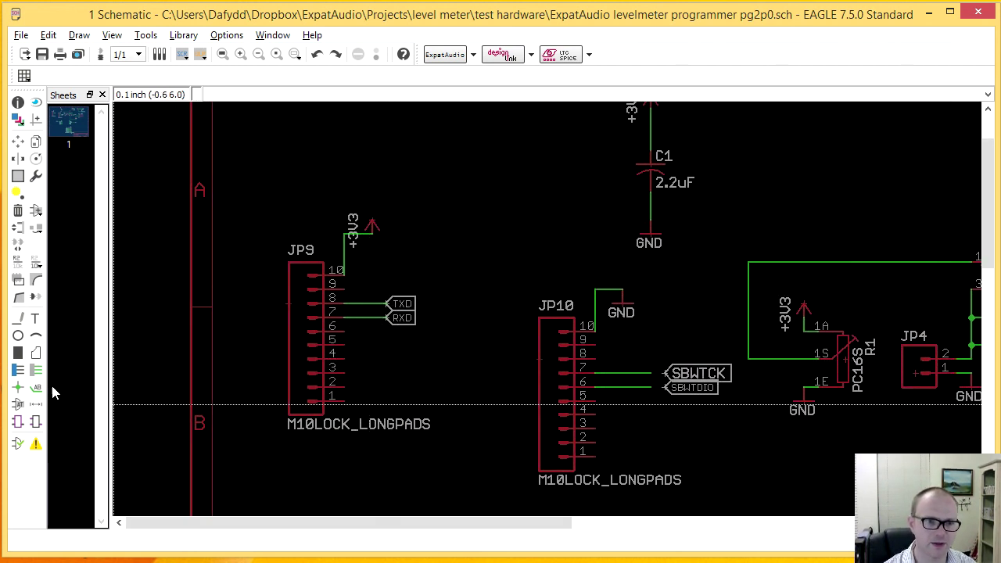
{"action": "left_click", "coordinate": [36, 372]}
{"action": "left_click", "coordinate": [344, 289]}
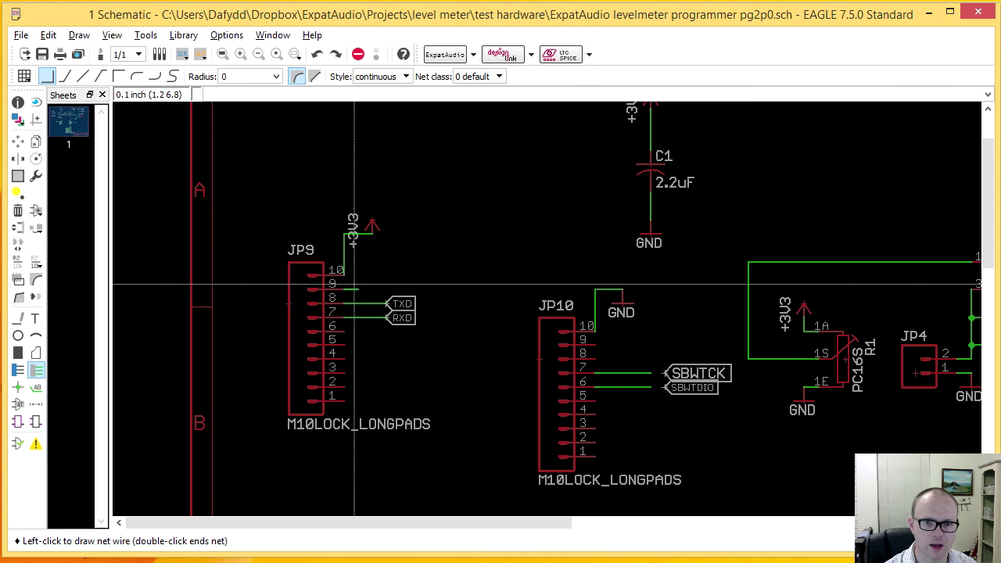
{"action": "double_click", "coordinate": [385, 288]}
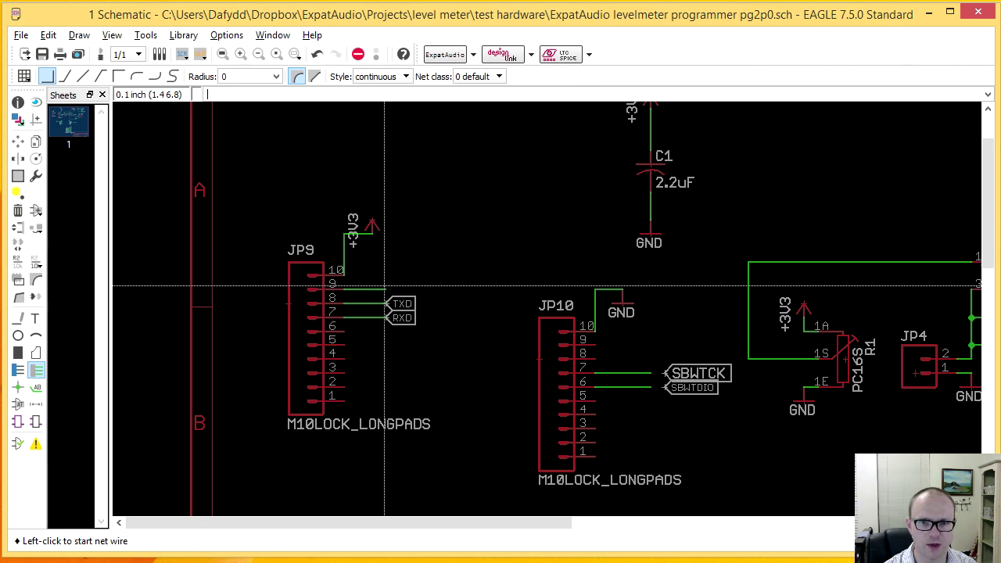
- Attach a cross-reference label with text size 0.05 to the end of the net on JP9's pin 9
{"action": "left_click", "coordinate": [43, 390]}
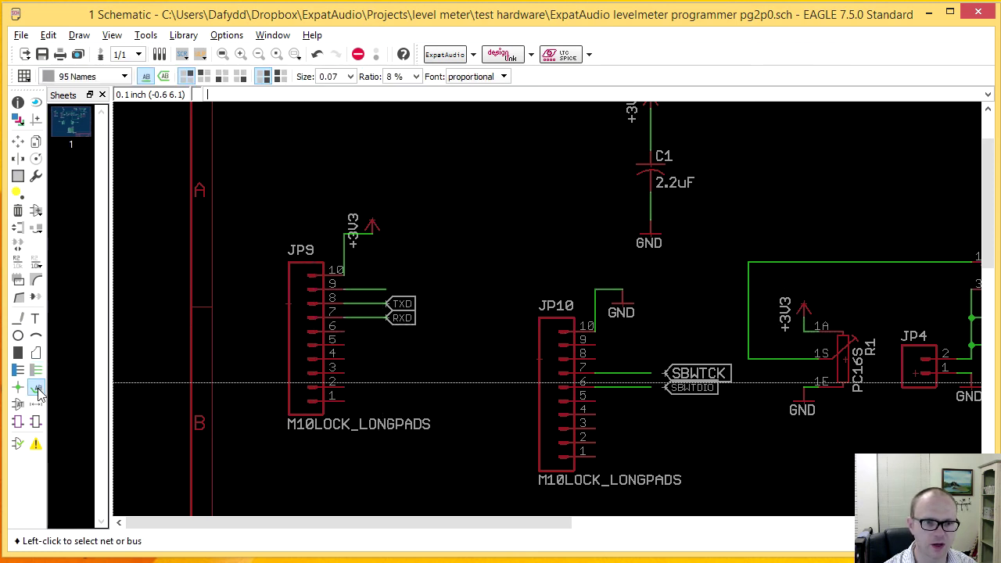
{"action": "left_click", "coordinate": [164, 76]}
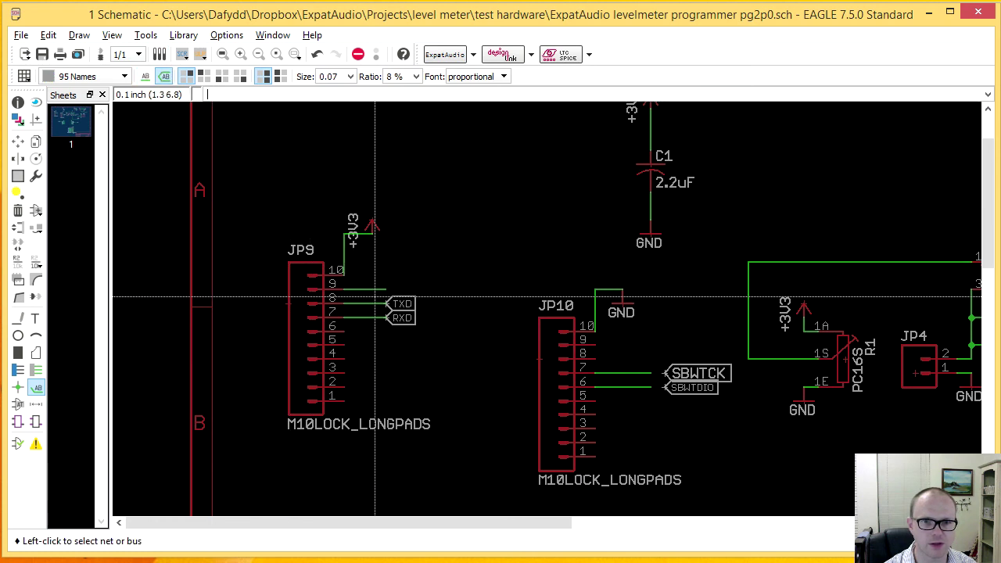
{"action": "left_click", "coordinate": [385, 289]}
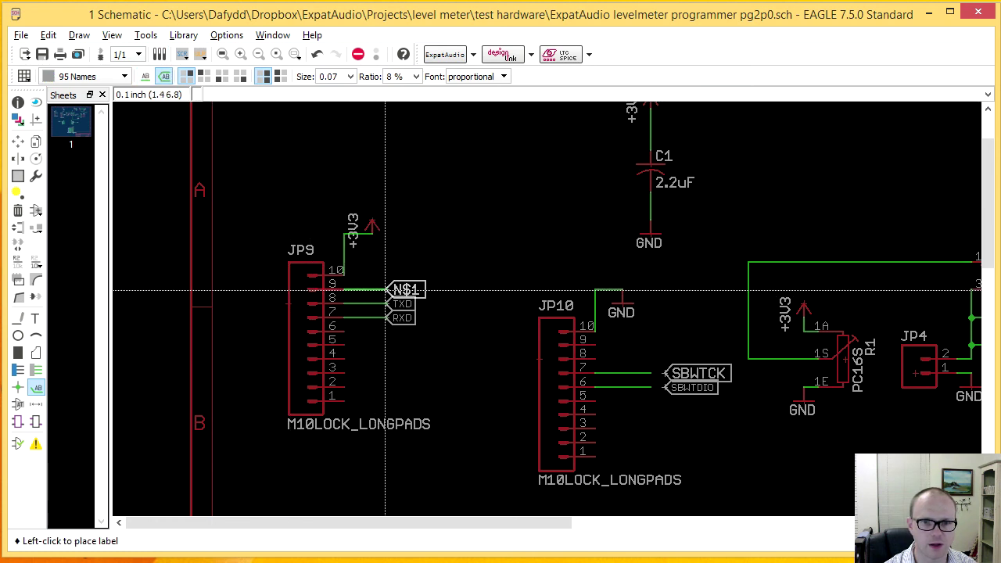
{"action": "left_click", "coordinate": [350, 76]}
{"action": "left_click", "coordinate": [338, 161]}
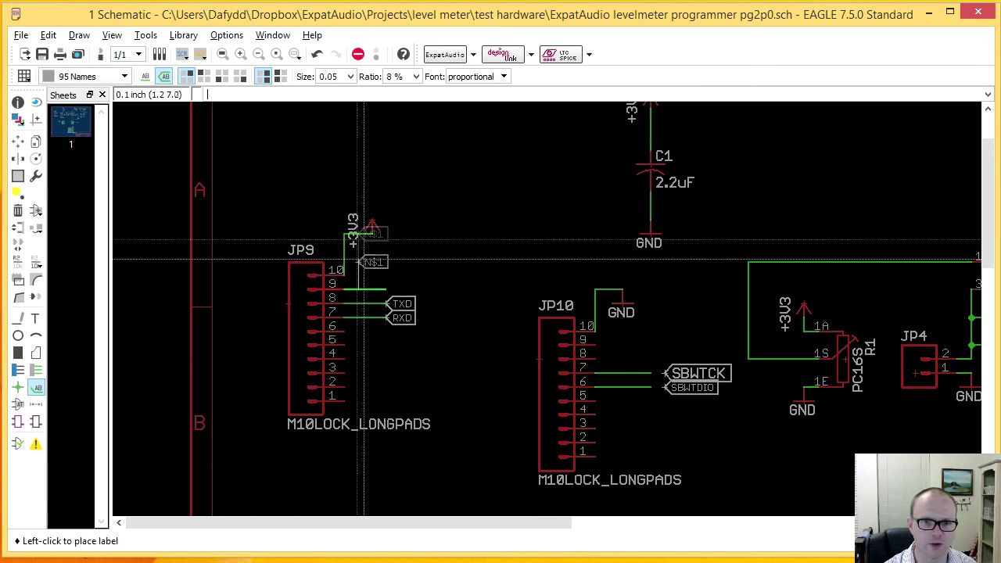
{"action": "left_click", "coordinate": [387, 290]}
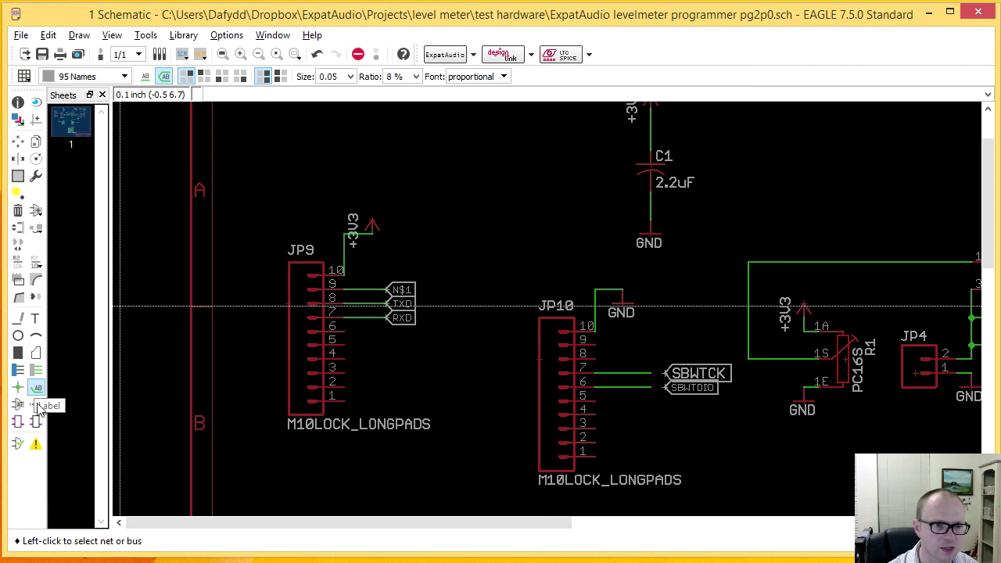
- Rename the net on JP9's pin 9 as ANALOGIN and connect it with the existing net of that name
{"action": "left_click", "coordinate": [19, 262]}
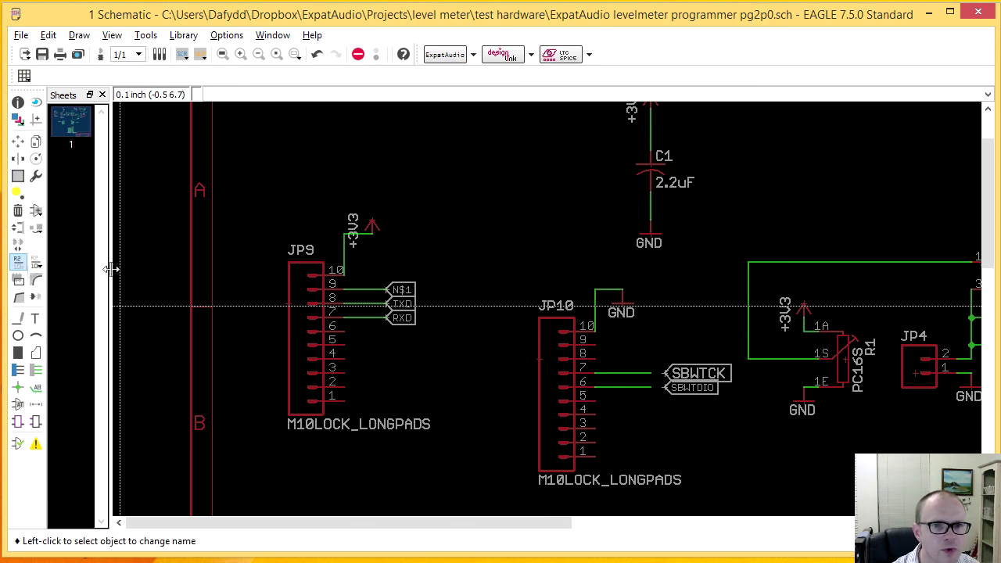
{"action": "left_click", "coordinate": [386, 290]}
{"action": "left_click", "coordinate": [388, 291]}
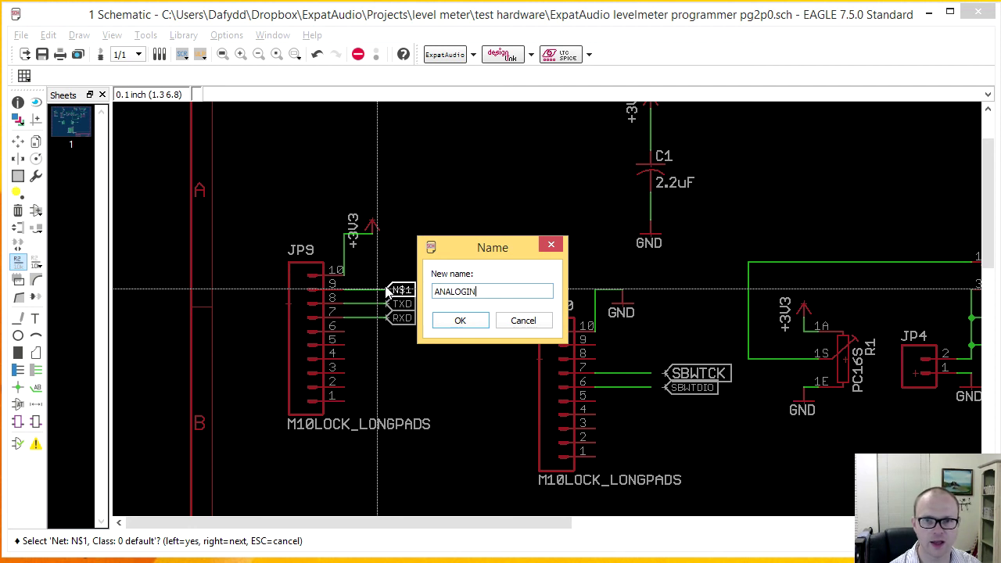
{"action": "type", "text": "ANALOGIN"}
{"action": "key", "text": "Return"}
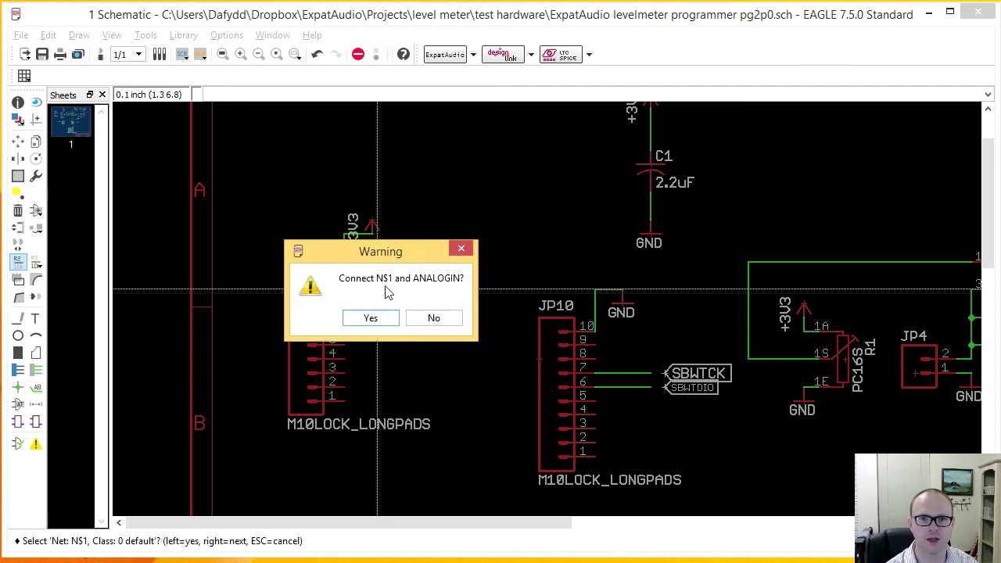
{"action": "left_click", "coordinate": [387, 320]}
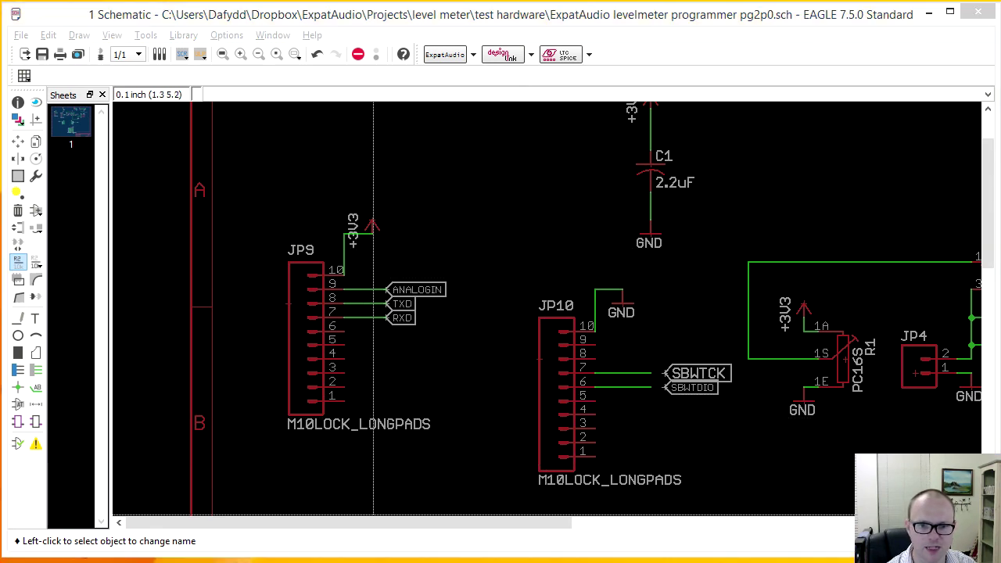
- Check the new ANALOGIN connection on the board and delete that net from pin 9 of JP9 in the schematic
{"action": "key", "text": "alt+Tab"}
{"action": "scroll", "coordinate": [367, 448], "scroll_direction": "up", "scroll_amount": 1}
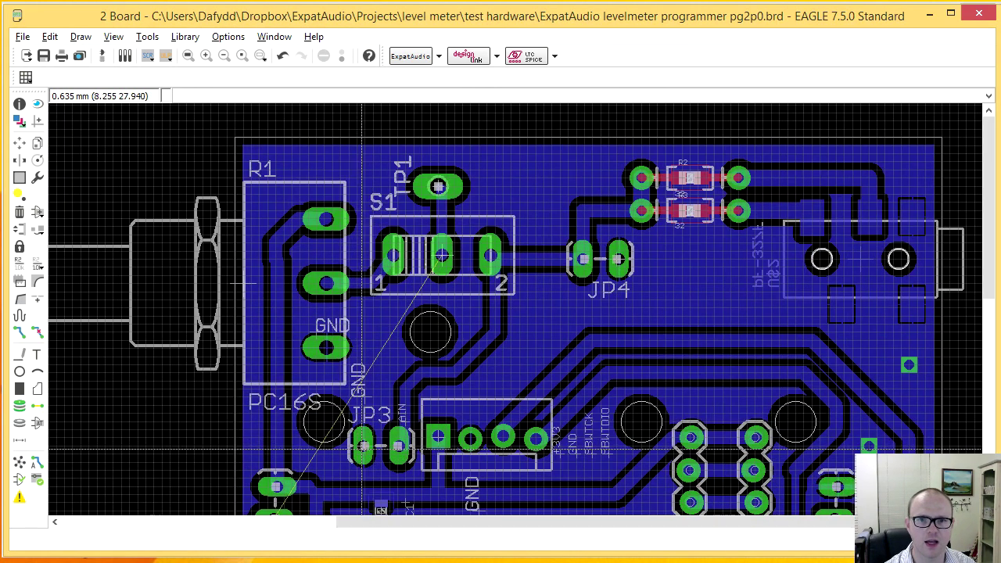
{"action": "middle_click_drag", "start_coordinate": [380, 382], "coordinate": [405, 308]}
{"action": "middle_click_drag", "start_coordinate": [420, 411], "coordinate": [437, 297]}
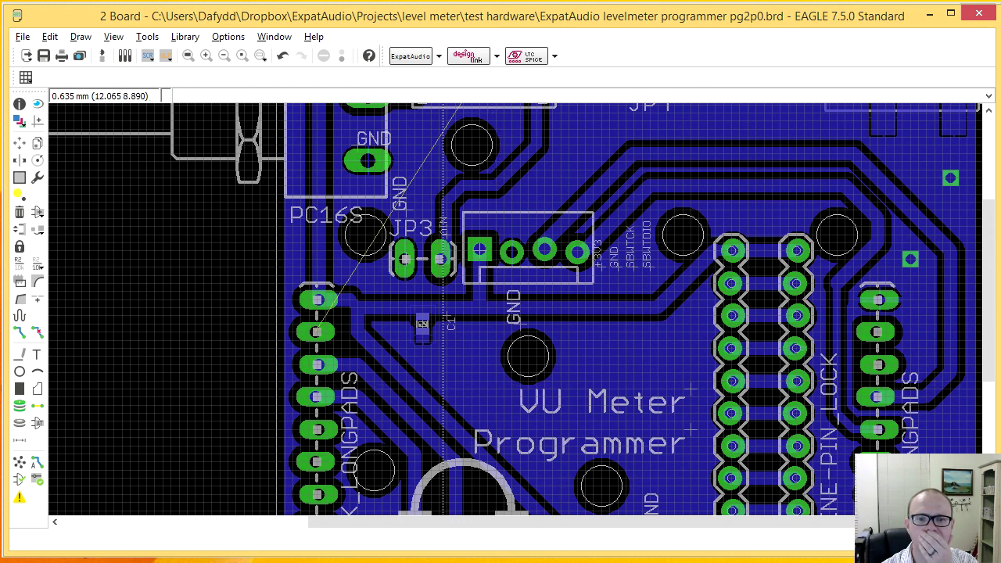
{"action": "key", "text": "alt+Tab"}
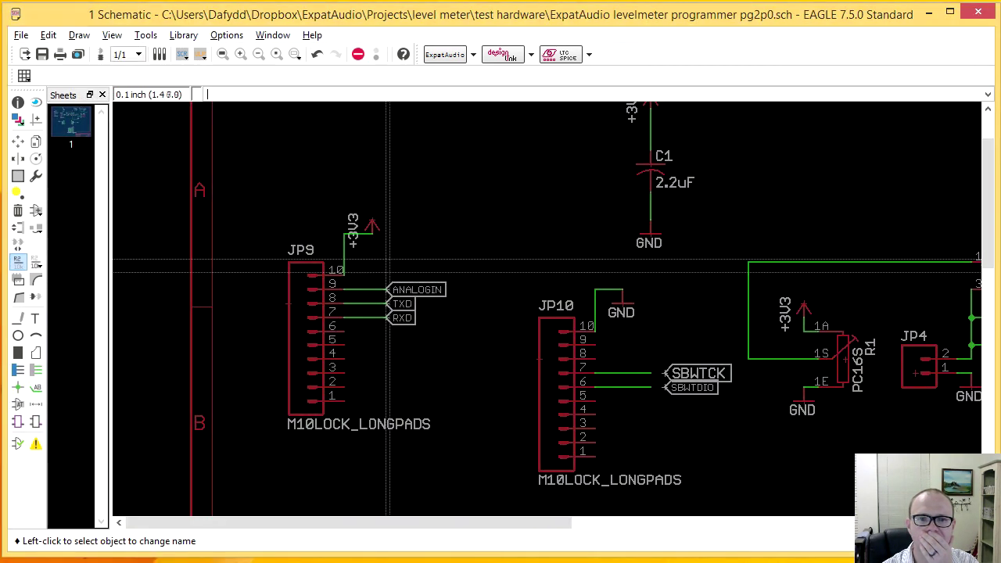
{"action": "left_click", "coordinate": [18, 210]}
{"action": "left_click", "coordinate": [365, 289]}
- Delete the horizontal wire that links pin 2 of JP3 to the net on pin 3 of switch S1
{"action": "scroll", "coordinate": [762, 289], "scroll_direction": "down", "scroll_amount": 2}
{"action": "middle_click_drag", "start_coordinate": [762, 288], "coordinate": [434, 261]}
{"action": "scroll", "coordinate": [620, 288], "scroll_direction": "up", "scroll_amount": 3}
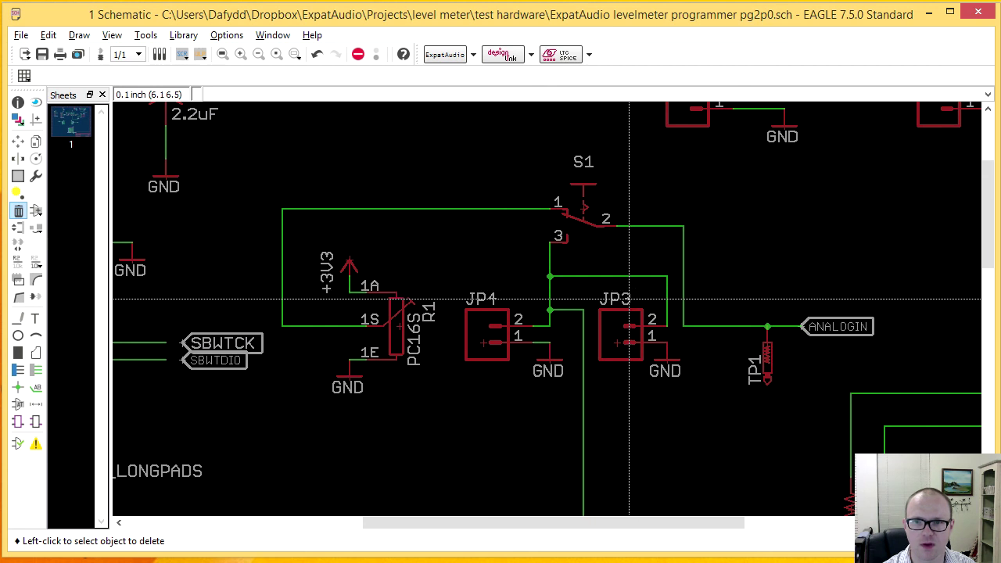
{"action": "left_click", "coordinate": [17, 212]}
{"action": "left_click", "coordinate": [606, 276]}
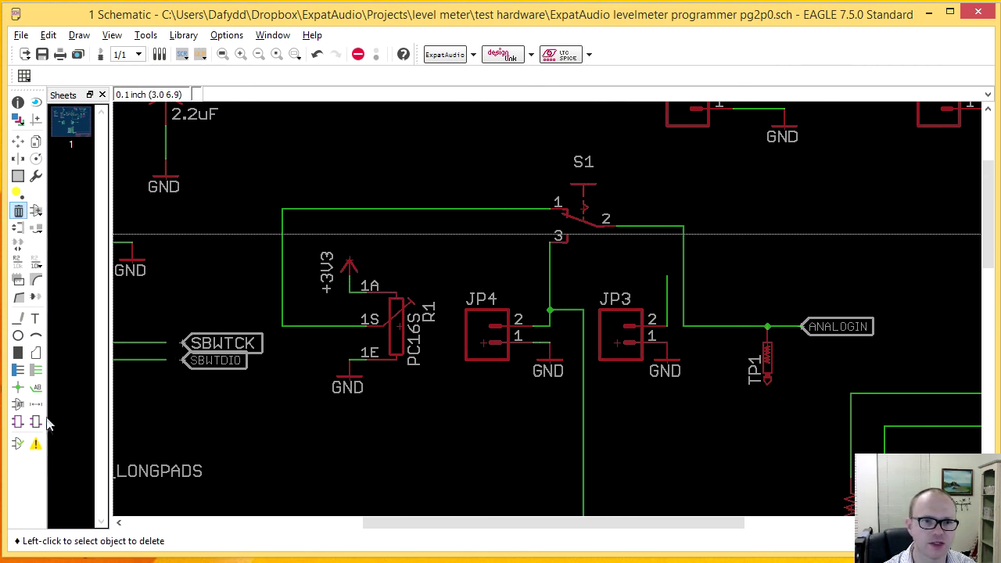
- Draw a net from the loose wire on JP3's pin 2 to the vertical ANALOGIN wire from pin 2 of S1
{"action": "left_click", "coordinate": [35, 370]}
{"action": "left_click", "coordinate": [667, 276]}
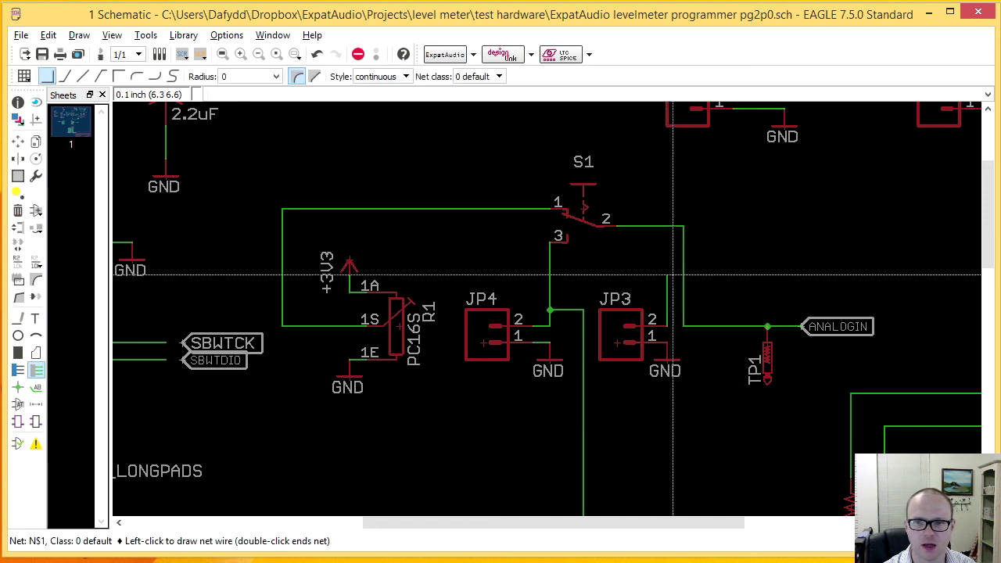
{"action": "left_click", "coordinate": [684, 275]}
{"action": "left_click", "coordinate": [696, 306]}
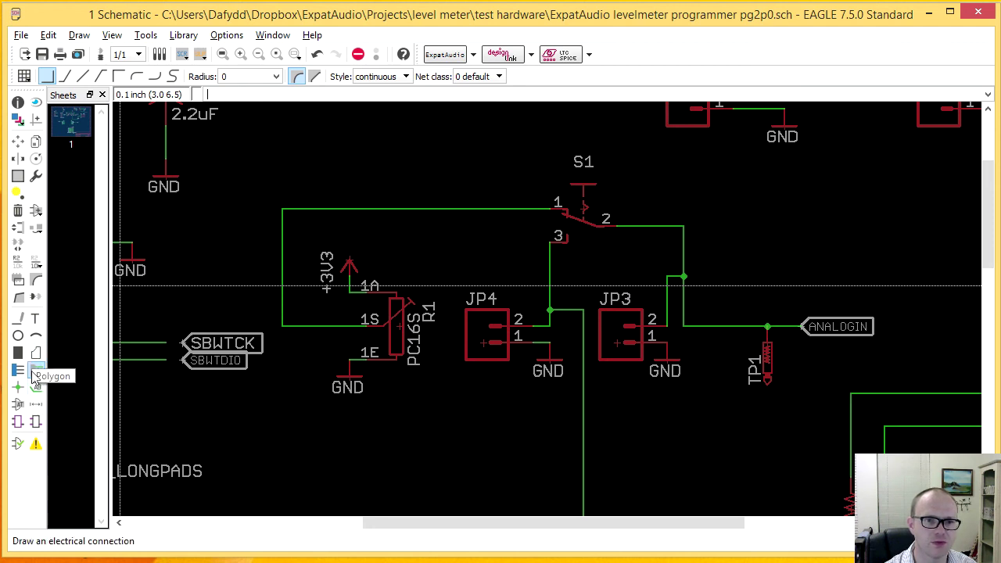
- Rename connector JP3 as A-IN
{"action": "left_click", "coordinate": [17, 262]}
{"action": "left_click", "coordinate": [620, 321]}
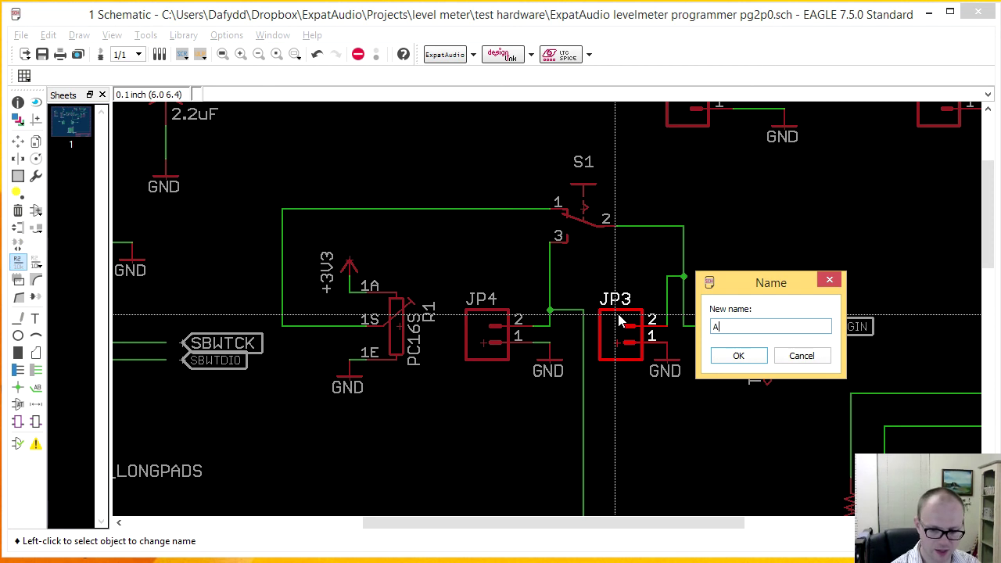
{"action": "type", "text": "A-IN"}
{"action": "key", "text": "Return"}
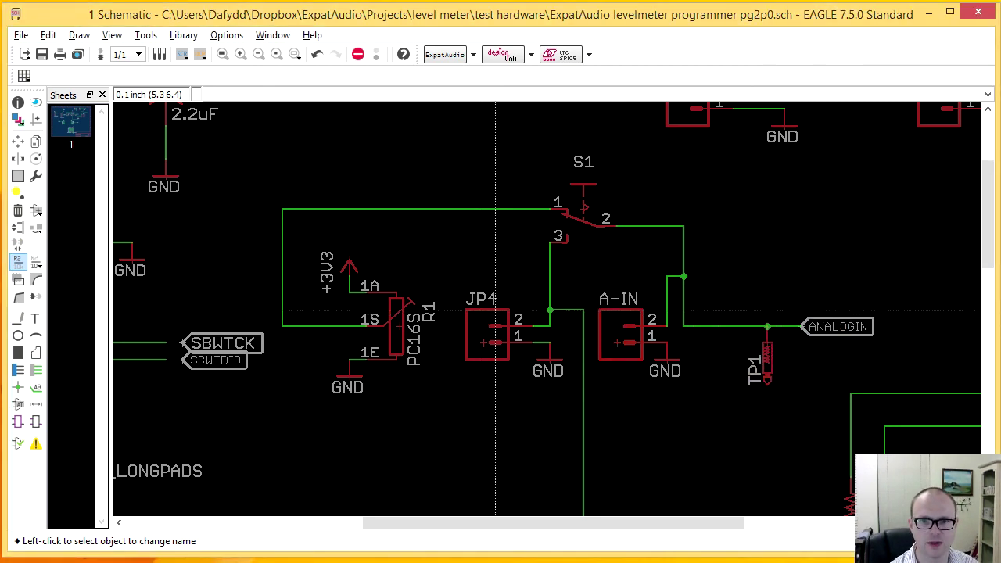
- Rename connector JP4 as ANALOG and switch S1 as SOURCESWITCH
{"action": "left_click", "coordinate": [480, 320]}
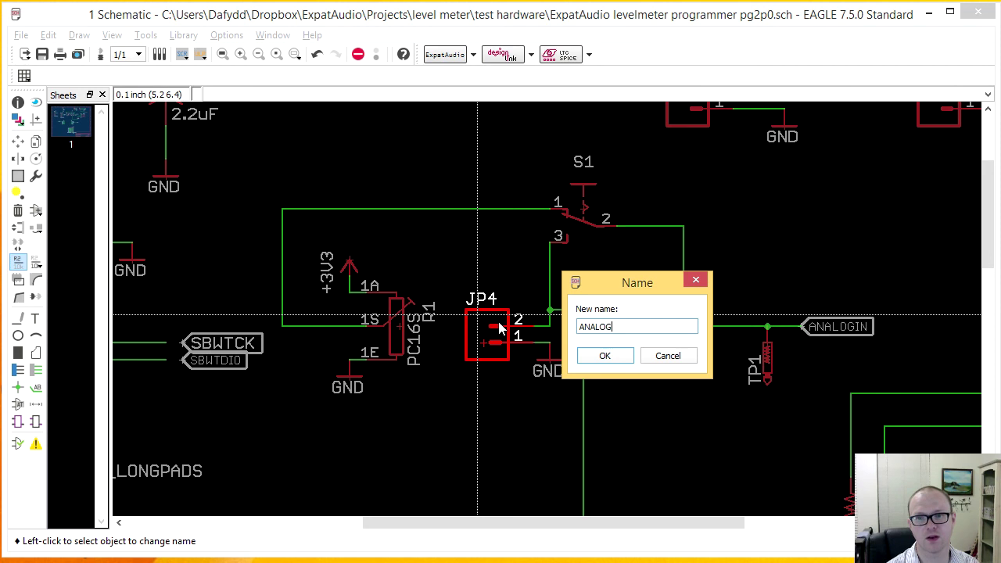
{"action": "type", "text": "ANALOG"}
{"action": "key", "text": "Return"}
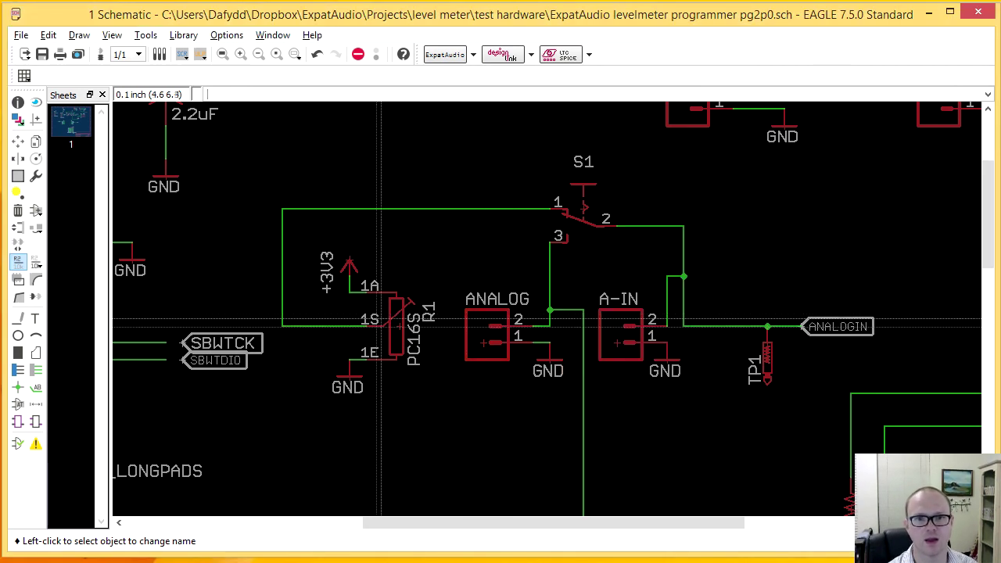
{"action": "left_click", "coordinate": [576, 205]}
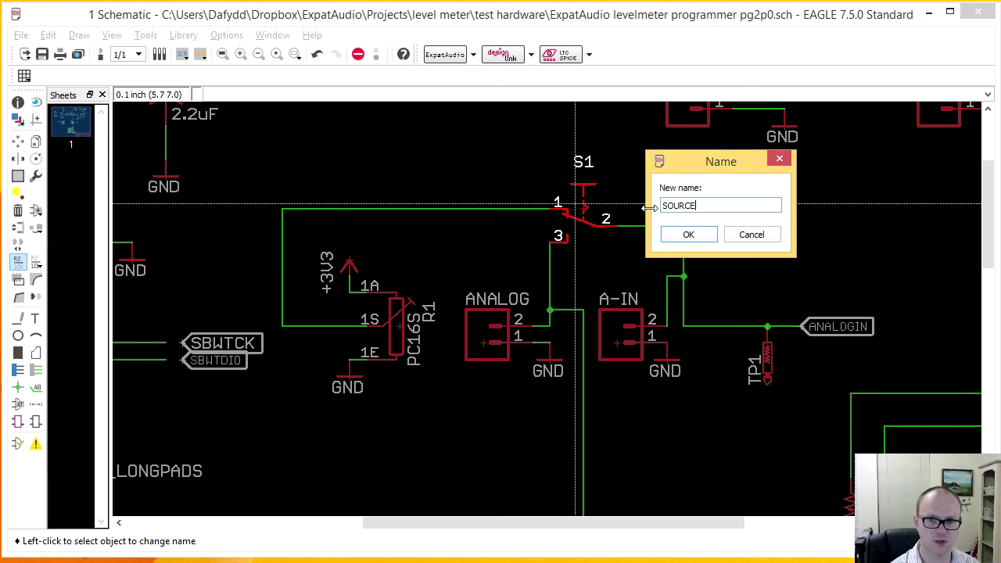
{"action": "key", "text": "Return"}
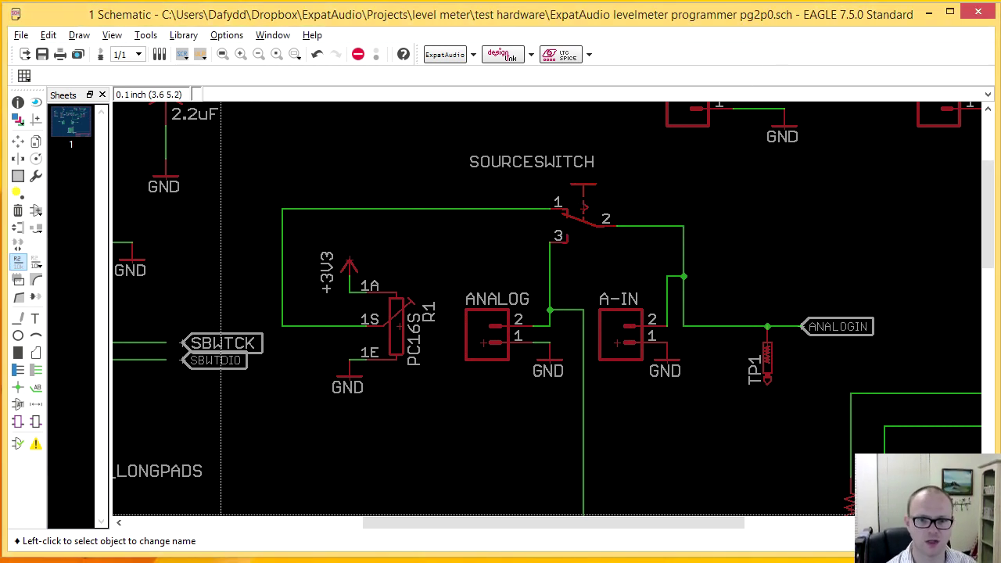
- Look over the renamed parts on the board and run the electrical rule check
{"action": "key", "text": "alt+Tab"}
{"action": "key", "text": "alt+Tab"}
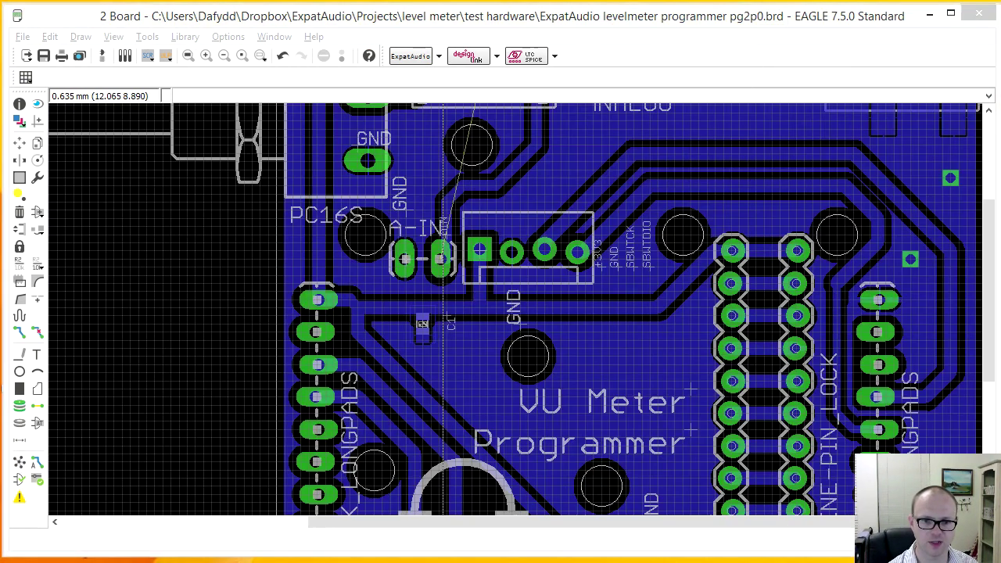
{"action": "scroll", "coordinate": [493, 219], "scroll_direction": "down", "scroll_amount": 2}
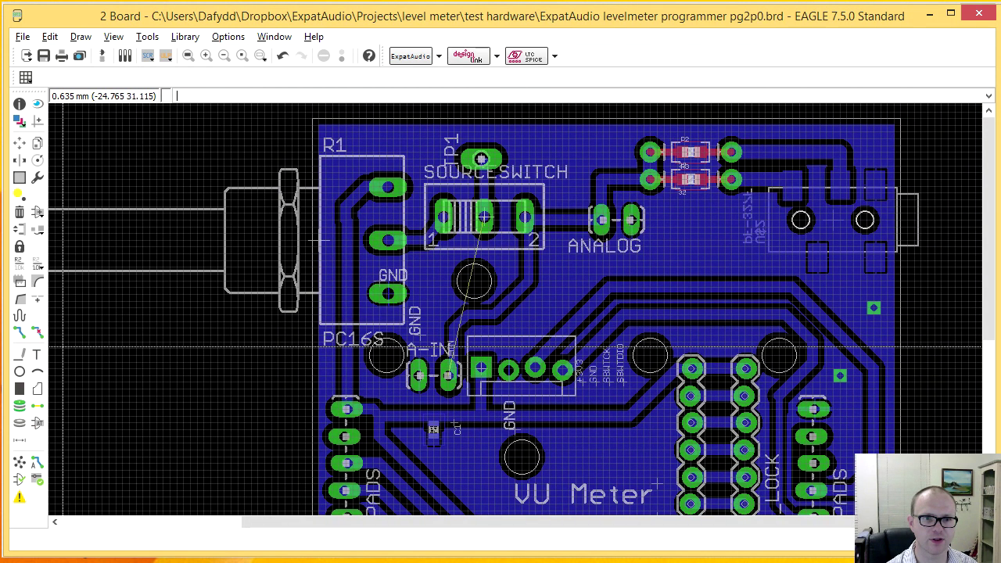
{"action": "left_click", "coordinate": [18, 482]}
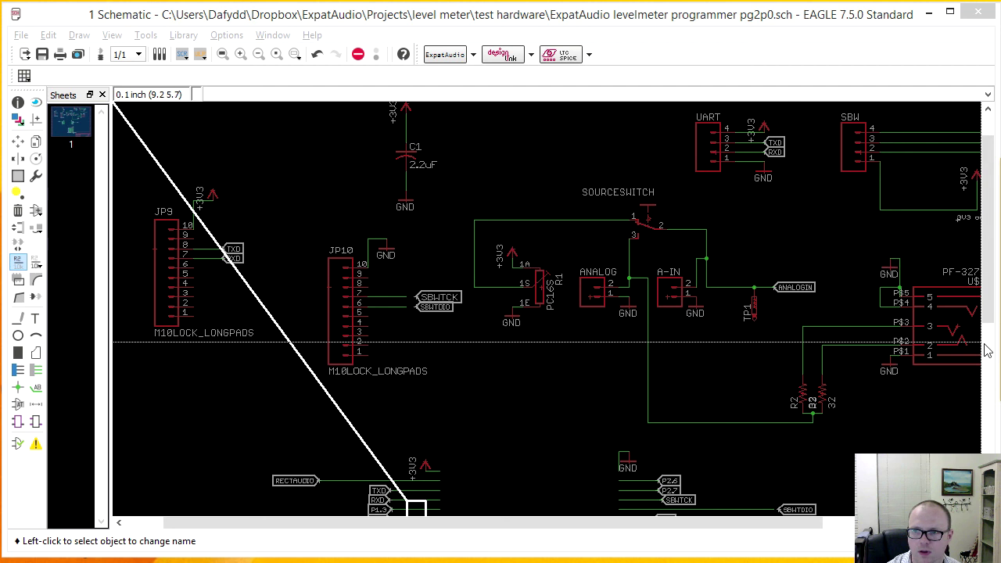
- Examine the rule check findings one by one in the schematic, from the unattached labelled nets to the A-IN connector and SOURCESWITCH circuit
{"action": "middle_click_drag", "start_coordinate": [500, 501], "coordinate": [632, 301]}
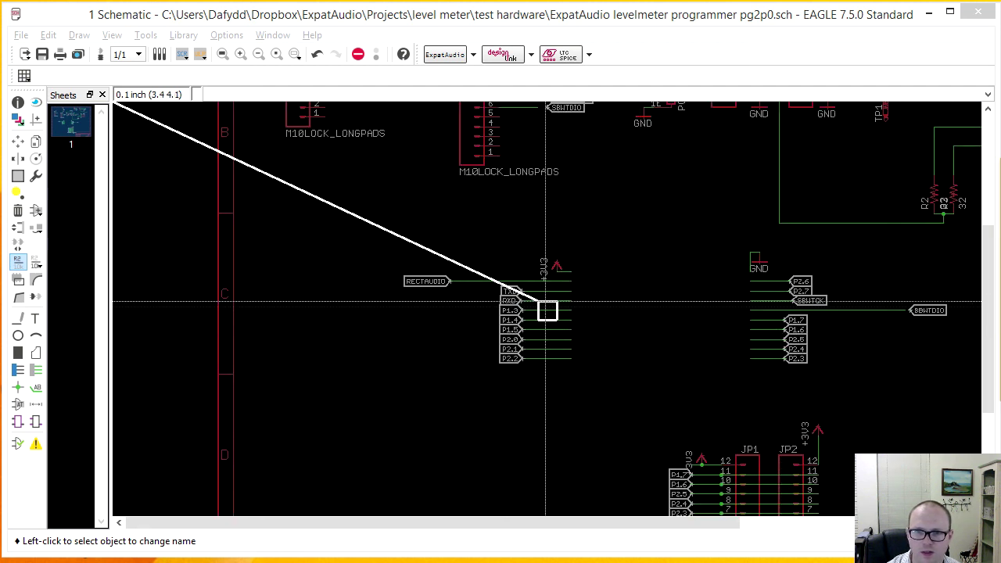
{"action": "middle_click_drag", "start_coordinate": [966, 301], "coordinate": [744, 329]}
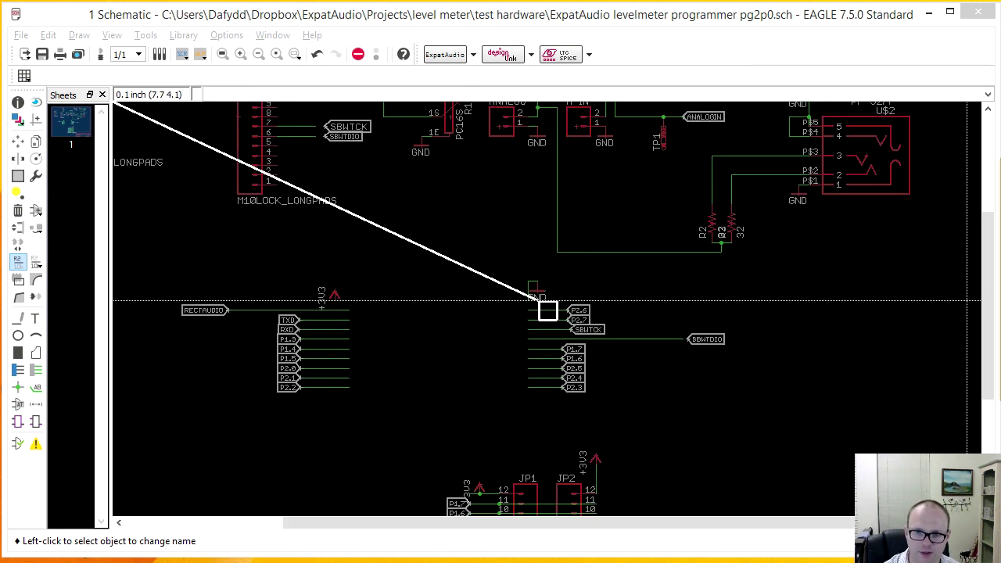
{"action": "key", "text": "Down"}
{"action": "key", "text": "Down"}
{"action": "key", "text": "Down"}
{"action": "key", "text": "Down"}
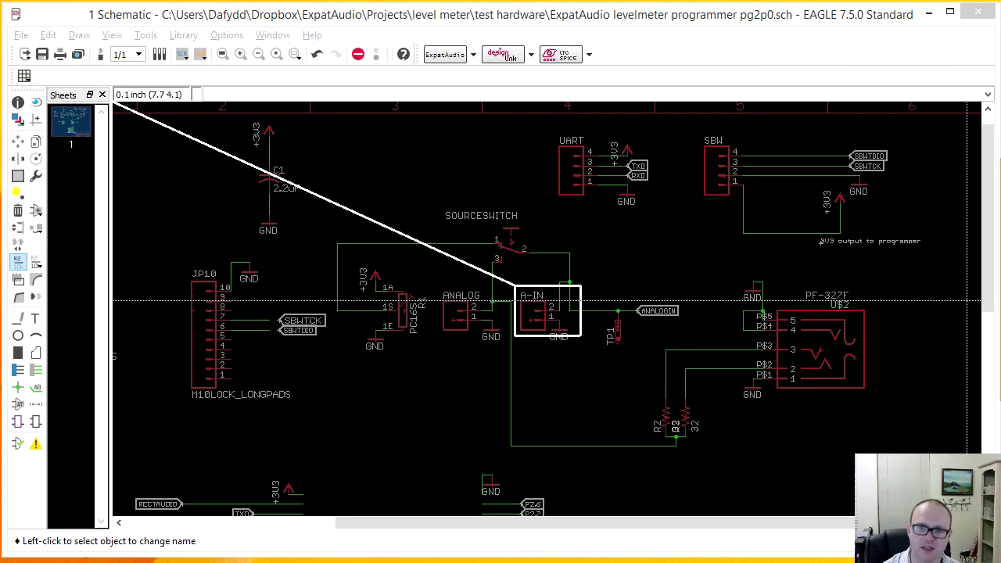
{"action": "scroll", "coordinate": [967, 301], "scroll_direction": "left", "scroll_amount": 2}
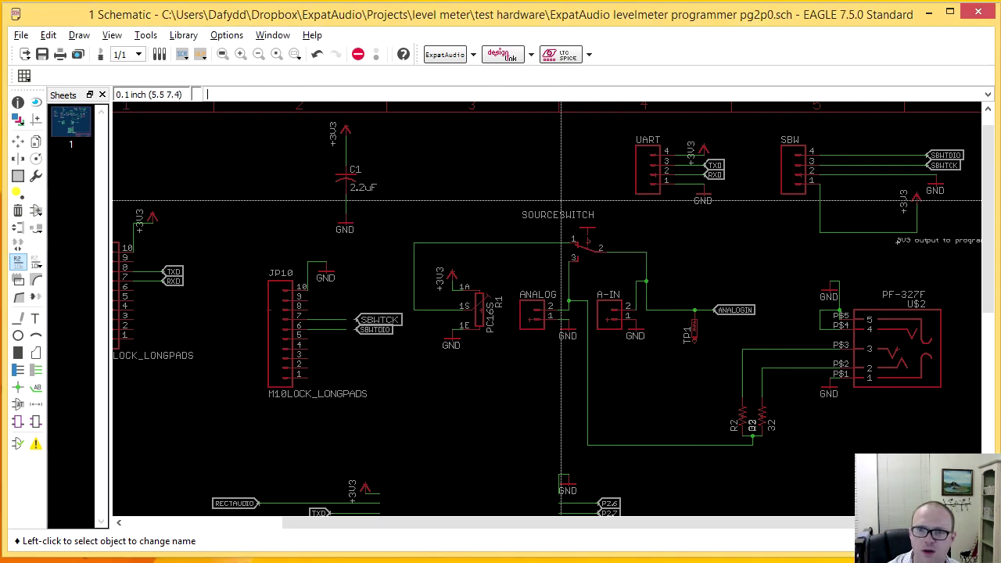
{"action": "scroll", "coordinate": [582, 252], "scroll_direction": "up", "scroll_amount": 3}
{"action": "middle_click_drag", "start_coordinate": [608, 313], "coordinate": [559, 259]}
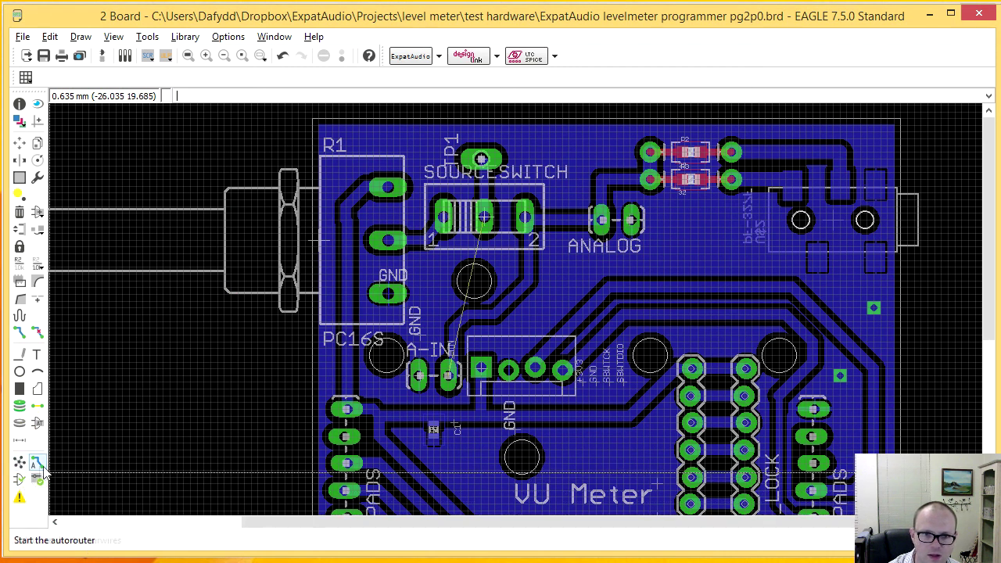
- Rerun the electrical rule check and review its errors, and run the design rule check on the board
{"action": "left_click", "coordinate": [19, 485]}
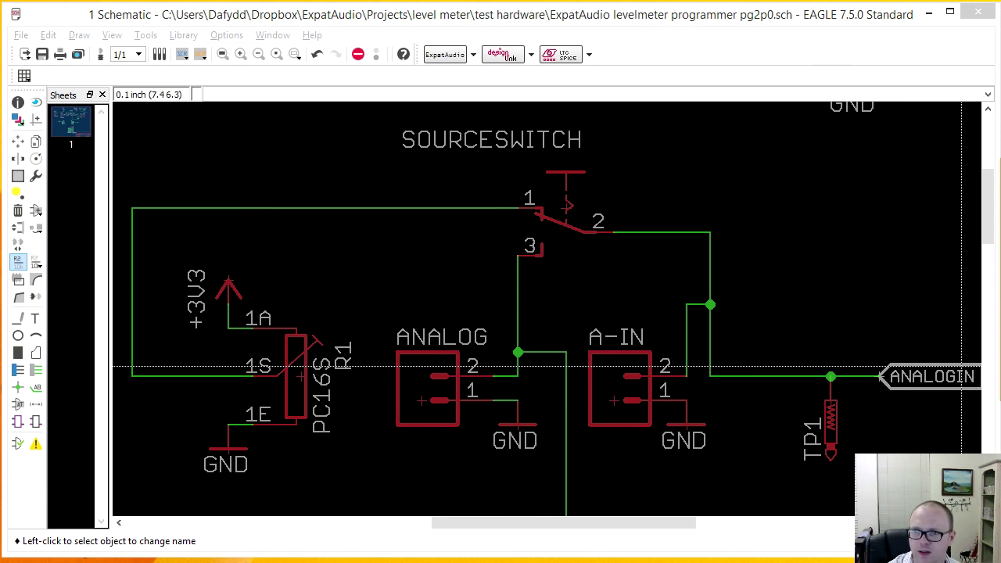
{"action": "left_click", "coordinate": [36, 444]}
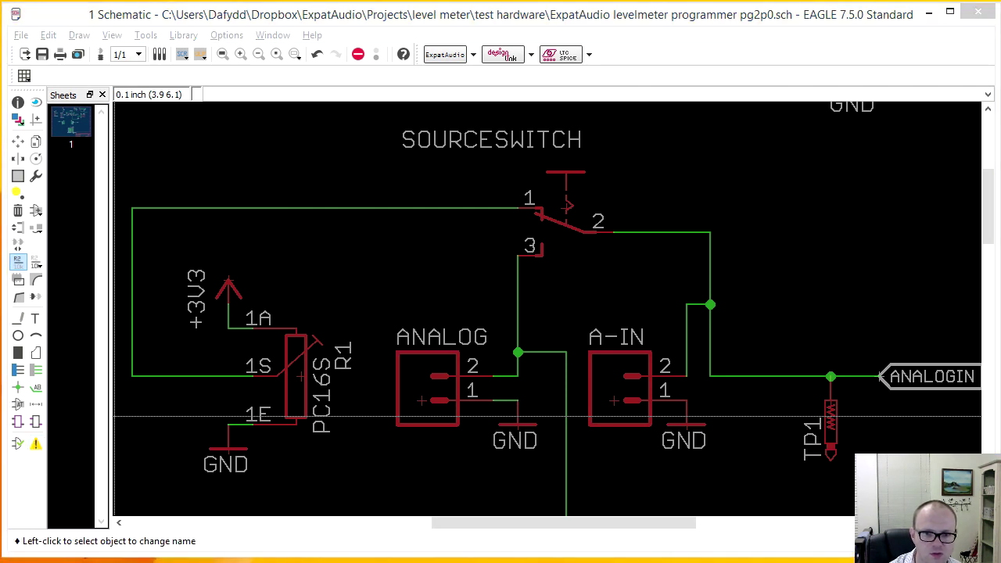
{"action": "key", "text": "alt+Tab"}
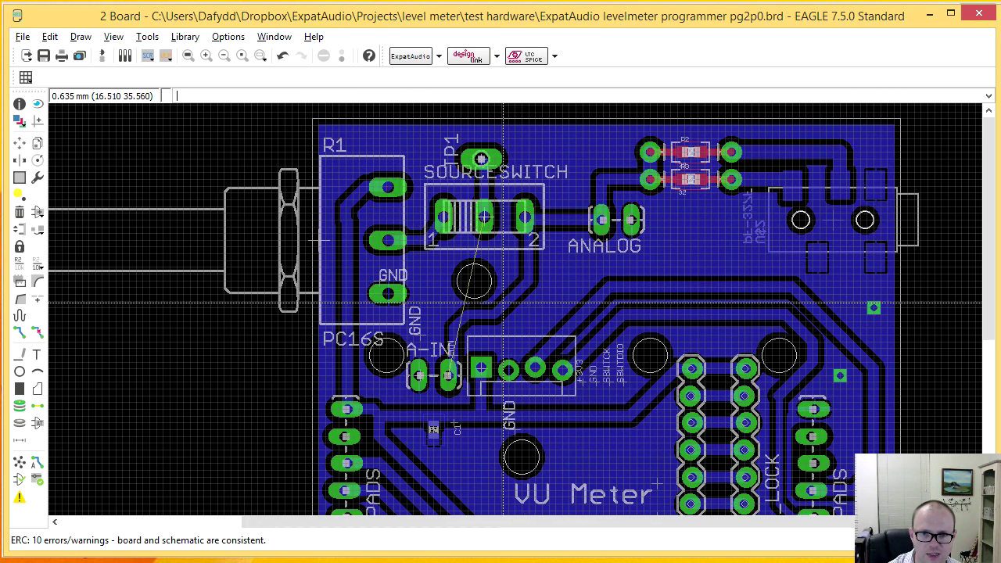
{"action": "left_click", "coordinate": [38, 481]}
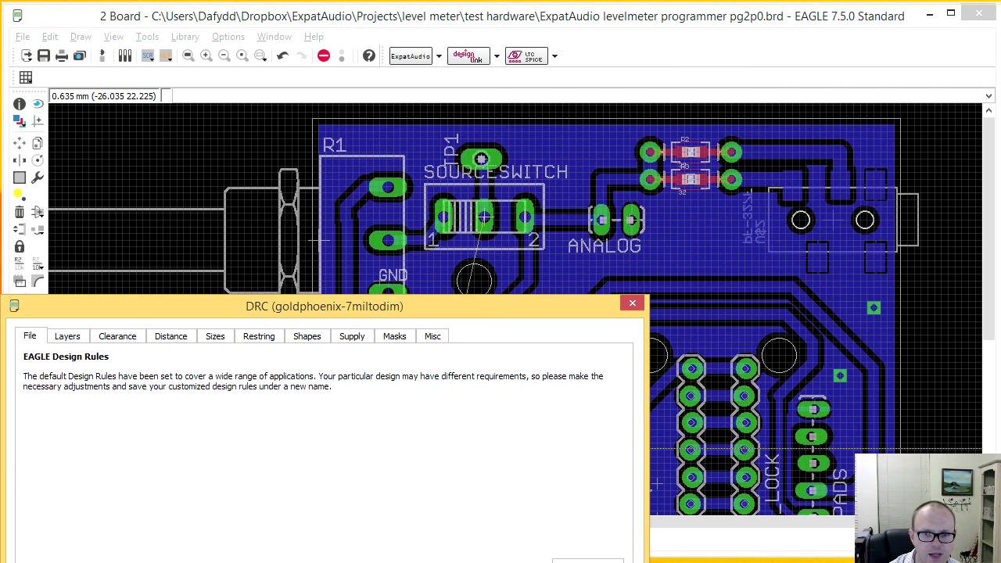
{"action": "key", "text": "Return"}
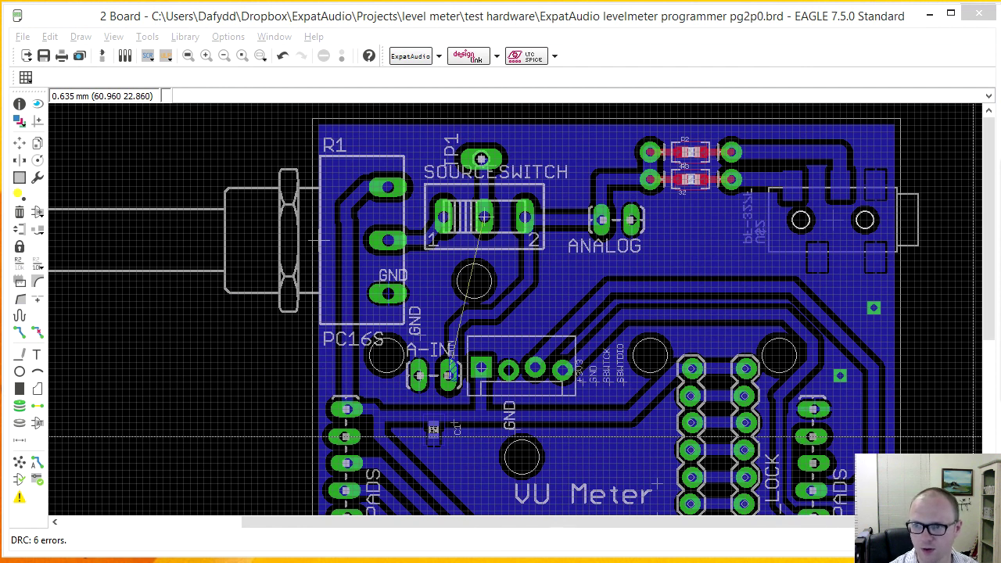
- Step through the design rule check errors on the board and examine the area around resistors R2 and R3
{"action": "key", "text": "Down"}
{"action": "key", "text": "Down"}
{"action": "key", "text": "Down"}
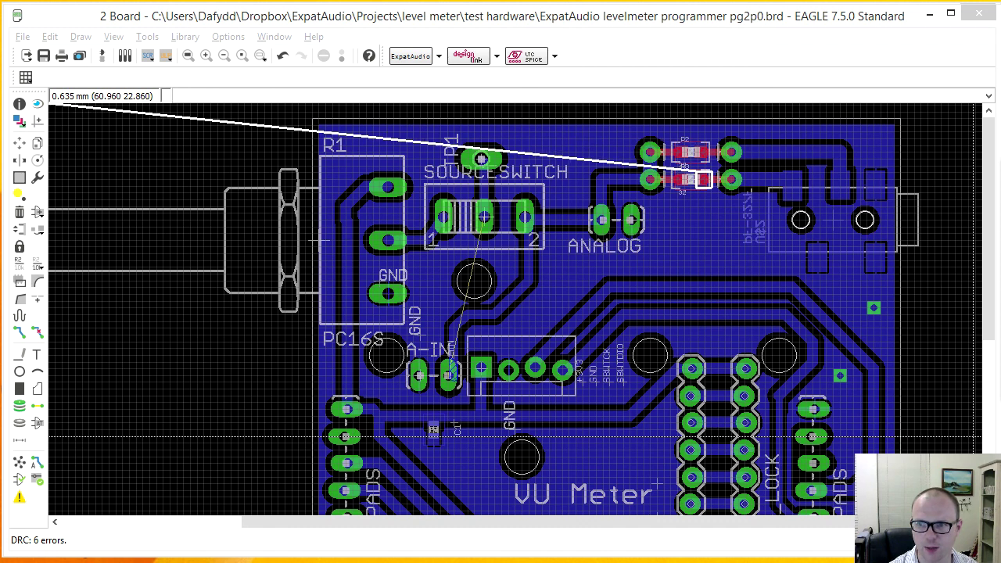
{"action": "key", "text": "Down"}
{"action": "key", "text": "Down"}
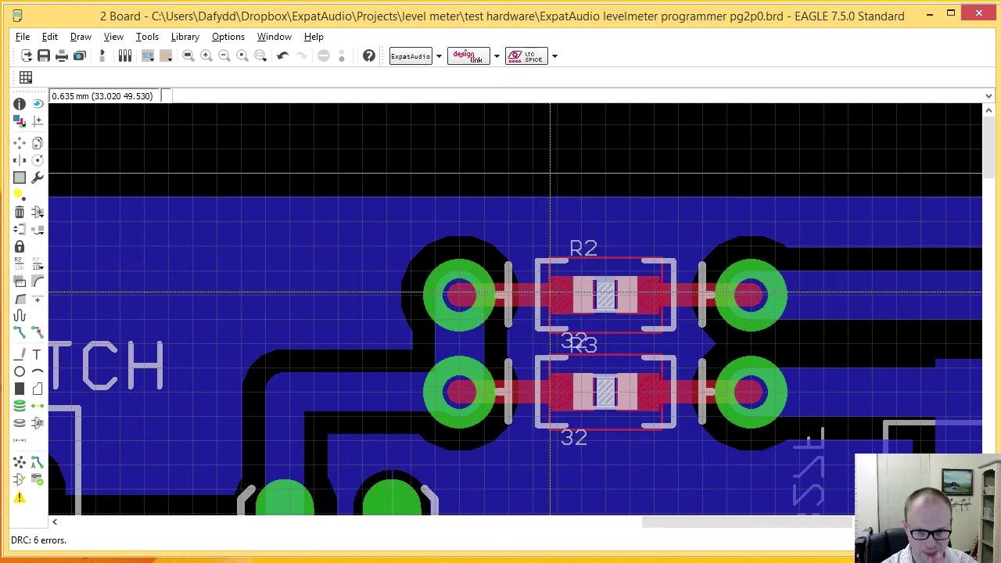
{"action": "middle_click_drag", "start_coordinate": [502, 381], "coordinate": [681, 343]}
{"action": "scroll", "coordinate": [681, 343], "scroll_direction": "down", "scroll_amount": 3}
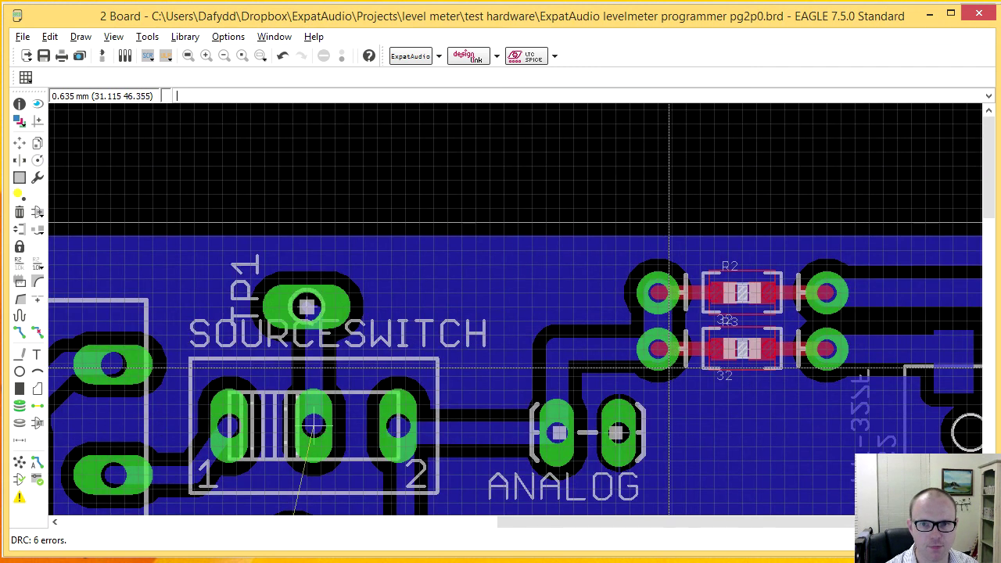
- Rip up the misconnected trace running from pad 2 of SOURCESWITCH to the A-IN connector
{"action": "middle_click_drag", "start_coordinate": [669, 367], "coordinate": [898, 72]}
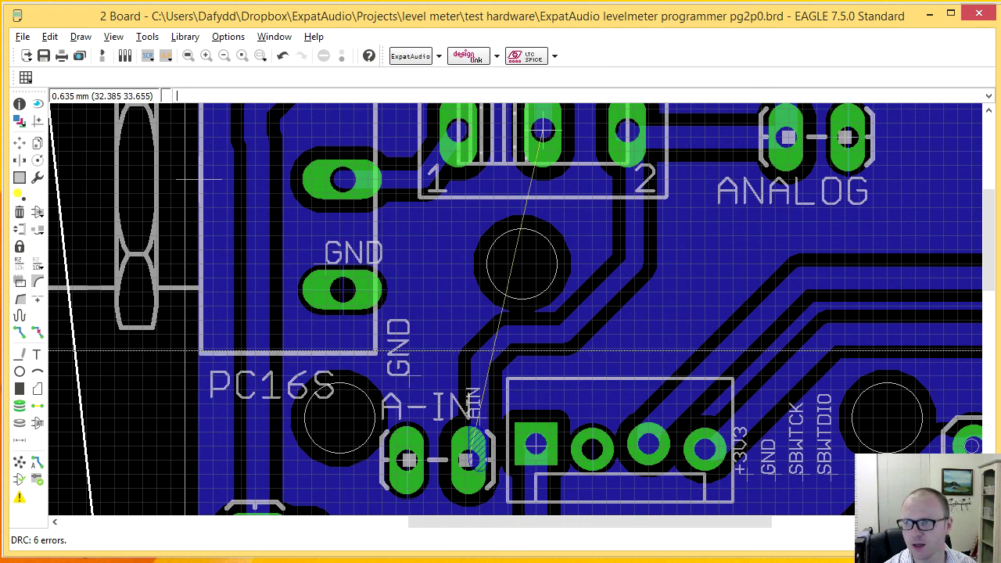
{"action": "left_click", "coordinate": [37, 332]}
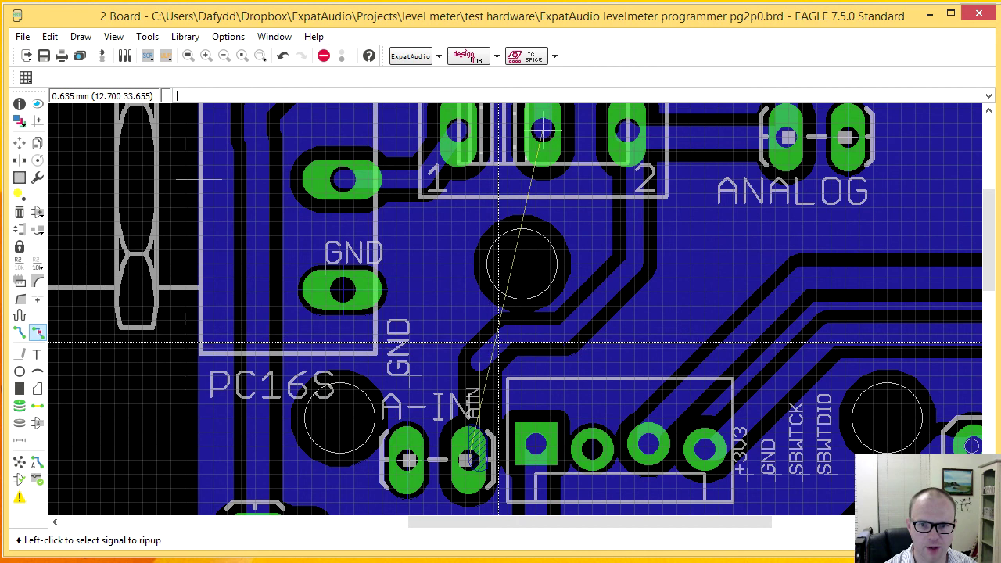
{"action": "left_click", "coordinate": [498, 342]}
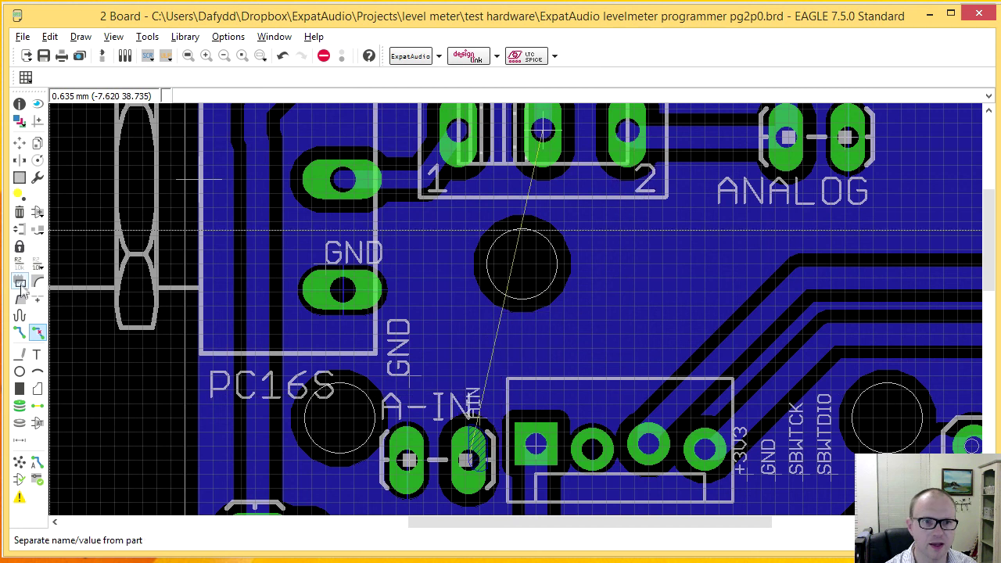
- Route ANALOGIN on the Bottom layer at 1.016 width from SOURCESWITCH's middle pad around the hole to A-IN, and recalculate the ratsnest
{"action": "left_click", "coordinate": [20, 333]}
{"action": "left_click", "coordinate": [542, 132]}
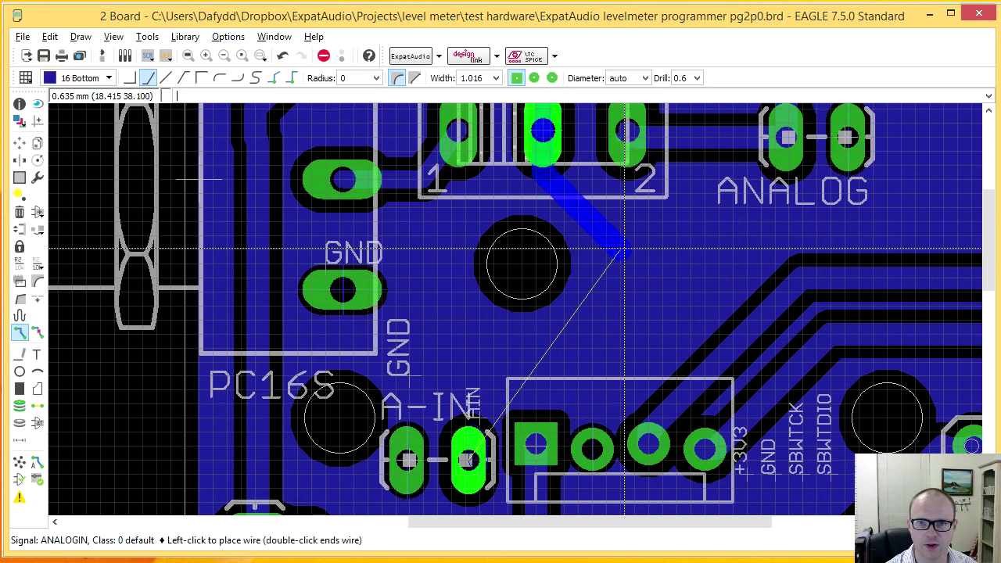
{"action": "left_click", "coordinate": [624, 249]}
{"action": "left_click", "coordinate": [595, 349]}
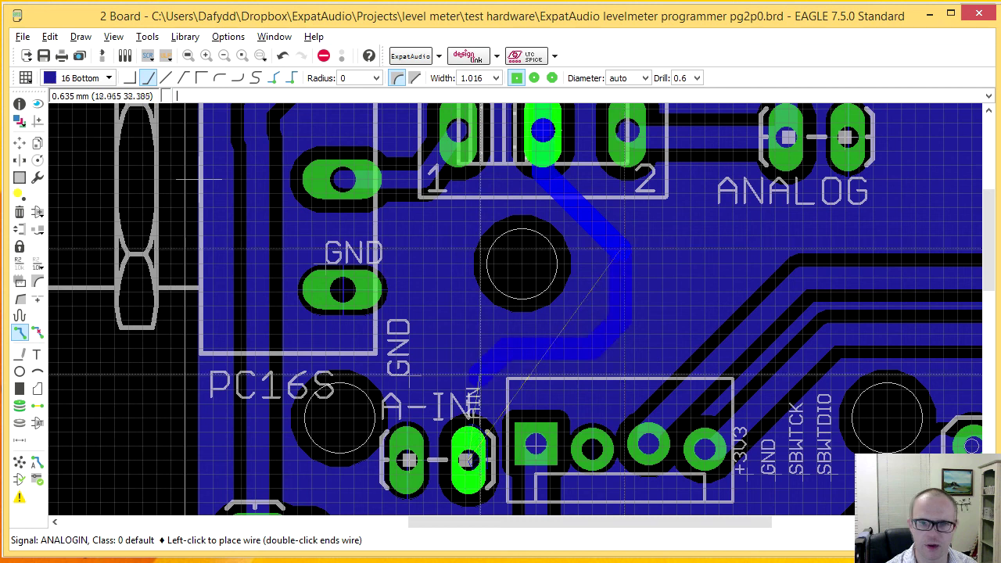
{"action": "left_click", "coordinate": [468, 379]}
{"action": "left_click", "coordinate": [470, 460]}
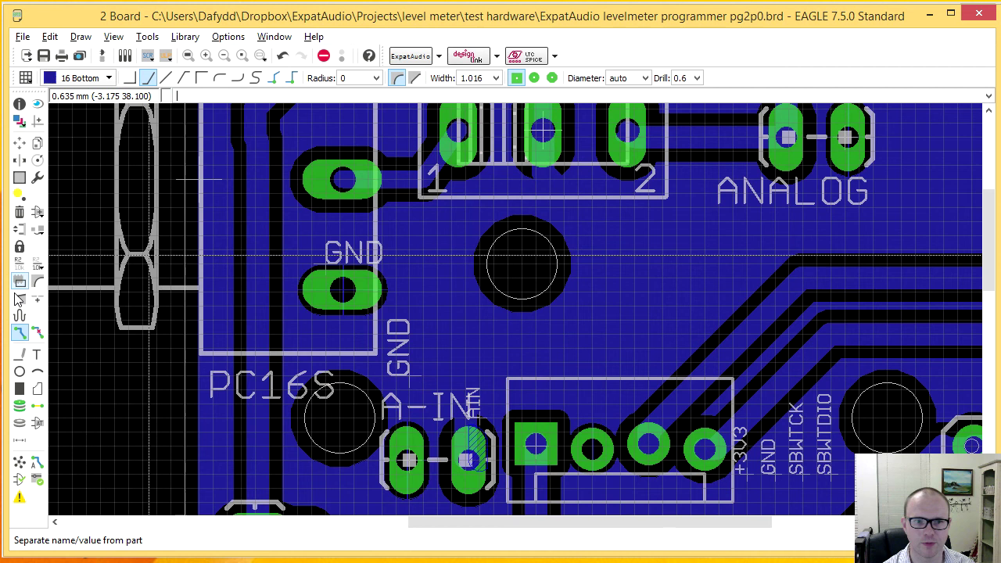
{"action": "left_click", "coordinate": [19, 466]}
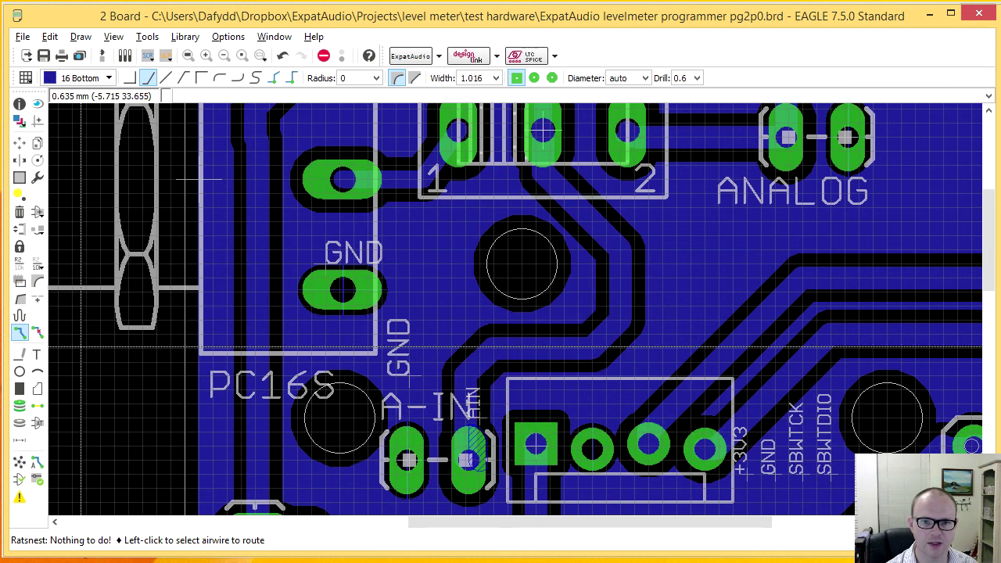
- Rerun the design rule check and step through its errors, from the resistor pads to the board's lower outline
{"action": "left_click", "coordinate": [37, 483]}
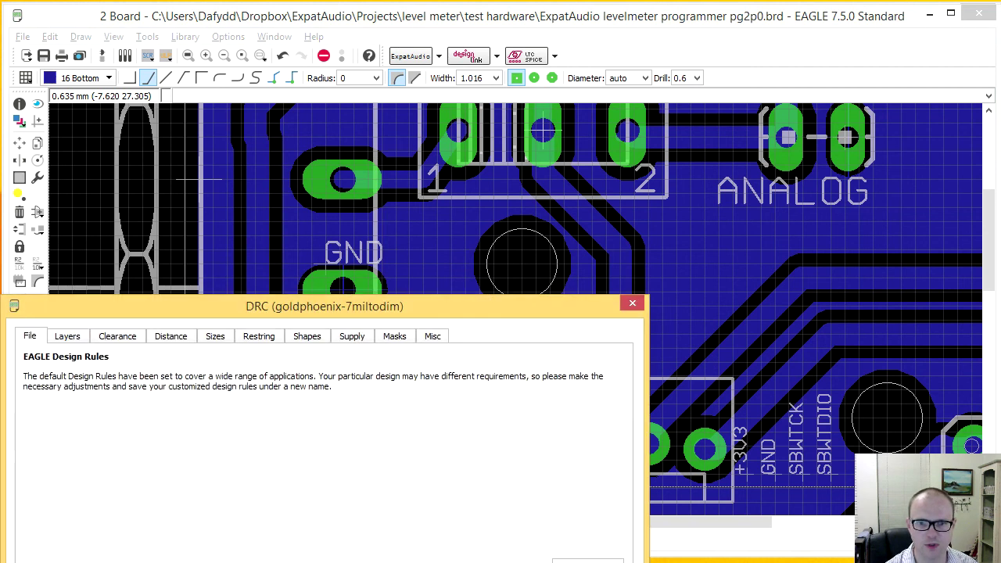
{"action": "key", "text": "Return"}
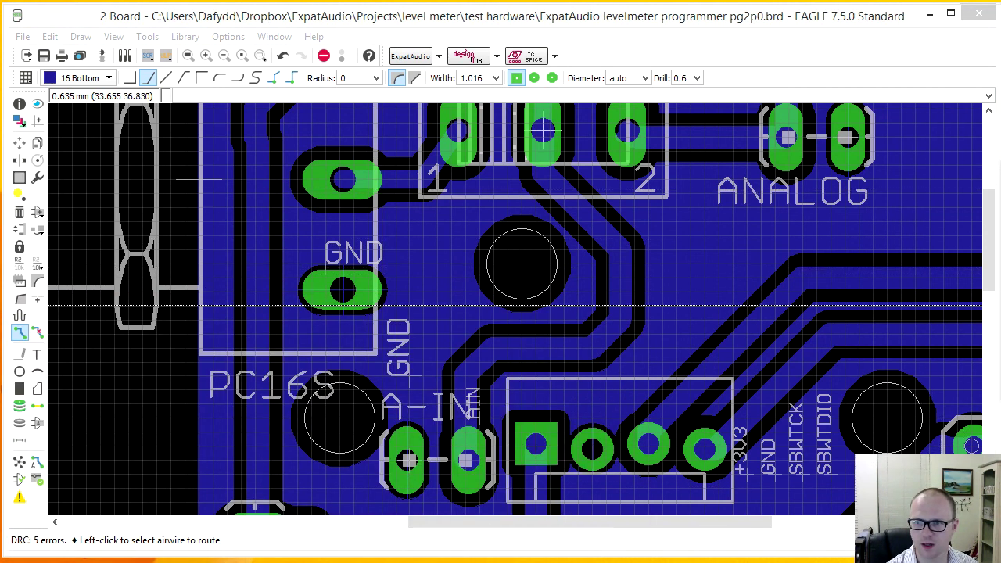
{"action": "key", "text": "Down"}
{"action": "key", "text": "Down"}
{"action": "key", "text": "Down"}
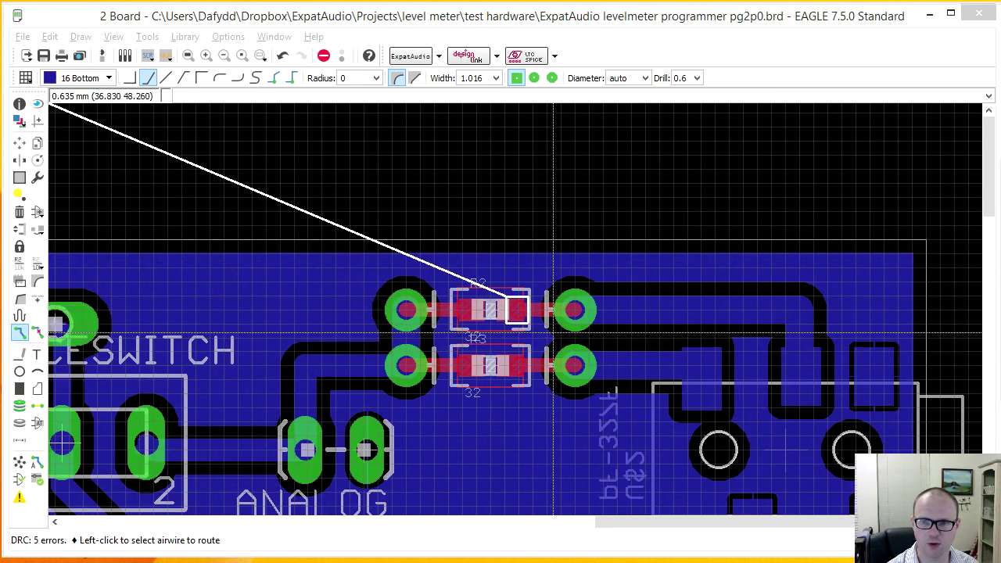
{"action": "key", "text": "Down"}
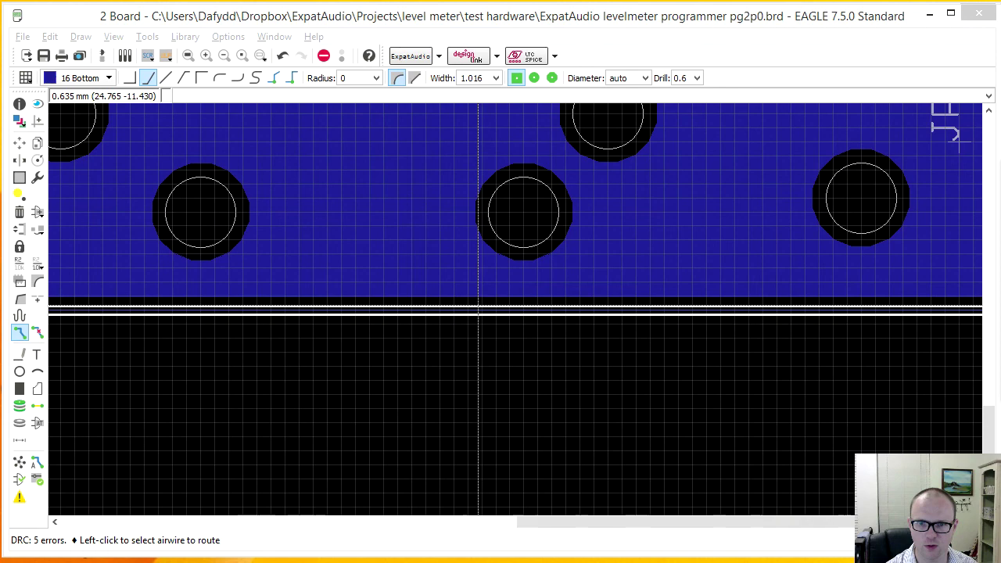
- Try to query the object information of the board's lower outline, and look over the whole board
{"action": "scroll", "coordinate": [960, 306], "scroll_direction": "down", "scroll_amount": 4}
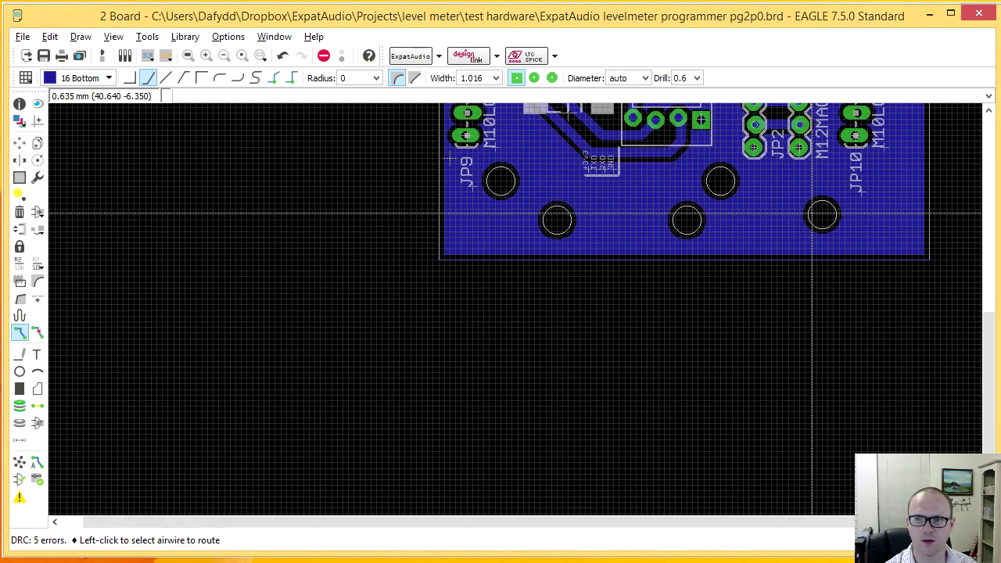
{"action": "middle_click_drag", "start_coordinate": [811, 215], "coordinate": [702, 356]}
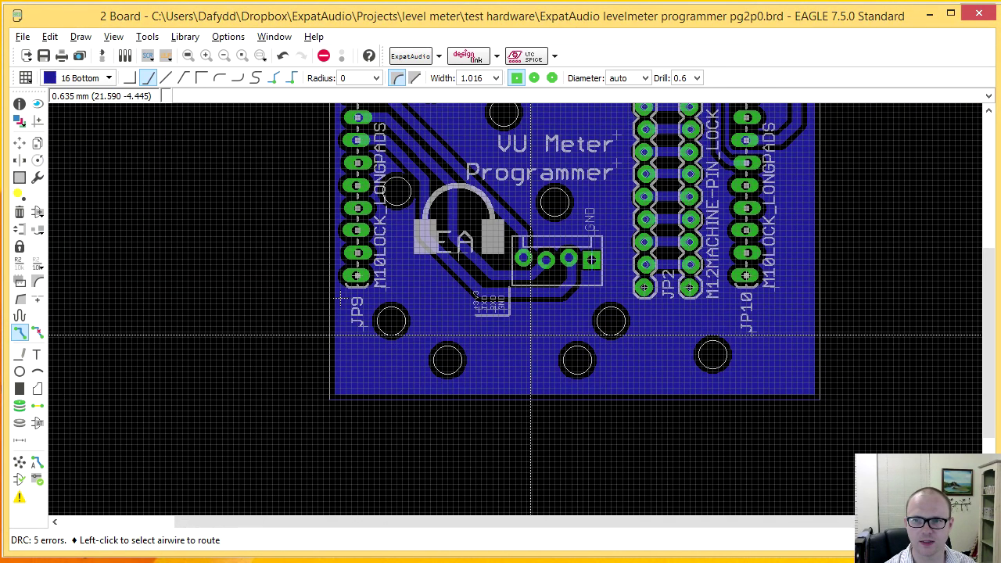
{"action": "left_click", "coordinate": [19, 104]}
{"action": "left_click", "coordinate": [474, 400]}
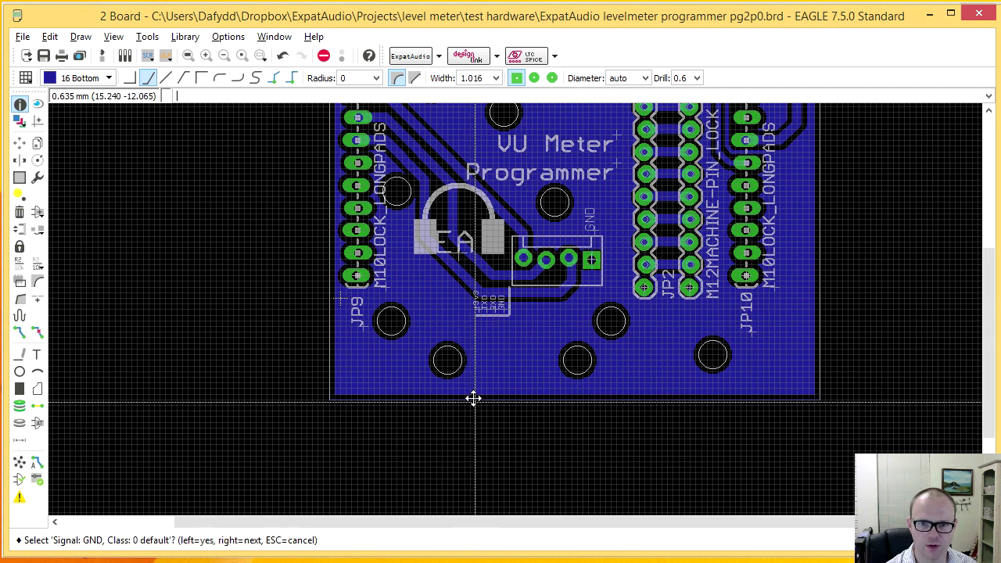
{"action": "key", "text": "Escape"}
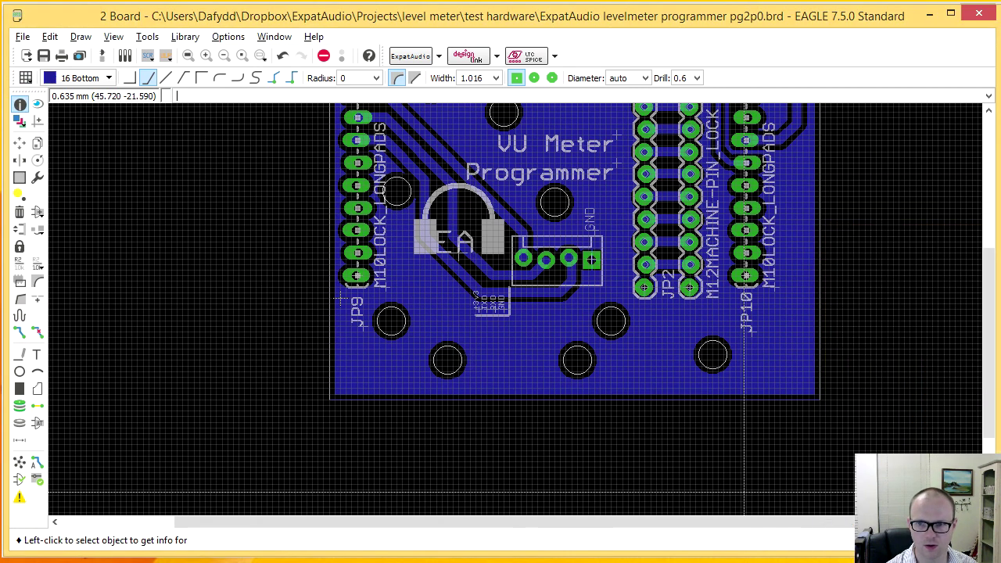
{"action": "scroll", "coordinate": [724, 430], "scroll_direction": "down", "scroll_amount": 3}
{"action": "middle_click_drag", "start_coordinate": [655, 237], "coordinate": [496, 294]}
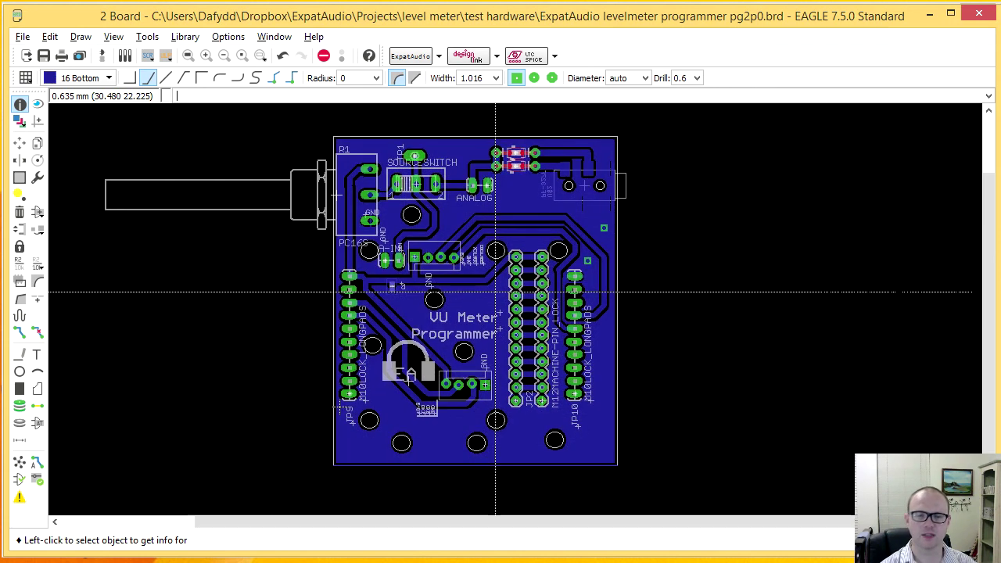